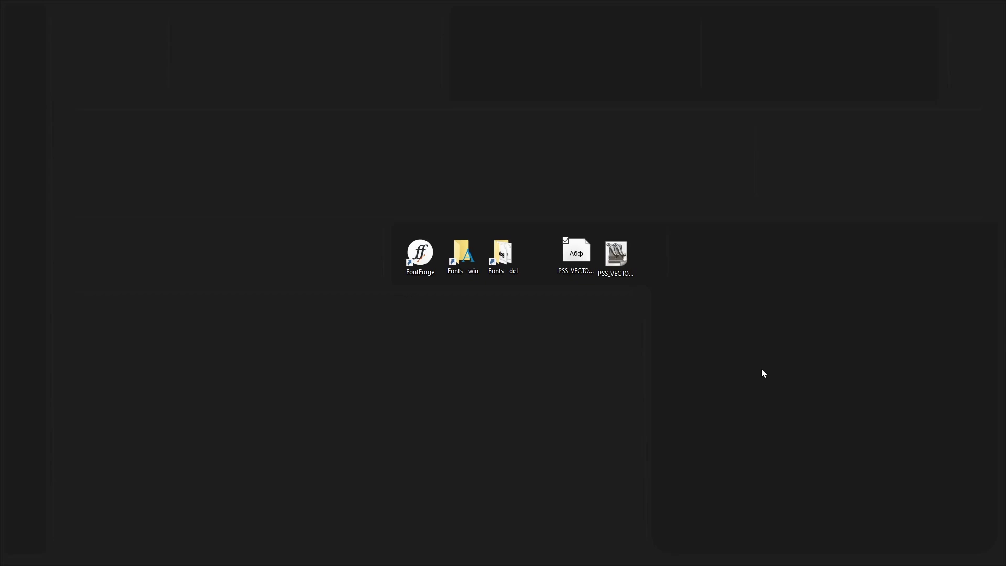
Move the PSS_VECTOR_SHAPES_TOOLKIT.ttf file apart from the other desktop icons and minimize the photo viewer window
{"action": "mouse_move", "coordinate": [1000, 320]}
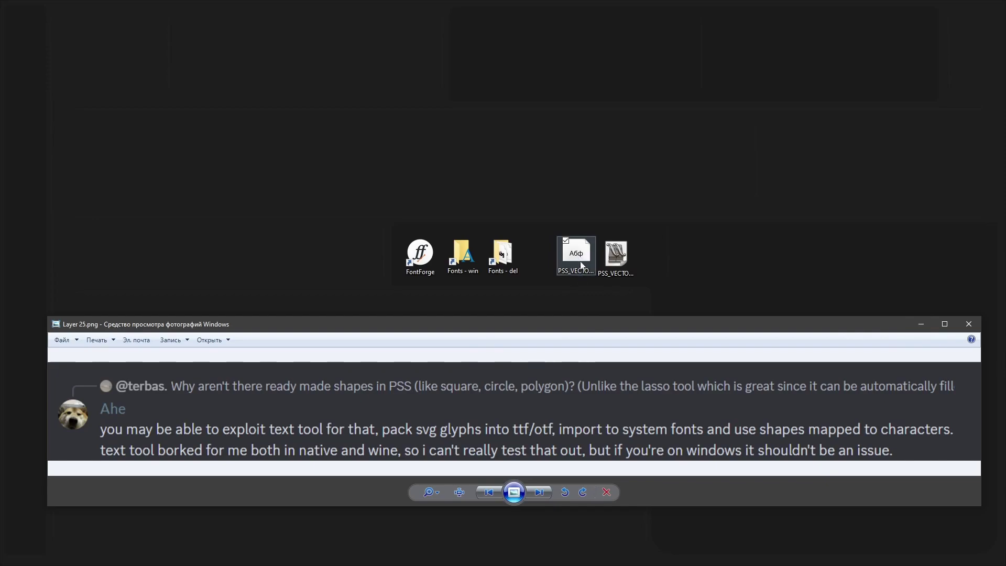
{"action": "left_click_drag", "start_coordinate": [581, 267], "coordinate": [583, 207]}
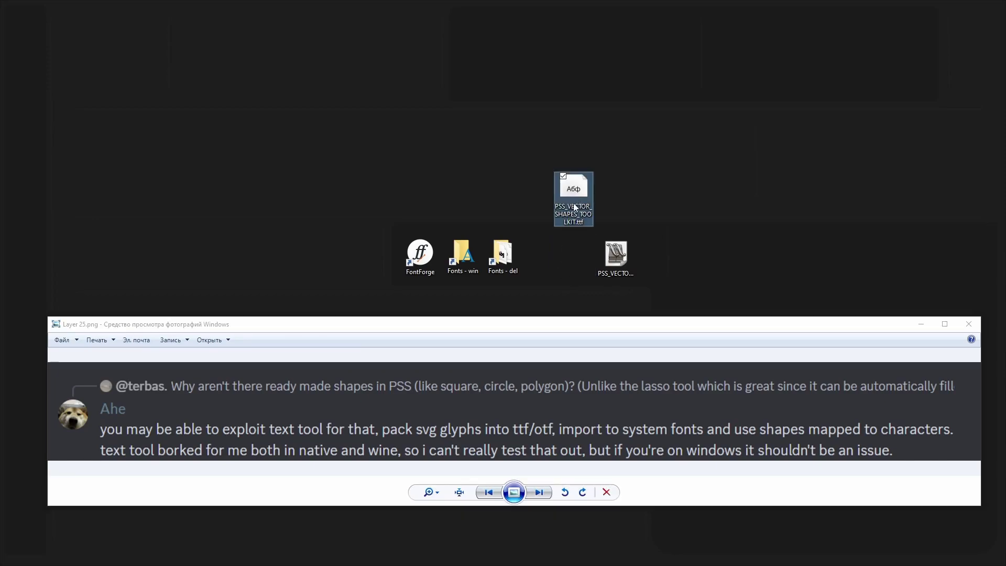
{"action": "left_click", "coordinate": [921, 324]}
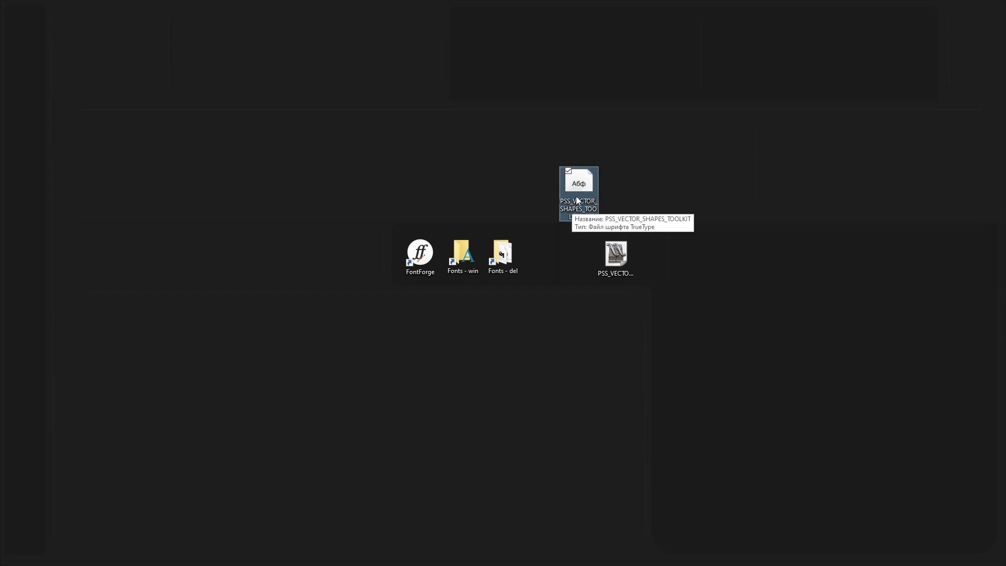
Open the Windows Fonts folder, highlight its path C:\Windows\Fonts, and minimize the folder window
{"action": "double_click", "coordinate": [462, 254]}
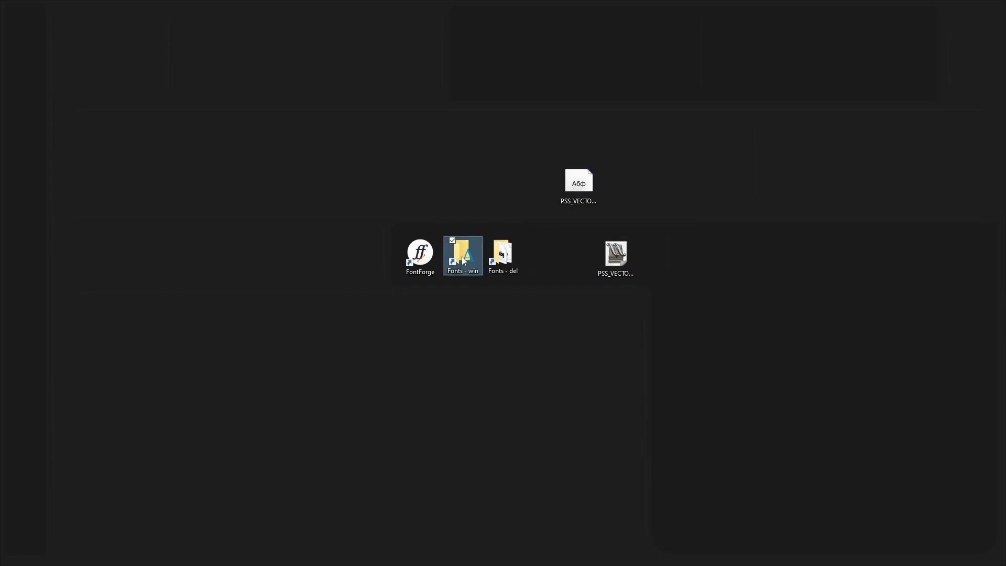
{"action": "left_click", "coordinate": [303, 139]}
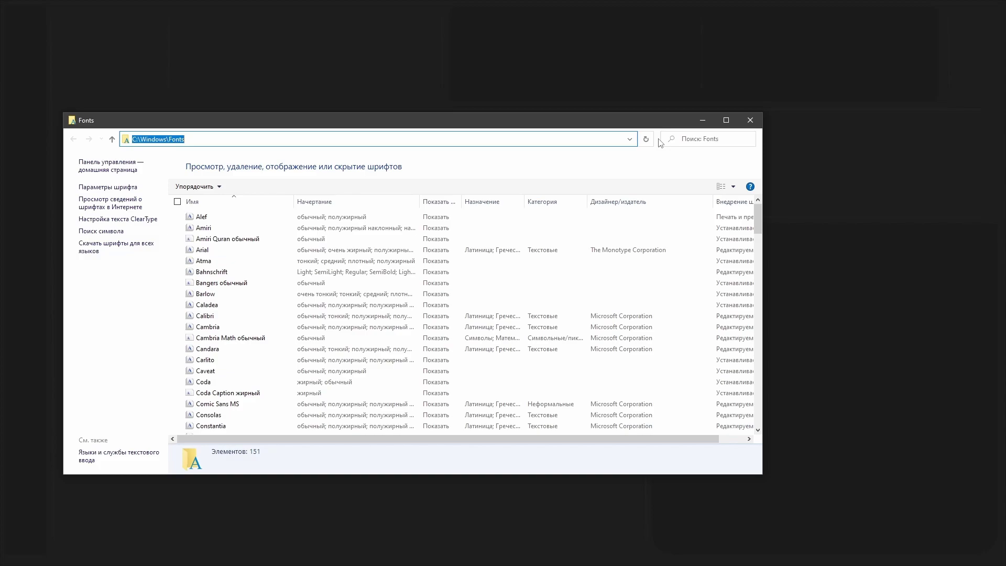
{"action": "left_click", "coordinate": [702, 120]}
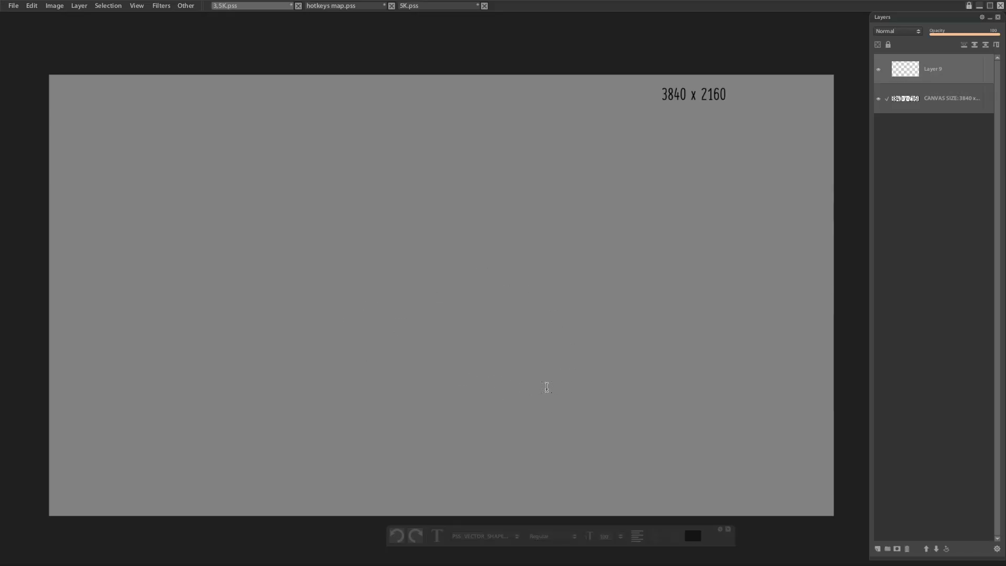
Set the Text tool's font to PSS_VECTOR_SHAPES_TOOLKIT
{"action": "left_click", "coordinate": [505, 544]}
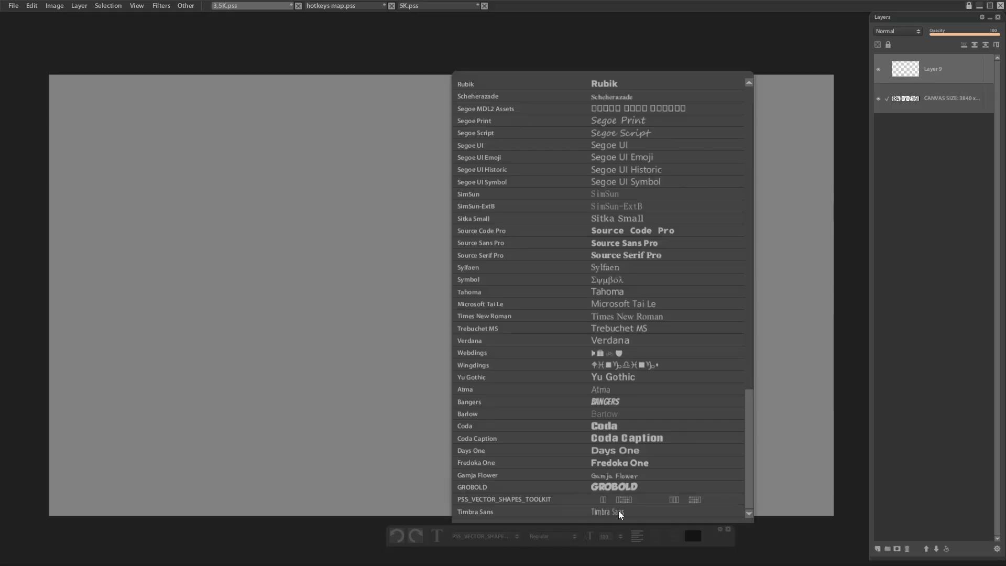
{"action": "left_click", "coordinate": [513, 503]}
Enter 12345678 as a row of shapes in a new text layer and shift the row toward the canvas's left edge
{"action": "left_click", "coordinate": [151, 320]}
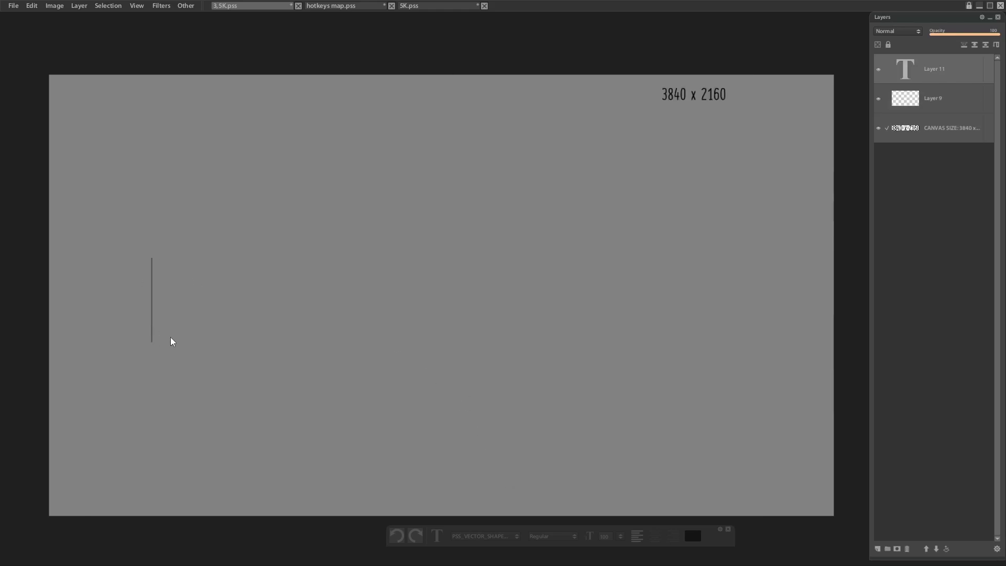
{"action": "type", "text": "abcd"}
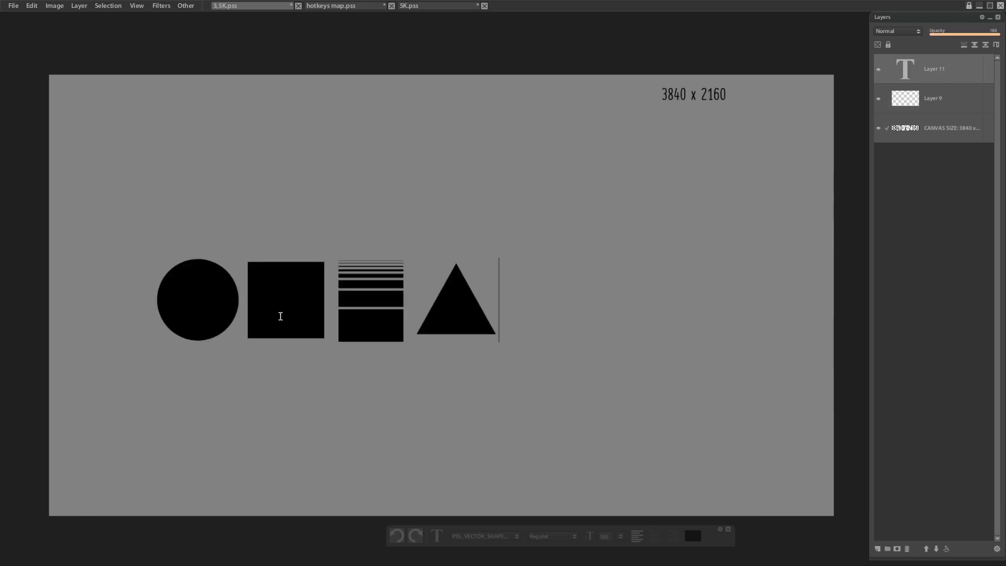
{"action": "type", "text": "efghi"}
{"action": "key", "text": "ctrl+a"}
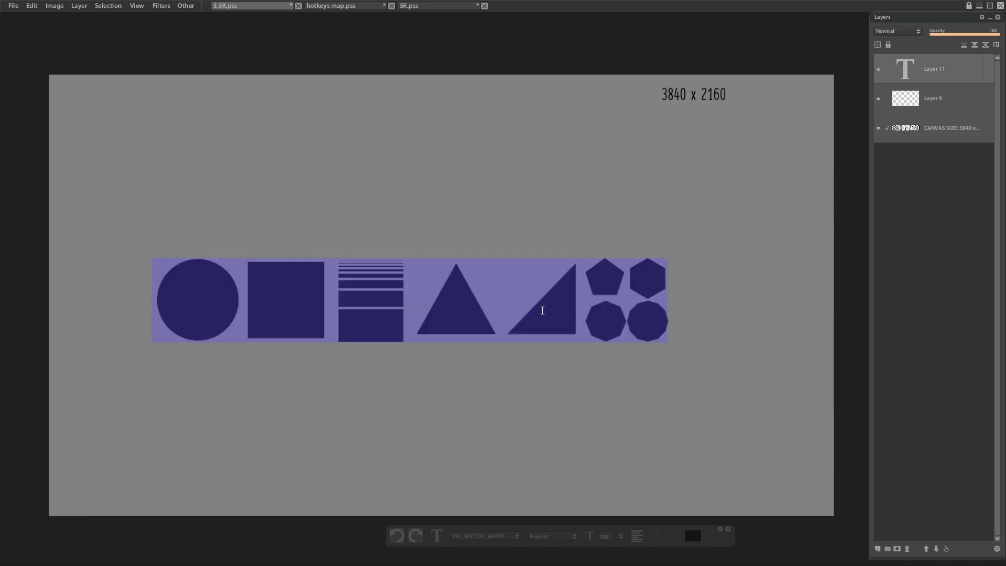
{"action": "key", "text": "ctrl+z"}
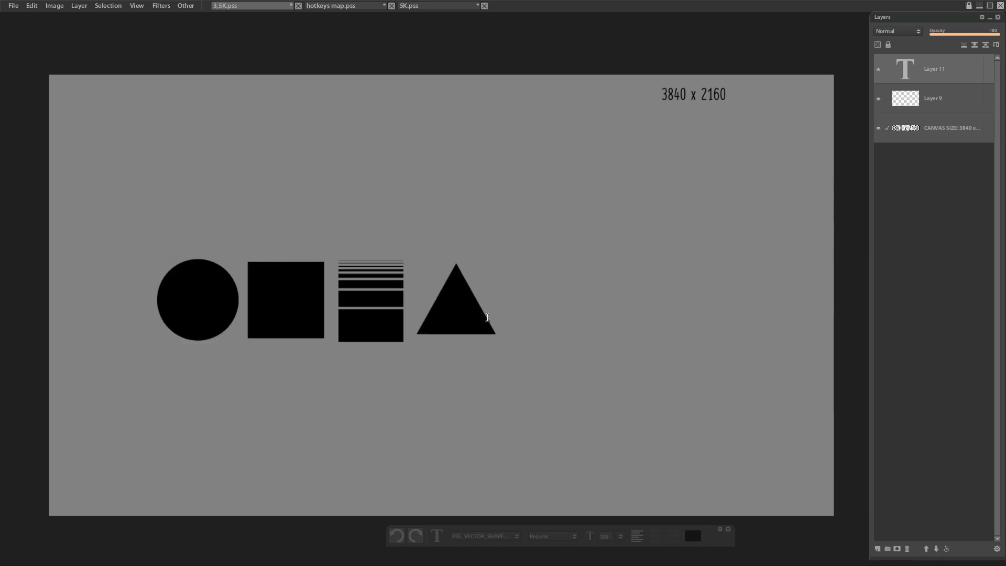
{"action": "type", "text": "efgh"}
{"action": "left_click", "coordinate": [319, 403]}
{"action": "key", "text": "v"}
{"action": "left_click_drag", "start_coordinate": [395, 386], "coordinate": [316, 378]}
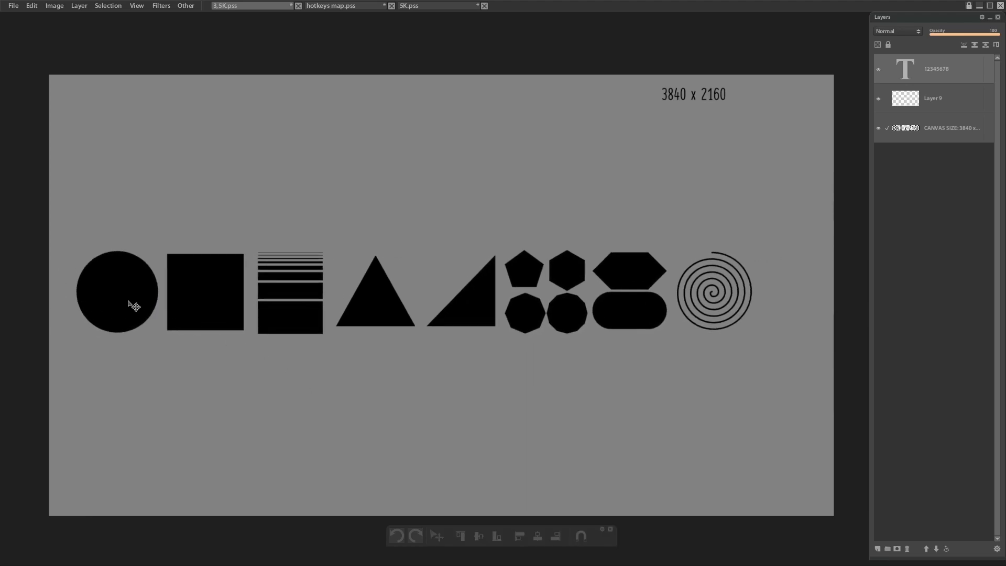
Try replacing the whole shape row with the font's ellipse, rounded-square and polygon-set glyphs, and remove the text layer
{"action": "key", "text": "t"}
{"action": "left_click", "coordinate": [556, 281]}
{"action": "key", "text": "ctrl+a"}
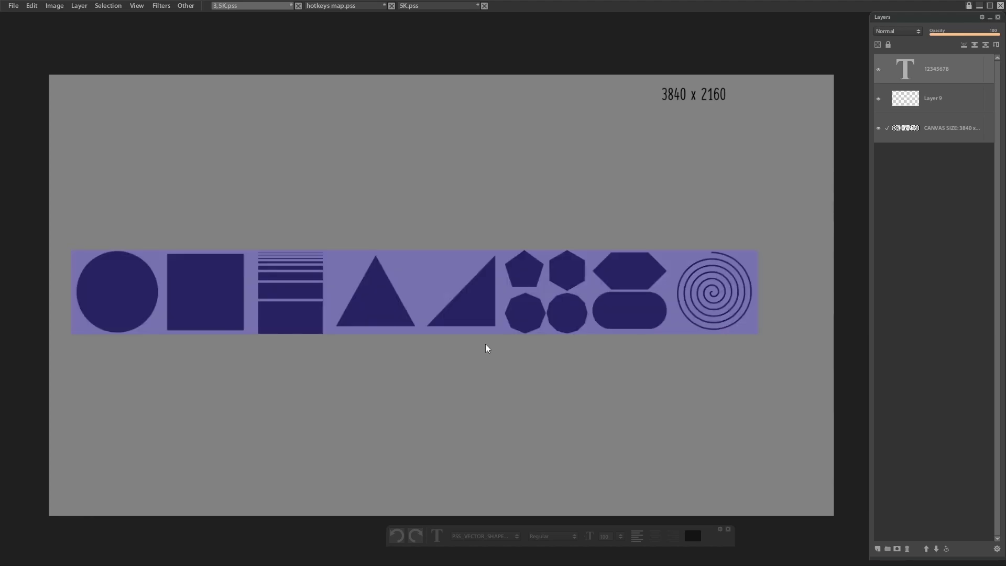
{"action": "type", "text": "90"}
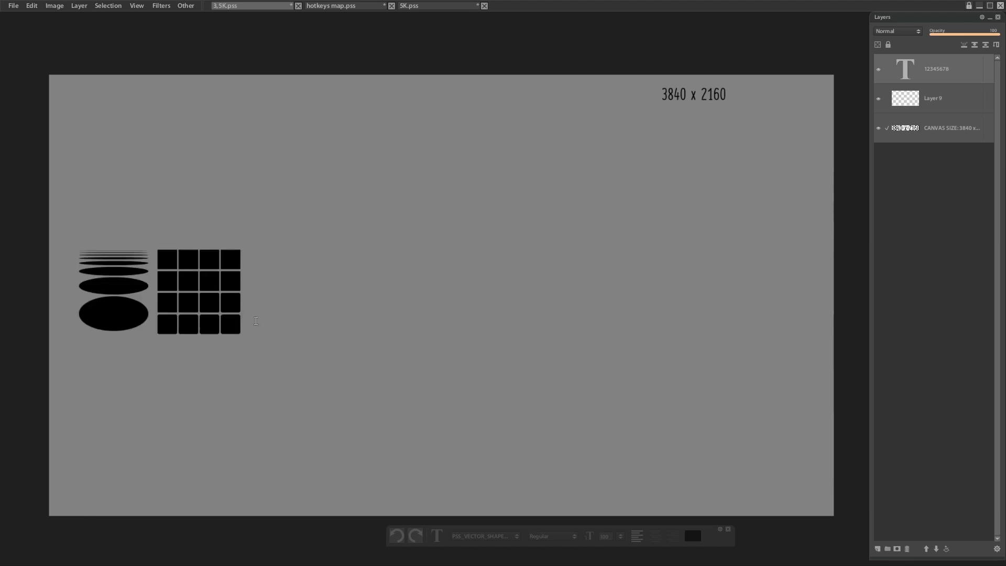
{"action": "type", "text": "34567"}
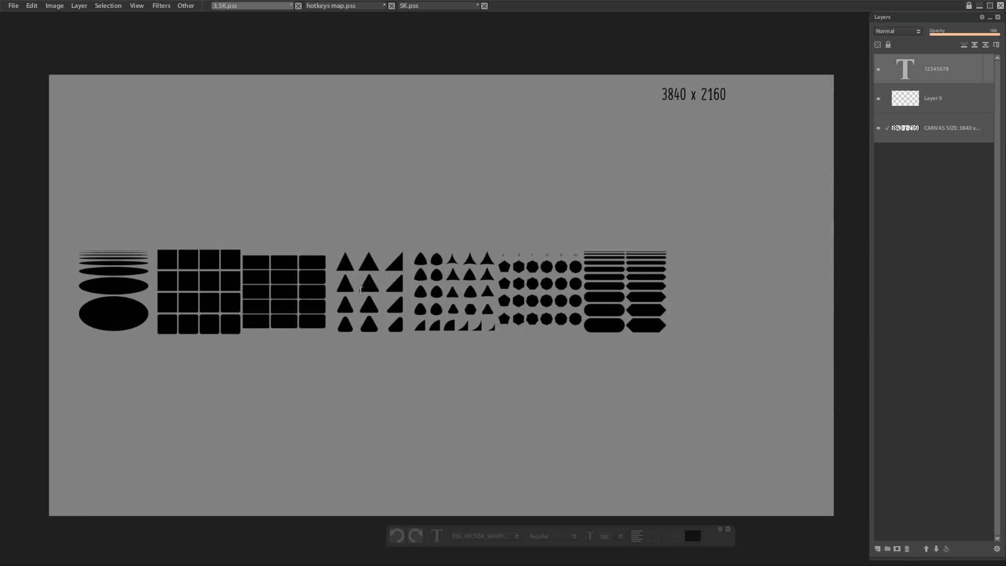
{"action": "key", "text": "Escape"}
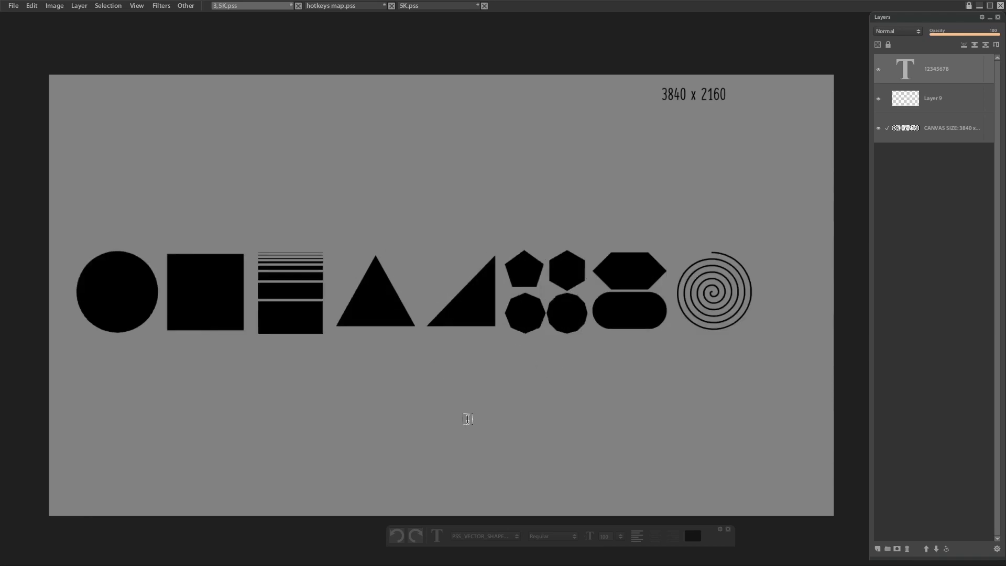
{"action": "key", "text": "ctrl+z"}
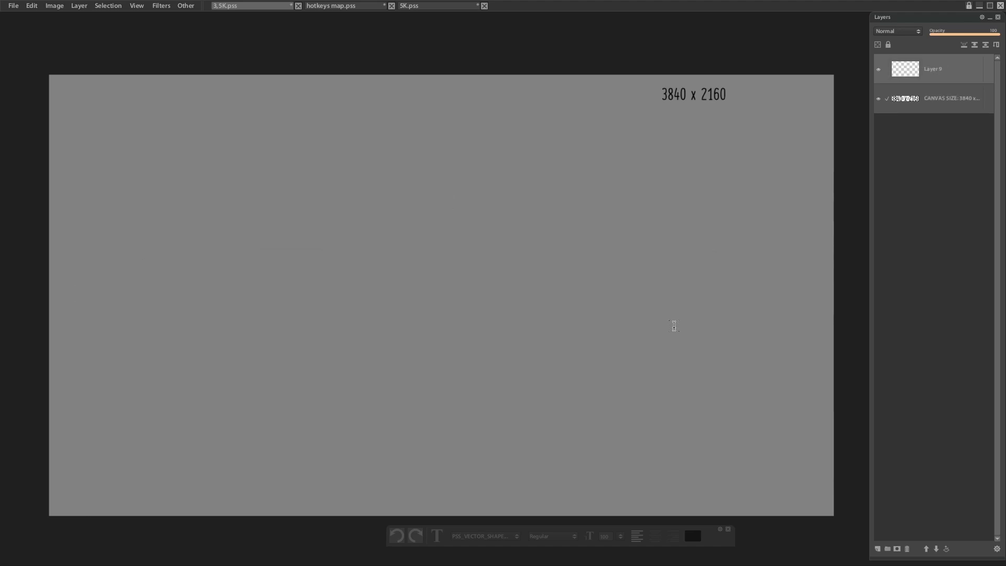
Set the text size to 100 and enter 234 as shapes in a new text layer on the lower canvas
{"action": "left_click", "coordinate": [611, 535]}
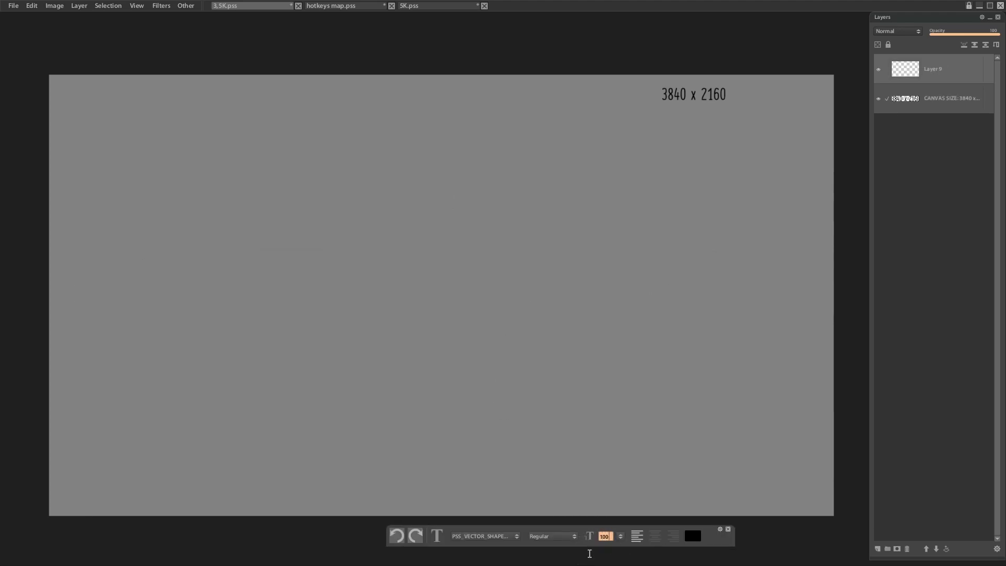
{"action": "key", "text": "Return"}
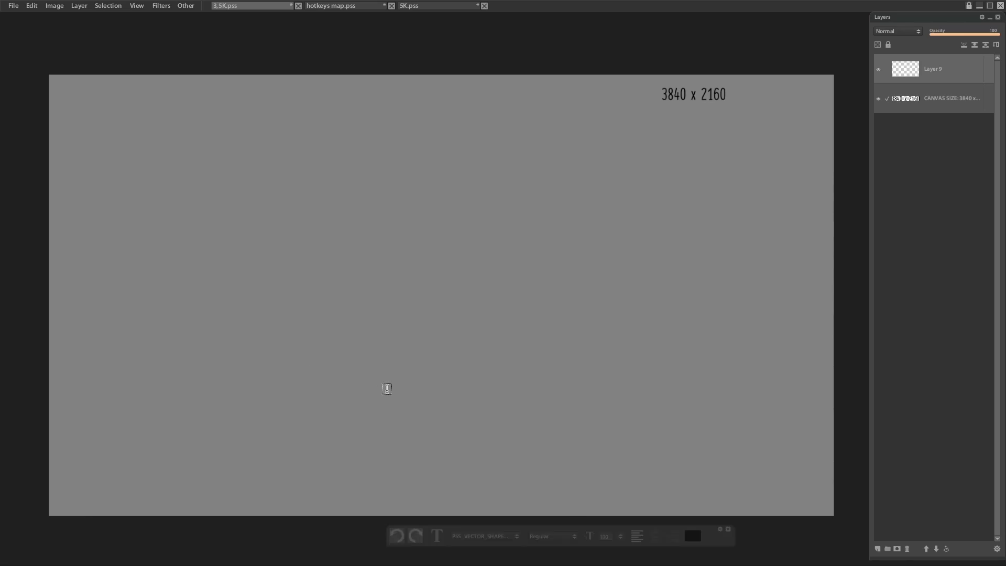
{"action": "left_click", "coordinate": [166, 404]}
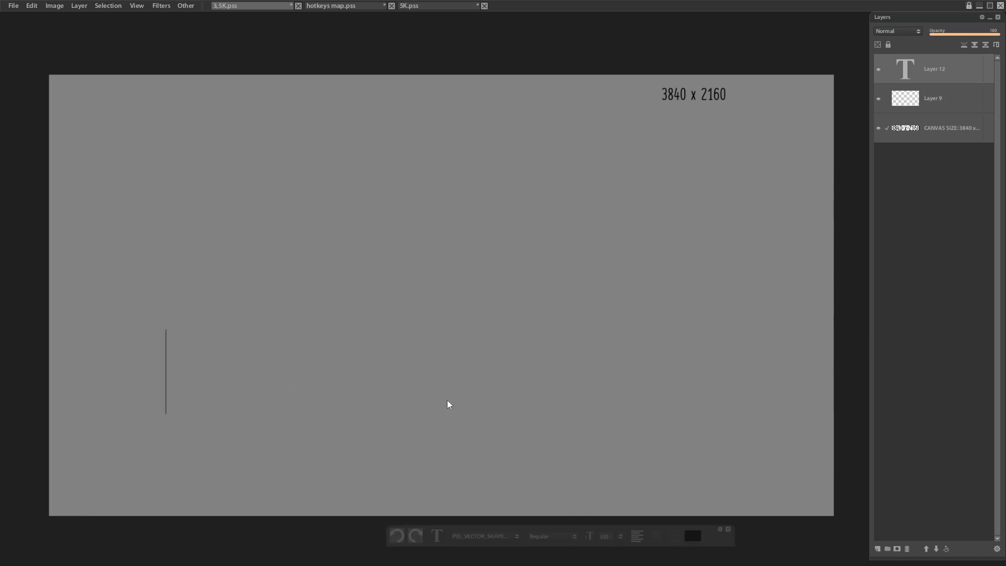
{"action": "type", "text": "234"}
Enlarge the 234 shape layer beyond the canvas edges with Free Transform, inspect its edges, and delete the layer
{"action": "key", "text": "ctrl+t"}
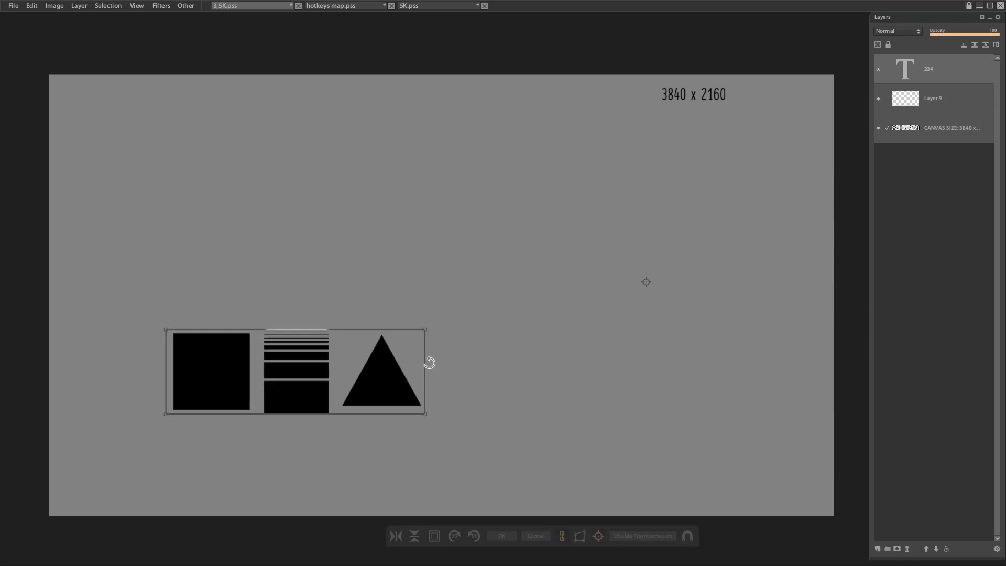
{"action": "scroll", "coordinate": [164, 437], "scroll_direction": "up", "scroll_amount": 5}
{"action": "scroll", "coordinate": [164, 437], "scroll_direction": "down", "scroll_amount": 2}
{"action": "scroll", "coordinate": [348, 406], "scroll_direction": "up", "scroll_amount": 5}
{"action": "key", "text": "Return"}
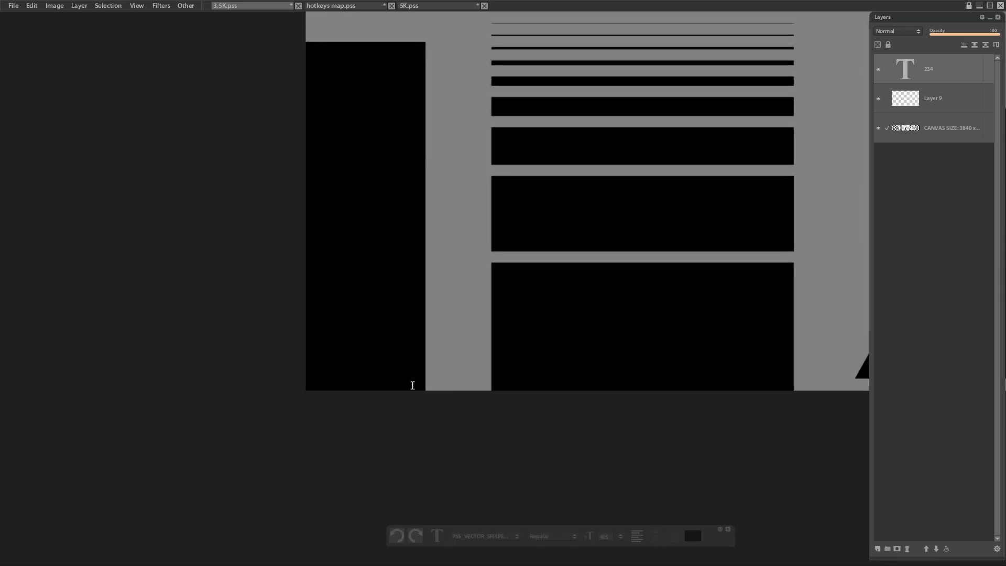
{"action": "key", "text": "Delete"}
{"action": "scroll", "coordinate": [725, 215], "scroll_direction": "down", "scroll_amount": 3}
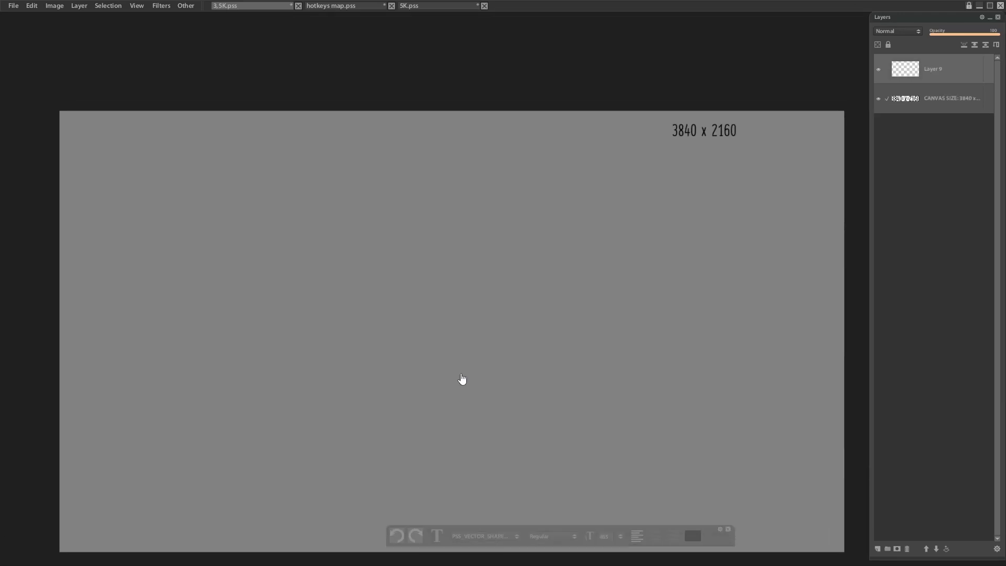
{"action": "left_click", "coordinate": [355, 366]}
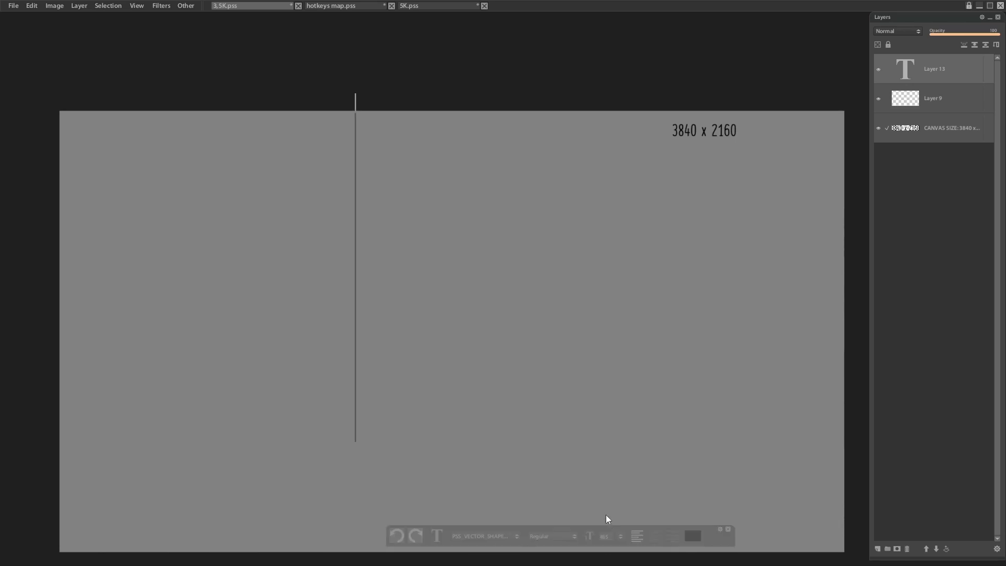
{"action": "left_click", "coordinate": [597, 493]}
{"action": "scroll", "coordinate": [598, 493], "scroll_direction": "down", "scroll_amount": 2}
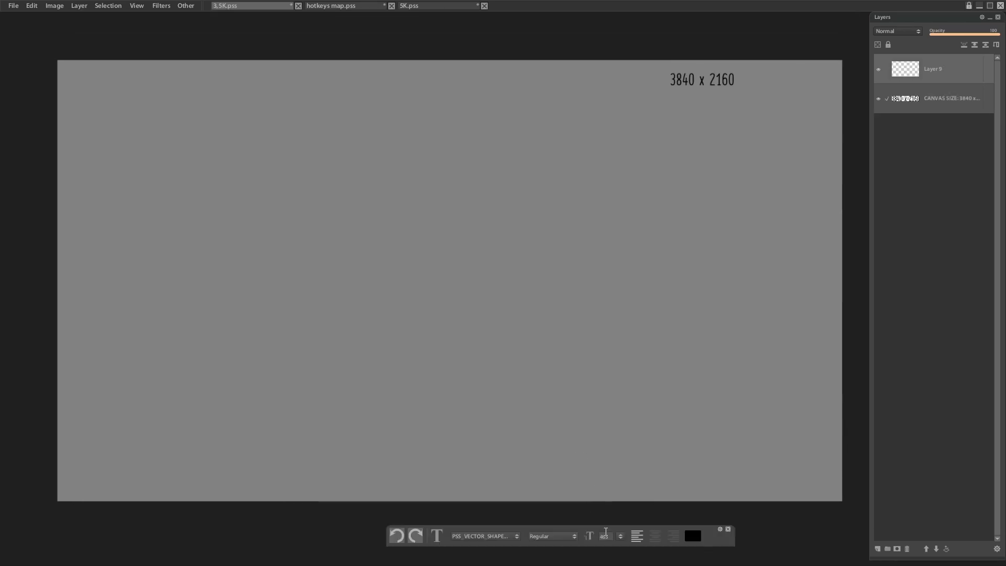
Set the text size to 100 and enter 12345 as shapes in a new text layer near the canvas centre
{"action": "type", "text": "105"}
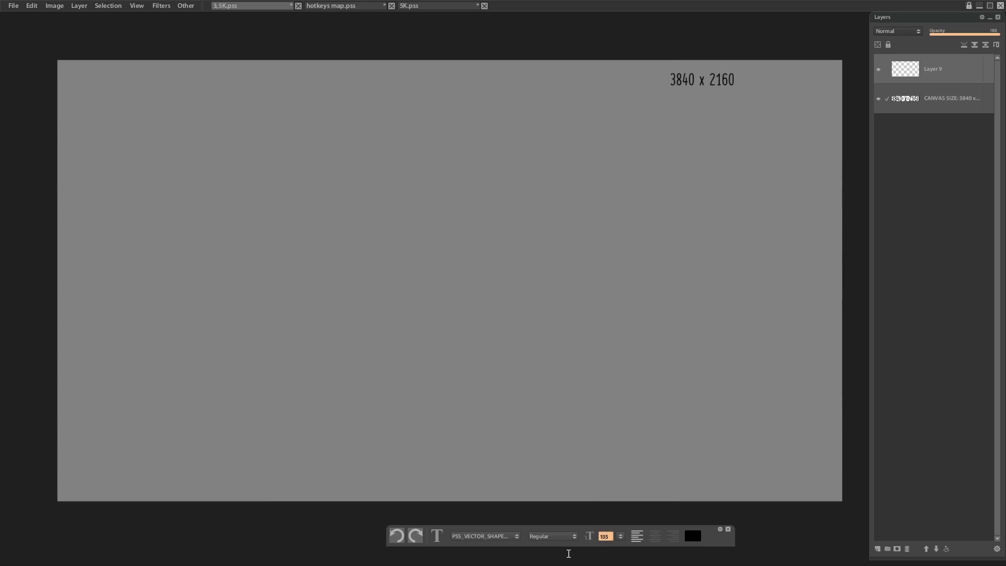
{"action": "key", "text": "Return"}
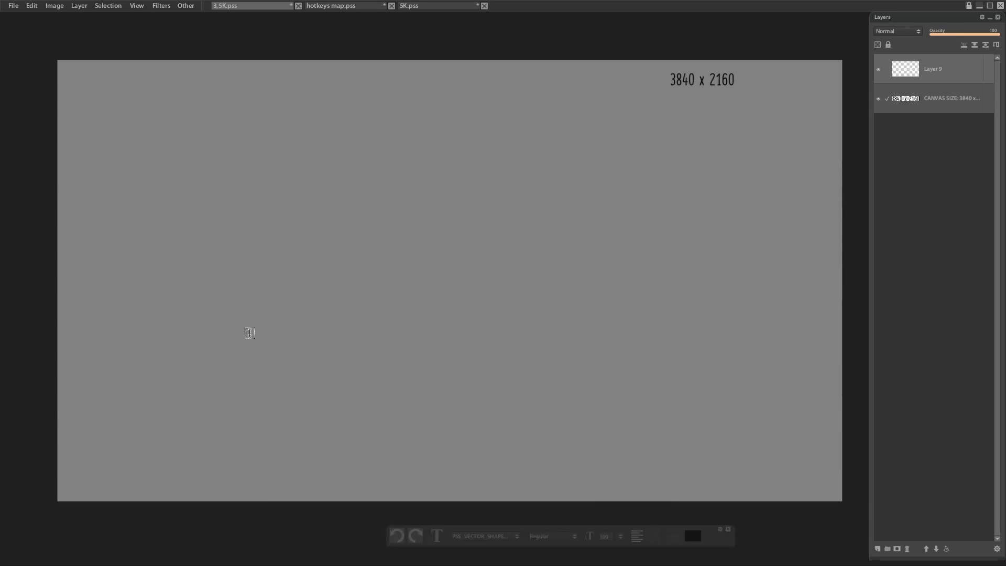
{"action": "left_click", "coordinate": [247, 332]}
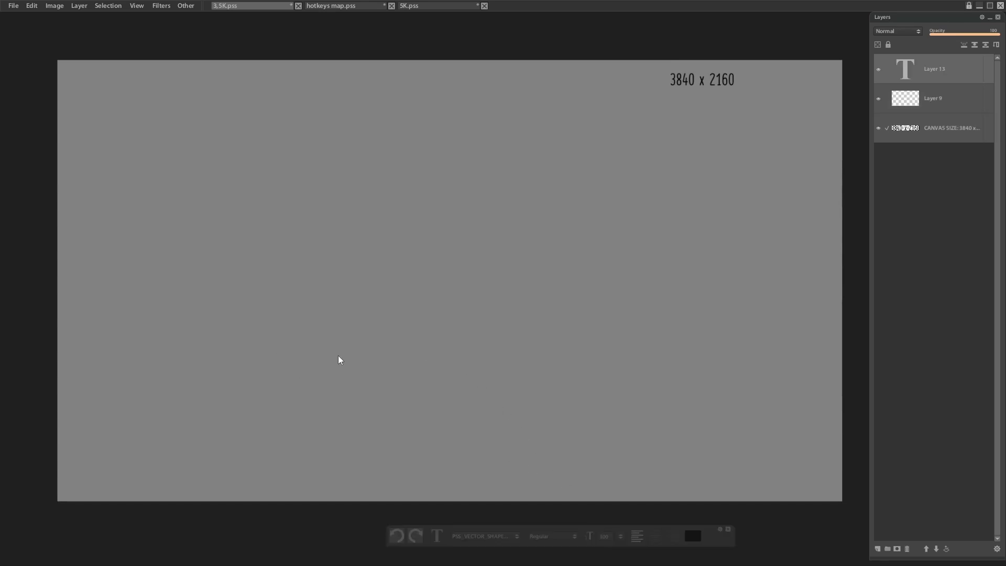
{"action": "type", "text": "abcde"}
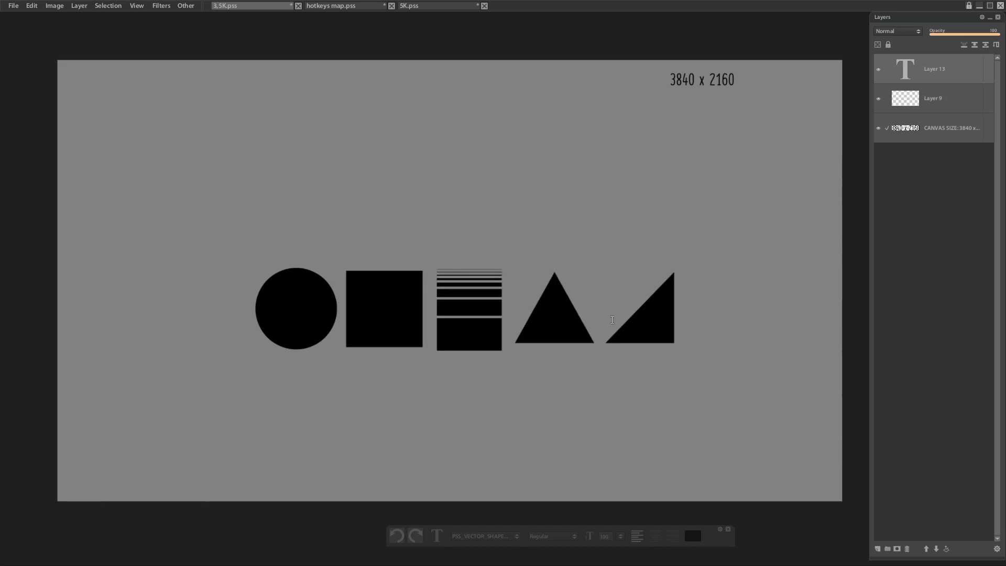
Replace the shape row with the arc-set and droplet-set glyphs, delete the arc glyphs, and keep only the moon, droplet and star set
{"action": "key", "text": "ctrl+a"}
{"action": "key", "text": "ctrl+v"}
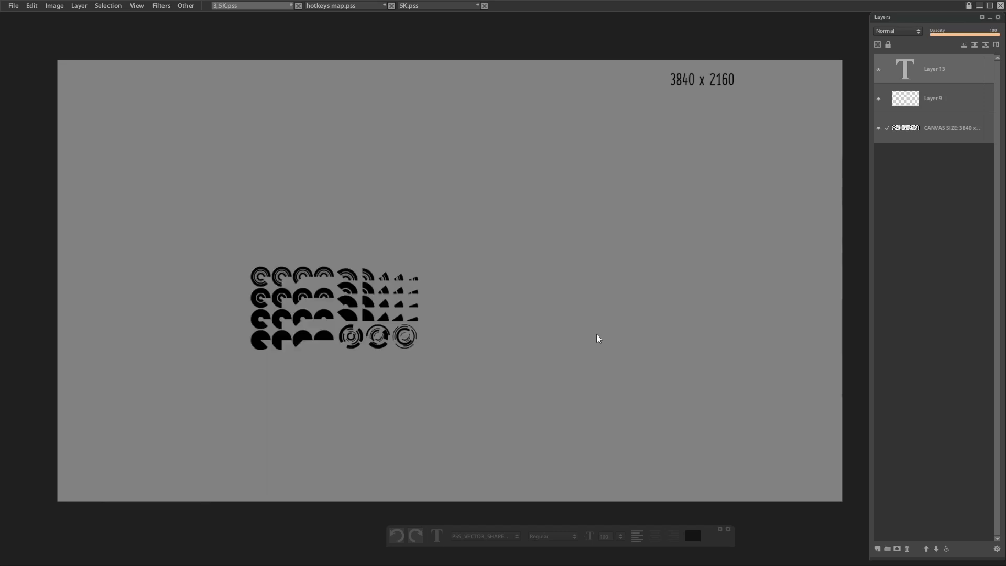
{"action": "left_click_drag", "start_coordinate": [421, 294], "coordinate": [319, 388]}
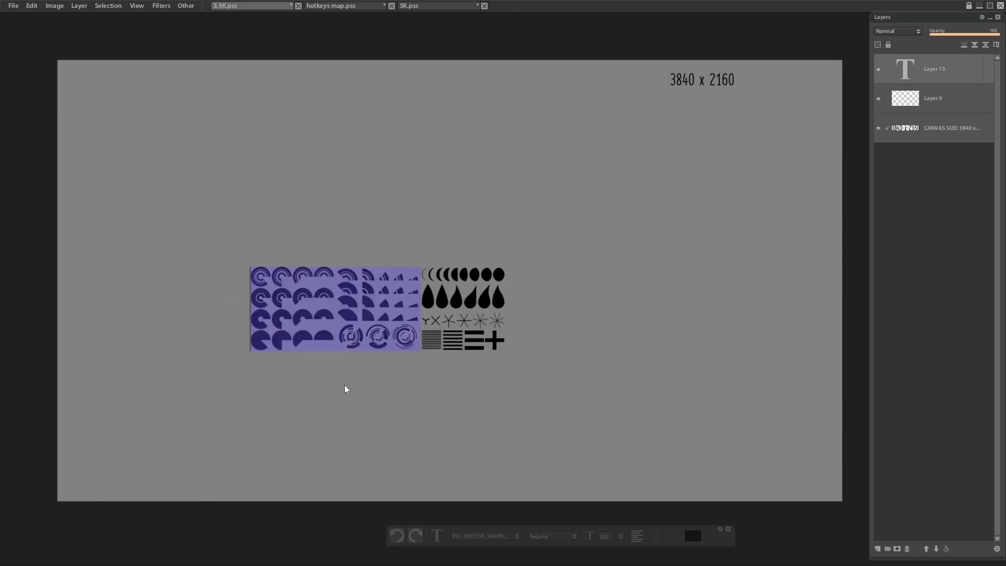
{"action": "key", "text": "BackSpace"}
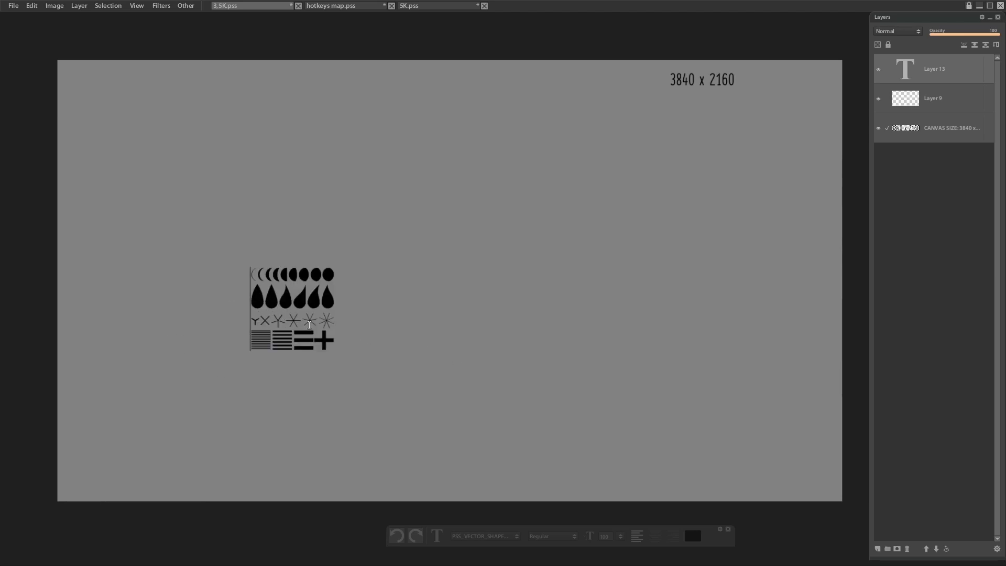
{"action": "key", "text": "ctrl+a"}
{"action": "key", "text": "Escape"}
Scale up the droplet glyph layer with Free Transform around a pivot in the first droplet until the droplets span the canvas
{"action": "key", "text": "ctrl+t"}
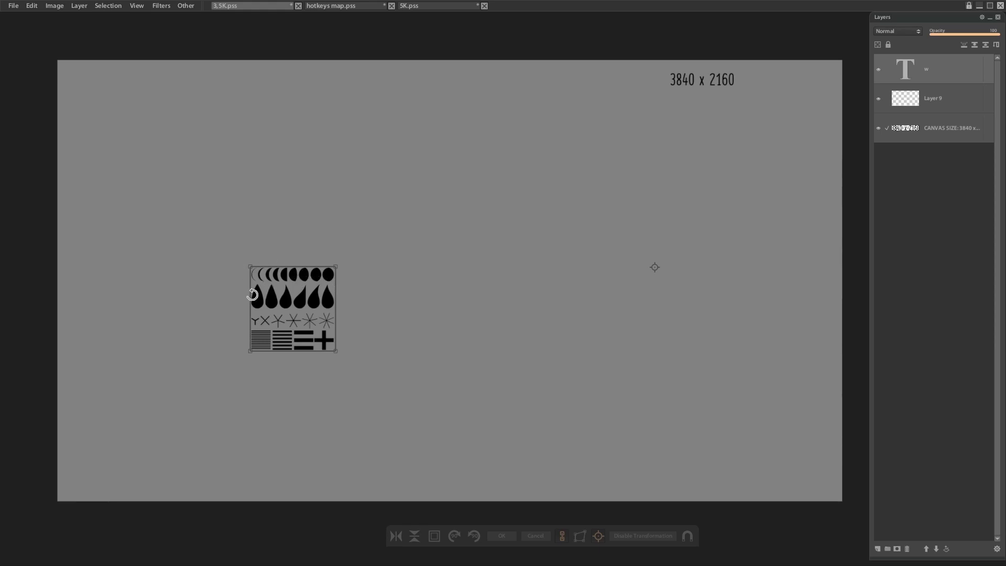
{"action": "left_click_drag", "start_coordinate": [258, 302], "coordinate": [684, 391]}
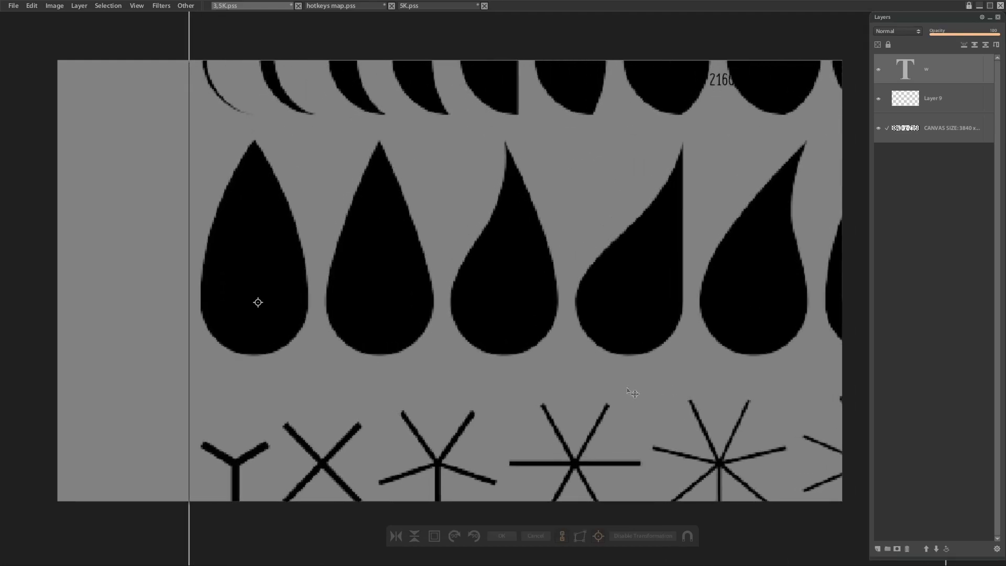
{"action": "key", "text": "Return"}
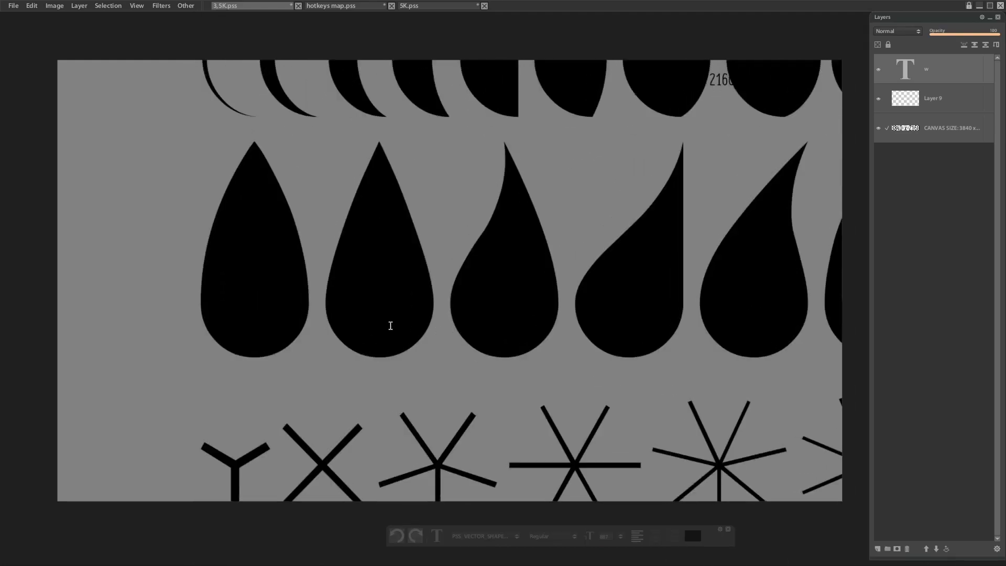
Rasterize the glyph text layer and detach the first droplet onto its own layer using the Lasso with its next action set to Detach
{"action": "right_click", "coordinate": [936, 77]}
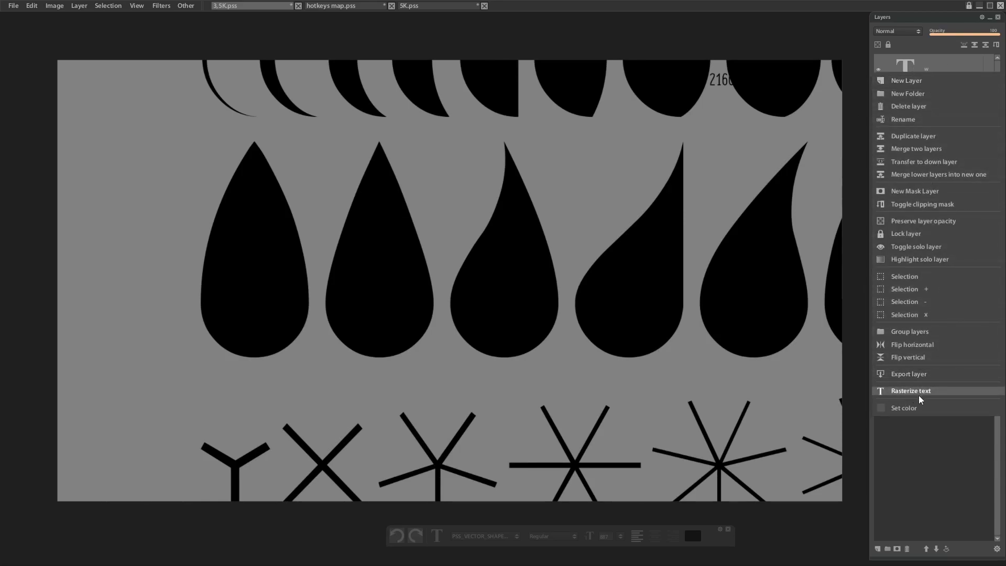
{"action": "left_click", "coordinate": [932, 397]}
{"action": "key", "text": "l"}
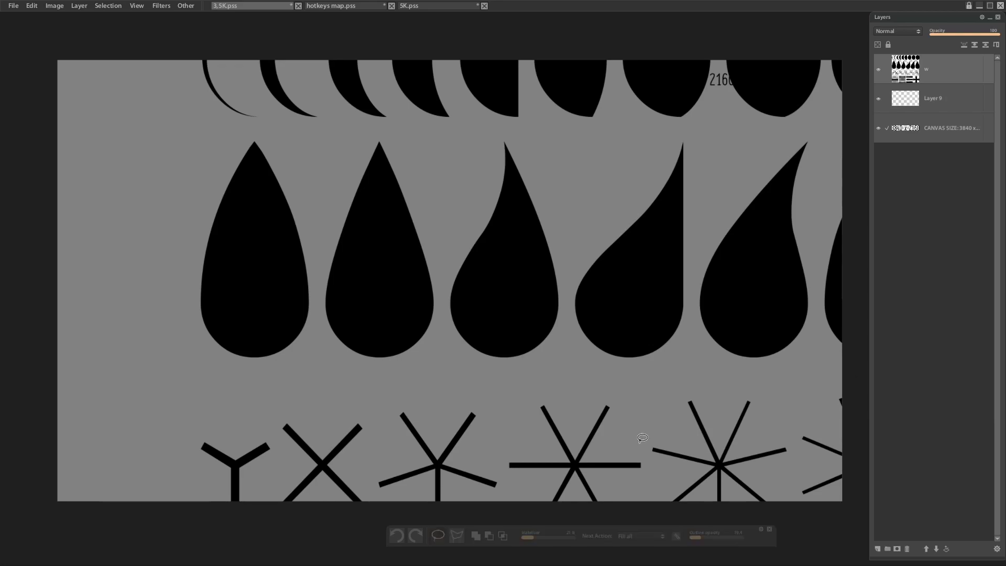
{"action": "left_click", "coordinate": [646, 537]}
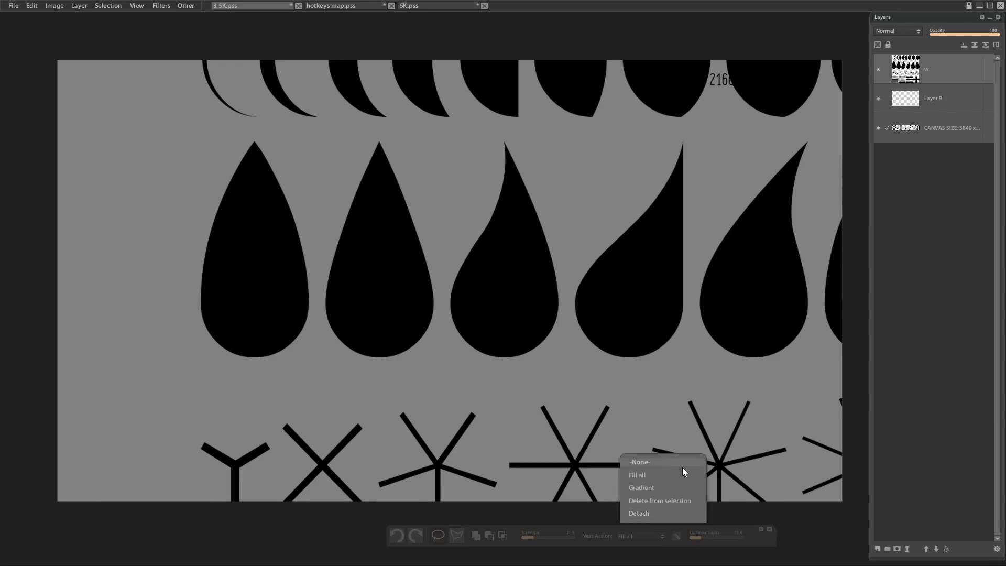
{"action": "left_click", "coordinate": [676, 515]}
{"action": "mouse_move", "coordinate": [299, 148]}
{"action": "left_mouse_down"}
{"action": "mouse_move", "coordinate": [174, 310]}
{"action": "mouse_move", "coordinate": [239, 410]}
{"action": "mouse_move", "coordinate": [314, 375]}
{"action": "mouse_move", "coordinate": [320, 338]}
{"action": "mouse_move", "coordinate": [301, 148]}
{"action": "left_mouse_up"}
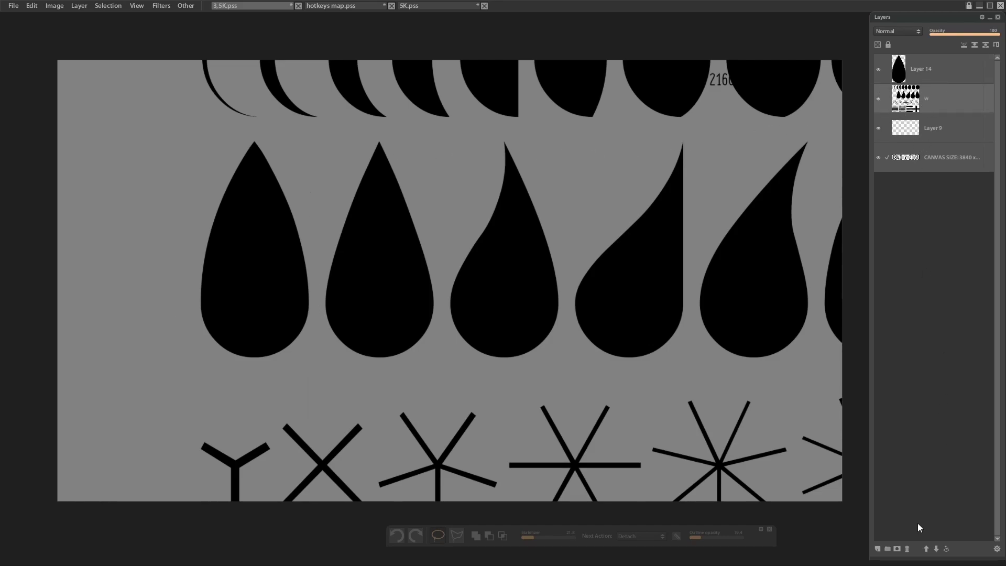
Delete the leftover glyph layer and move the detached droplet with the Move tool, placing it in the left half of the canvas
{"action": "left_click", "coordinate": [907, 549]}
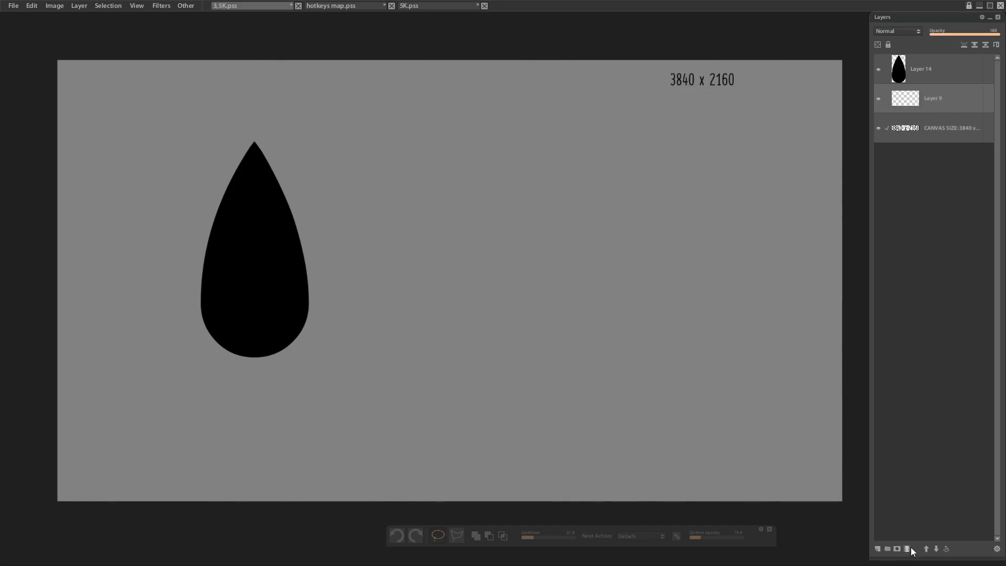
{"action": "left_click", "coordinate": [957, 78]}
{"action": "key", "text": "v"}
{"action": "left_click_drag", "start_coordinate": [251, 273], "coordinate": [485, 285]}
{"action": "left_click_drag", "start_coordinate": [479, 210], "coordinate": [498, 146]}
{"action": "left_click_drag", "start_coordinate": [549, 418], "coordinate": [568, 292]}
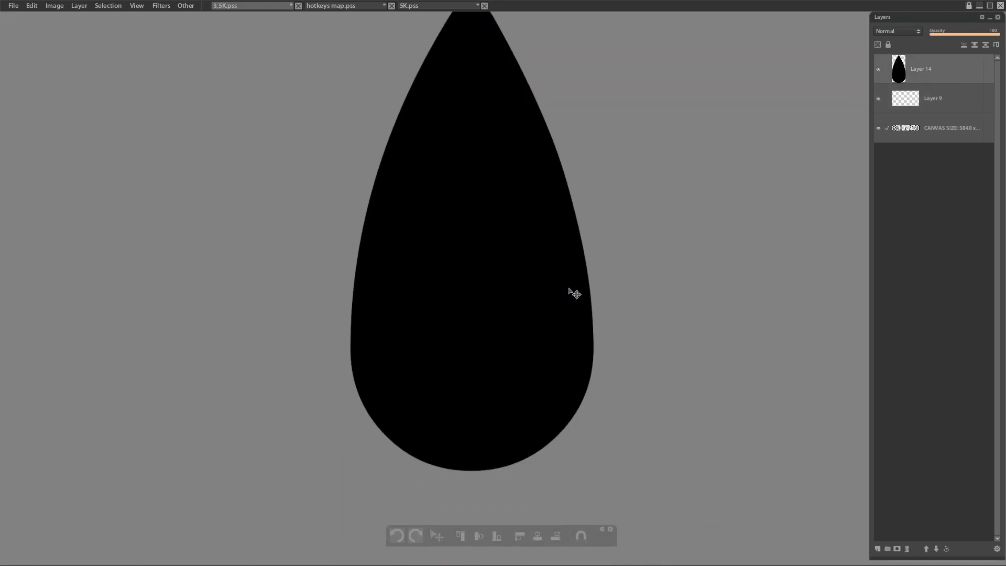
{"action": "scroll", "coordinate": [545, 272], "scroll_direction": "down", "scroll_amount": 3}
{"action": "key", "text": "b"}
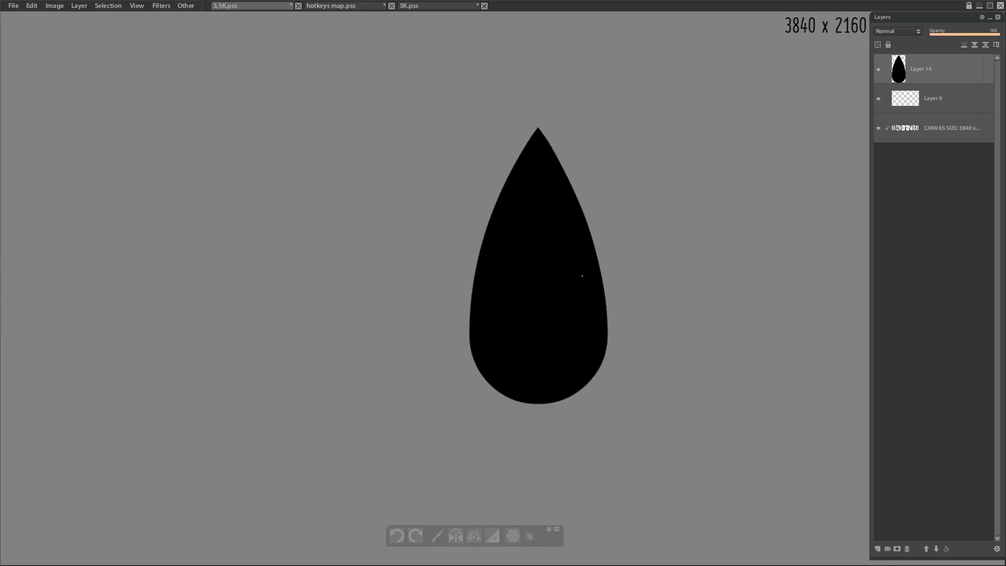
{"action": "key", "text": "v"}
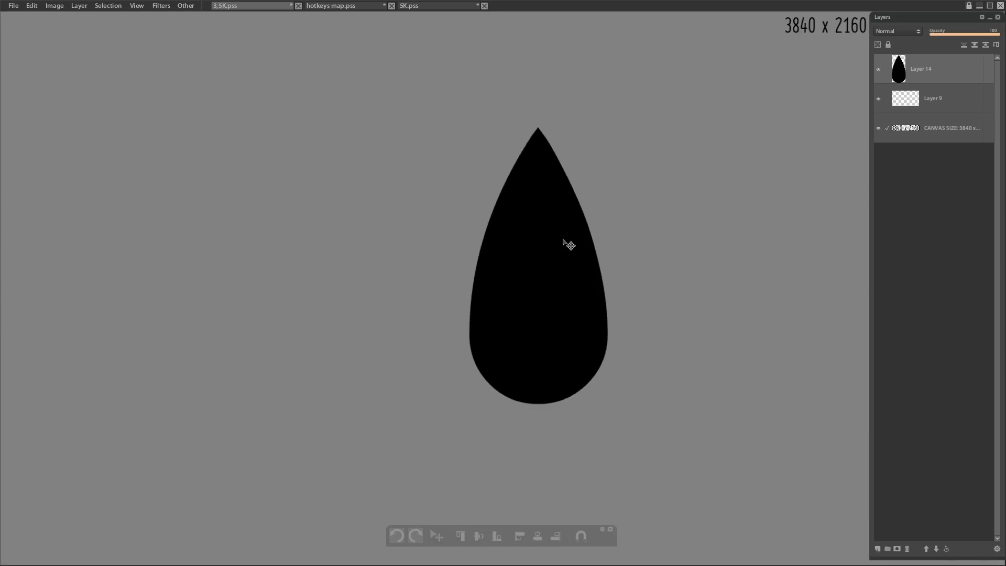
{"action": "left_click_drag", "start_coordinate": [561, 286], "coordinate": [296, 321]}
Set the text size to 100 and enter 9 as a star glyph in a new text layer beside the droplet
{"action": "key", "text": "t"}
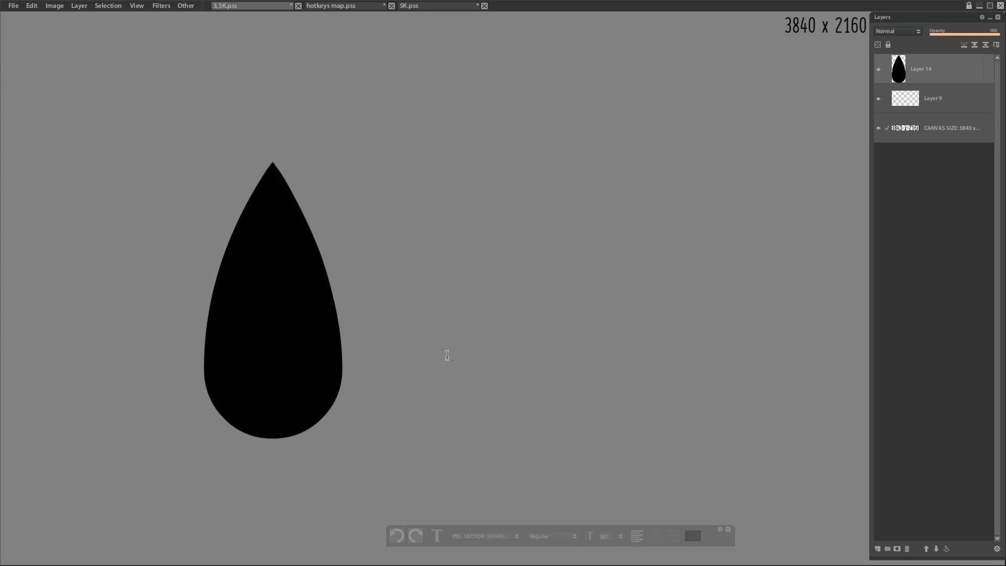
{"action": "left_click", "coordinate": [445, 355]}
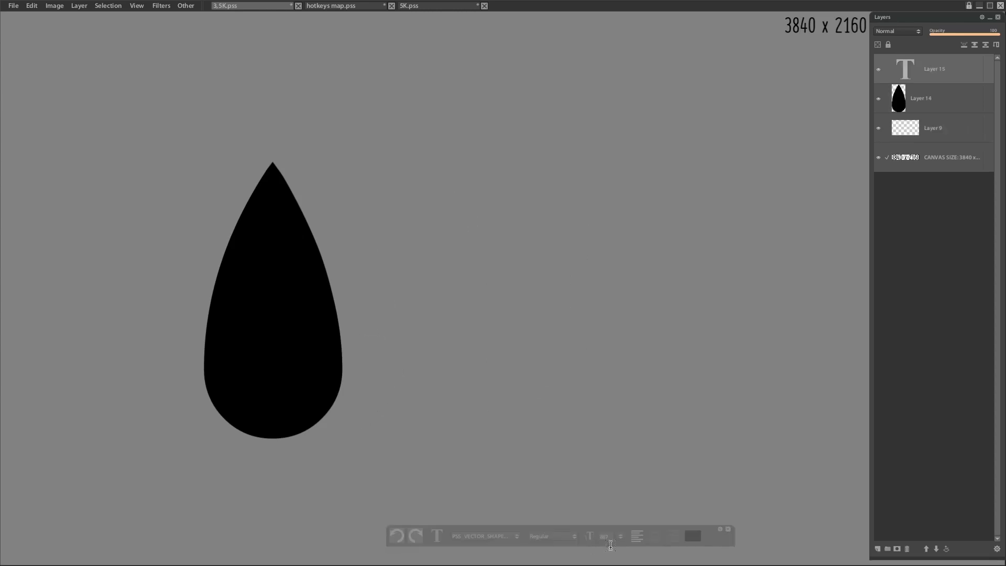
{"action": "left_click", "coordinate": [611, 538]}
{"action": "left_click_drag", "start_coordinate": [612, 536], "coordinate": [577, 544]}
{"action": "type", "text": "100"}
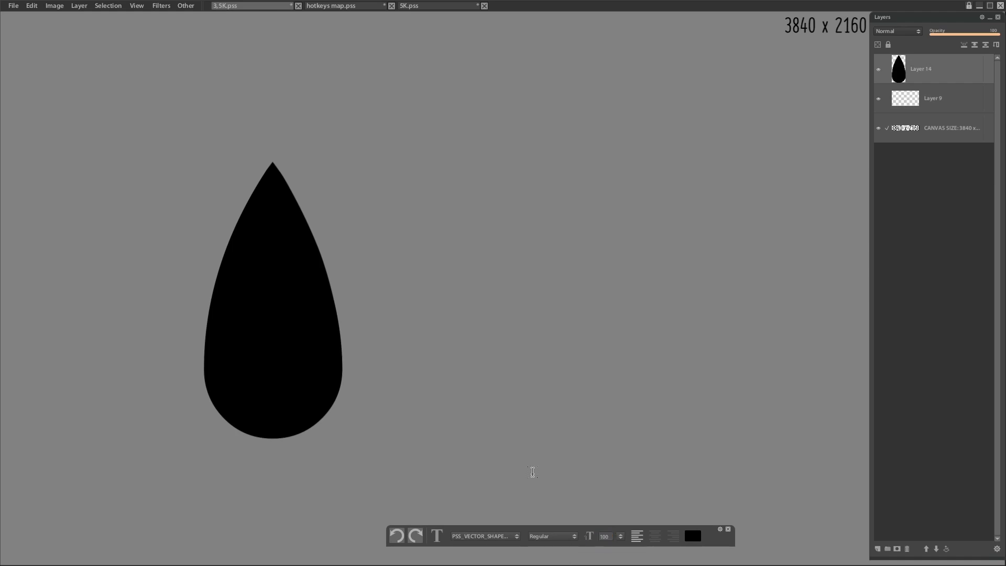
{"action": "left_click", "coordinate": [481, 375]}
{"action": "type", "text": "a"}
{"action": "key", "text": "BackSpace"}
{"action": "type", "text": "9"}
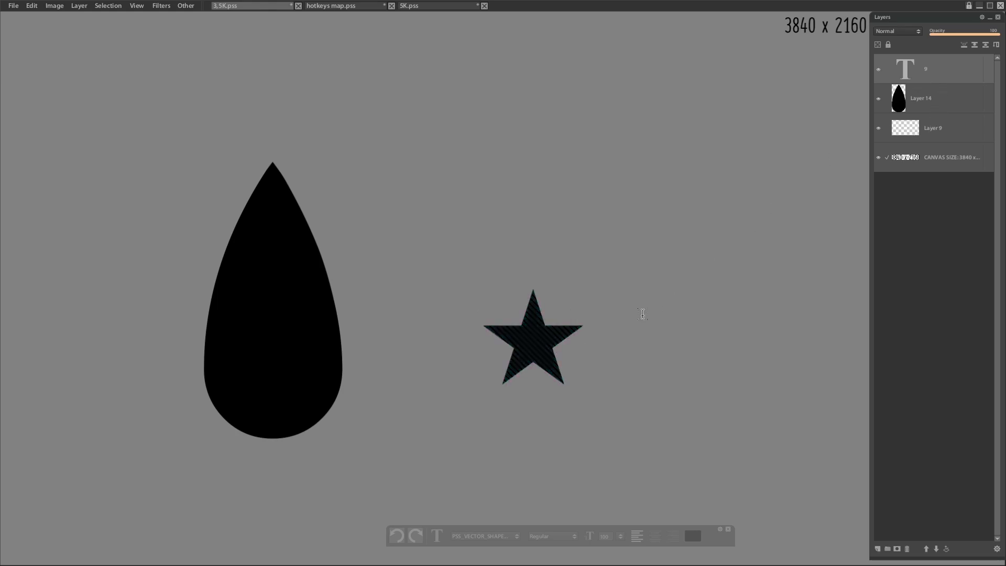
Replace the star with the spiral glyph 8 and enlarge it with Free Transform until it nearly fills the canvas height
{"action": "double_click", "coordinate": [579, 341]}
{"action": "type", "text": "8"}
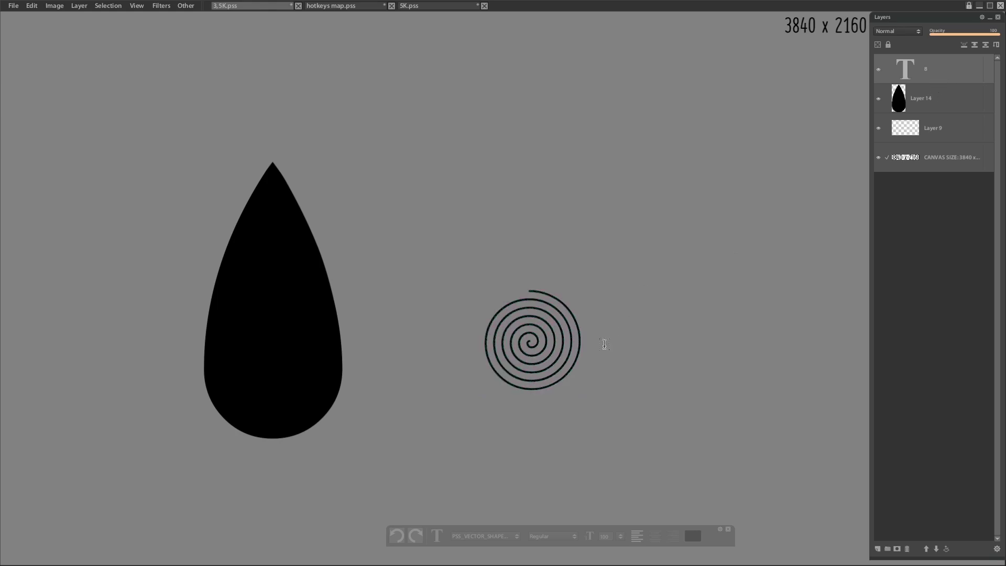
{"action": "key", "text": "ctrl+t"}
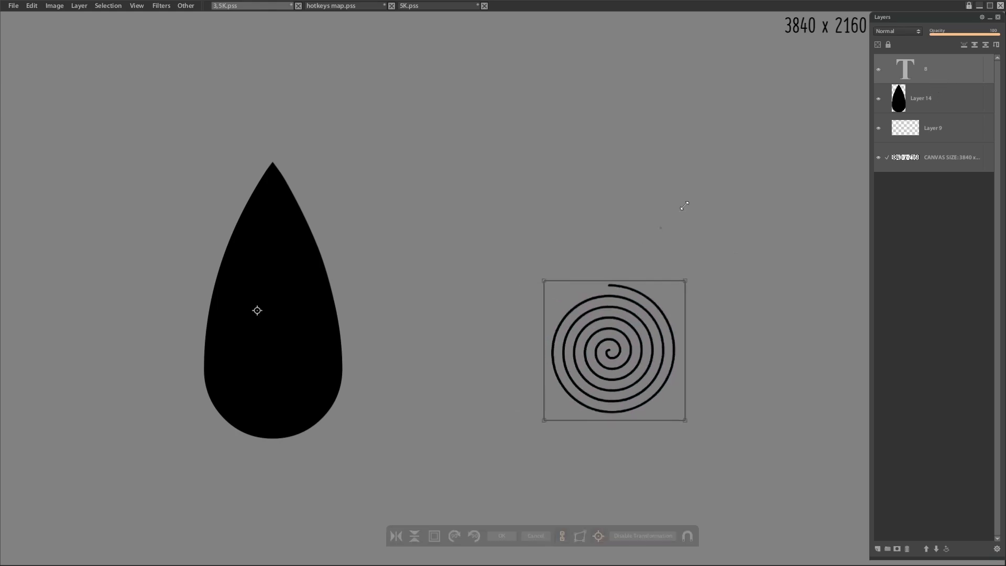
{"action": "left_click_drag", "start_coordinate": [568, 355], "coordinate": [702, 383]}
{"action": "key", "text": "Return"}
Rasterize the spiral text layer and move the spiral clear of the droplet, slightly lower on the canvas
{"action": "right_click", "coordinate": [952, 78]}
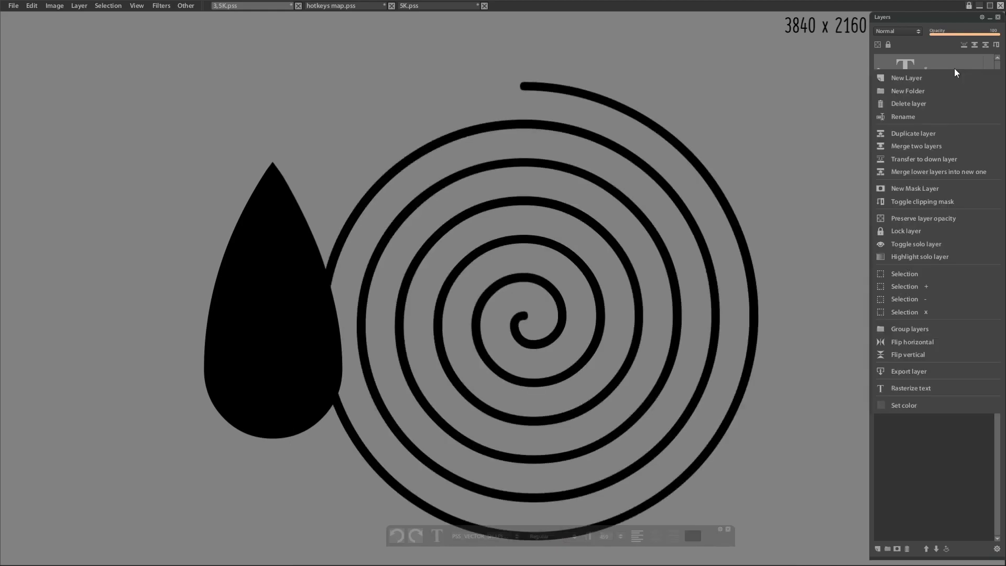
{"action": "left_click", "coordinate": [929, 390]}
{"action": "scroll", "coordinate": [548, 357], "scroll_direction": "down", "scroll_amount": 5}
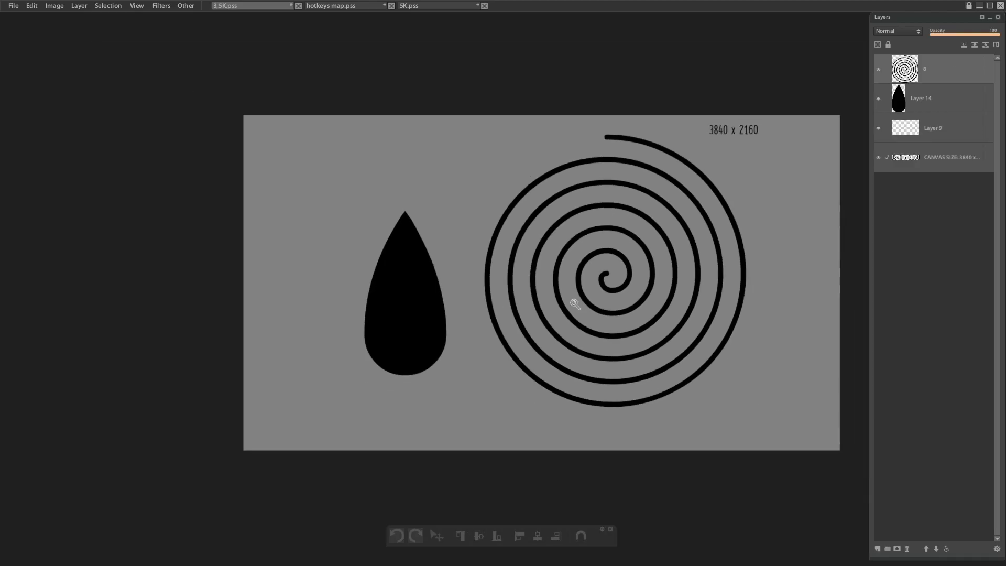
{"action": "scroll", "coordinate": [576, 278], "scroll_direction": "up", "scroll_amount": 2}
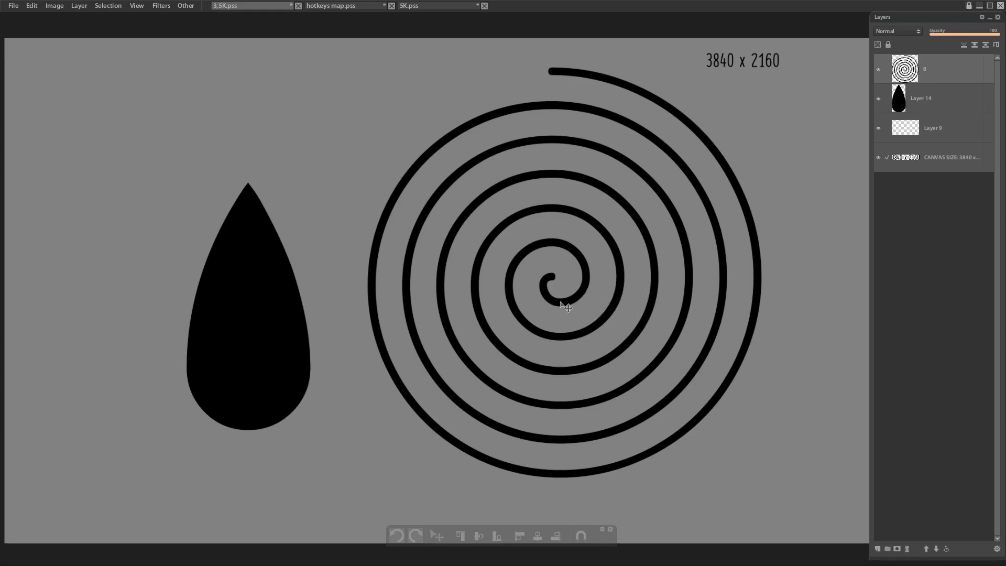
{"action": "left_click_drag", "start_coordinate": [581, 291], "coordinate": [603, 318]}
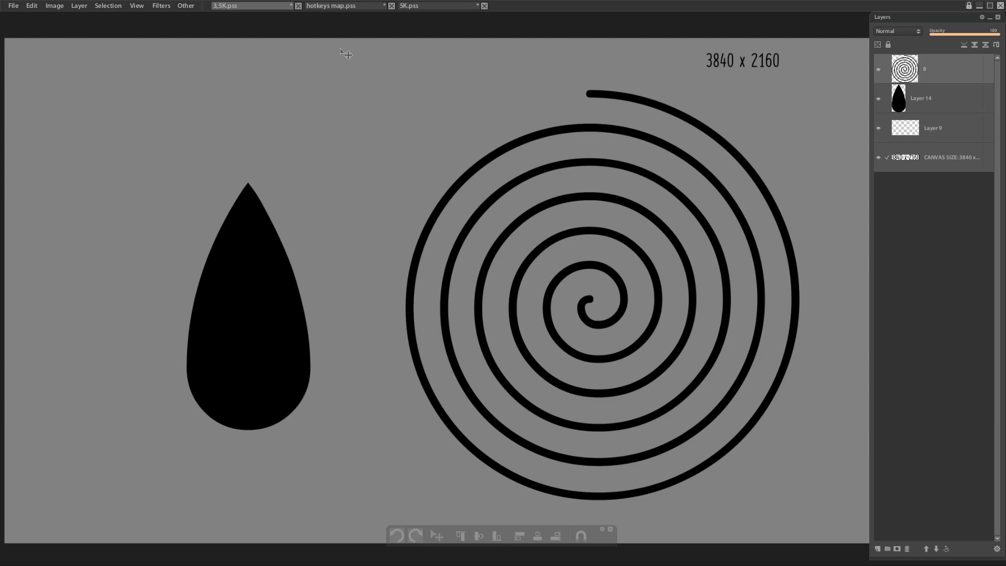
Save the hotkeys map.pss document and add a new empty layer above its other layers
{"action": "left_click", "coordinate": [361, 6]}
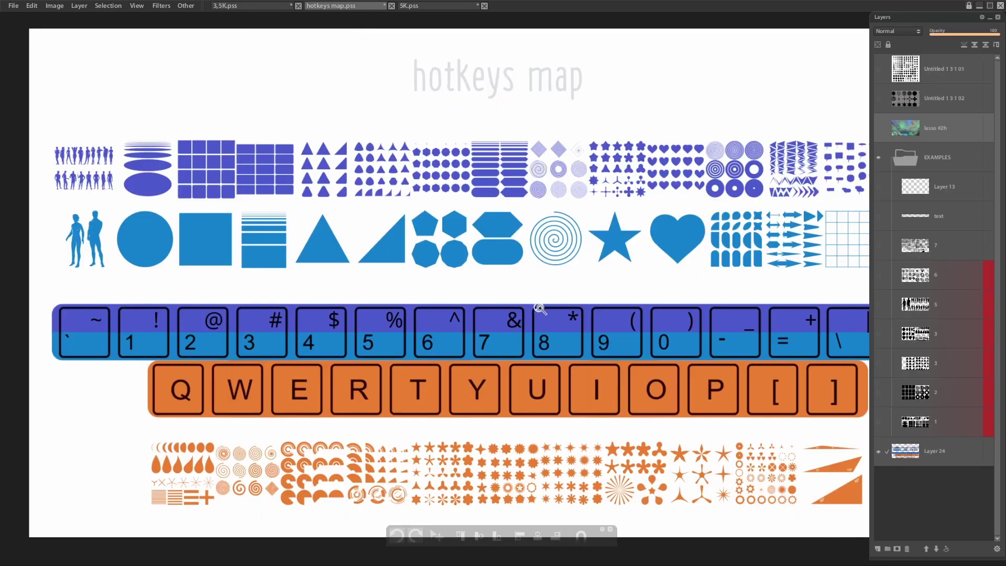
{"action": "scroll", "coordinate": [540, 309], "scroll_direction": "down", "scroll_amount": 2}
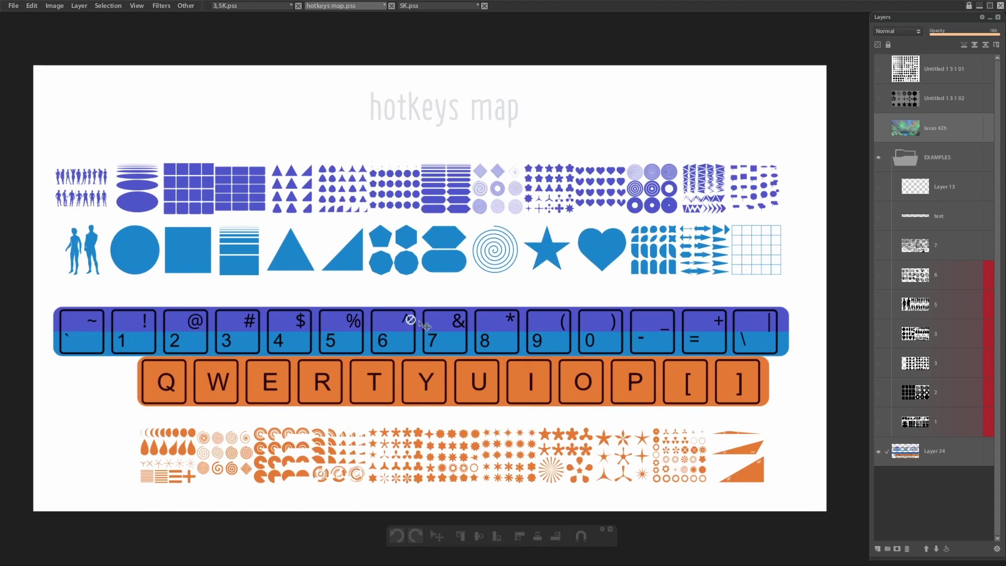
{"action": "key", "text": "ctrl+s"}
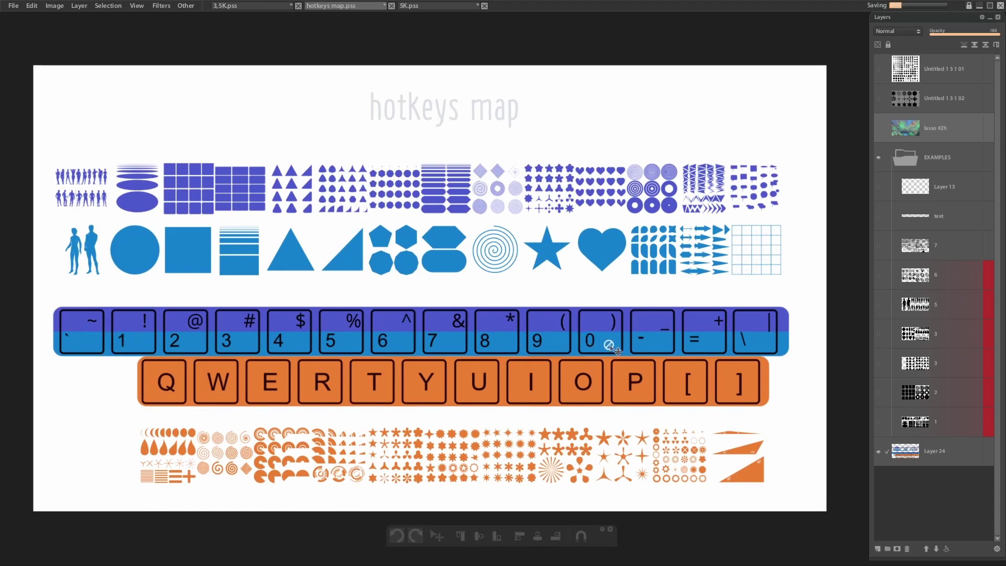
{"action": "key", "text": "ctrl+shift+n"}
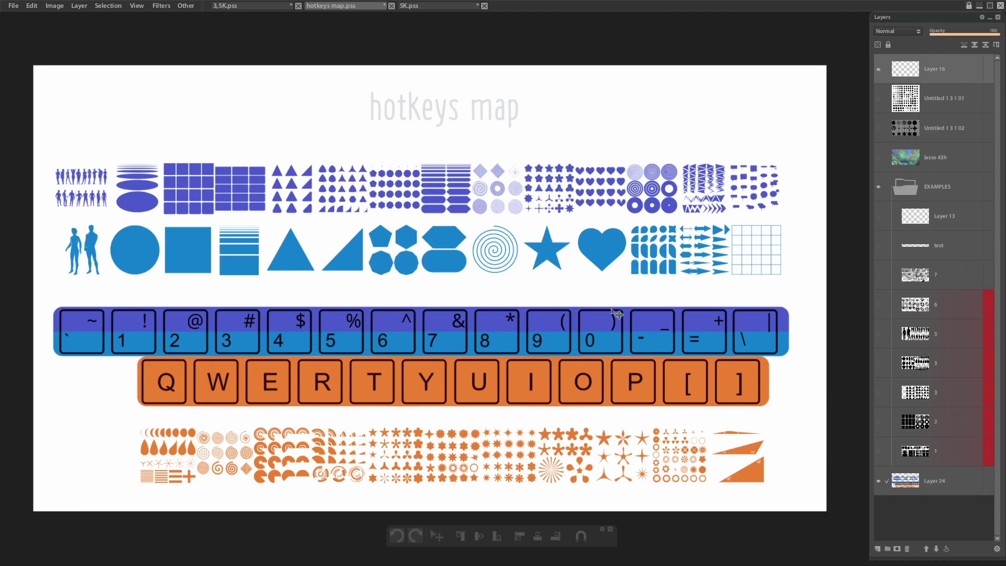
Cover the orange key row and its shape sets with white brush strokes, and clear them from the new layer
{"action": "key", "text": "b"}
{"action": "left_click_drag", "start_coordinate": [136, 406], "coordinate": [676, 414]}
{"action": "key", "text": "ctrl+z"}
{"action": "left_click_drag", "start_coordinate": [108, 419], "coordinate": [717, 419]}
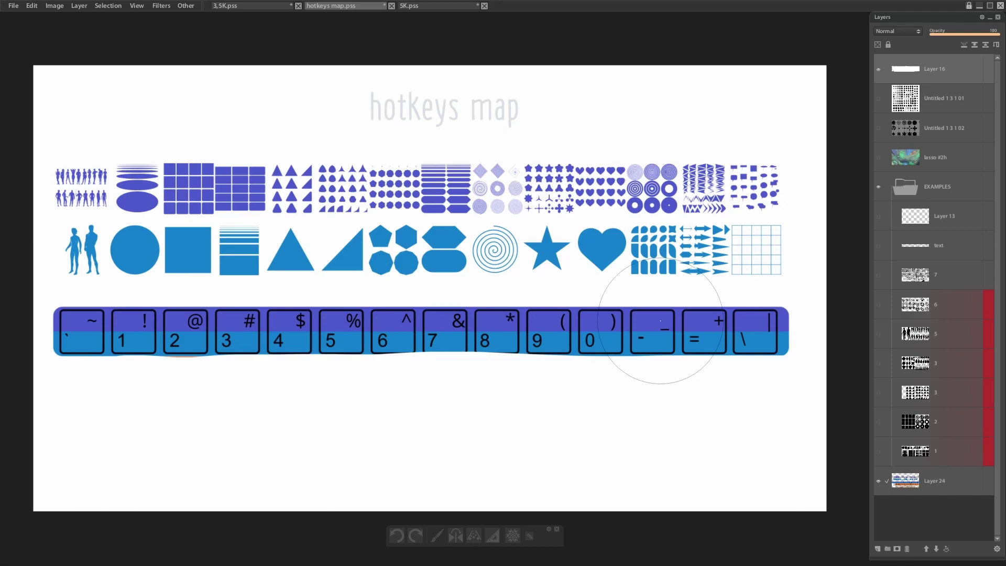
{"action": "key", "text": "9"}
{"action": "key", "text": "Delete"}
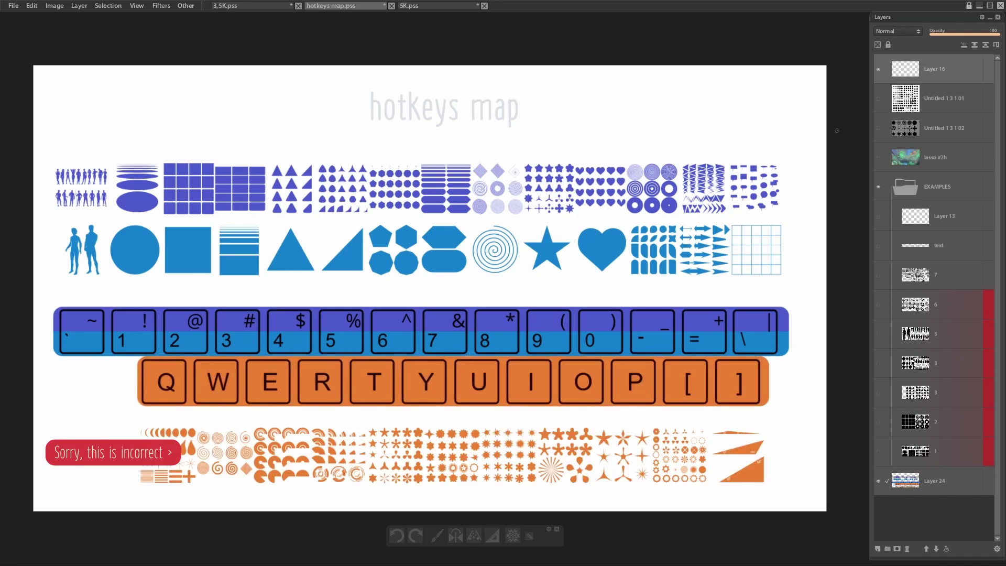
Show the Untitled 1 3 1 01 layer with the black star and flower grid over the hotkeys map
{"action": "left_click", "coordinate": [879, 105]}
{"action": "key", "text": "v"}
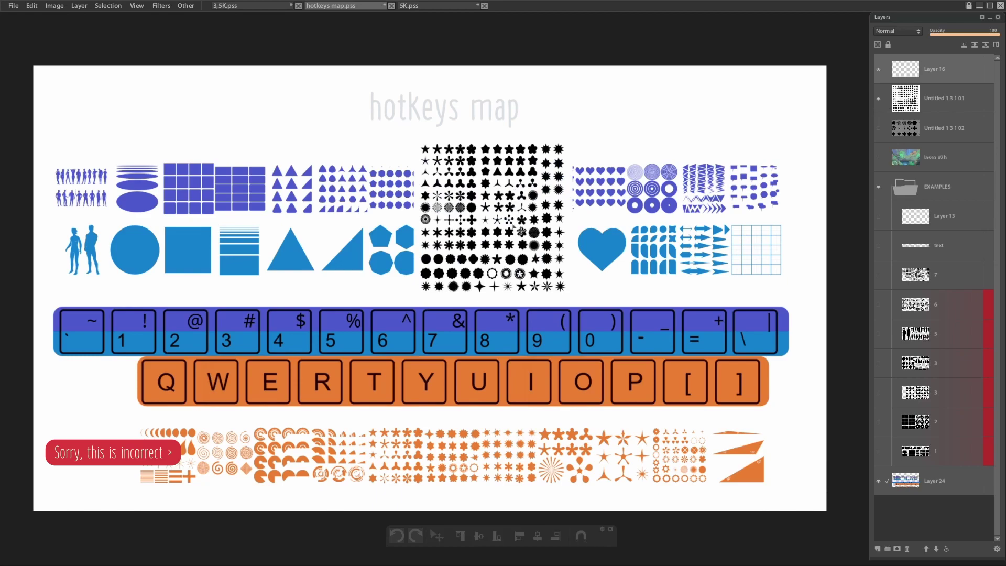
{"action": "key", "text": "b"}
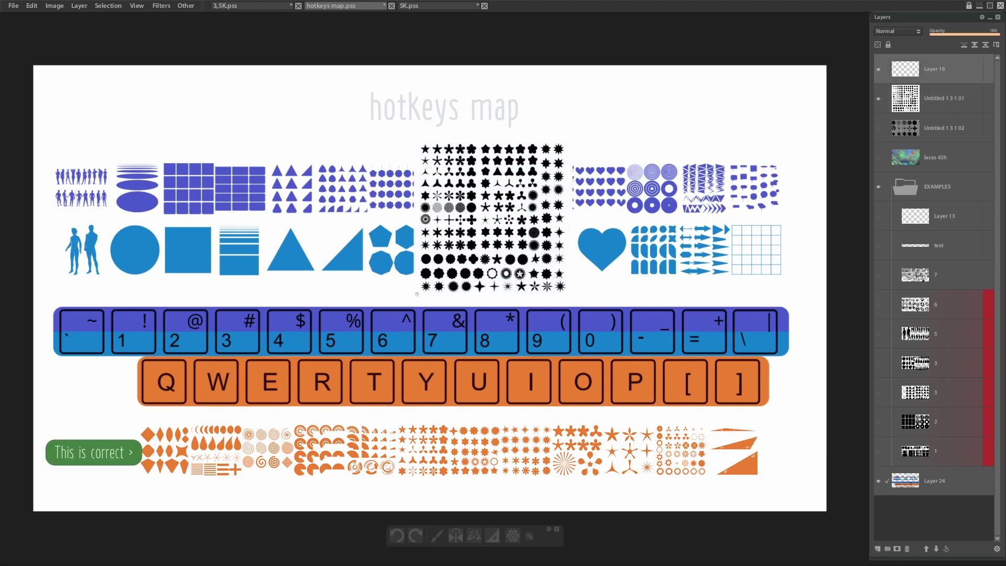
Circle the black shape grid and underline the orange star and flower sets with a red brush, undoing each stroke
{"action": "right_click", "coordinate": [461, 191]}
{"action": "left_click", "coordinate": [486, 190]}
{"action": "mouse_move", "coordinate": [426, 294]}
{"action": "left_mouse_down"}
{"action": "mouse_move", "coordinate": [495, 123]}
{"action": "mouse_move", "coordinate": [597, 299]}
{"action": "mouse_move", "coordinate": [427, 296]}
{"action": "left_mouse_up"}
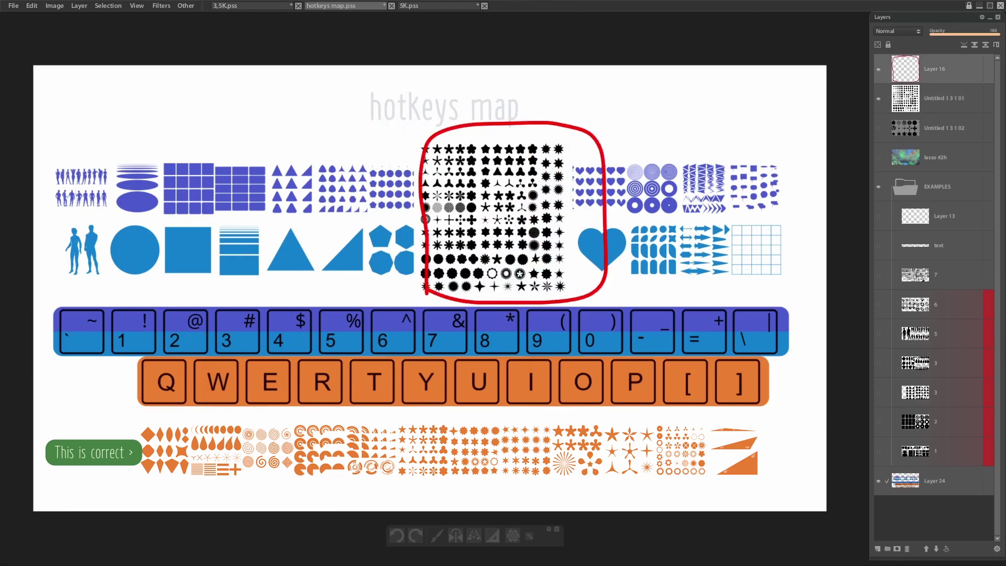
{"action": "key", "text": "ctrl+z"}
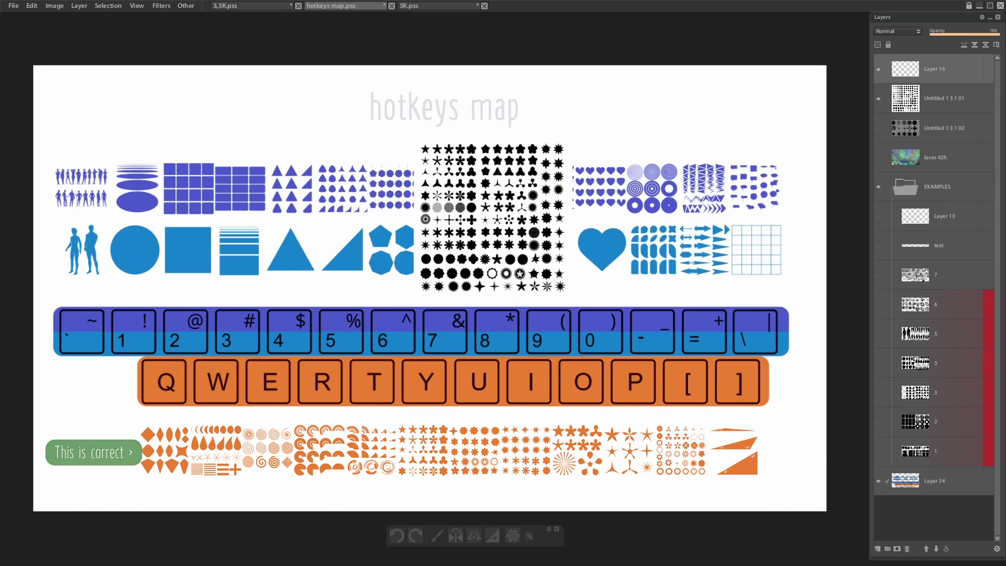
{"action": "left_click_drag", "start_coordinate": [374, 487], "coordinate": [603, 488]}
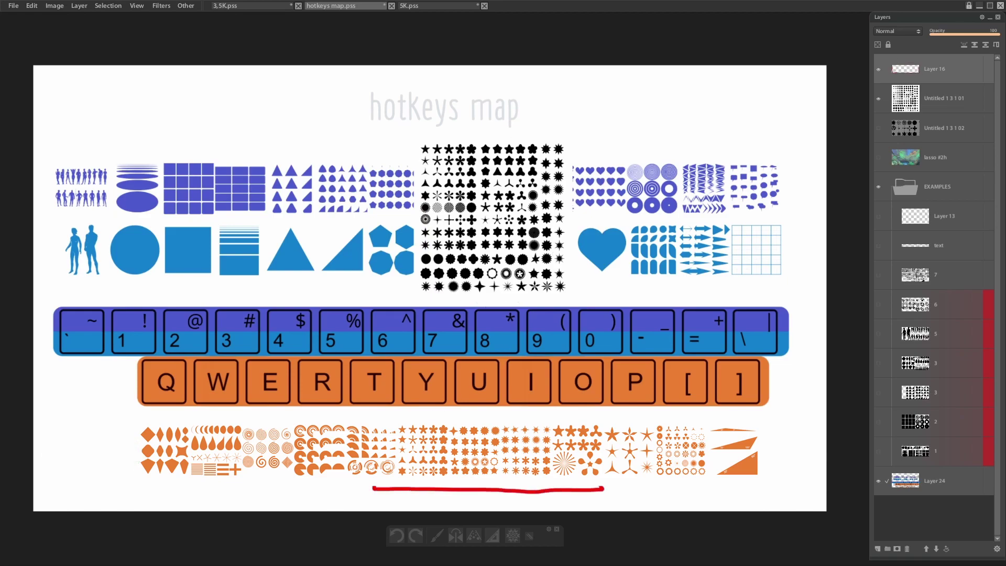
{"action": "key", "text": "ctrl+z"}
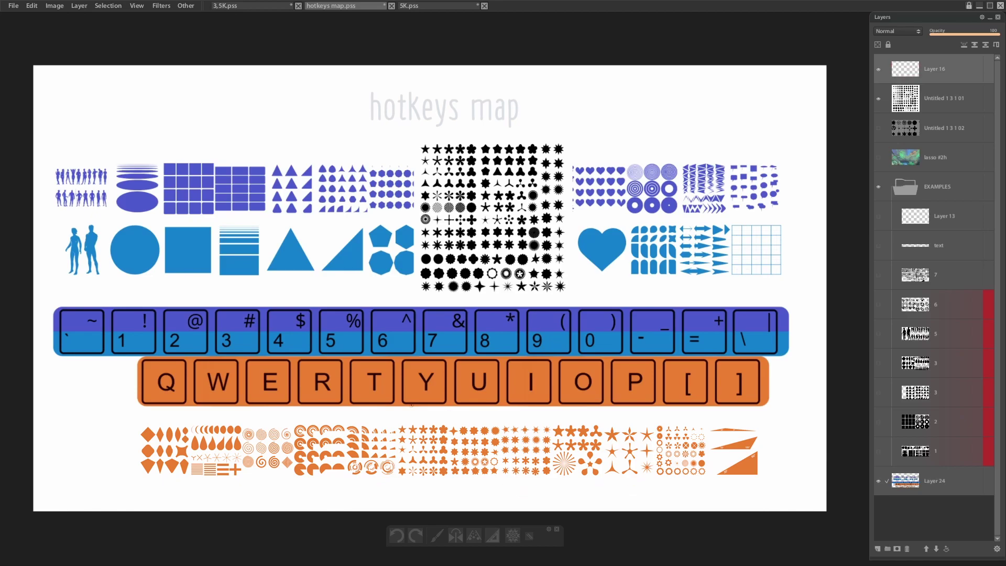
Examine the black star and flower grid up close, hide its layer, and show the Untitled 1 3 1 02 layer instead
{"action": "left_click_drag", "start_coordinate": [489, 222], "coordinate": [543, 206]}
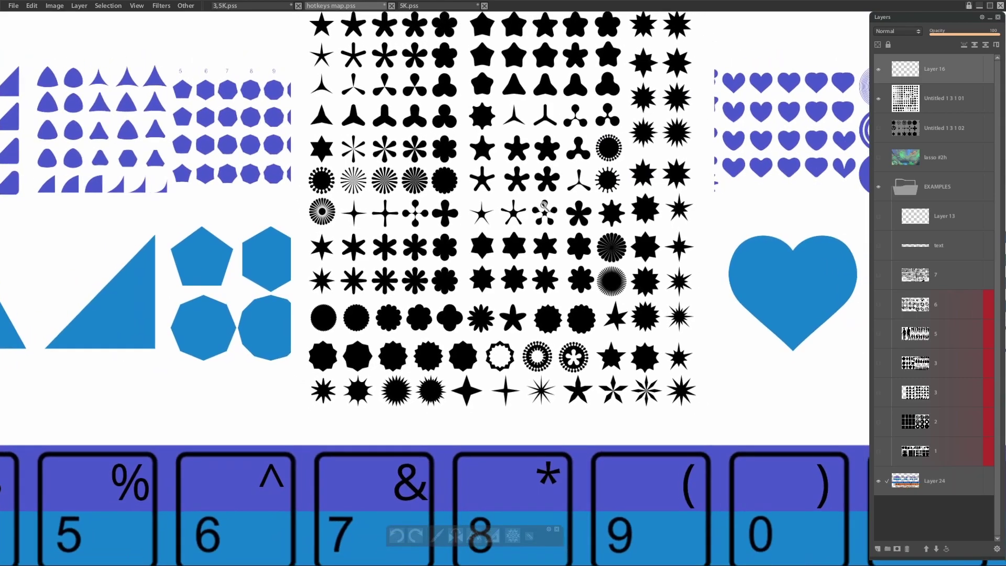
{"action": "scroll", "coordinate": [544, 205], "scroll_direction": "up", "scroll_amount": 2}
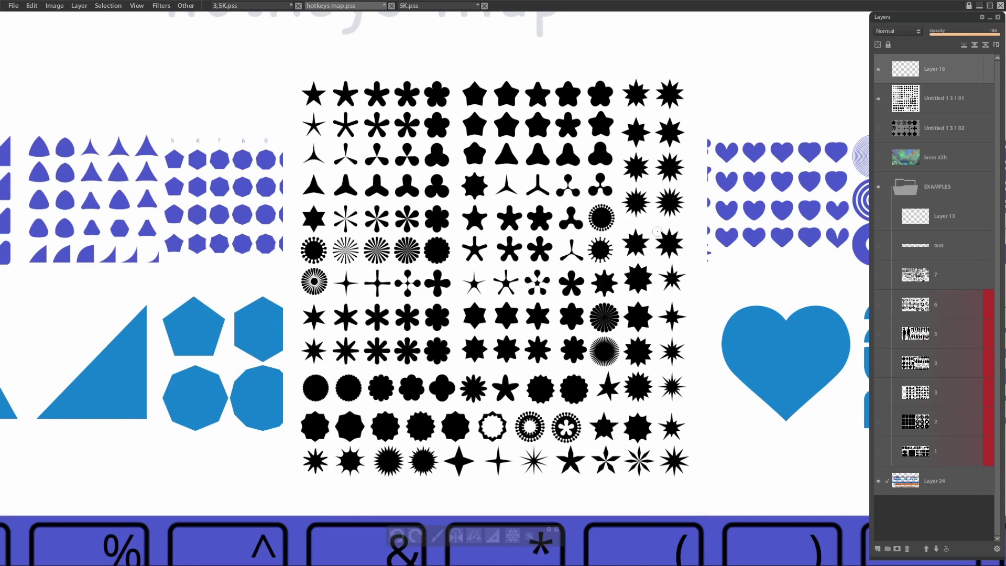
{"action": "left_click", "coordinate": [883, 101]}
{"action": "left_click", "coordinate": [882, 125]}
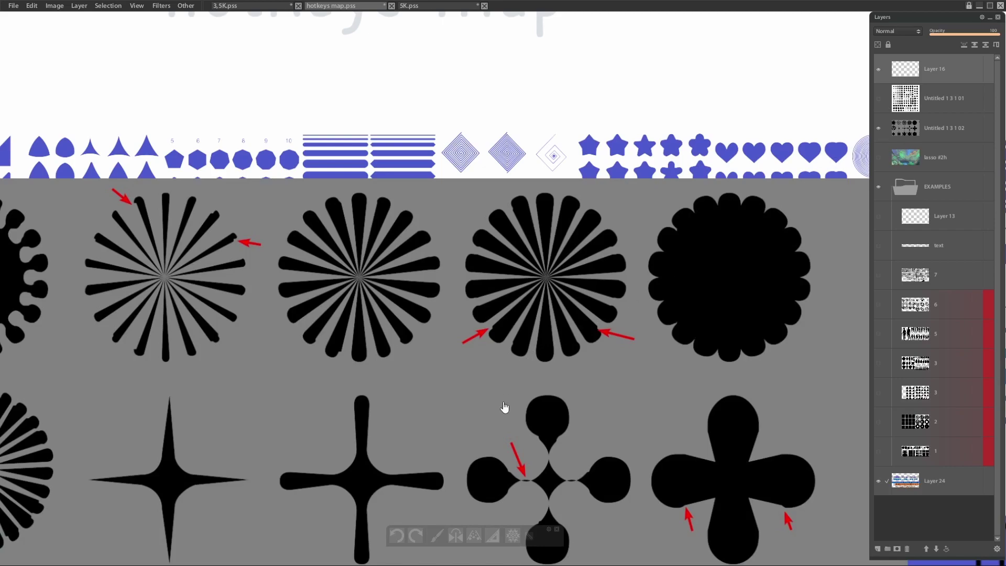
Trace the flawed edges of the four-drop cross shape in red, undo those strokes, and mark its thin right-hand joint in red
{"action": "left_click_drag", "start_coordinate": [505, 404], "coordinate": [543, 320]}
{"action": "left_click_drag", "start_coordinate": [570, 423], "coordinate": [628, 369]}
{"action": "left_click_drag", "start_coordinate": [669, 417], "coordinate": [618, 385]}
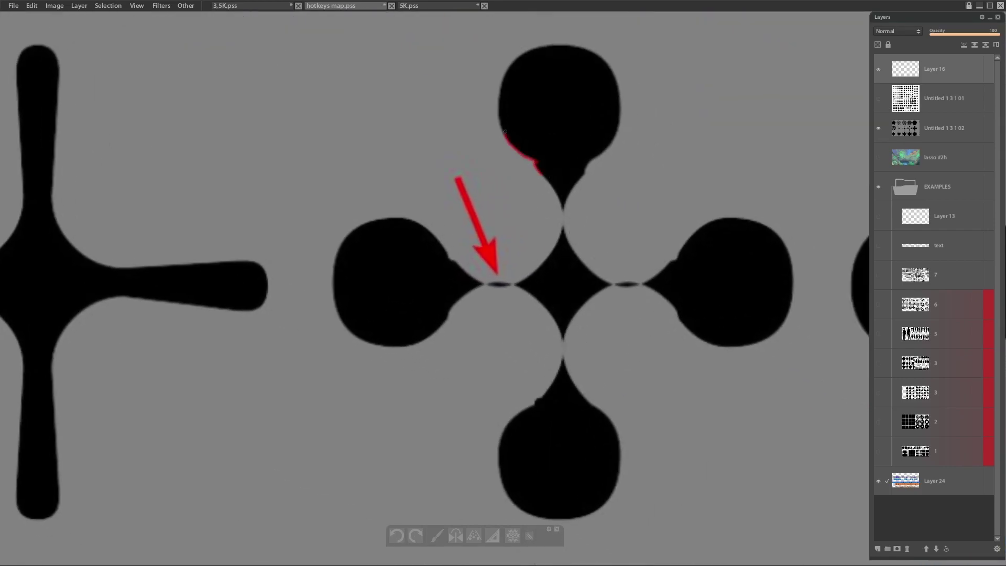
{"action": "left_click_drag", "start_coordinate": [473, 286], "coordinate": [519, 277]}
{"action": "key", "text": "ctrl+z"}
{"action": "key", "text": "ctrl+z"}
{"action": "mouse_move", "coordinate": [614, 264]}
{"action": "left_mouse_down"}
{"action": "mouse_move", "coordinate": [556, 278]}
{"action": "mouse_move", "coordinate": [611, 292]}
{"action": "mouse_move", "coordinate": [628, 259]}
{"action": "left_mouse_up"}
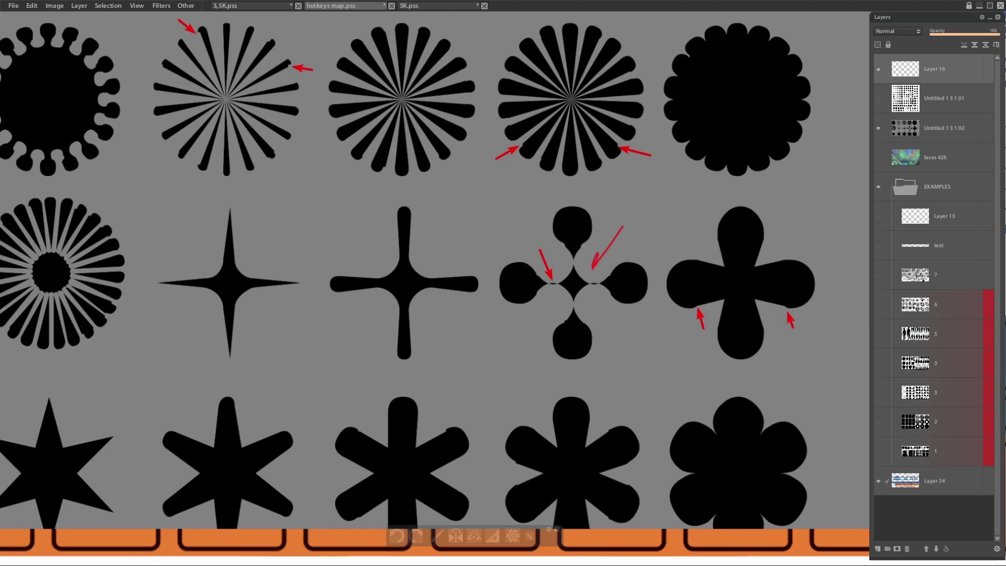
Hide Layer 16, Untitled 1 3 1 02 and the Layer 24 keyboard map, and show the Untitled 1 3 1 01 layer
{"action": "scroll", "coordinate": [640, 260], "scroll_direction": "down", "scroll_amount": 1}
{"action": "left_click_drag", "start_coordinate": [640, 260], "coordinate": [630, 302]}
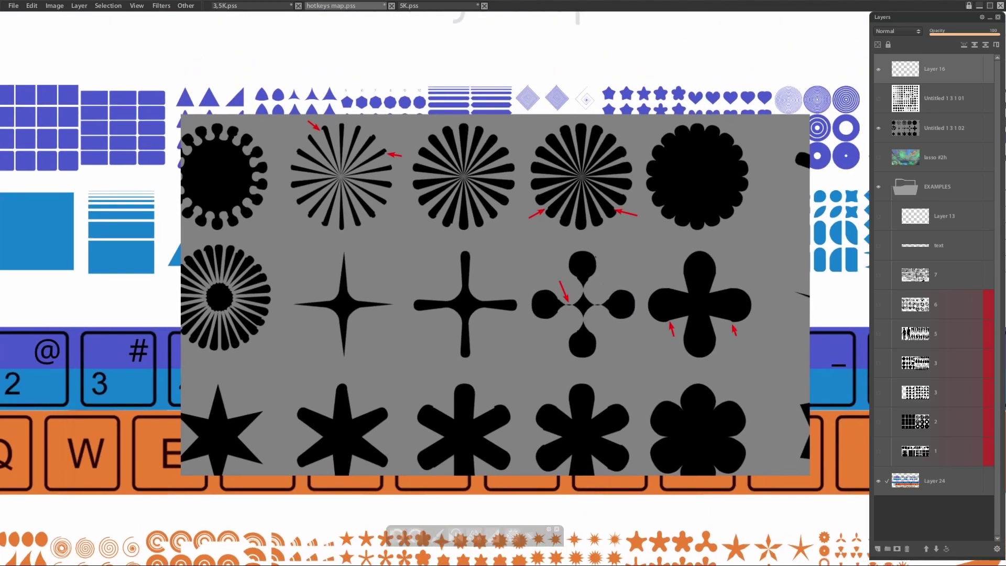
{"action": "left_click", "coordinate": [878, 128]}
{"action": "left_click", "coordinate": [879, 98]}
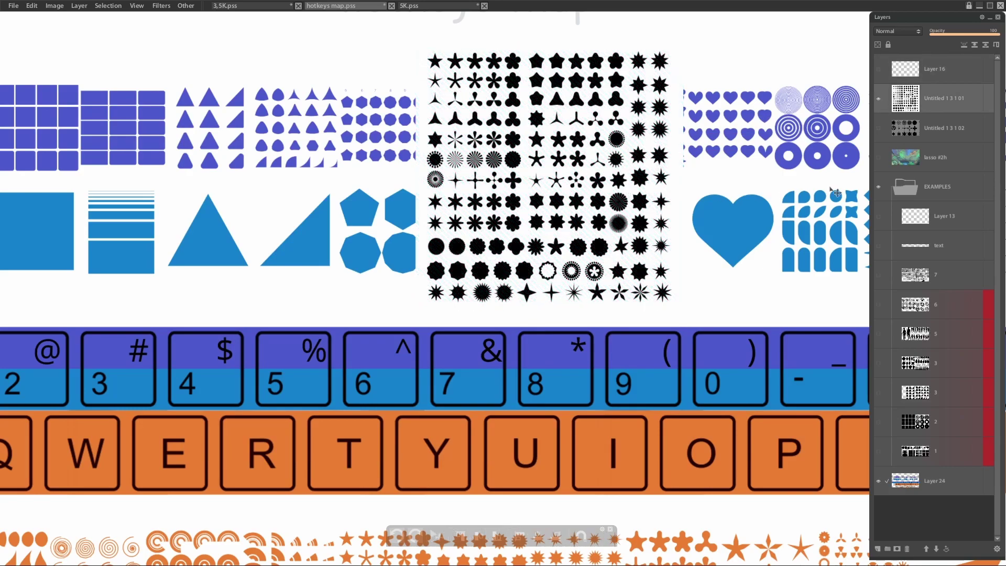
{"action": "left_click", "coordinate": [879, 480]}
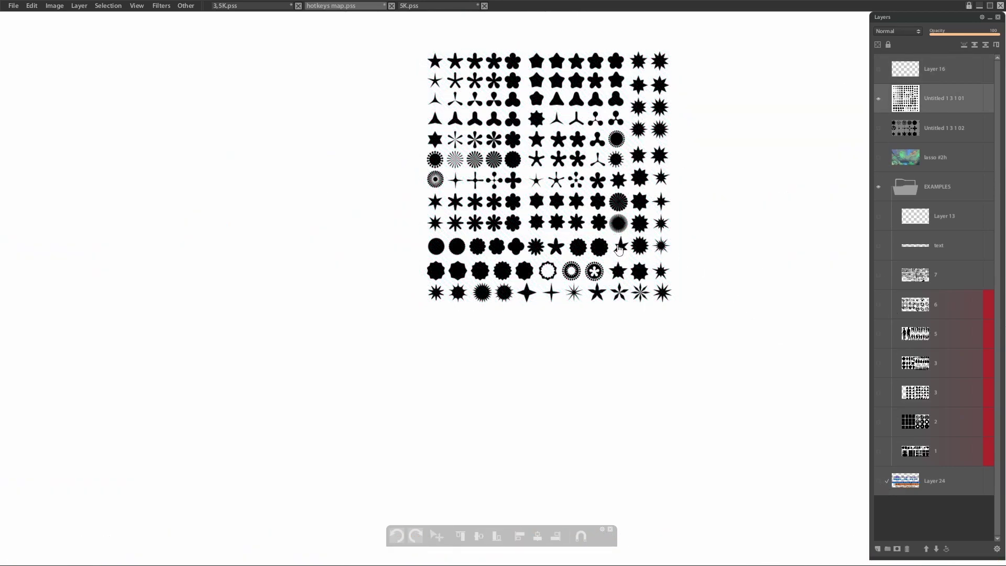
{"action": "key", "text": "ctrl+0"}
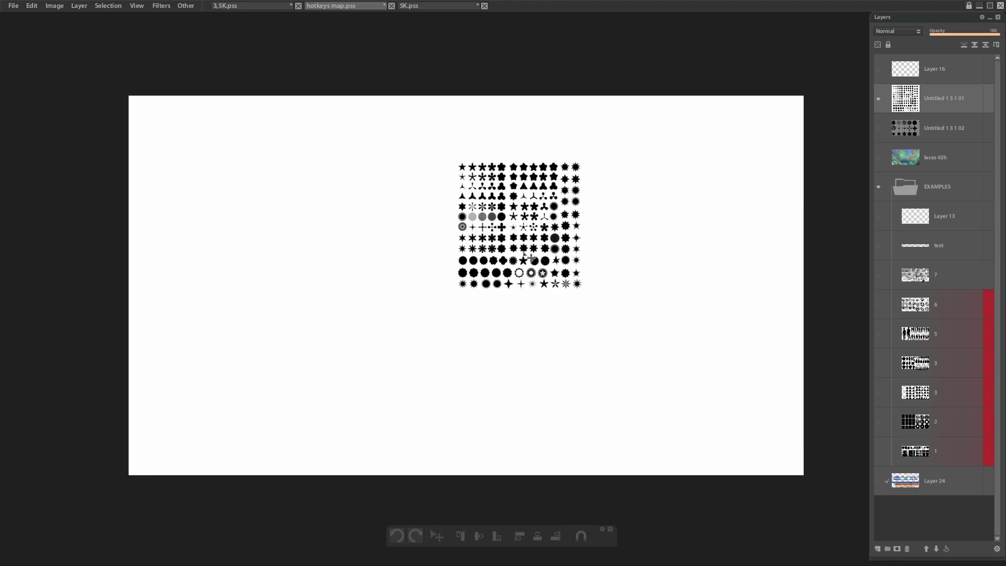
Try to enlarge the star and flower grid with a free transform centred on the hollow zigzag ring
{"action": "key", "text": "ctrl+t"}
{"action": "scroll", "coordinate": [527, 280], "scroll_direction": "up", "scroll_amount": 2}
{"action": "scroll", "coordinate": [529, 276], "scroll_direction": "up", "scroll_amount": 5}
{"action": "left_click_drag", "start_coordinate": [520, 262], "coordinate": [479, 370]}
{"action": "scroll", "coordinate": [467, 363], "scroll_direction": "up", "scroll_amount": 8}
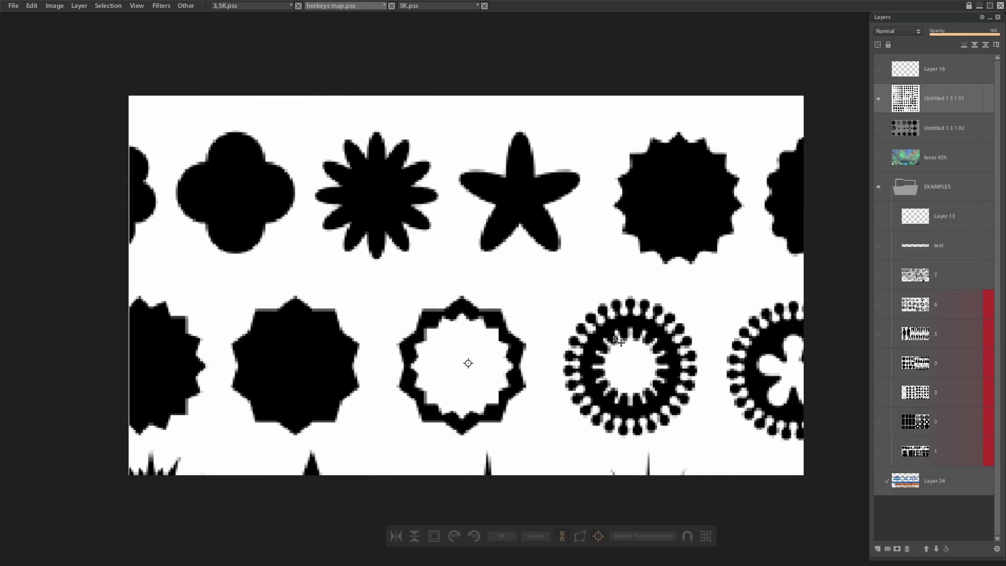
{"action": "scroll", "coordinate": [655, 334], "scroll_direction": "up", "scroll_amount": 3}
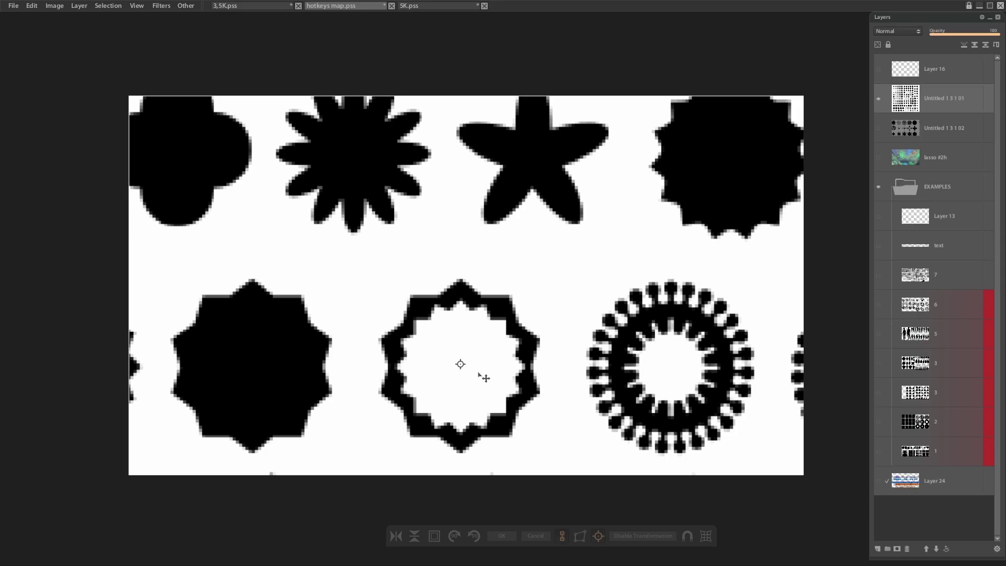
{"action": "scroll", "coordinate": [485, 377], "scroll_direction": "up", "scroll_amount": 3}
{"action": "scroll", "coordinate": [487, 376], "scroll_direction": "up", "scroll_amount": 1}
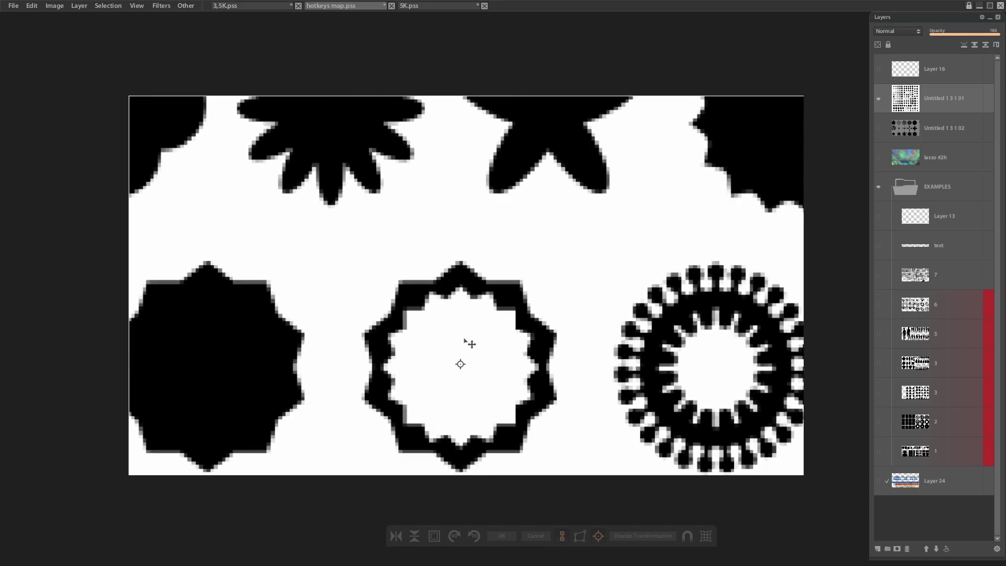
Enlarge the grid further around the beaded ring shape and cancel the transform
{"action": "scroll", "coordinate": [494, 339], "scroll_direction": "down", "scroll_amount": 6}
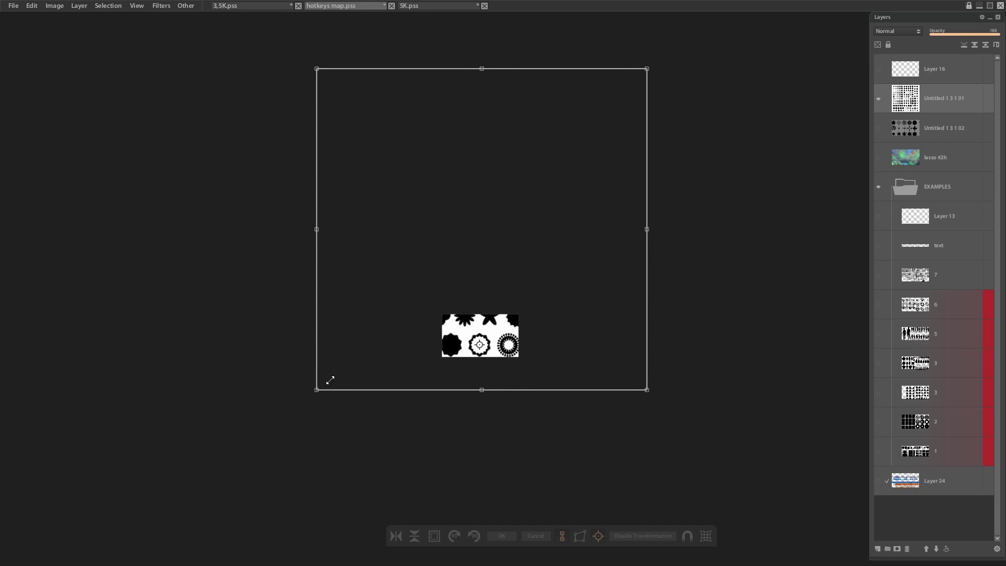
{"action": "scroll", "coordinate": [476, 359], "scroll_direction": "up", "scroll_amount": 2}
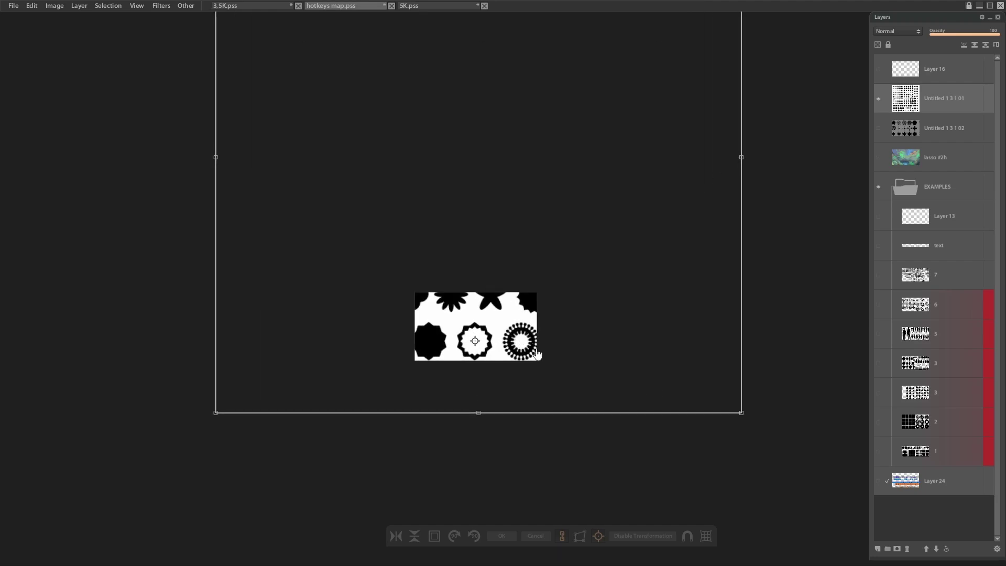
{"action": "scroll", "coordinate": [530, 361], "scroll_direction": "down", "scroll_amount": 1}
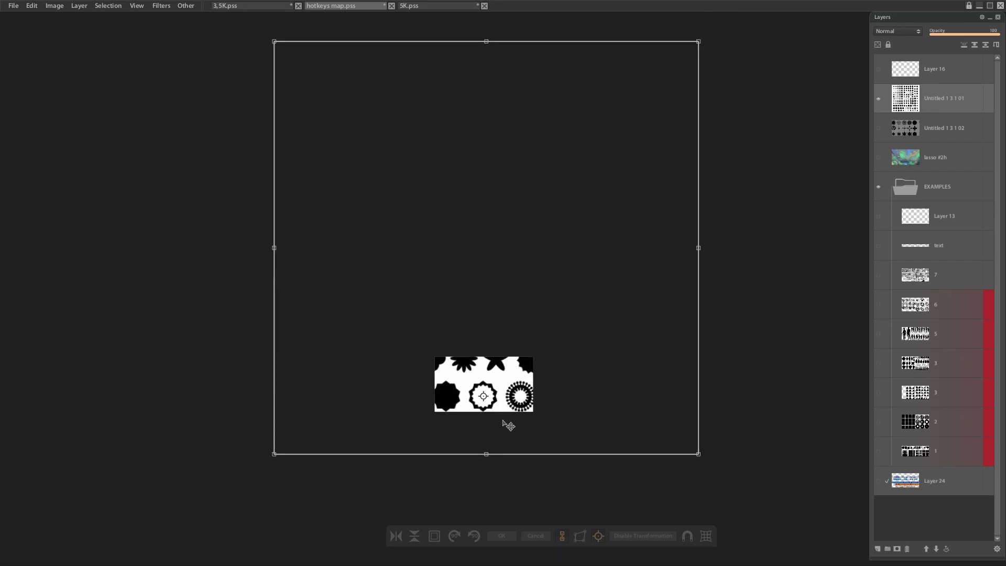
{"action": "scroll", "coordinate": [506, 417], "scroll_direction": "up", "scroll_amount": 1}
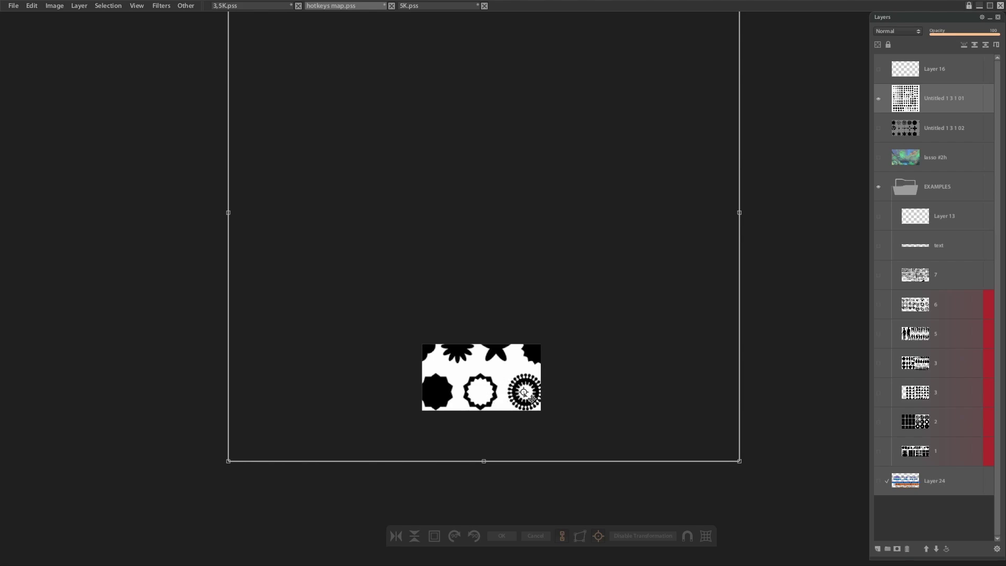
{"action": "scroll", "coordinate": [524, 392], "scroll_direction": "up", "scroll_amount": 2}
{"action": "scroll", "coordinate": [540, 392], "scroll_direction": "down", "scroll_amount": 1}
{"action": "scroll", "coordinate": [540, 393], "scroll_direction": "down", "scroll_amount": 1}
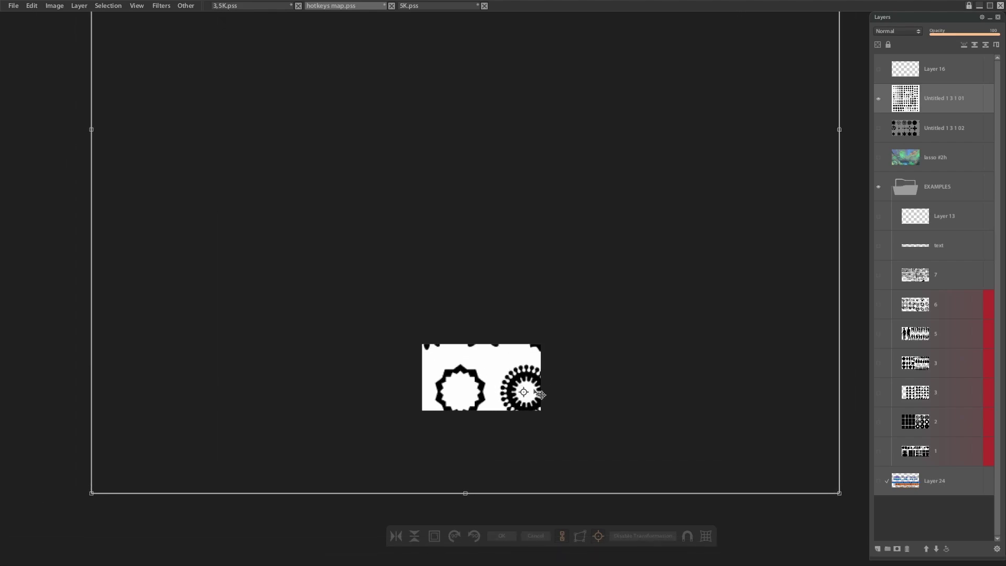
{"action": "scroll", "coordinate": [548, 396], "scroll_direction": "down", "scroll_amount": 3}
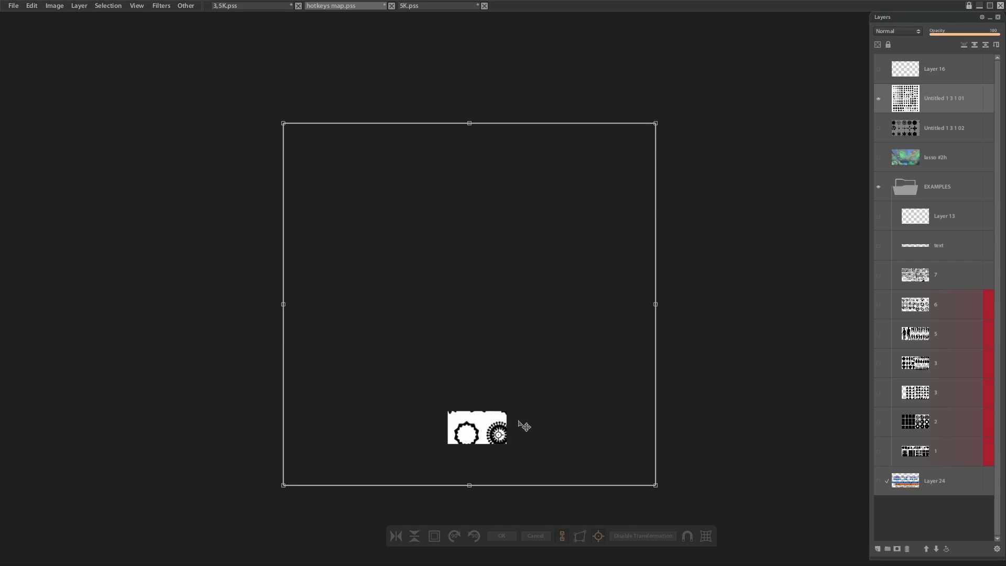
{"action": "key", "text": "Escape"}
Handwrite 14 000 in red below the shape grid, circle it, and draw two arrows beneath it
{"action": "scroll", "coordinate": [499, 447], "scroll_direction": "up", "scroll_amount": 5}
{"action": "scroll", "coordinate": [586, 383], "scroll_direction": "up", "scroll_amount": 3}
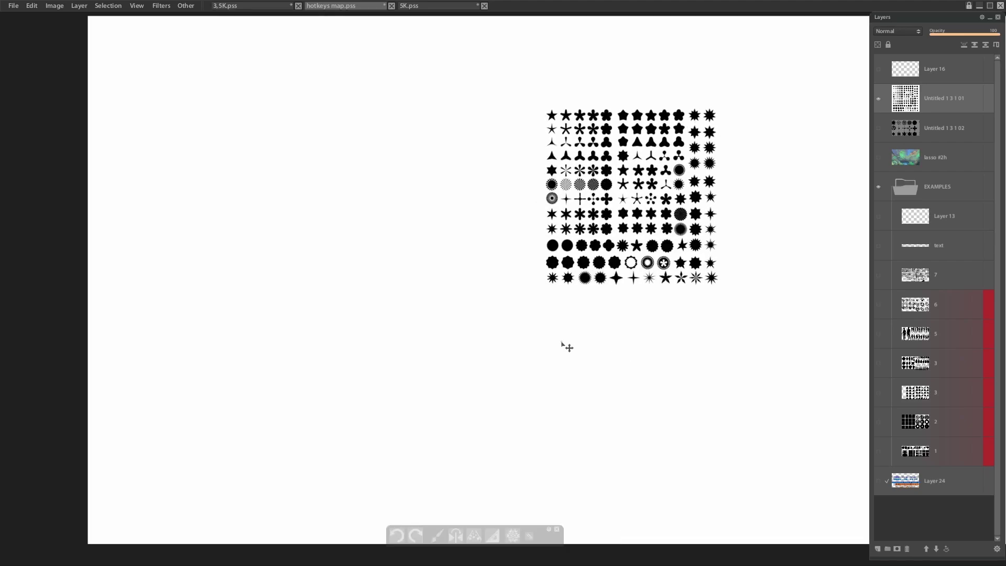
{"action": "left_click_drag", "start_coordinate": [444, 386], "coordinate": [452, 411]}
{"action": "mouse_move", "coordinate": [473, 360]}
{"action": "left_mouse_down"}
{"action": "mouse_move", "coordinate": [490, 380]}
{"action": "mouse_move", "coordinate": [483, 410]}
{"action": "left_mouse_up"}
{"action": "left_click_drag", "start_coordinate": [512, 372], "coordinate": [511, 408]}
{"action": "mouse_move", "coordinate": [514, 385]}
{"action": "left_mouse_down"}
{"action": "mouse_move", "coordinate": [531, 404]}
{"action": "mouse_move", "coordinate": [525, 357]}
{"action": "mouse_move", "coordinate": [571, 360]}
{"action": "left_mouse_up"}
{"action": "key", "text": "ctrl+z"}
{"action": "key", "text": "ctrl+z"}
{"action": "key", "text": "ctrl+z"}
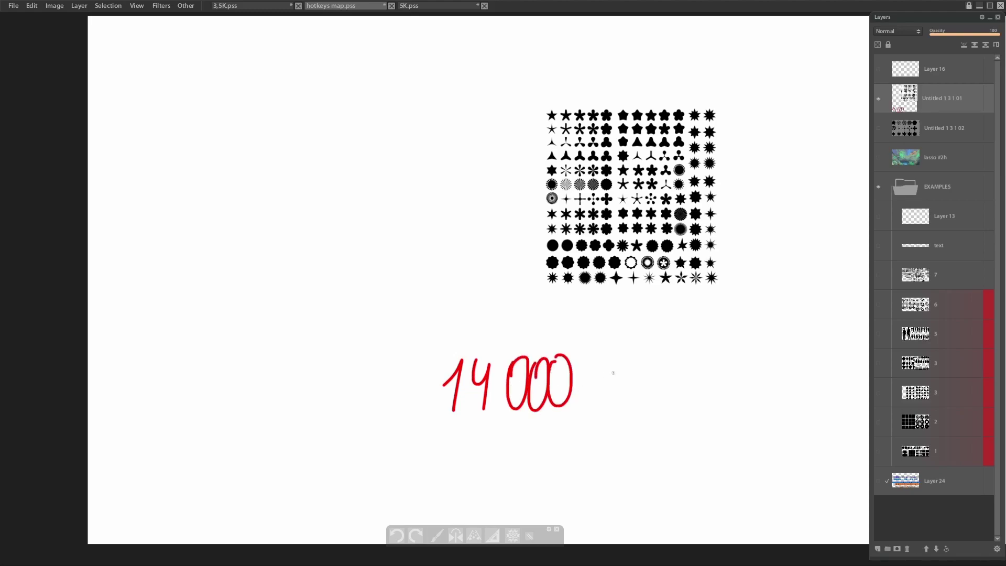
{"action": "mouse_move", "coordinate": [516, 342]}
{"action": "left_mouse_down"}
{"action": "mouse_move", "coordinate": [523, 443]}
{"action": "mouse_move", "coordinate": [452, 356]}
{"action": "left_mouse_up"}
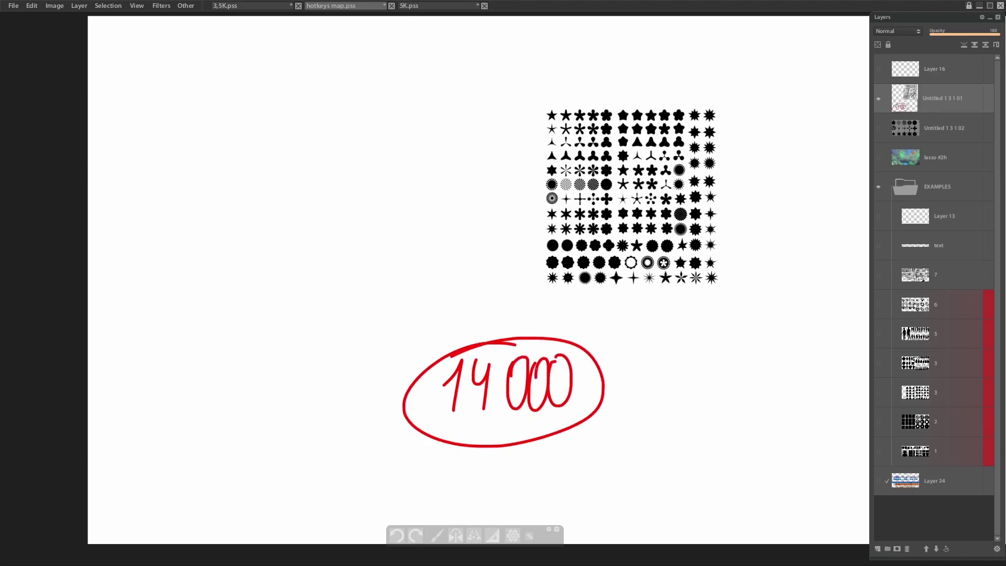
{"action": "mouse_move", "coordinate": [412, 474]}
{"action": "left_mouse_down"}
{"action": "mouse_move", "coordinate": [537, 465]}
{"action": "mouse_move", "coordinate": [569, 482]}
{"action": "mouse_move", "coordinate": [558, 464]}
{"action": "mouse_move", "coordinate": [567, 490]}
{"action": "left_mouse_up"}
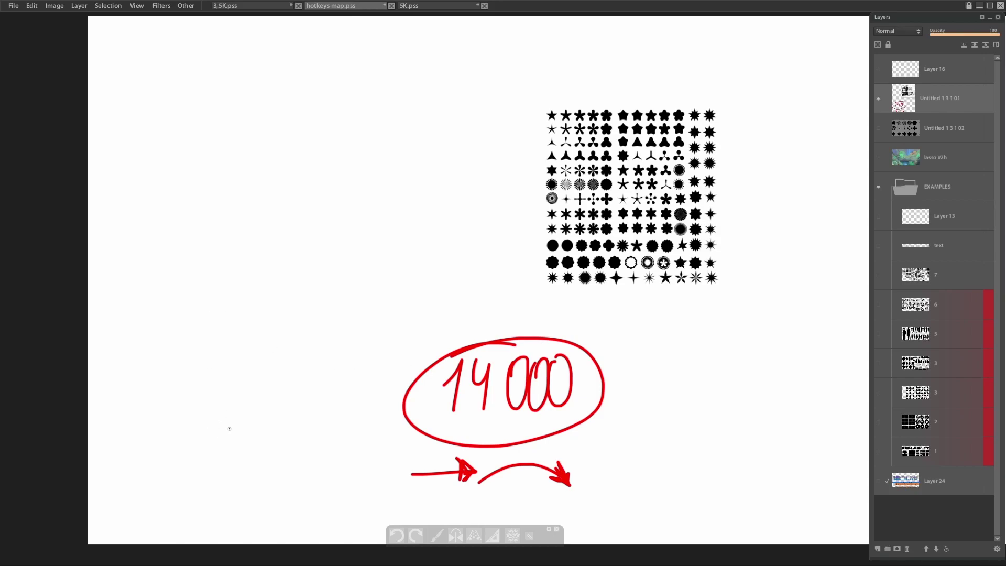
Undo two stray red strokes and handwrite 10k to the left of the circled number
{"action": "left_click_drag", "start_coordinate": [206, 425], "coordinate": [257, 462]}
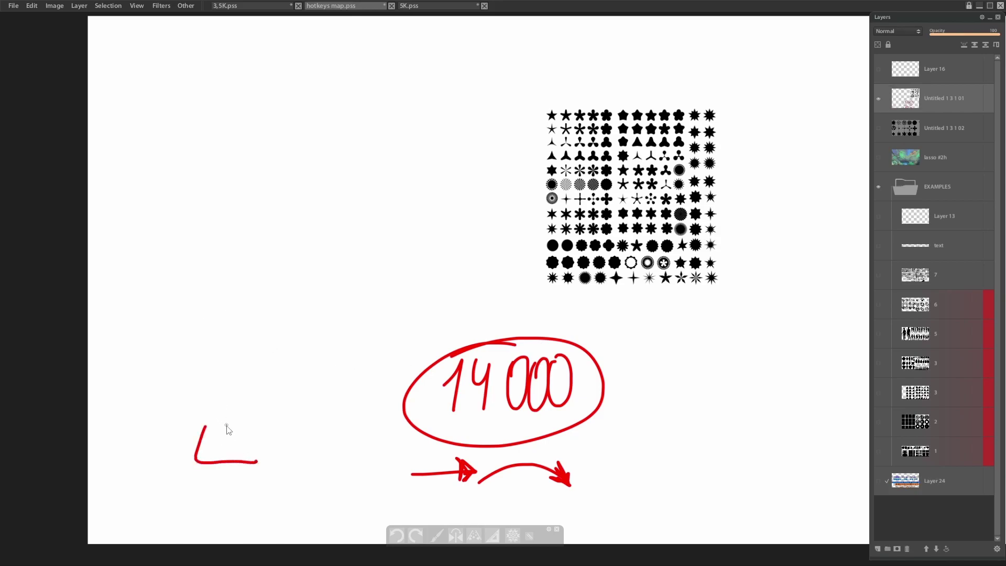
{"action": "key", "text": "ctrl+z"}
{"action": "left_click_drag", "start_coordinate": [375, 414], "coordinate": [321, 418]}
{"action": "key", "text": "ctrl+z"}
{"action": "mouse_move", "coordinate": [224, 398]}
{"action": "left_mouse_down"}
{"action": "mouse_move", "coordinate": [229, 429]}
{"action": "mouse_move", "coordinate": [242, 397]}
{"action": "mouse_move", "coordinate": [265, 419]}
{"action": "left_mouse_up"}
{"action": "left_click_drag", "start_coordinate": [273, 403], "coordinate": [288, 419]}
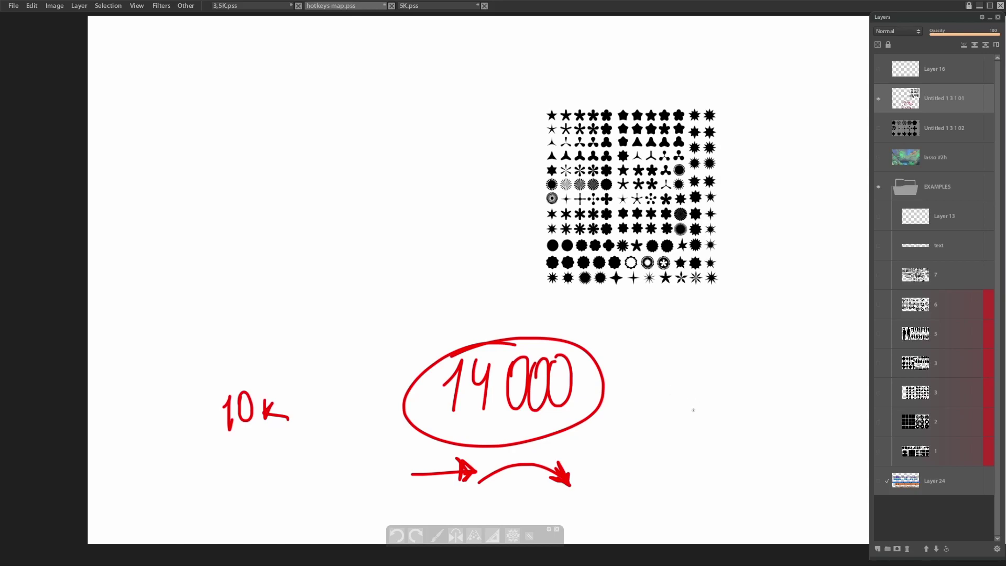
Undo two stray strokes, handwrite 20k in red to the right of the circled number, and undo its k
{"action": "left_click_drag", "start_coordinate": [654, 424], "coordinate": [716, 423]}
{"action": "key", "text": "ctrl+z"}
{"action": "left_click_drag", "start_coordinate": [655, 419], "coordinate": [743, 417]}
{"action": "key", "text": "ctrl+z"}
{"action": "left_click_drag", "start_coordinate": [756, 367], "coordinate": [790, 394]}
{"action": "left_click_drag", "start_coordinate": [795, 360], "coordinate": [789, 366]}
{"action": "left_click_drag", "start_coordinate": [810, 361], "coordinate": [806, 389]}
{"action": "mouse_move", "coordinate": [826, 369]}
{"action": "left_mouse_down"}
{"action": "mouse_move", "coordinate": [813, 380]}
{"action": "mouse_move", "coordinate": [834, 388]}
{"action": "left_mouse_up"}
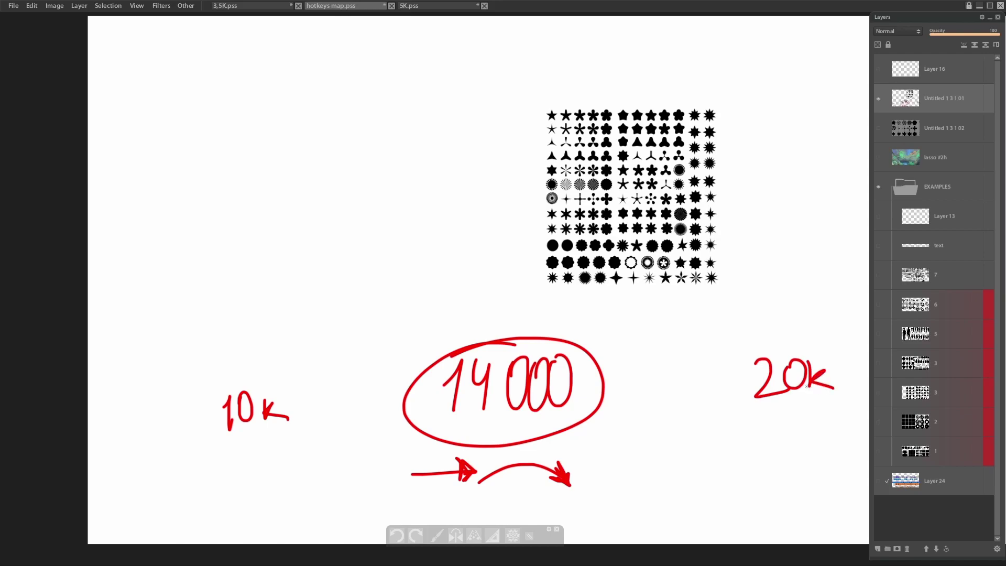
{"action": "key", "text": "ctrl+z"}
{"action": "key", "text": "ctrl+z"}
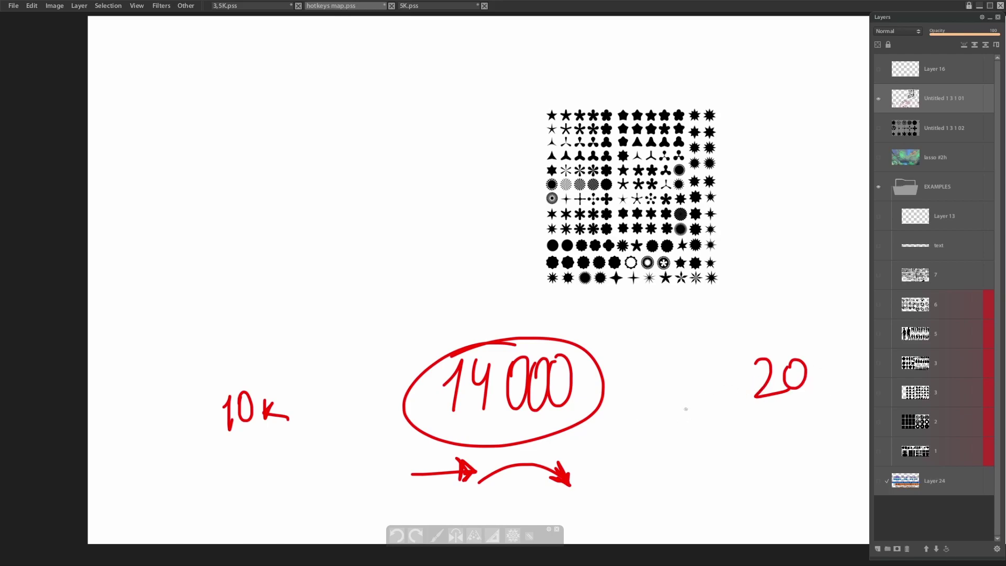
Switch to the 5K.pss document and frame its 5000 x 5000 canvas
{"action": "left_click", "coordinate": [426, 5]}
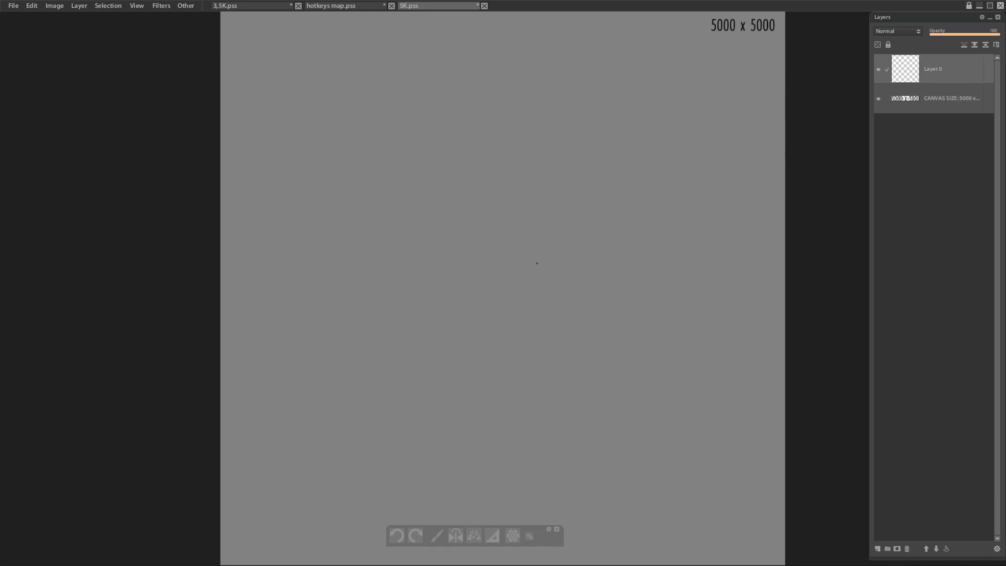
{"action": "scroll", "coordinate": [676, 166], "scroll_direction": "down", "scroll_amount": 2}
{"action": "scroll", "coordinate": [651, 197], "scroll_direction": "up", "scroll_amount": 2}
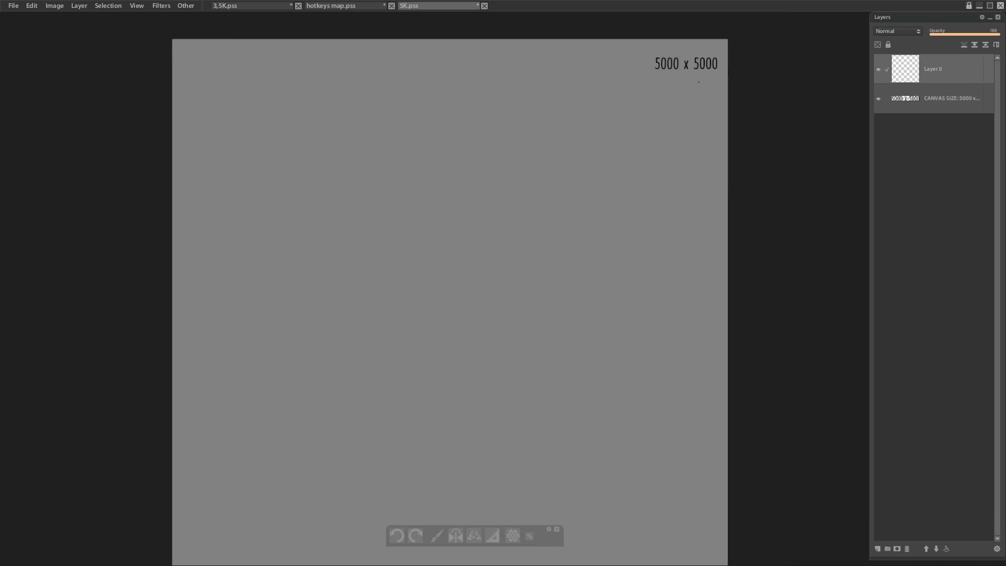
{"action": "scroll", "coordinate": [666, 170], "scroll_direction": "down", "scroll_amount": 2}
{"action": "scroll", "coordinate": [665, 191], "scroll_direction": "up", "scroll_amount": 1}
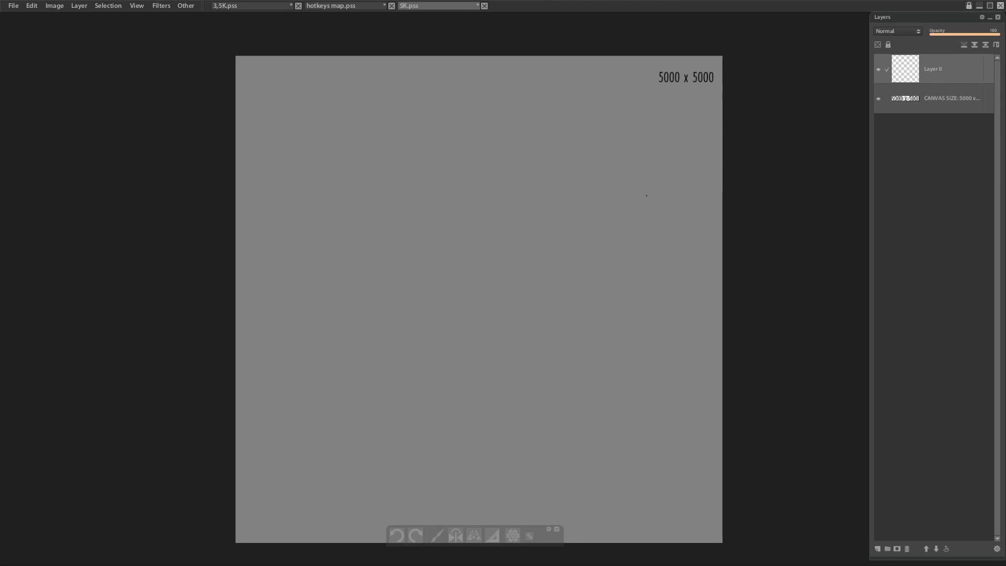
Add a text shape with the character a on the canvas and replace it with e for a grid of spirals
{"action": "key", "text": "t"}
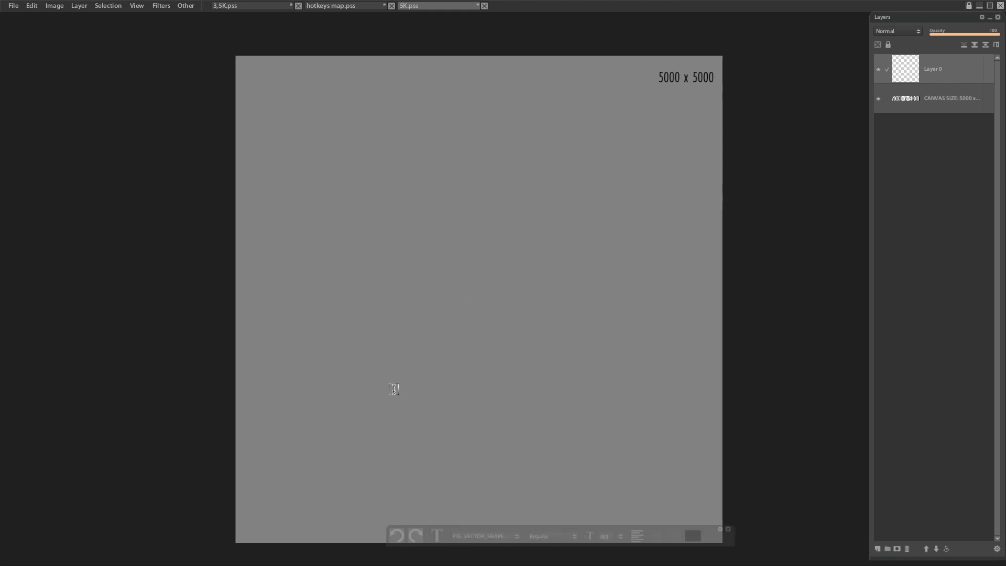
{"action": "left_click", "coordinate": [374, 369]}
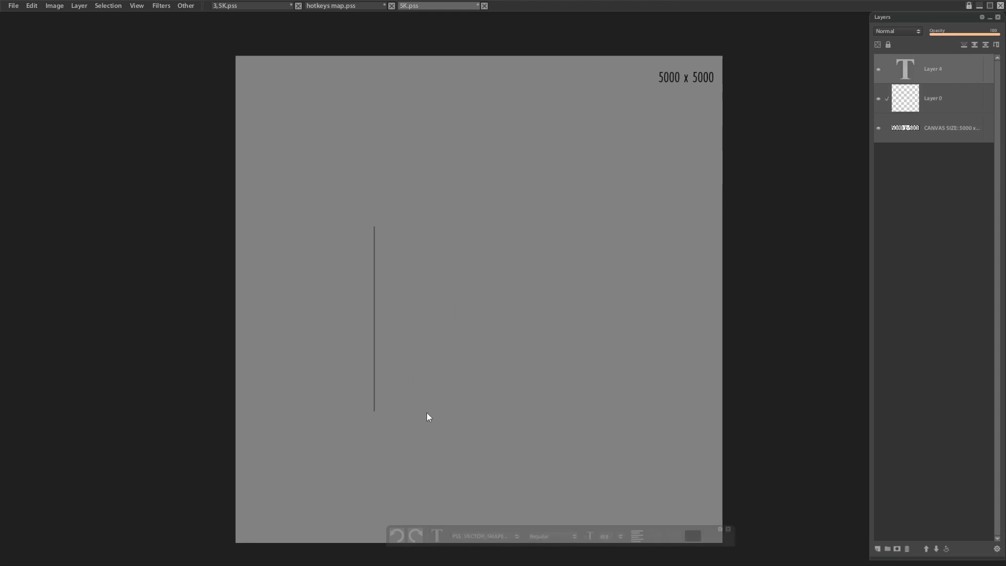
{"action": "type", "text": "a"}
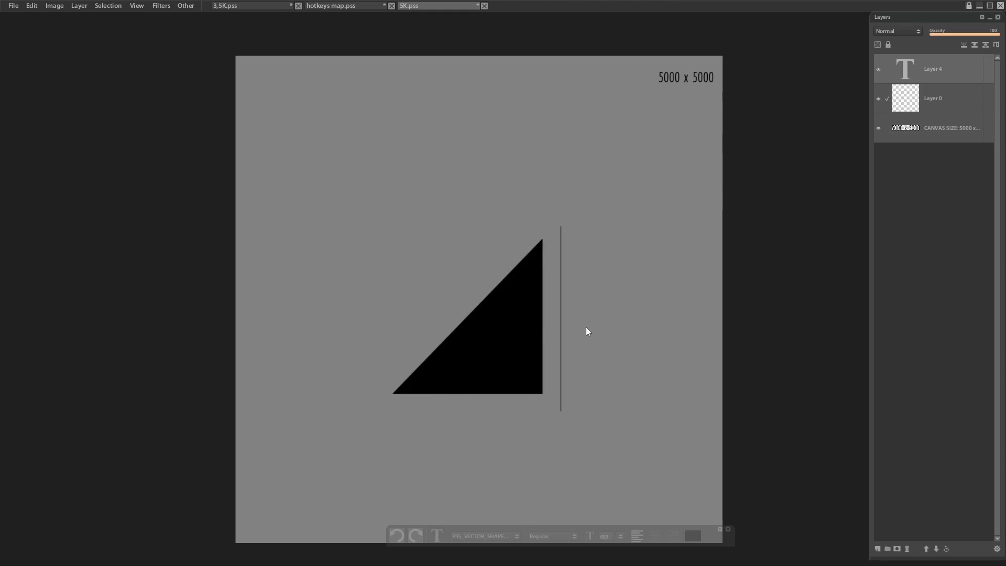
{"action": "key", "text": "ctrl+a"}
{"action": "type", "text": "e"}
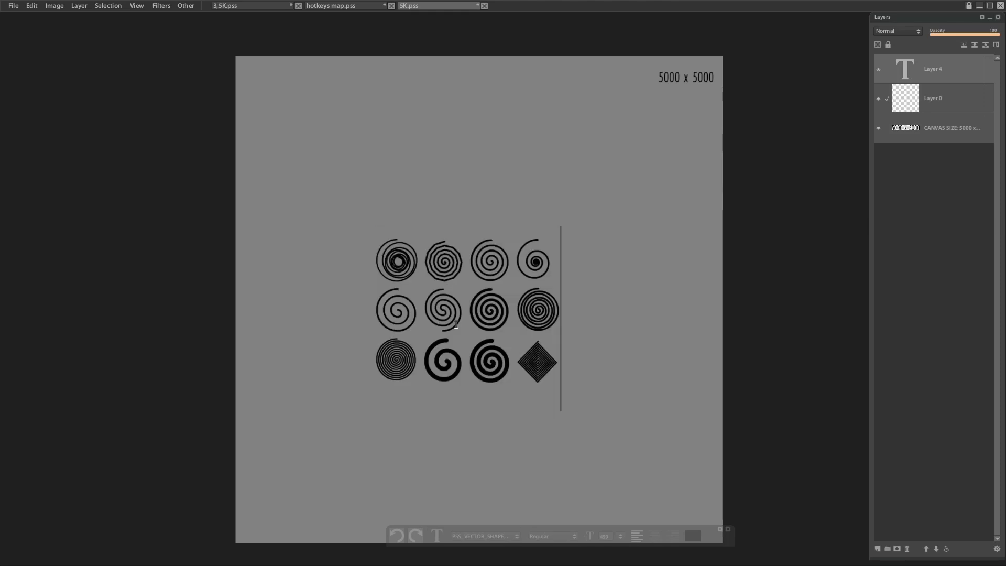
Enlarge the spiral grid with a free transform and align its lower-left corner with the canvas's lower-left corner
{"action": "scroll", "coordinate": [639, 244], "scroll_direction": "down", "scroll_amount": 5}
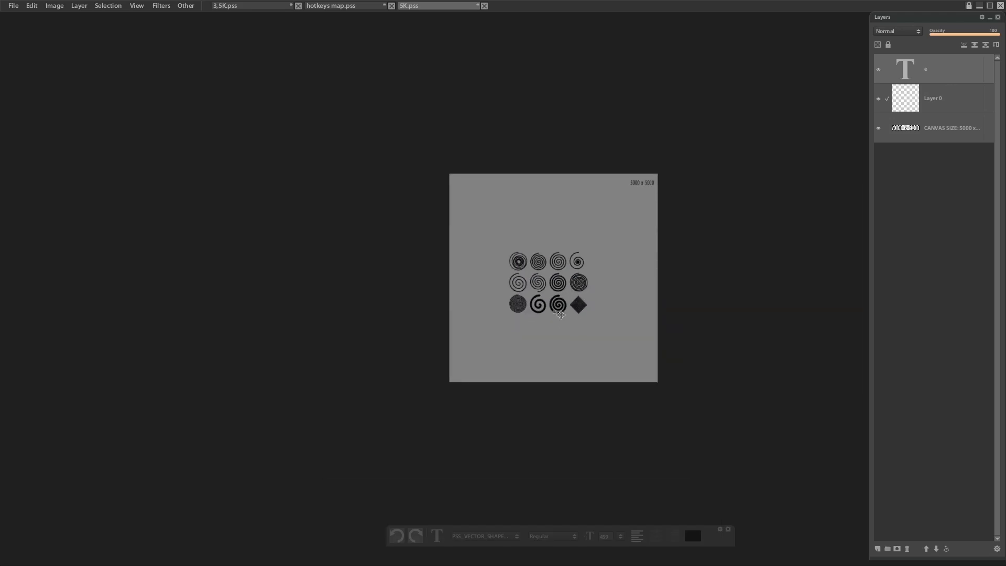
{"action": "key", "text": "ctrl+t"}
{"action": "left_click_drag", "start_coordinate": [584, 251], "coordinate": [779, 58]}
{"action": "left_click_drag", "start_coordinate": [659, 242], "coordinate": [335, 363]}
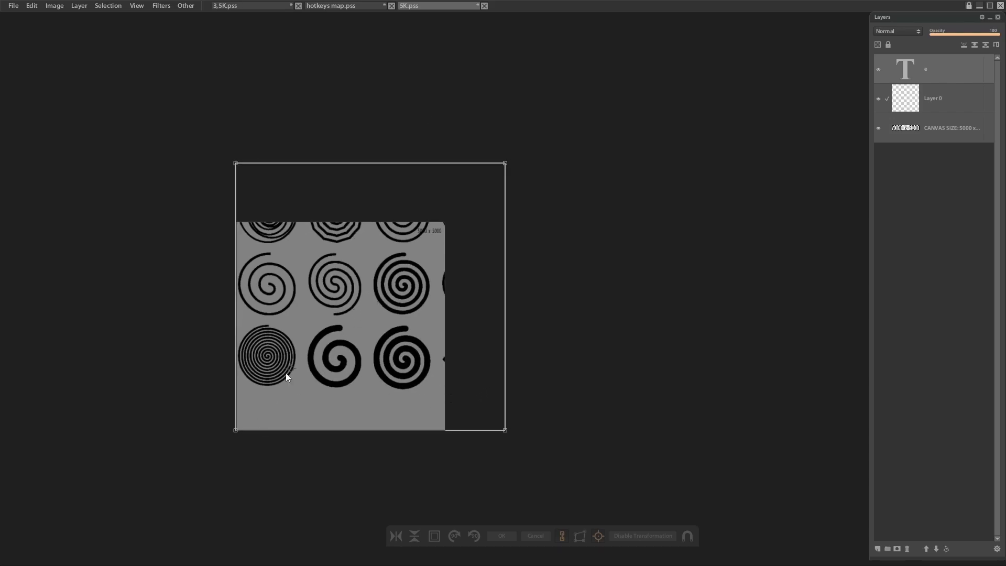
Scale the spiral grid far beyond the canvas from its lower-left corner and reduce it slightly
{"action": "left_click_drag", "start_coordinate": [506, 430], "coordinate": [505, 386]}
{"action": "left_click_drag", "start_coordinate": [588, 445], "coordinate": [684, 460]}
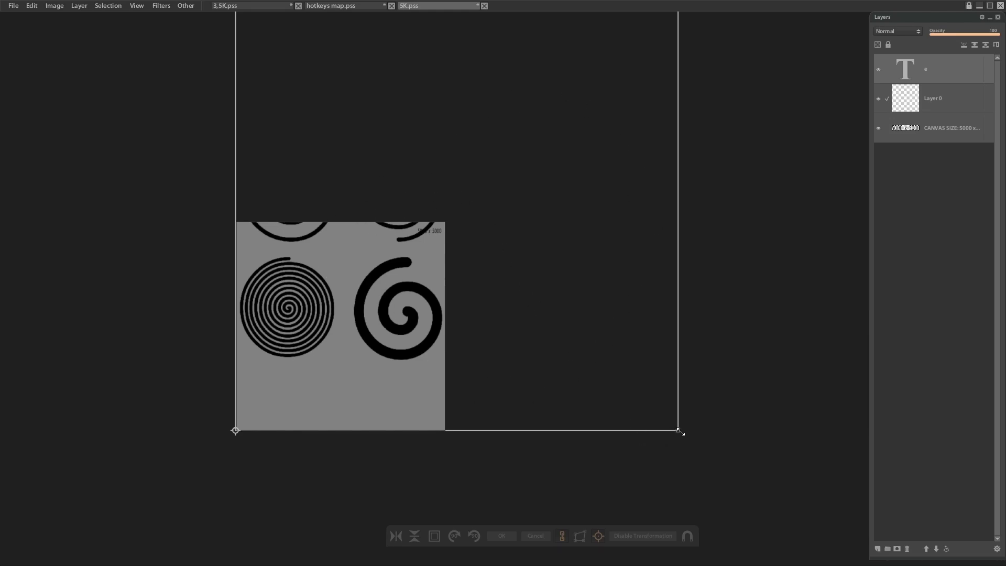
{"action": "left_click_drag", "start_coordinate": [688, 435], "coordinate": [861, 435]}
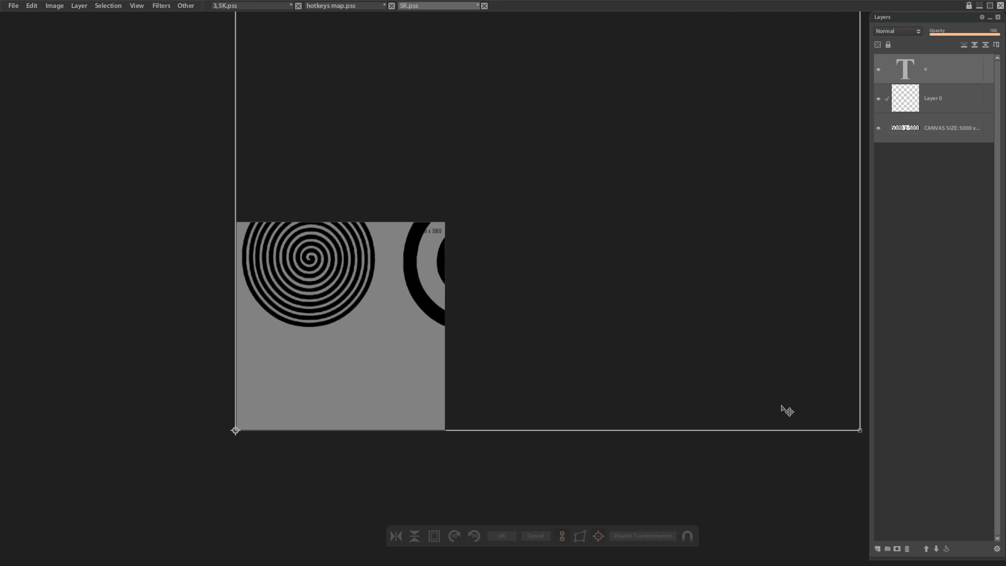
{"action": "left_click_drag", "start_coordinate": [860, 430], "coordinate": [809, 429]}
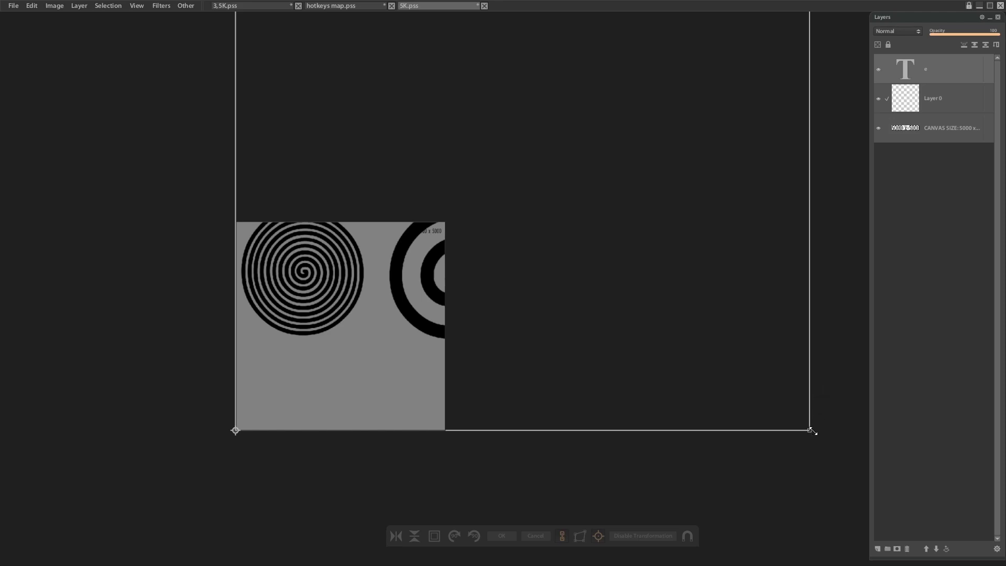
{"action": "left_click_drag", "start_coordinate": [807, 430], "coordinate": [790, 430]}
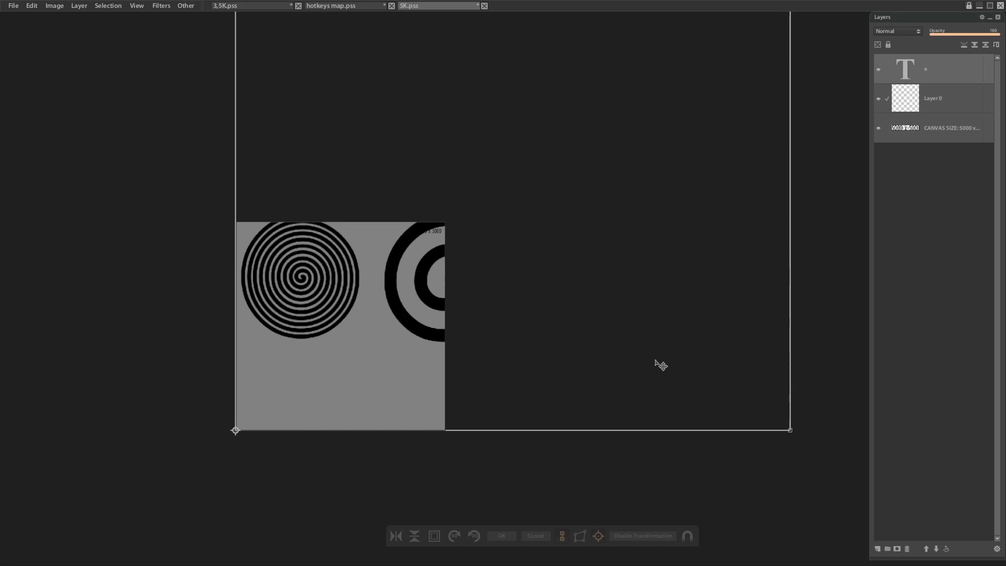
Apply the spiral grid's free transform and view the options available for its text layer
{"action": "key", "text": "t"}
{"action": "right_click", "coordinate": [934, 74]}
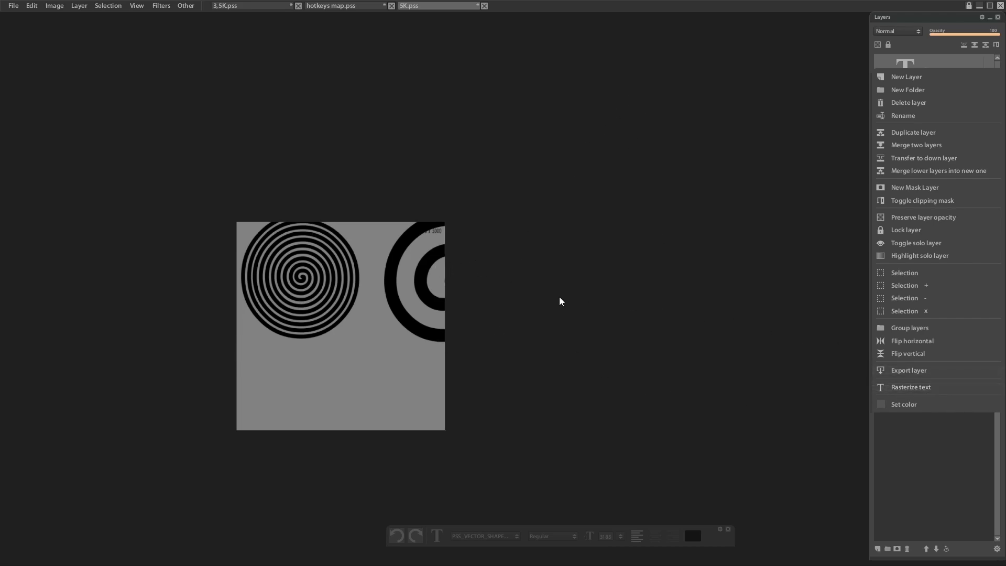
{"action": "left_click", "coordinate": [652, 4]}
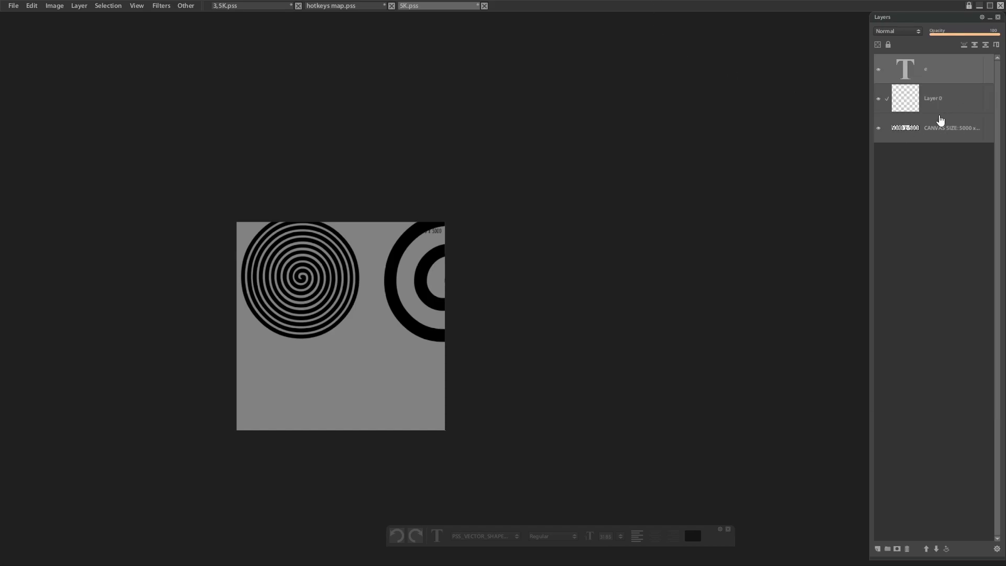
Try a red brush stroke across the densest spiral on a new layer clipped to the spiral grid, and undo the stroke
{"action": "key", "text": "ctrl+shift+n"}
{"action": "right_click", "coordinate": [343, 301]}
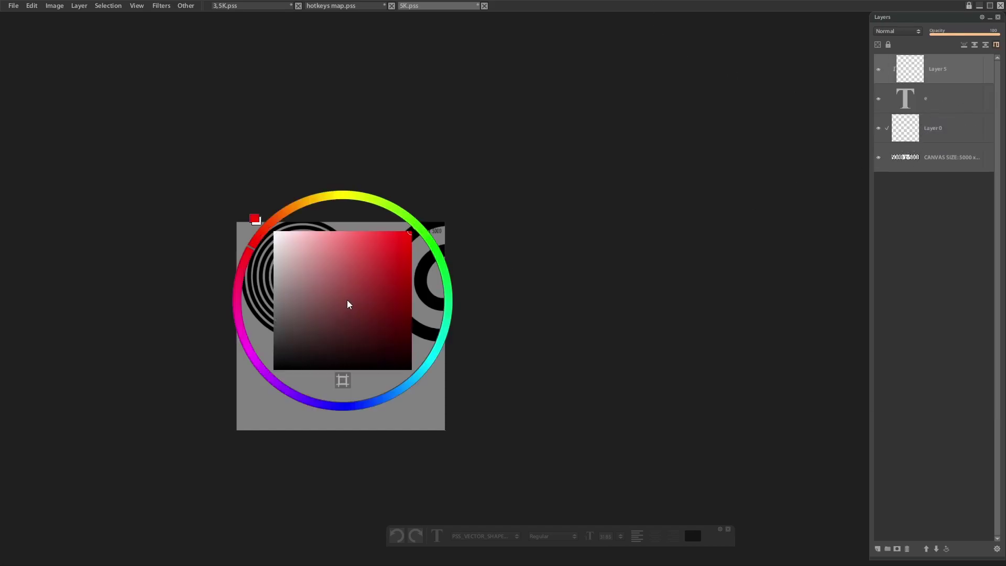
{"action": "key", "text": "b"}
{"action": "left_click_drag", "start_coordinate": [340, 329], "coordinate": [270, 258]}
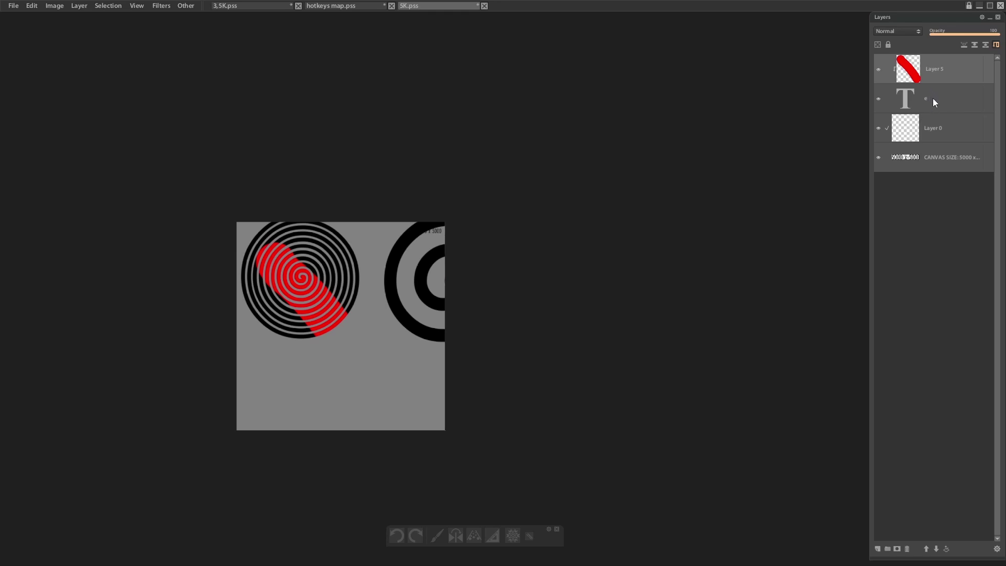
{"action": "key", "text": "ctrl+z"}
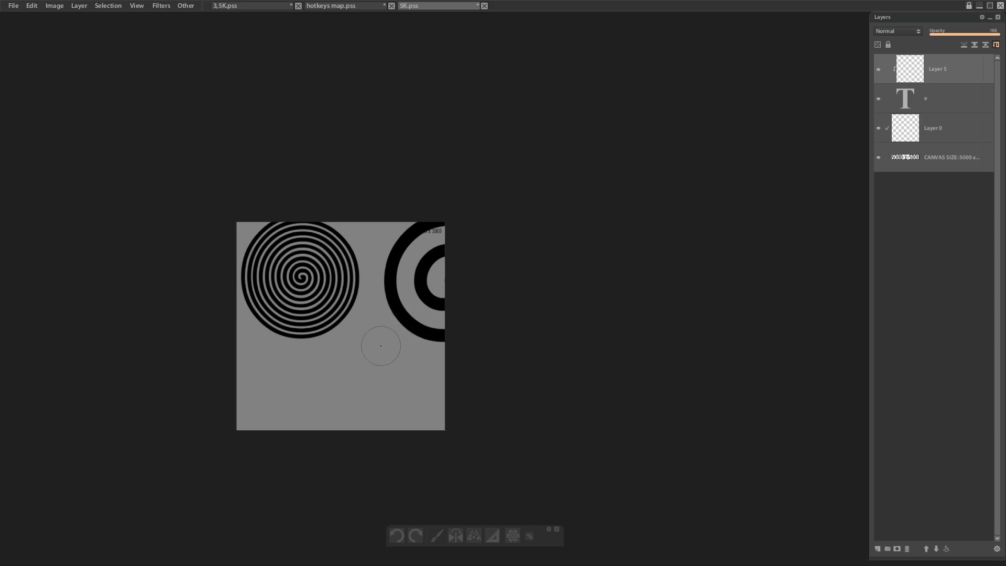
Rasterize the spiral grid's text layer and check its full extent by loading it as a selection and deselecting
{"action": "left_click", "coordinate": [936, 107]}
{"action": "right_click", "coordinate": [934, 102]}
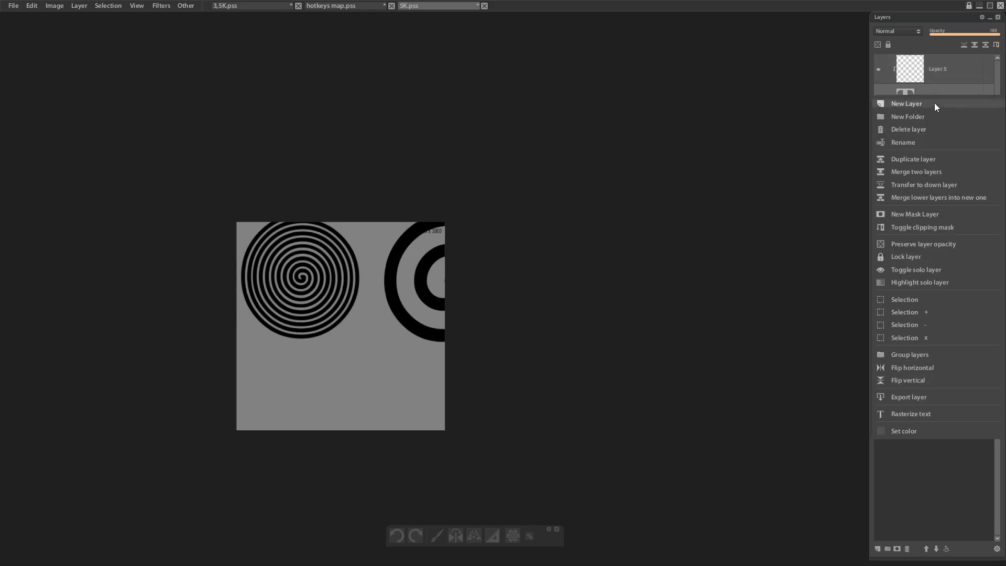
{"action": "left_click", "coordinate": [922, 416]}
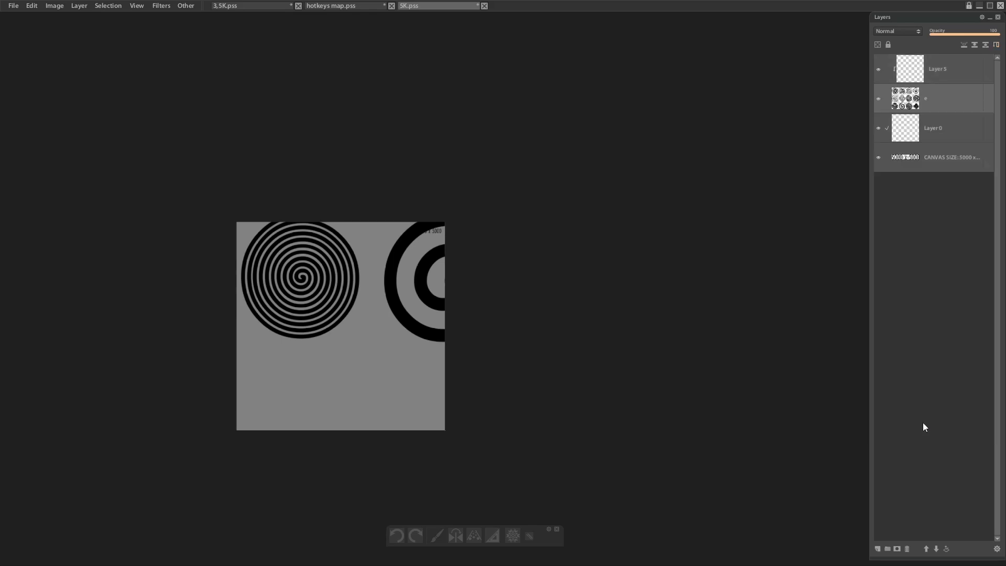
{"action": "left_click", "coordinate": [932, 102], "text": "ctrl"}
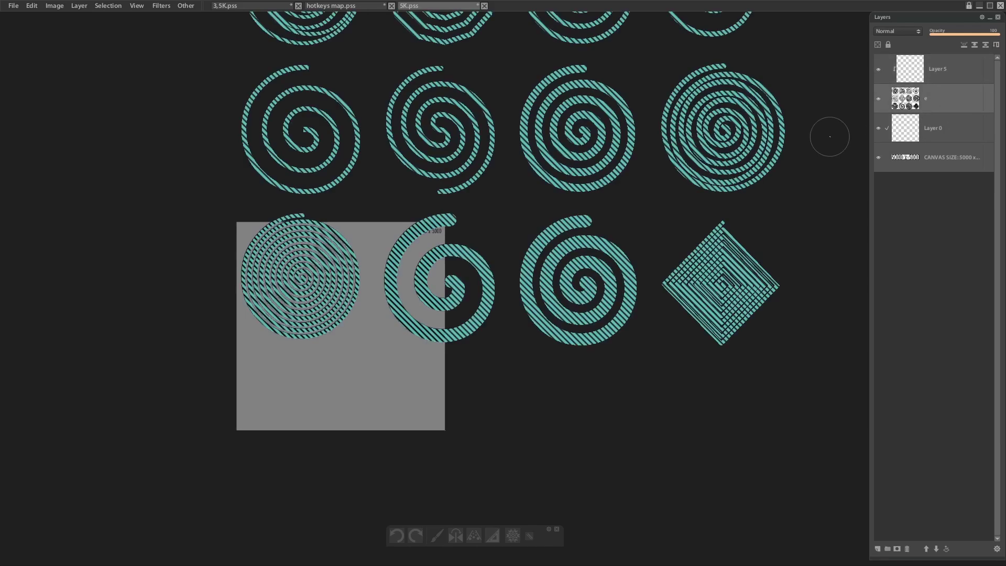
{"action": "key", "text": "ctrl+d"}
Move the spiral grid so the densest spiral fits on the canvas, and lasso it with the Detach action onto its own layer
{"action": "key", "text": "v"}
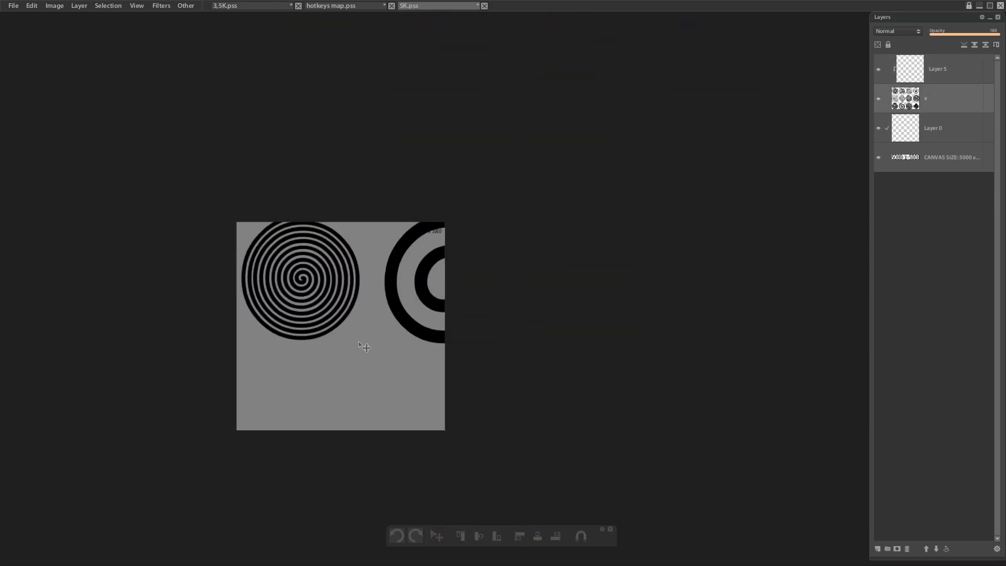
{"action": "left_click_drag", "start_coordinate": [366, 350], "coordinate": [387, 401]}
{"action": "key", "text": "l"}
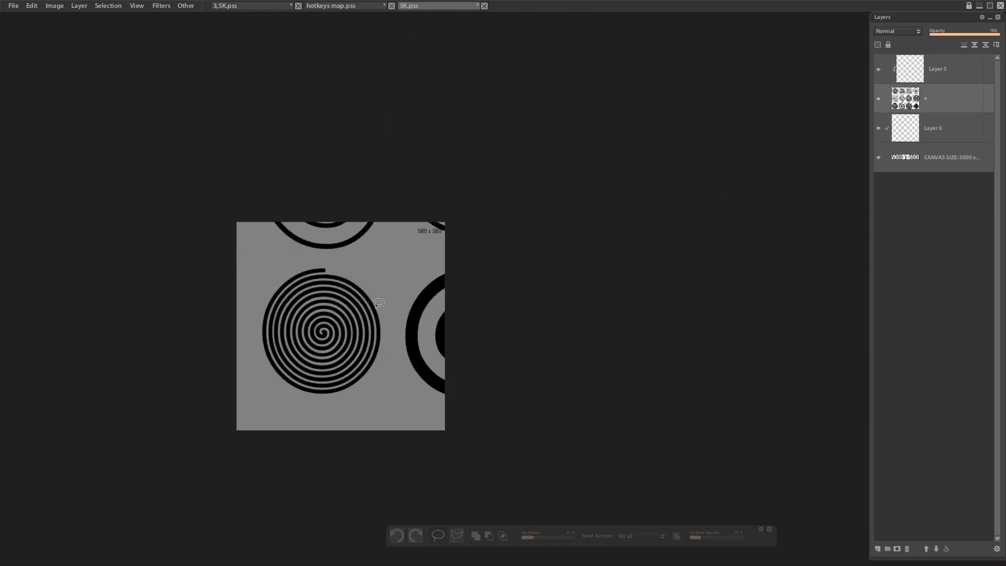
{"action": "left_click", "coordinate": [655, 533]}
{"action": "left_click", "coordinate": [652, 512]}
{"action": "mouse_move", "coordinate": [357, 261]}
{"action": "left_mouse_down"}
{"action": "mouse_move", "coordinate": [305, 257]}
{"action": "mouse_move", "coordinate": [243, 367]}
{"action": "mouse_move", "coordinate": [349, 429]}
{"action": "mouse_move", "coordinate": [389, 341]}
{"action": "mouse_move", "coordinate": [379, 277]}
{"action": "mouse_move", "coordinate": [357, 261]}
{"action": "left_mouse_up"}
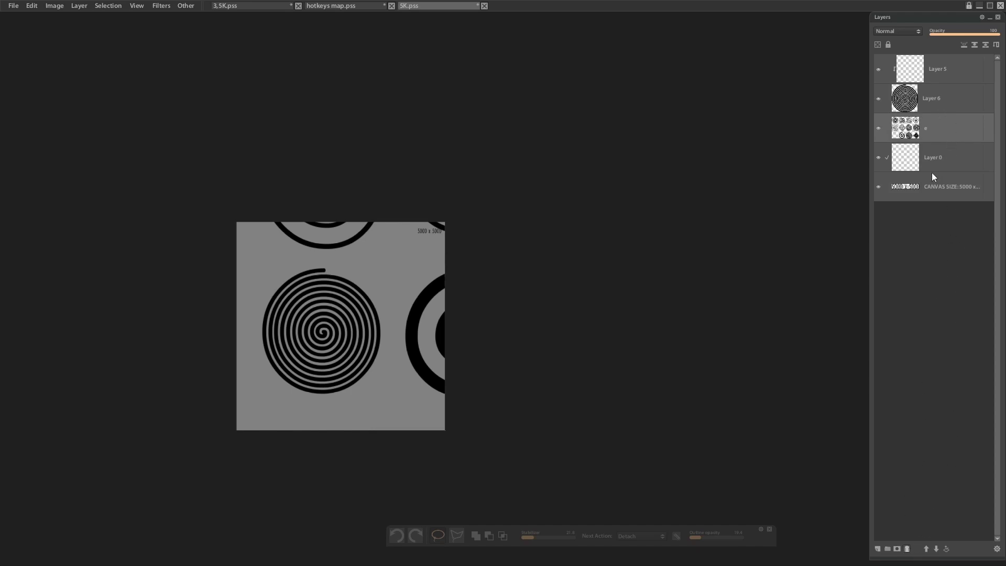
Delete the leftover spiral grid layer, Layer 0 and the empty Layer 5, keeping only the detached spiral above the background
{"action": "key", "text": "Delete"}
{"action": "key", "text": "Delete"}
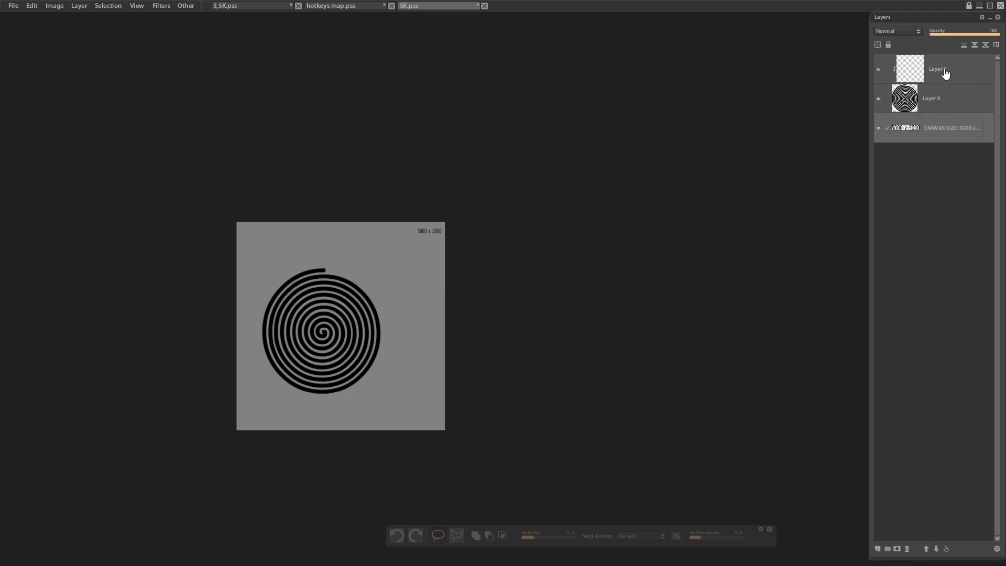
{"action": "left_click", "coordinate": [945, 73]}
{"action": "key", "text": "Delete"}
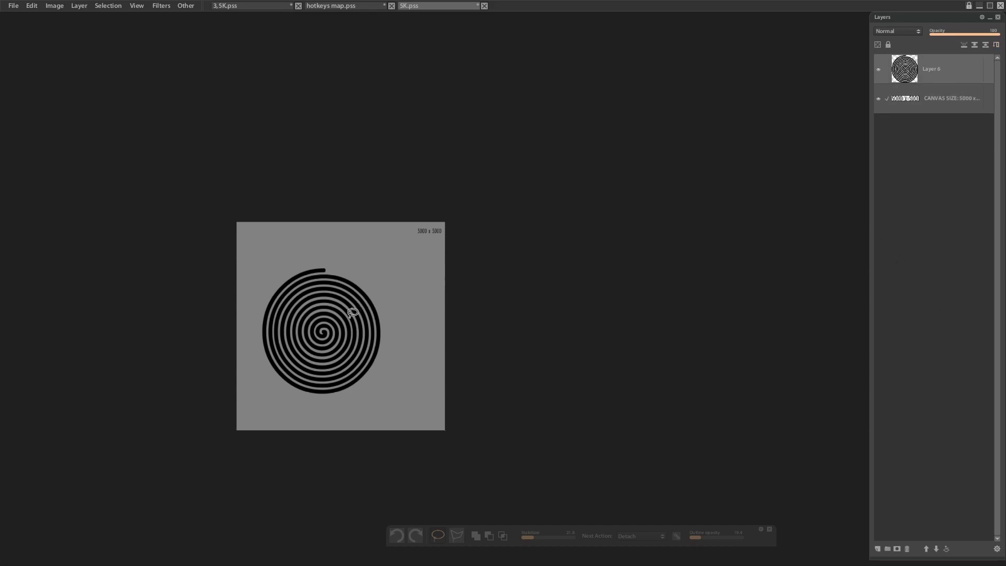
{"action": "scroll", "coordinate": [325, 322], "scroll_direction": "up", "scroll_amount": 3}
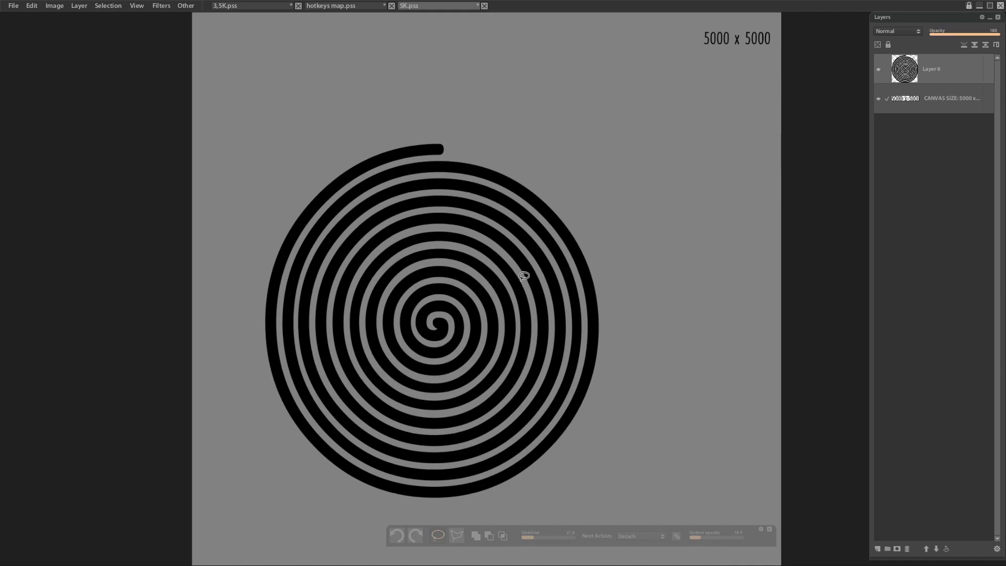
Switch to the 3.5K.pss document and start a text shape between the teardrop and the large spiral at size 100
{"action": "left_click", "coordinate": [250, 5]}
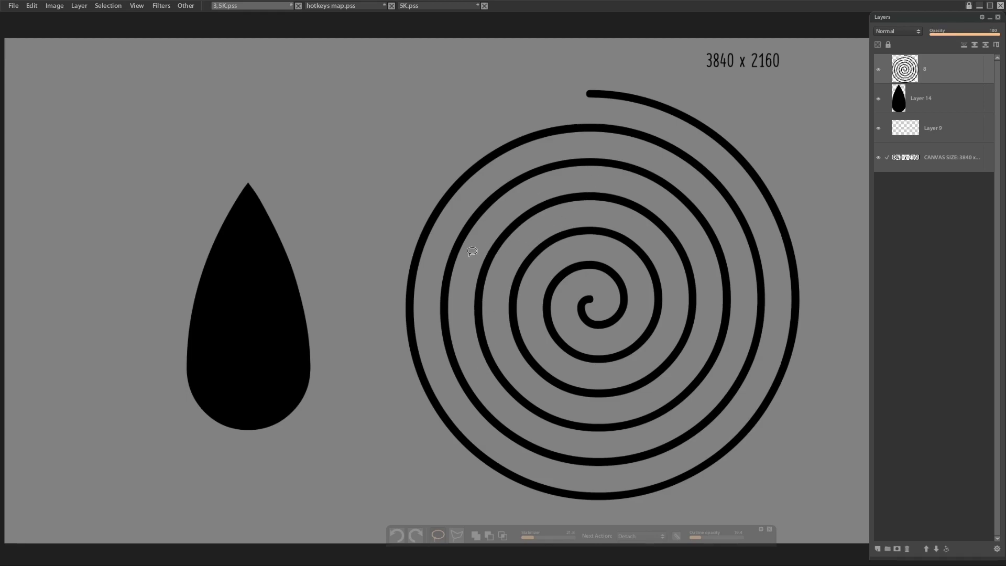
{"action": "left_click", "coordinate": [329, 156]}
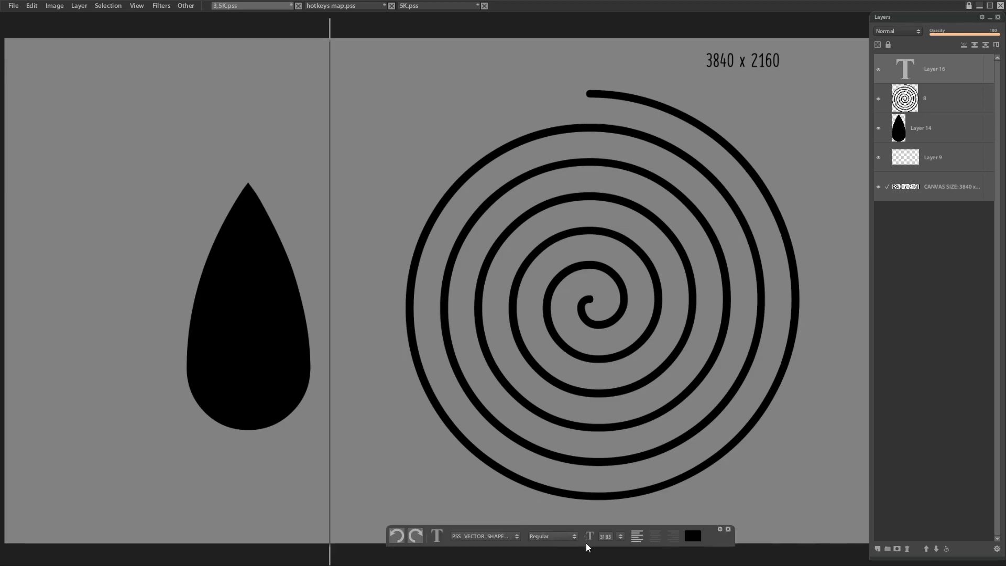
{"action": "left_click", "coordinate": [606, 536]}
{"action": "type", "text": "100"}
{"action": "key", "text": "Return"}
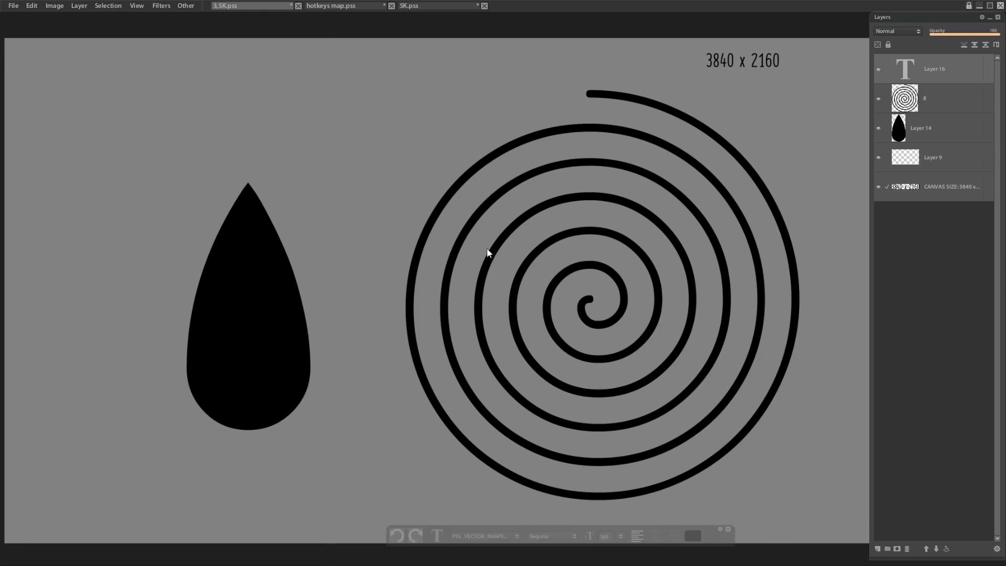
Replace the pasted spiral grid in the new text shape with a grid of star and flower shapes
{"action": "key", "text": "ctrl+v"}
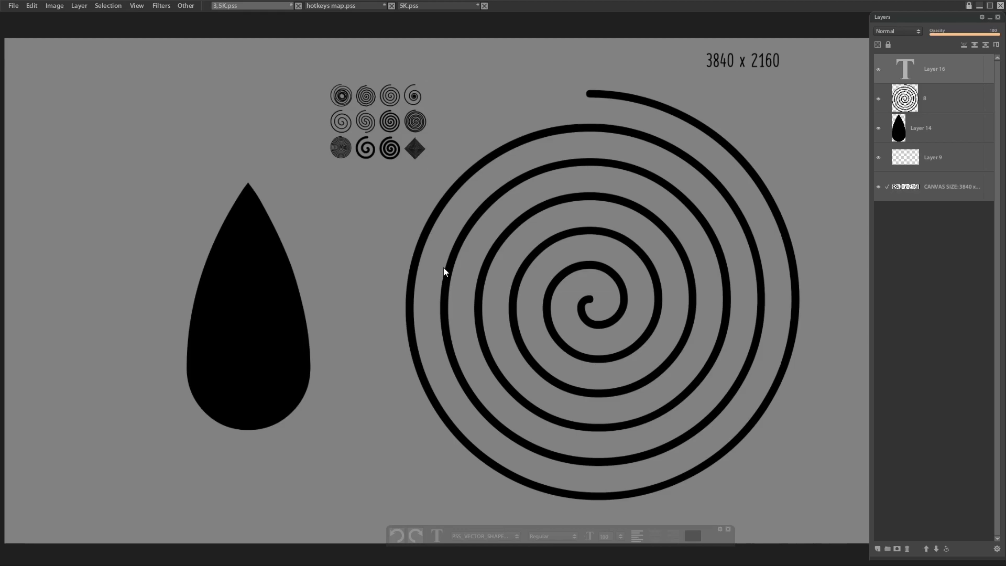
{"action": "key", "text": "ctrl+z"}
{"action": "key", "text": "ctrl+v"}
{"action": "key", "text": "Down"}
{"action": "key", "text": "Down"}
{"action": "key", "text": "Down"}
{"action": "key", "text": "Down"}
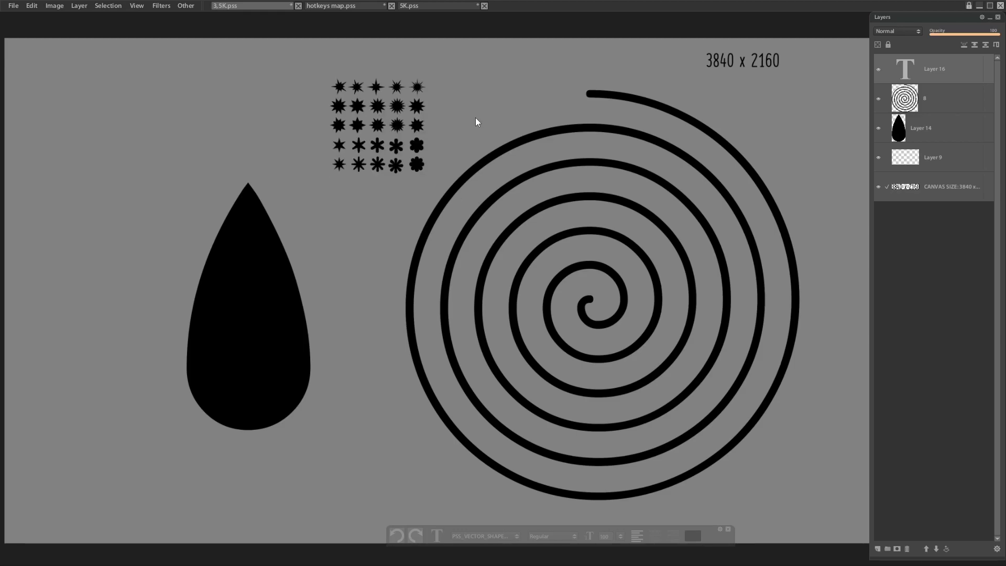
{"action": "key", "text": "Down"}
{"action": "key", "text": "Down"}
Scale the star and flower grid far beyond the canvas with a free transform, aligning its lower edge with the canvas's lower edge
{"action": "key", "text": "ctrl+t"}
{"action": "left_click_drag", "start_coordinate": [381, 171], "coordinate": [575, 246]}
{"action": "scroll", "coordinate": [575, 246], "scroll_direction": "down", "scroll_amount": 5}
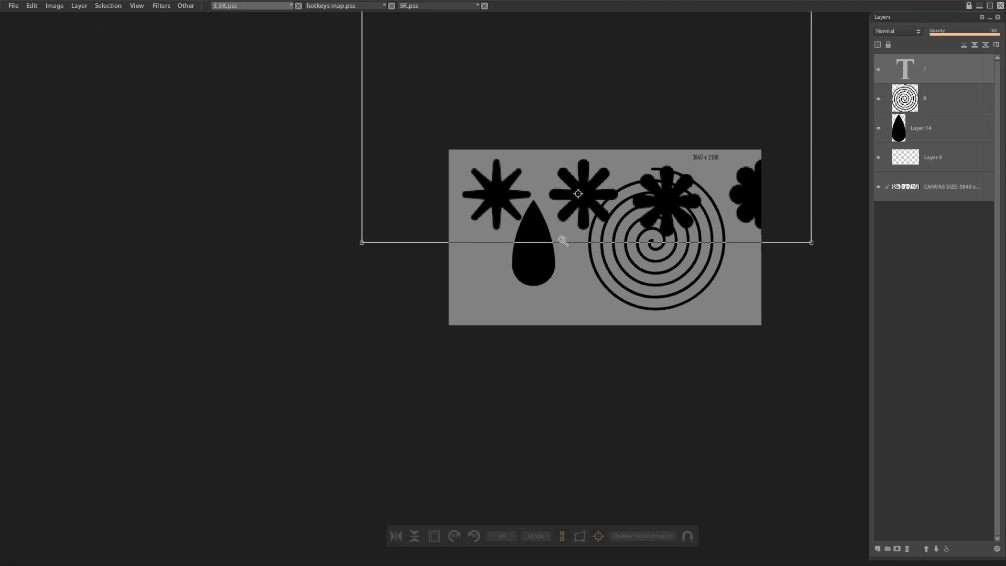
{"action": "left_click_drag", "start_coordinate": [468, 195], "coordinate": [583, 165]}
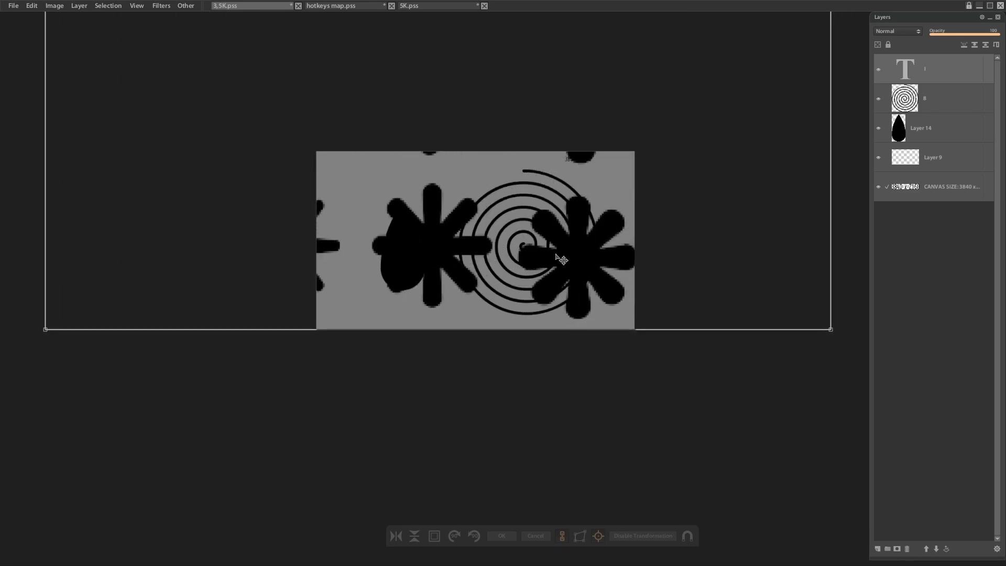
Rasterize the enlarged star and flower grid and hide the large spiral and teardrop layers
{"action": "left_click", "coordinate": [942, 78]}
{"action": "right_click", "coordinate": [941, 78]}
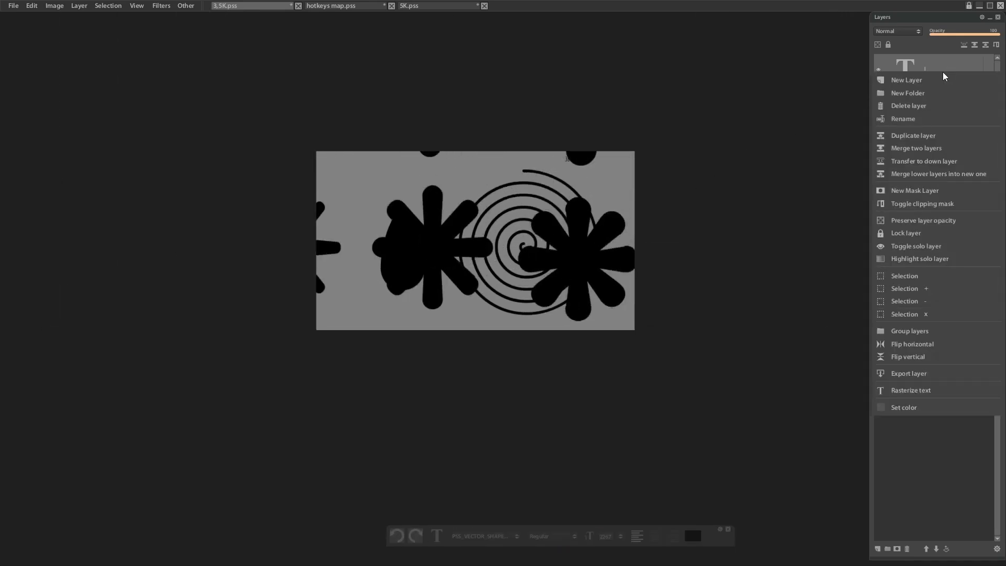
{"action": "left_click", "coordinate": [919, 393]}
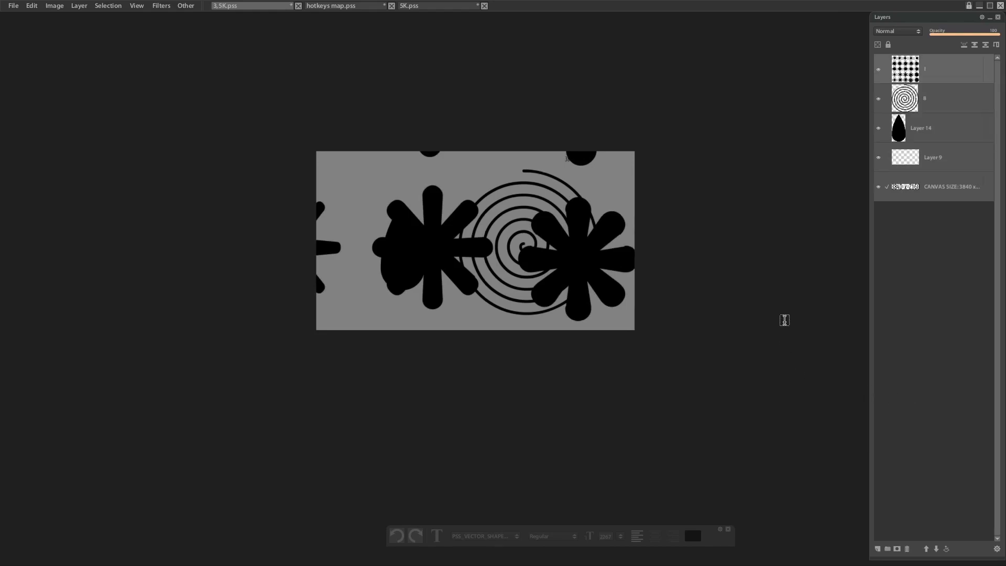
{"action": "left_click", "coordinate": [879, 99]}
{"action": "left_click", "coordinate": [879, 128]}
Examine the edges of the rasterized eight-armed flower shapes up close and at full canvas view
{"action": "scroll", "coordinate": [517, 251], "scroll_direction": "up", "scroll_amount": 3}
{"action": "left_click_drag", "start_coordinate": [516, 244], "coordinate": [536, 330]}
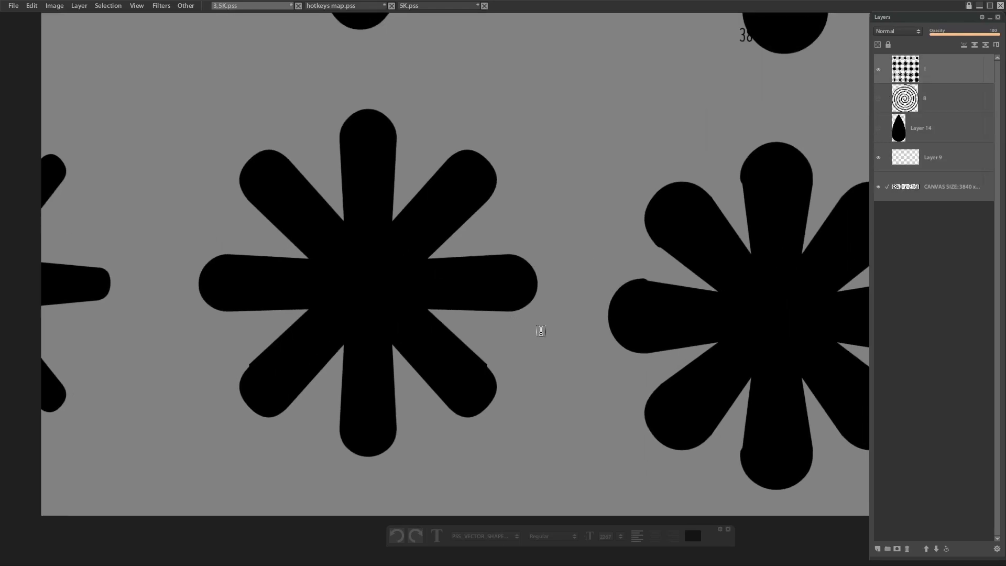
{"action": "left_click_drag", "start_coordinate": [684, 288], "coordinate": [517, 300]}
{"action": "scroll", "coordinate": [518, 300], "scroll_direction": "up", "scroll_amount": 2}
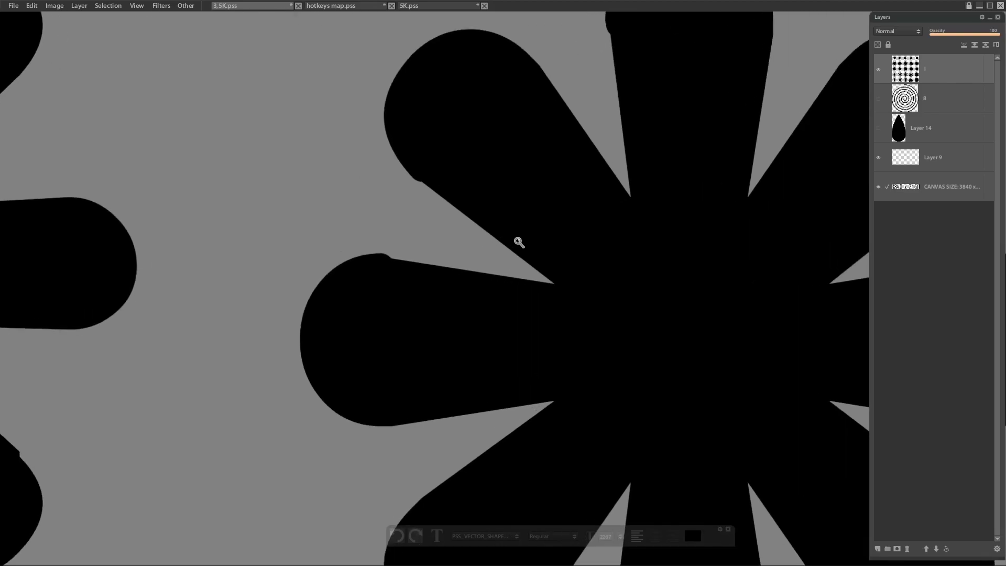
{"action": "key", "text": "b"}
{"action": "mouse_move", "coordinate": [540, 209]}
{"action": "left_mouse_down"}
{"action": "mouse_move", "coordinate": [588, 298]}
{"action": "mouse_move", "coordinate": [581, 351]}
{"action": "left_mouse_up"}
{"action": "mouse_move", "coordinate": [447, 428]}
{"action": "left_mouse_down"}
{"action": "mouse_move", "coordinate": [542, 252]}
{"action": "mouse_move", "coordinate": [420, 225]}
{"action": "mouse_move", "coordinate": [385, 246]}
{"action": "left_mouse_up"}
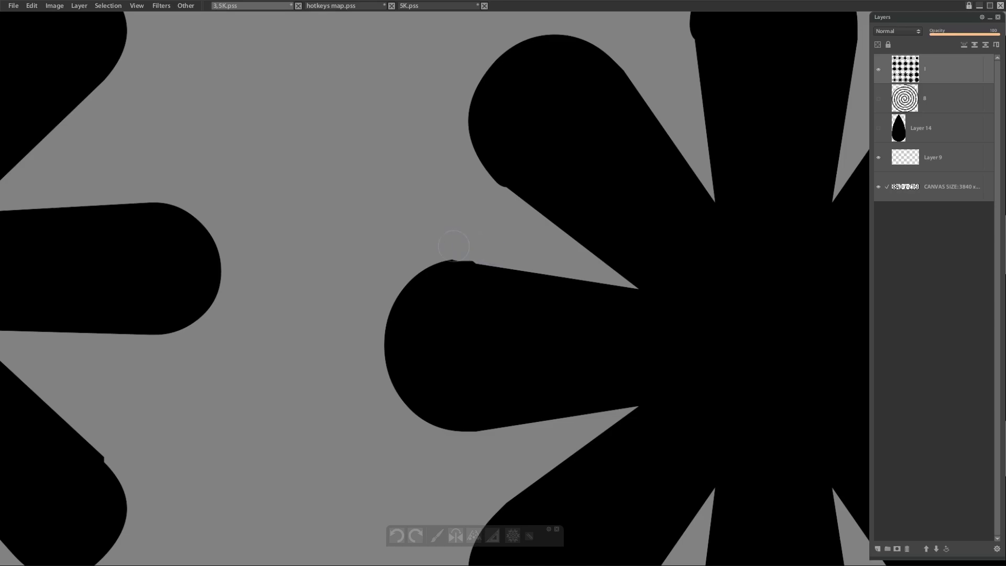
{"action": "left_click_drag", "start_coordinate": [502, 217], "coordinate": [484, 310]}
{"action": "key", "text": "v"}
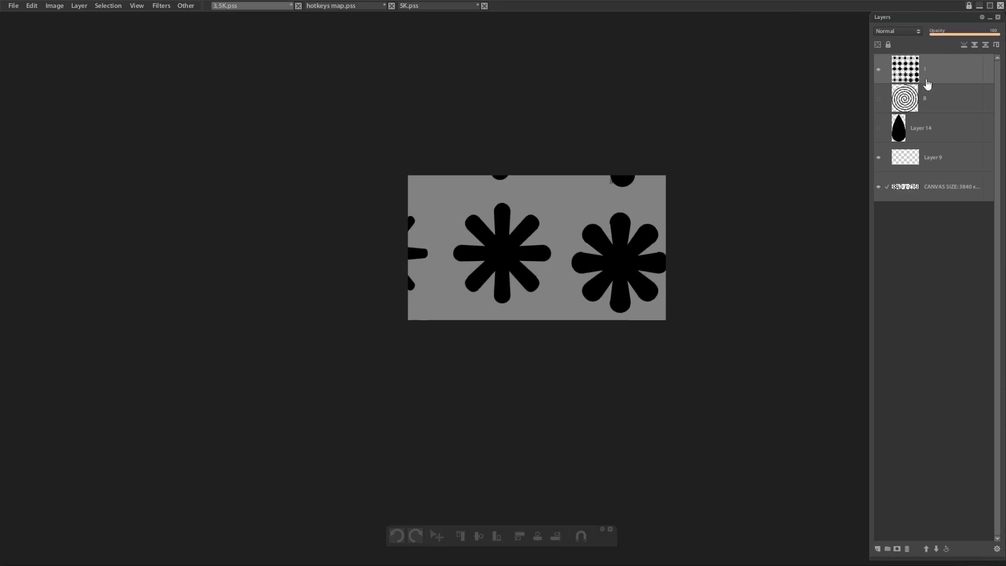
{"action": "scroll", "coordinate": [493, 254], "scroll_direction": "up", "scroll_amount": 3}
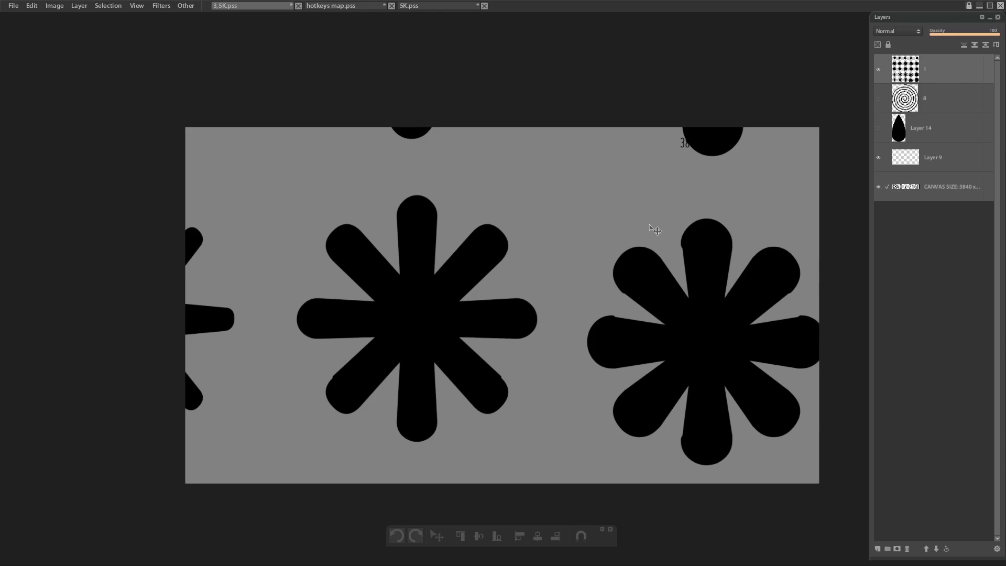
Switch to the hotkeys map.pss document, hide the Untitled 1 3 1 01 layer and show layer 1 of the EXAMPLES folder
{"action": "left_click", "coordinate": [366, 6]}
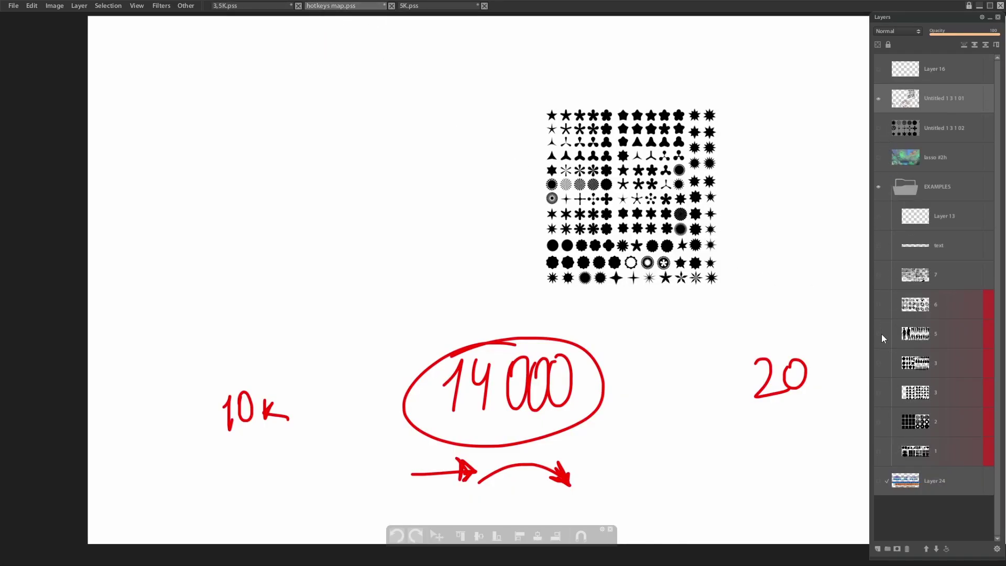
{"action": "left_click", "coordinate": [880, 98]}
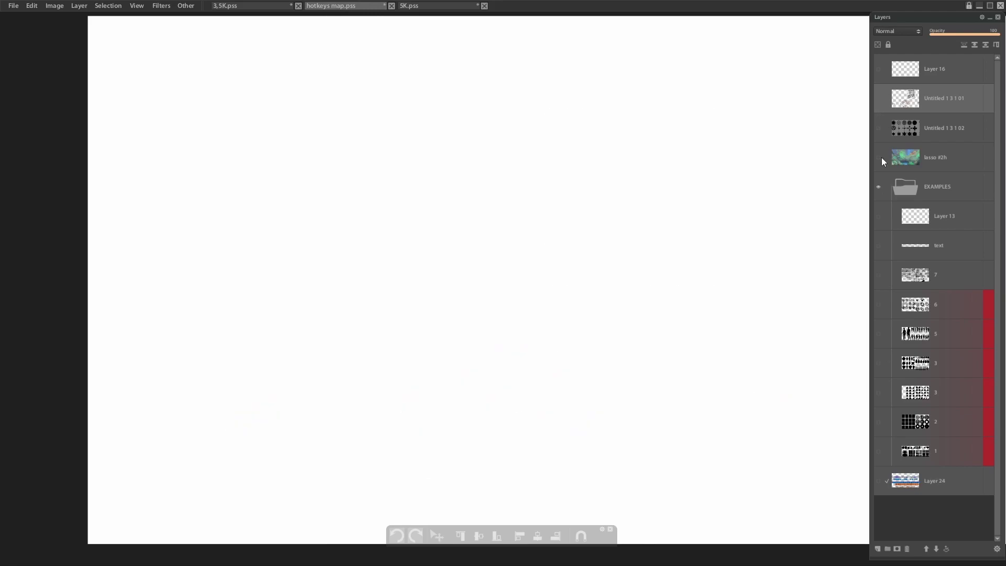
{"action": "left_click", "coordinate": [881, 452]}
{"action": "scroll", "coordinate": [631, 287], "scroll_direction": "down", "scroll_amount": 3}
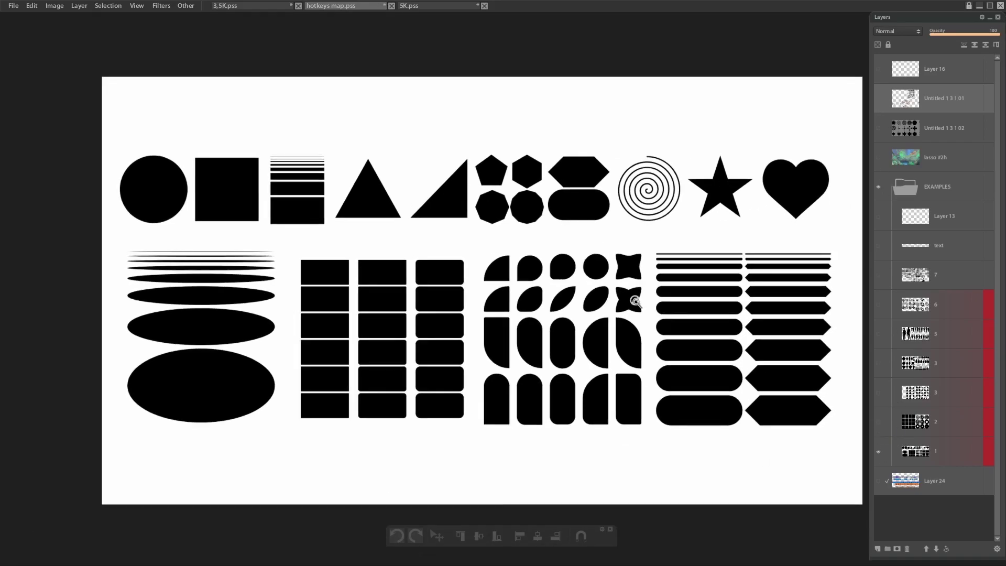
Compare the shape sheets on layers 1 and 2 of the EXAMPLES folder and examine layer 1's rectangles up close
{"action": "left_click", "coordinate": [879, 450]}
{"action": "left_click", "coordinate": [879, 422]}
{"action": "left_click", "coordinate": [880, 424]}
{"action": "left_click", "coordinate": [881, 451]}
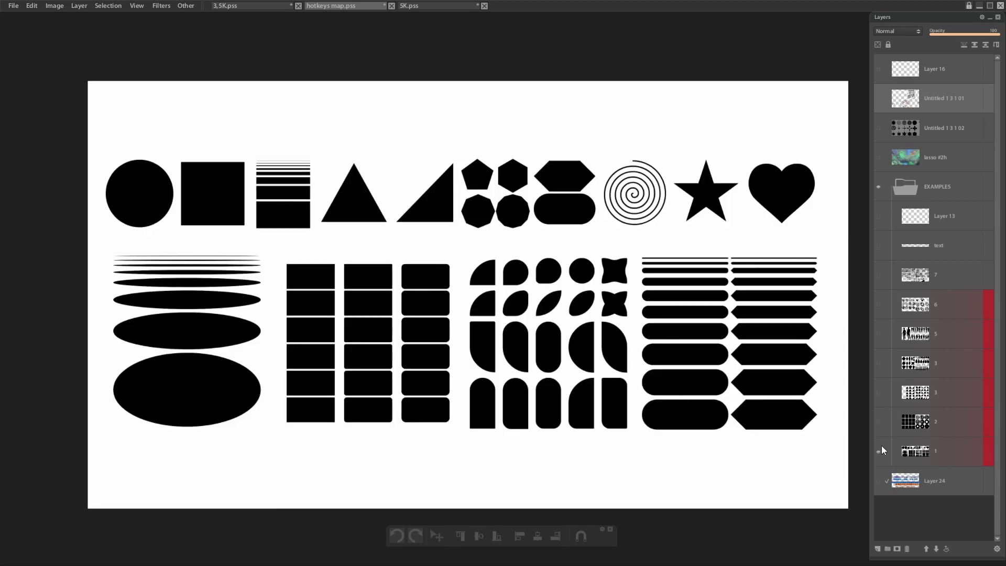
{"action": "left_click", "coordinate": [878, 422]}
{"action": "left_click", "coordinate": [879, 450]}
{"action": "left_click", "coordinate": [878, 422]}
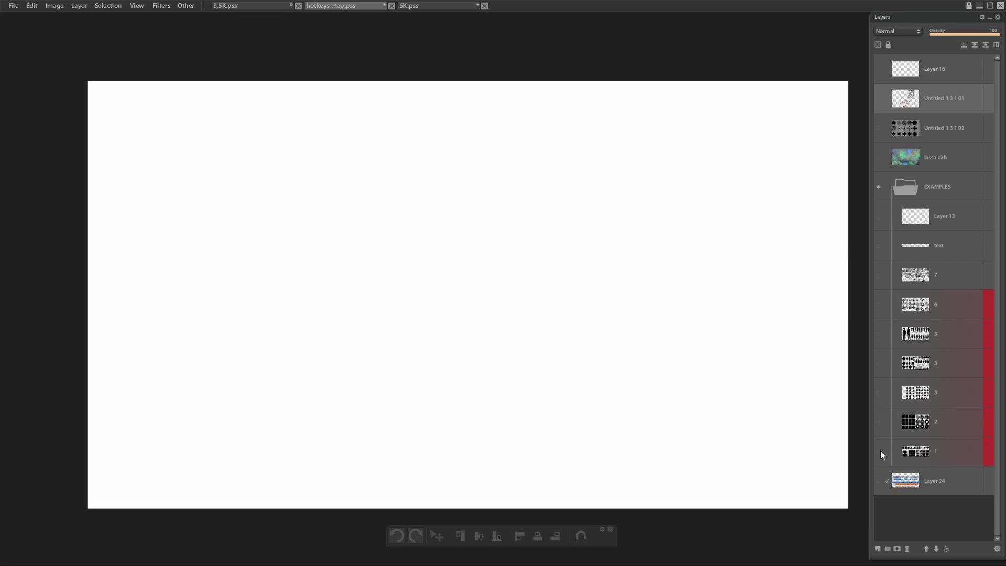
{"action": "left_click", "coordinate": [879, 449]}
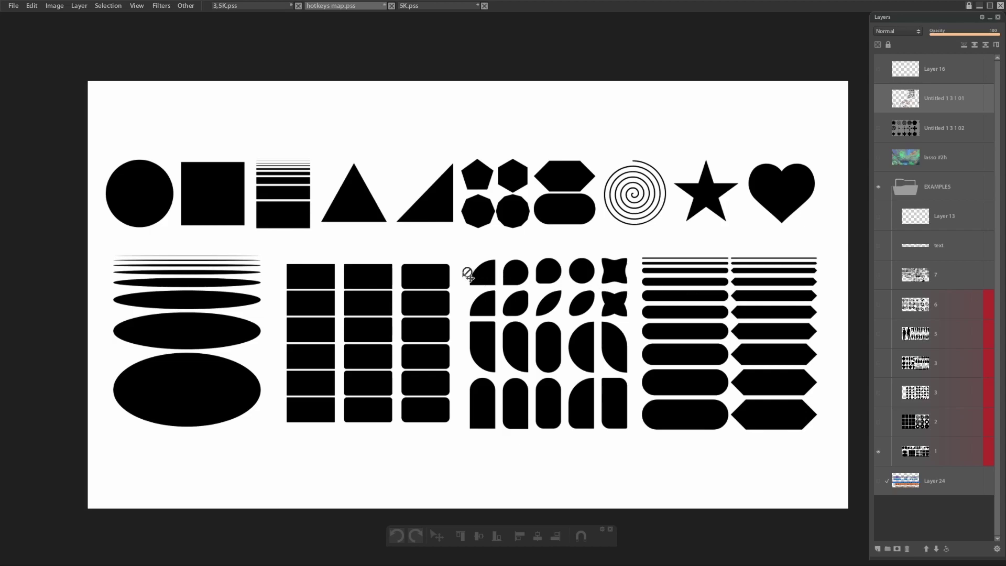
{"action": "scroll", "coordinate": [298, 374], "scroll_direction": "up", "scroll_amount": 2}
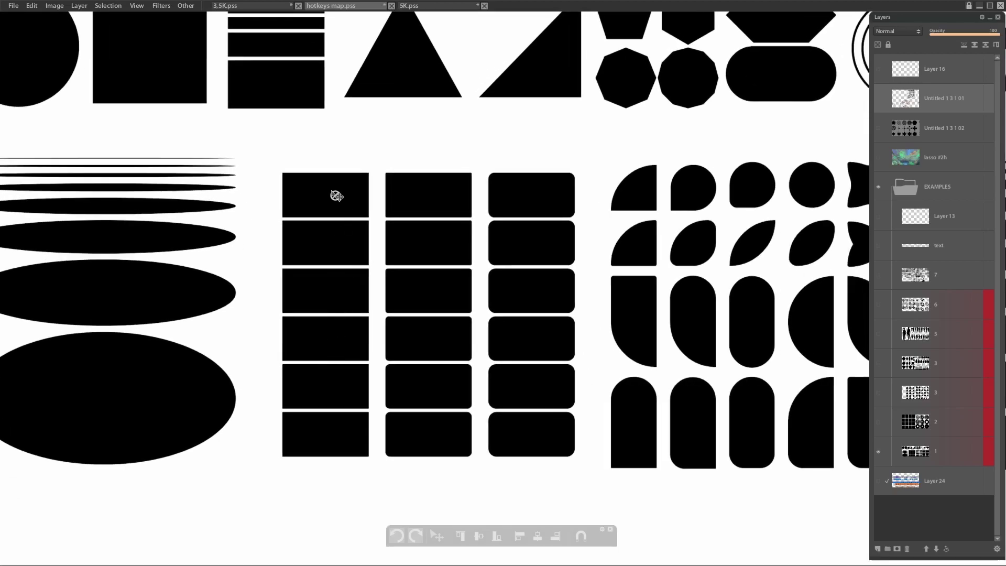
Examine the rounded rectangles on layer 1's shape sheet up close and view the spiral in 5K.pss
{"action": "scroll", "coordinate": [530, 202], "scroll_direction": "up", "scroll_amount": 4}
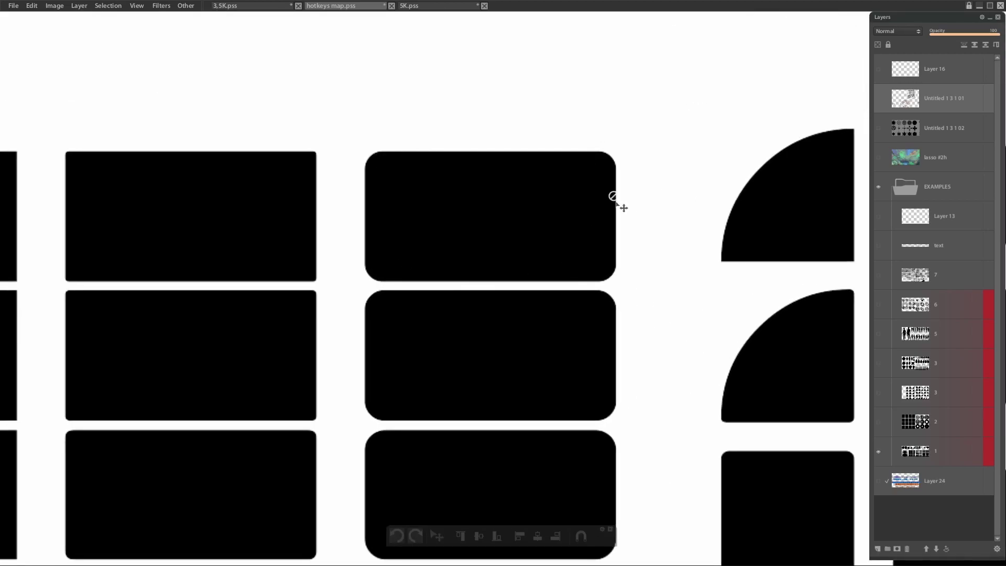
{"action": "scroll", "coordinate": [527, 269], "scroll_direction": "down", "scroll_amount": 5}
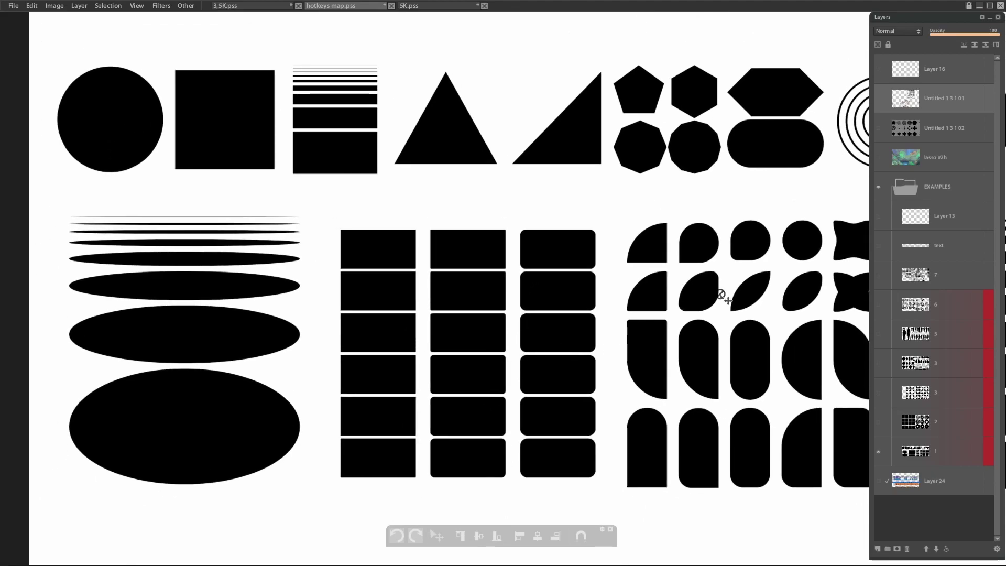
{"action": "left_click", "coordinate": [439, 6]}
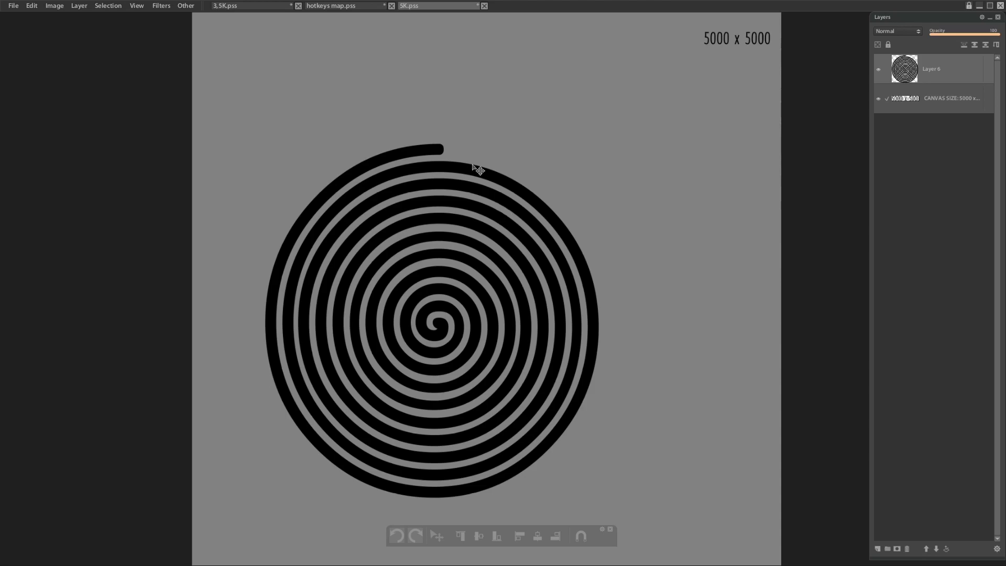
Switch to the 3,5K.pss document and delete the flower grid layer 1, spiral layer 8 and Layer 14
{"action": "left_click", "coordinate": [253, 5]}
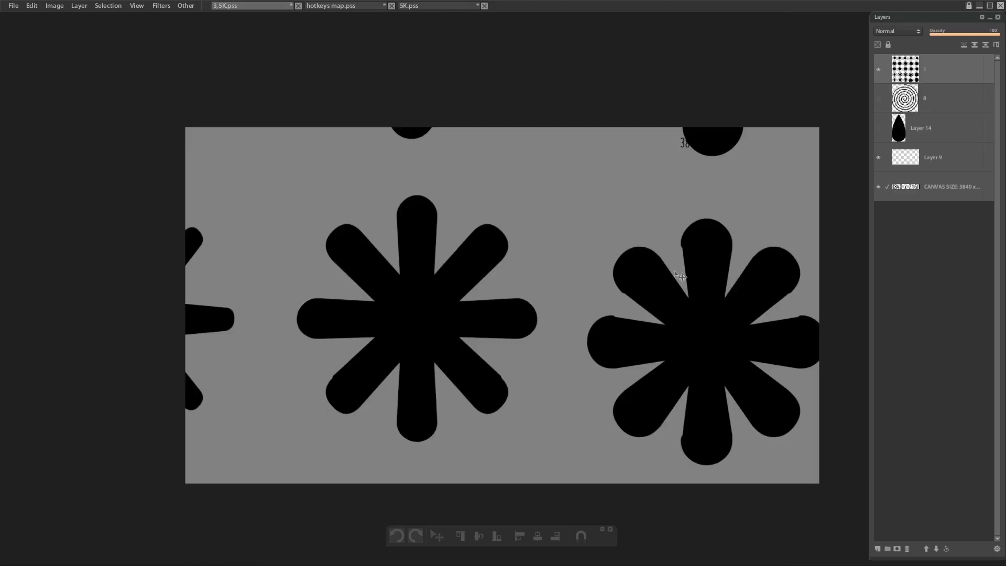
{"action": "key", "text": "Delete"}
{"action": "key", "text": "Delete"}
{"action": "key", "text": "Delete"}
Try expanding a wide rectangular selection on the empty 3840 x 2160 canvas with a Shift Edge of 96
{"action": "key", "text": "m"}
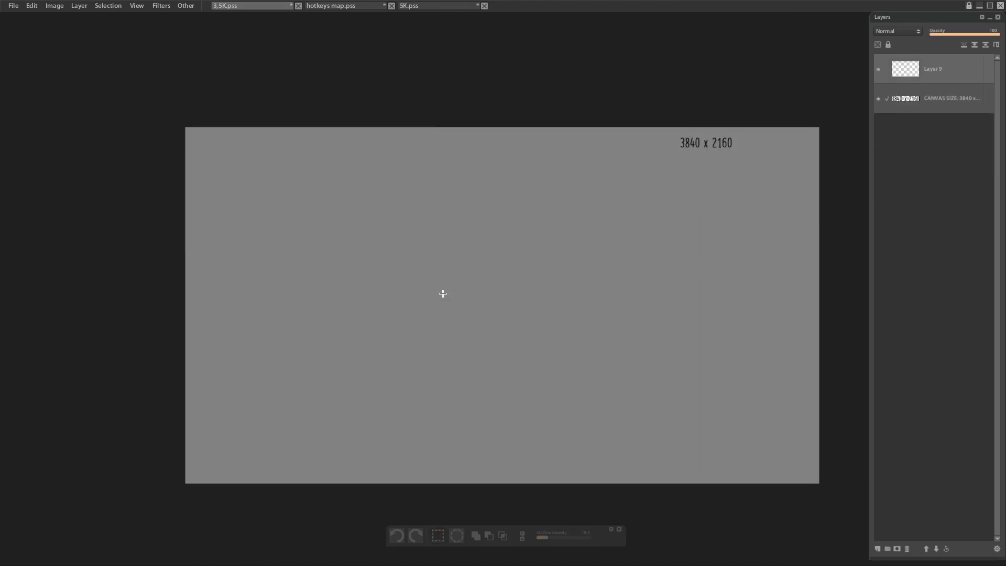
{"action": "left_click_drag", "start_coordinate": [366, 242], "coordinate": [483, 318]}
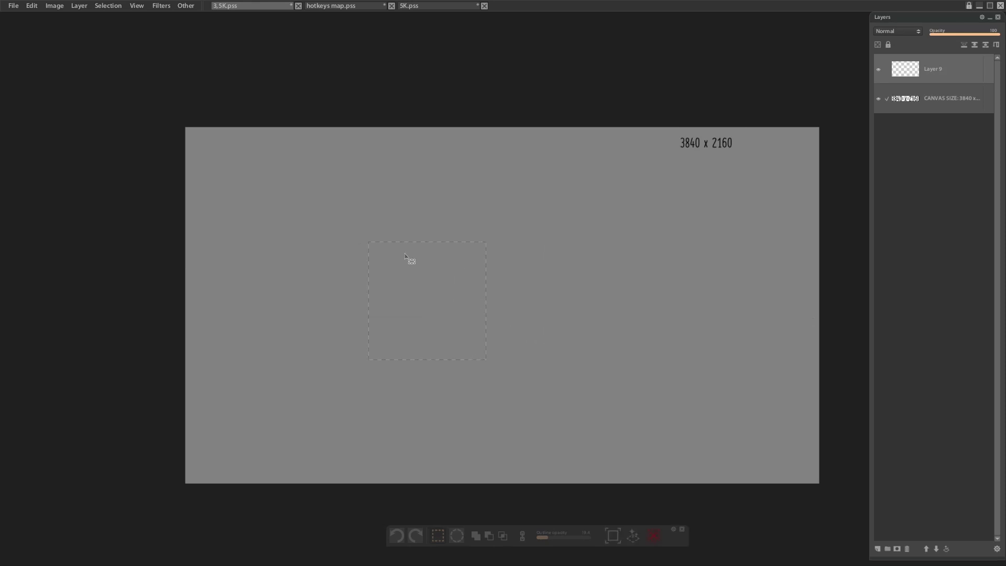
{"action": "left_click", "coordinate": [490, 262]}
{"action": "left_click_drag", "start_coordinate": [347, 248], "coordinate": [634, 329]}
{"action": "key", "text": "ctrl+alt+r"}
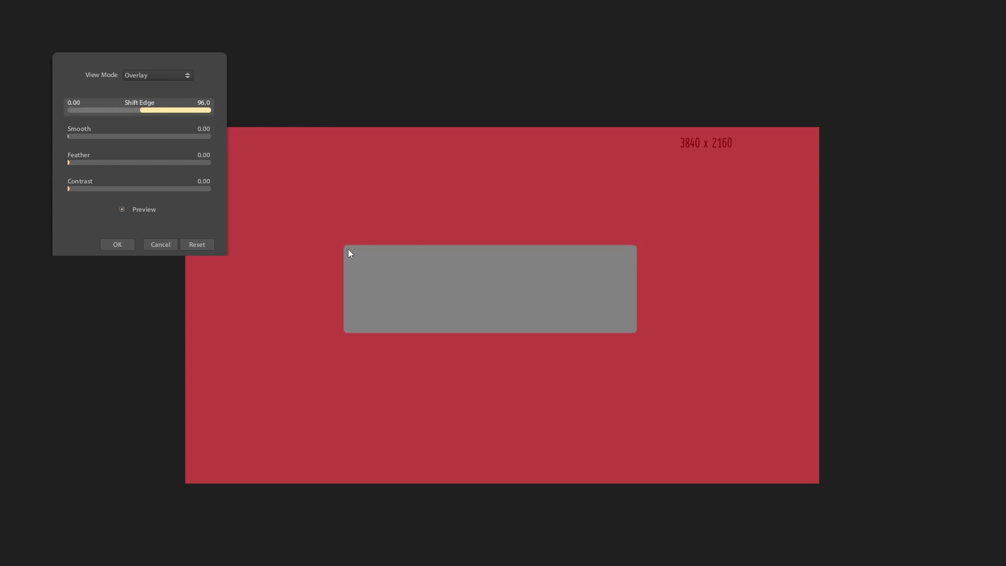
{"action": "left_click", "coordinate": [158, 244]}
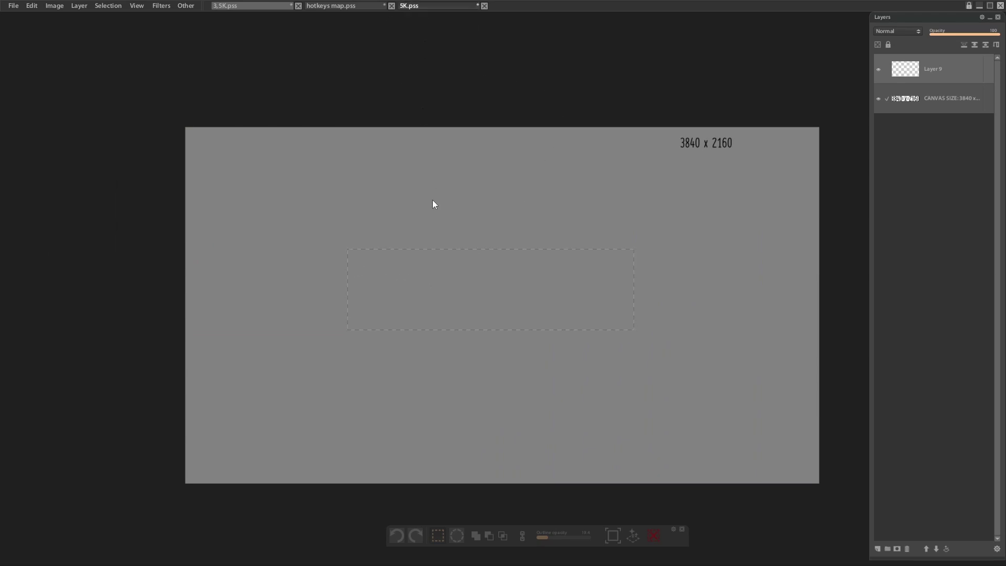
Switch to 5K.pss and try expanding a large square selection over the spiral with a Shift Edge of 100
{"action": "key", "text": "ctrl+Tab"}
{"action": "left_click_drag", "start_coordinate": [478, 78], "coordinate": [620, 234]}
{"action": "left_click_drag", "start_coordinate": [292, 92], "coordinate": [678, 472]}
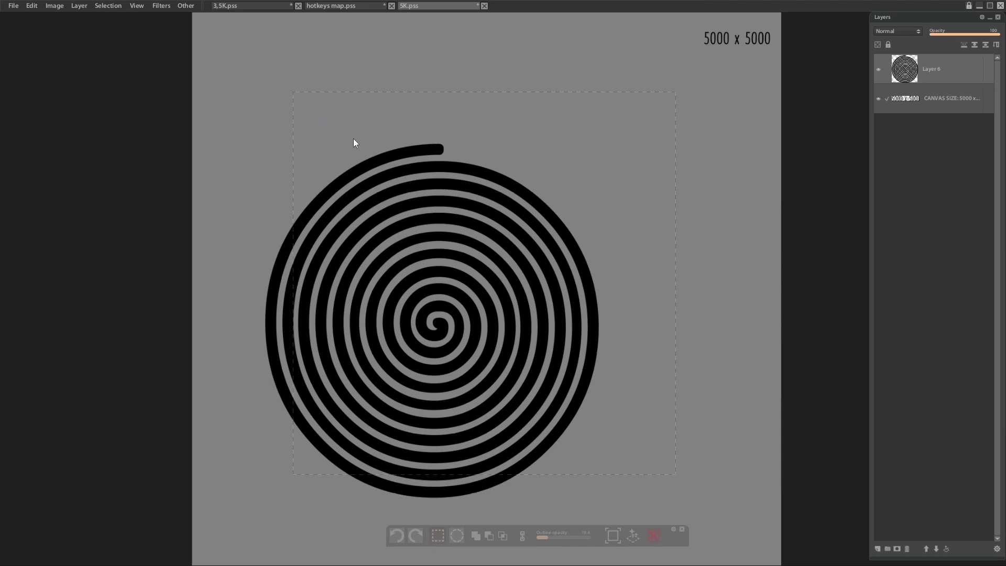
{"action": "key", "text": "ctrl+alt+r"}
{"action": "left_click_drag", "start_coordinate": [184, 110], "coordinate": [225, 116]}
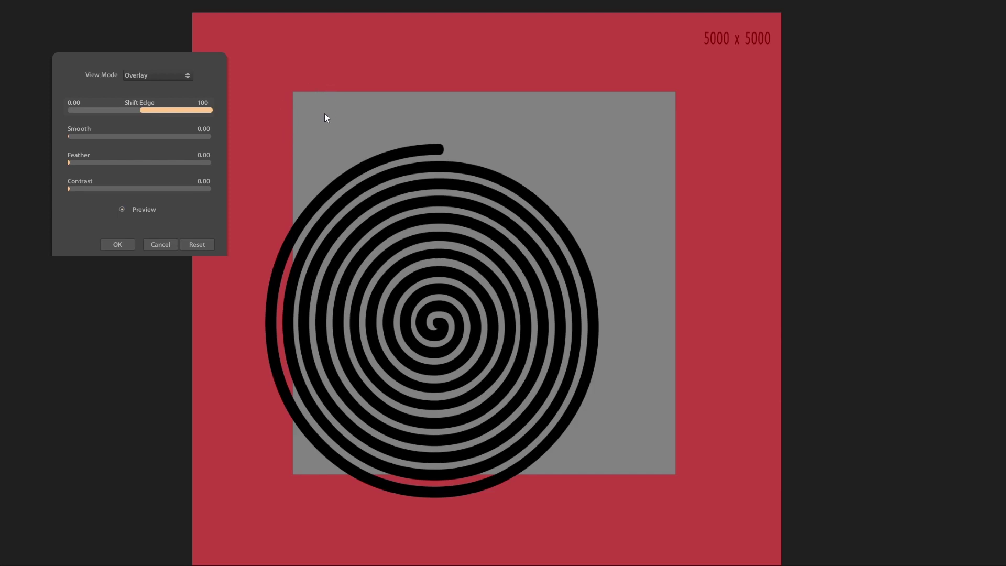
{"action": "left_click", "coordinate": [167, 244]}
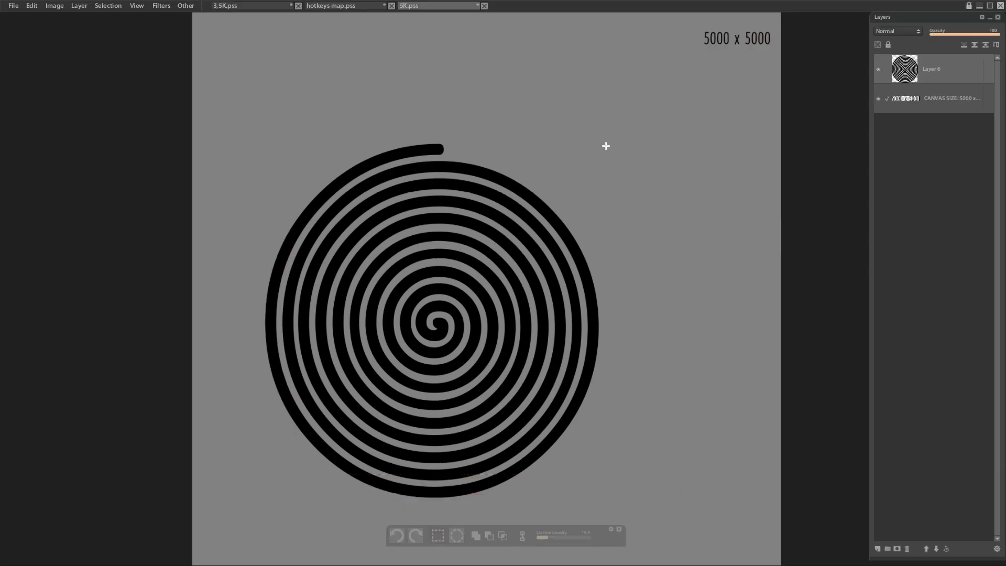
Select a small square beside the spiral's upper right and expand it with a Shift Edge of 100
{"action": "left_click_drag", "start_coordinate": [604, 108], "coordinate": [679, 183]}
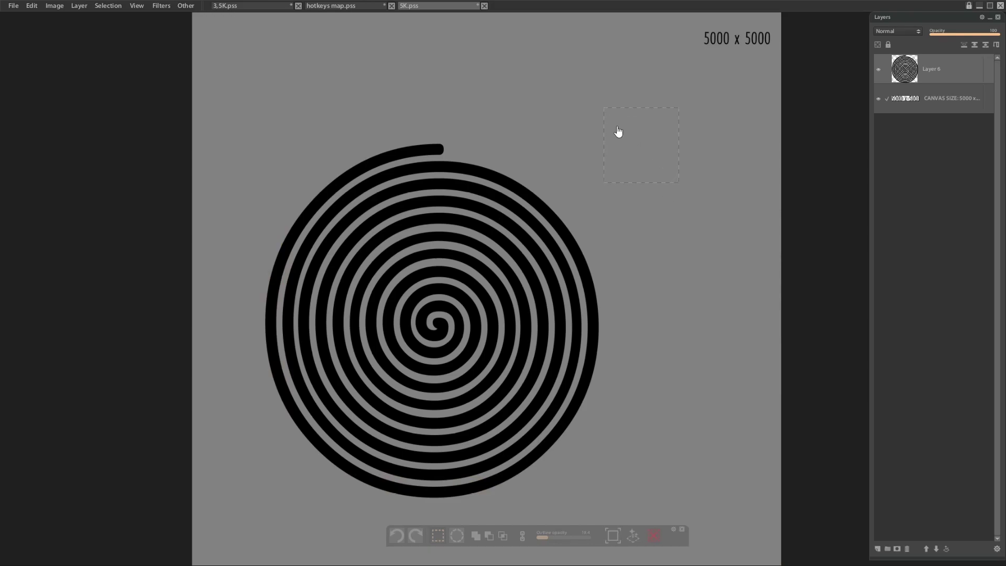
{"action": "key", "text": "ctrl+alt+r"}
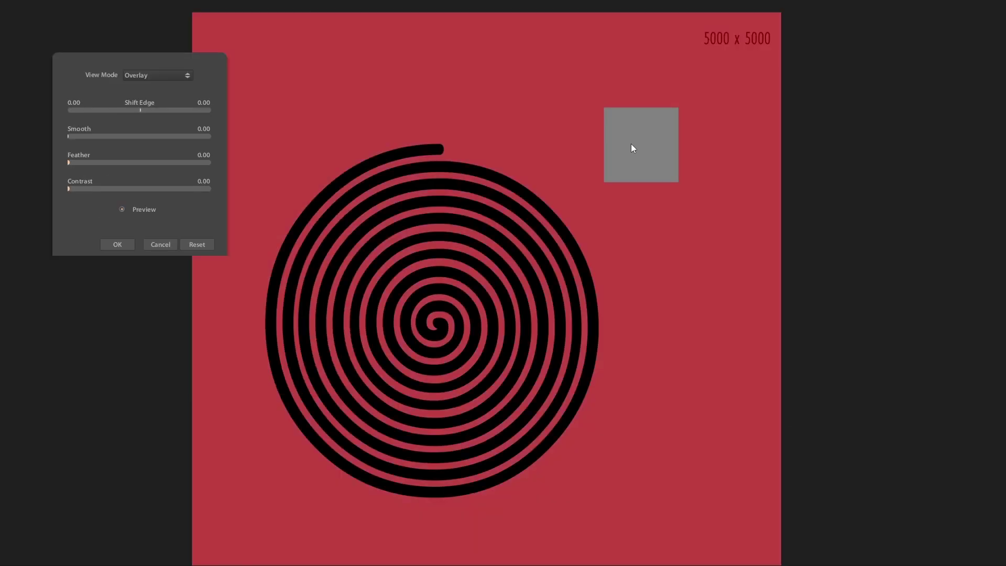
{"action": "left_click_drag", "start_coordinate": [140, 110], "coordinate": [208, 112]}
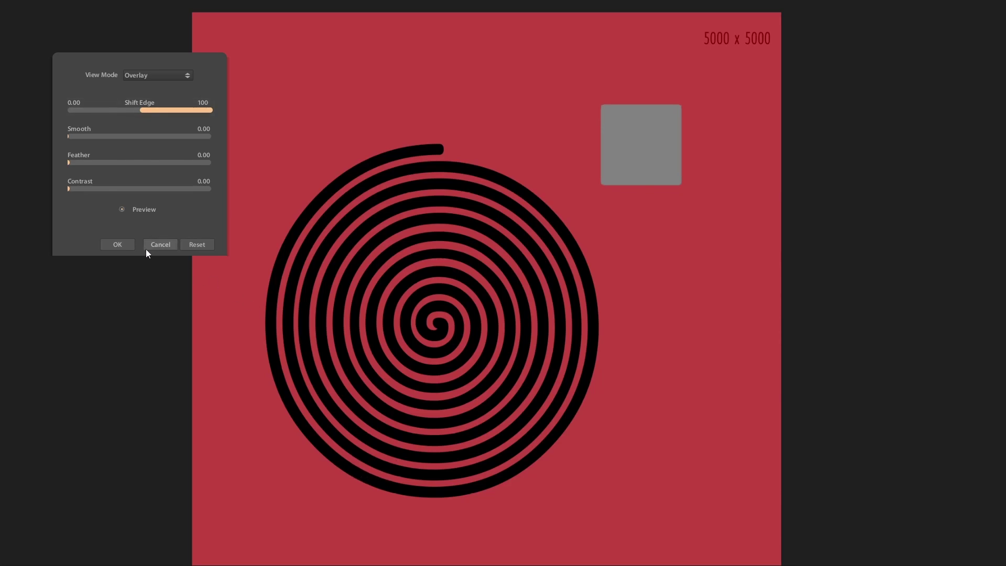
{"action": "left_click", "coordinate": [118, 245]}
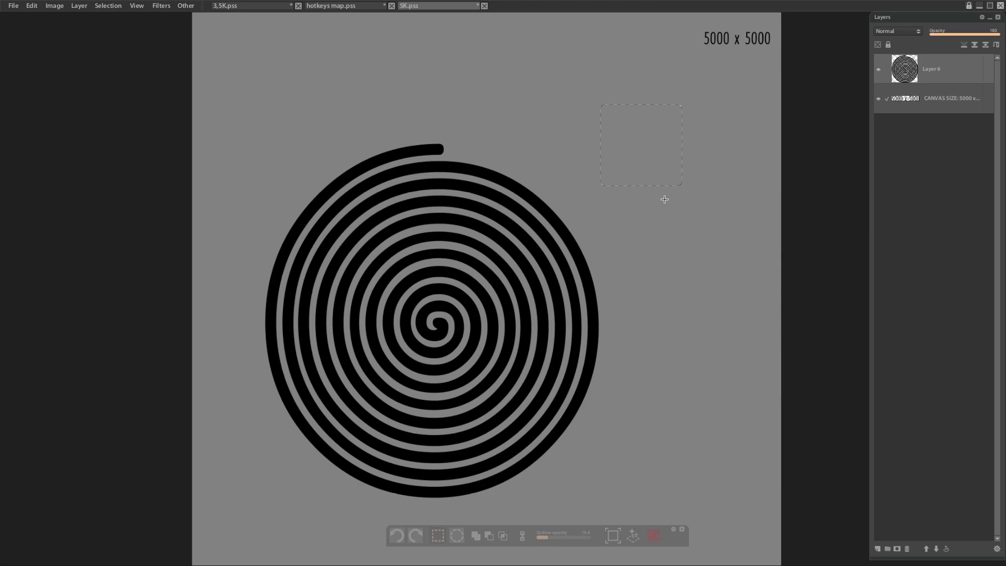
Try enlarging the small square selection as a mask until it covers most of the spiral, and discard the selection
{"action": "key", "text": "q"}
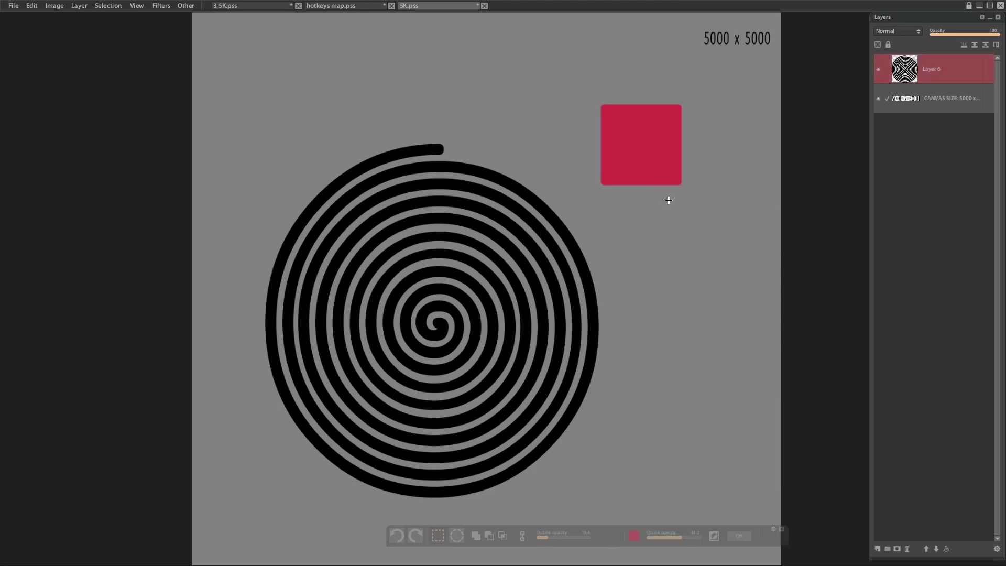
{"action": "key", "text": "ctrl+t"}
{"action": "left_click_drag", "start_coordinate": [600, 184], "coordinate": [315, 471]}
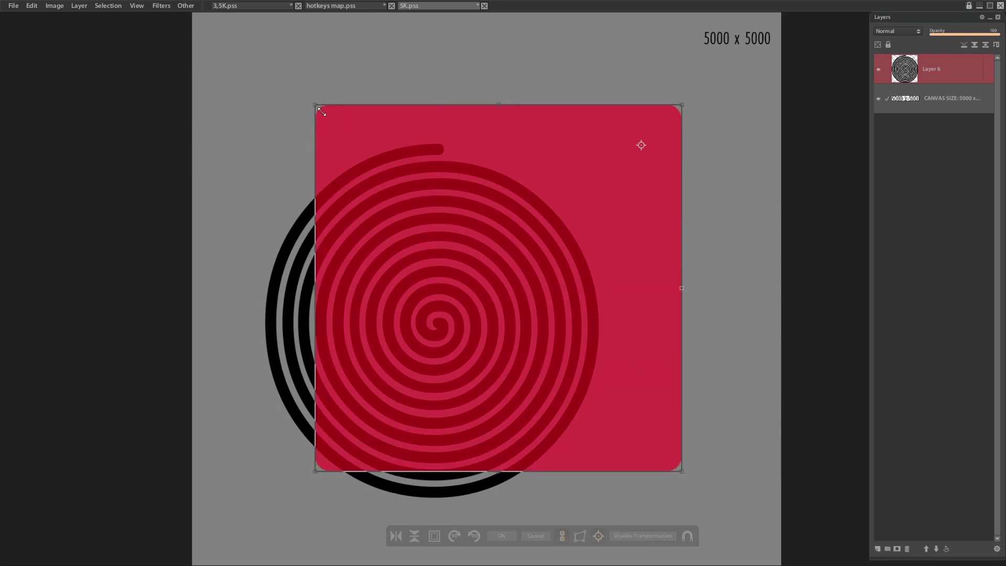
{"action": "key", "text": "Escape"}
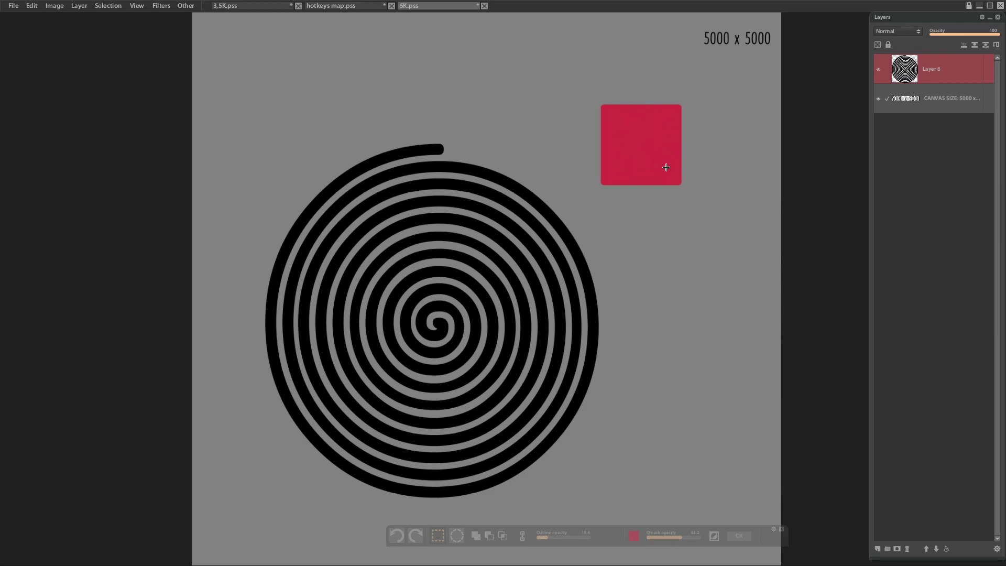
{"action": "key", "text": "Escape"}
{"action": "left_click_drag", "start_coordinate": [606, 285], "coordinate": [585, 271]}
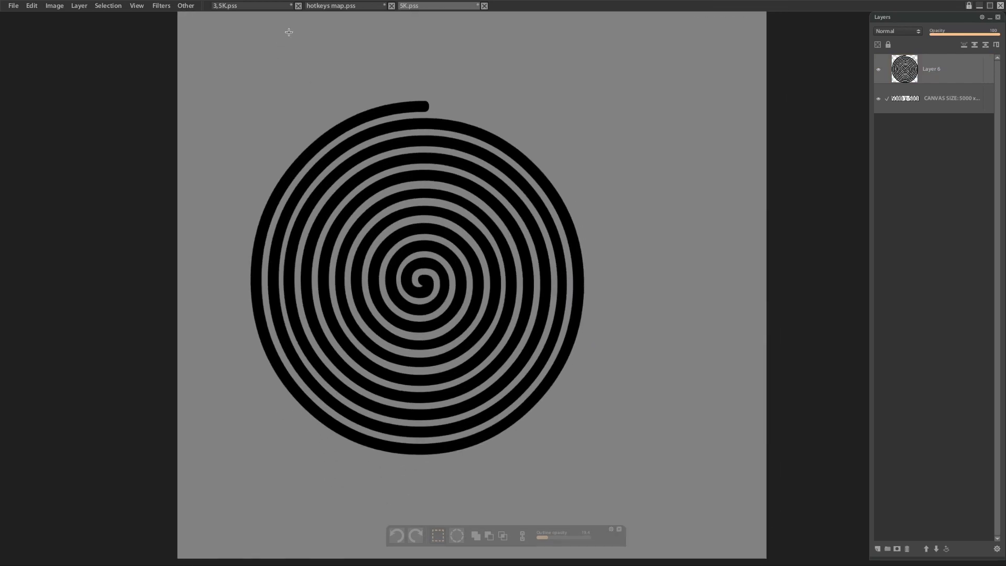
Switch to the hotkeys map.pss document, check layers 1 and 2 of the EXAMPLES folder and leave both hidden
{"action": "mouse_move", "coordinate": [344, 10]}
{"action": "left_click", "coordinate": [313, 8]}
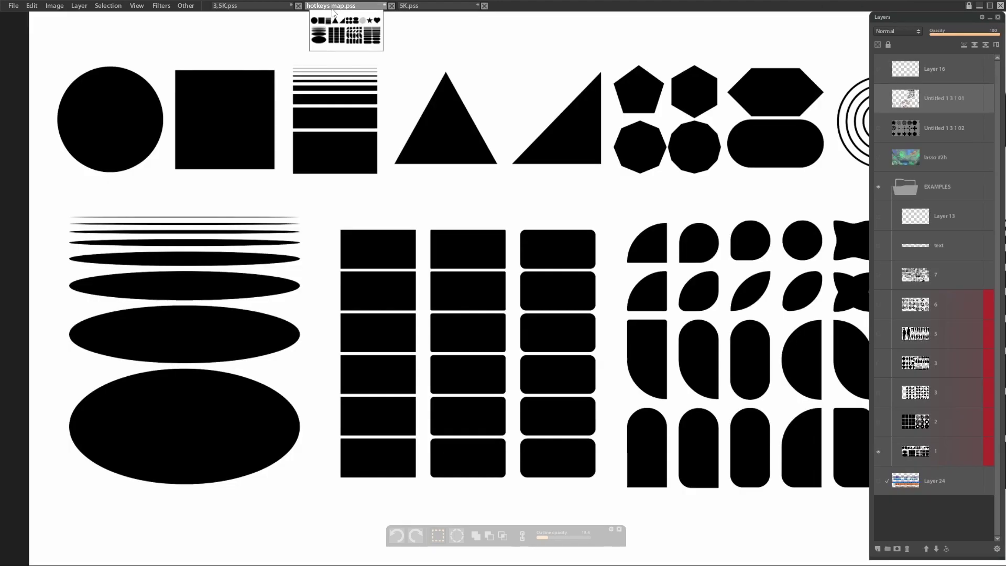
{"action": "left_click", "coordinate": [879, 450]}
{"action": "left_click", "coordinate": [880, 451]}
{"action": "left_click", "coordinate": [881, 424]}
{"action": "left_click", "coordinate": [880, 425]}
{"action": "left_click", "coordinate": [881, 449]}
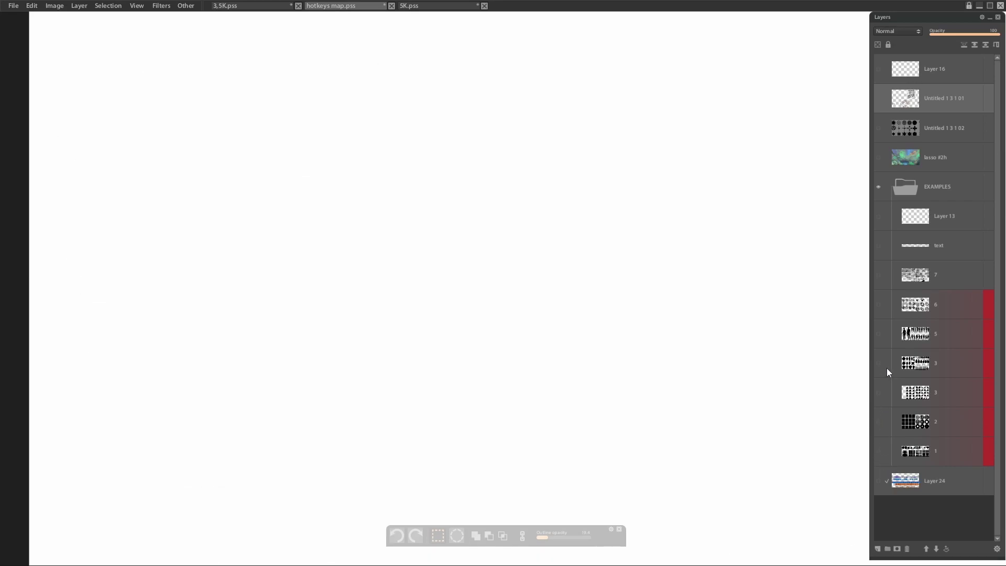
View the EXAMPLES sheet of diamonds and teardrops and the human silhouettes on layer 5, leaving the silhouettes hidden
{"action": "left_click", "coordinate": [879, 366]}
{"action": "scroll", "coordinate": [738, 287], "scroll_direction": "down", "scroll_amount": 3}
{"action": "scroll", "coordinate": [738, 287], "scroll_direction": "up", "scroll_amount": 1}
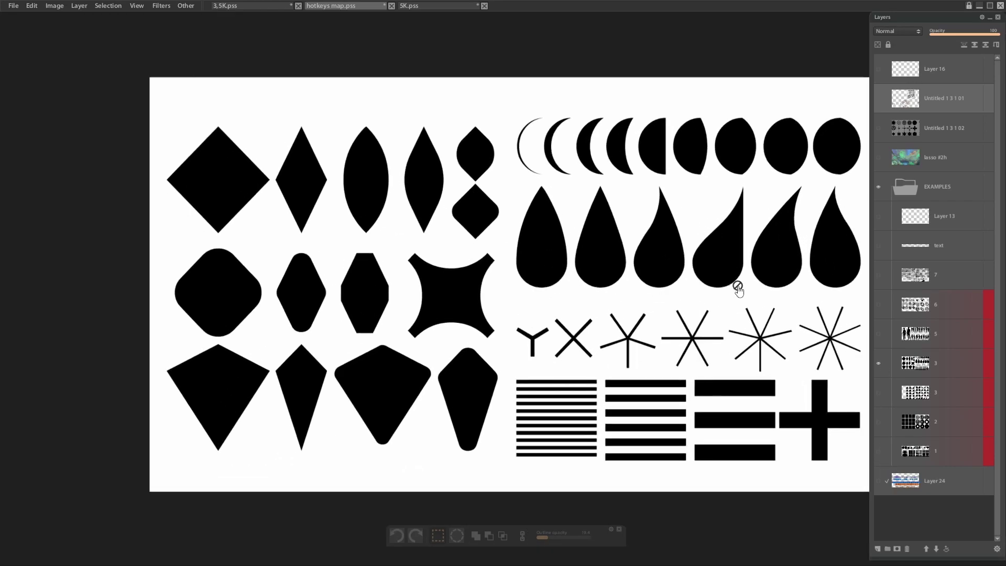
{"action": "left_click", "coordinate": [878, 334]}
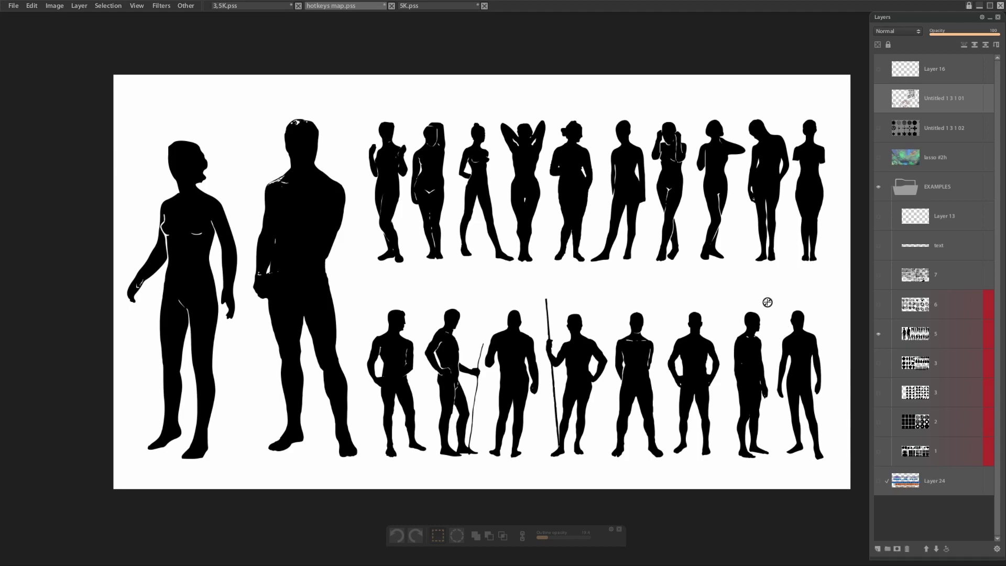
{"action": "left_click", "coordinate": [878, 334]}
Show the lasso painting layer above the EXAMPLES folder
{"action": "left_click", "coordinate": [877, 160]}
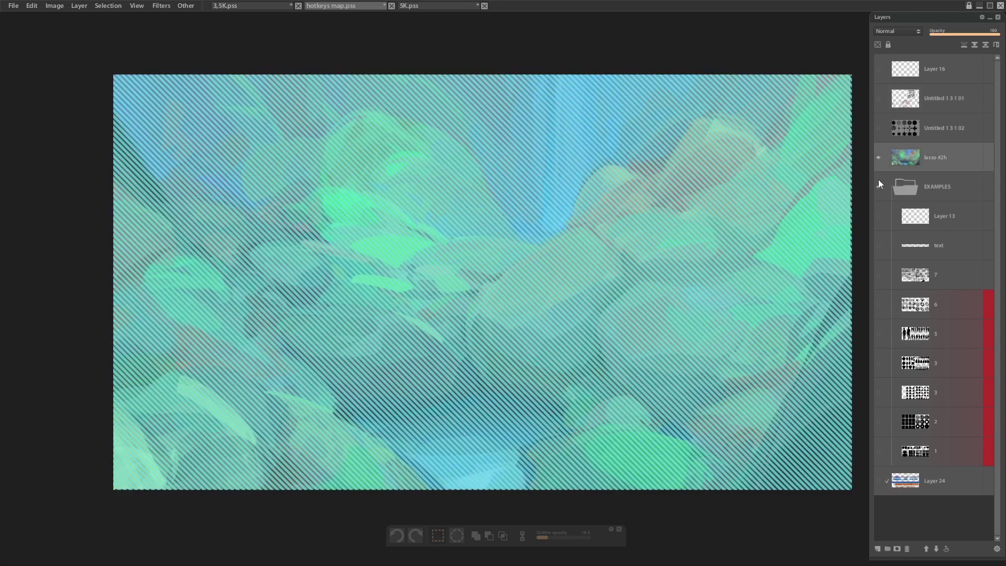
{"action": "left_click_drag", "start_coordinate": [736, 292], "coordinate": [676, 289]}
{"action": "scroll", "coordinate": [617, 294], "scroll_direction": "up", "scroll_amount": 2}
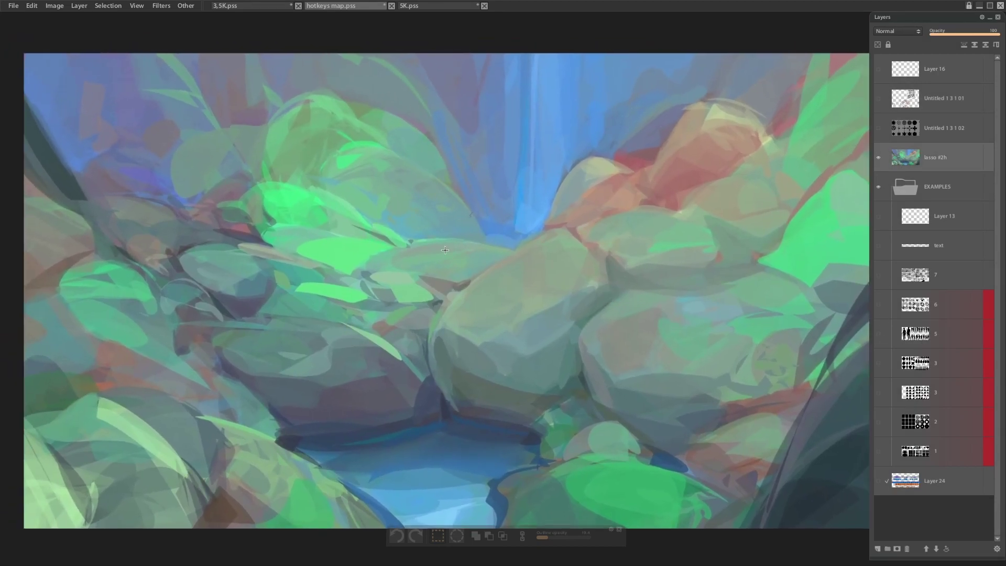
Set the Text tool's size to 500 for the vector shapes font, discarding the empty oversized text layer
{"action": "key", "text": "t"}
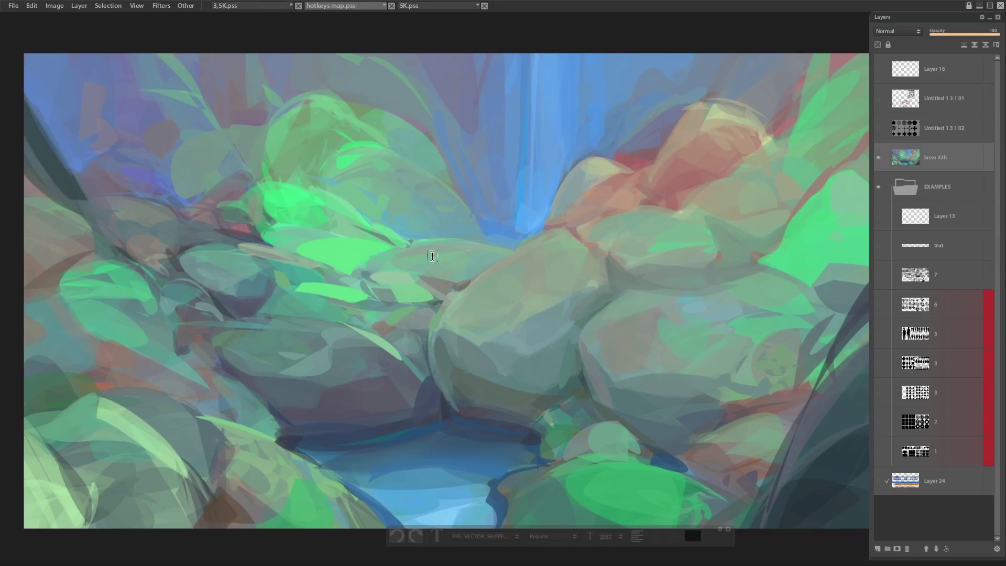
{"action": "left_click", "coordinate": [410, 255]}
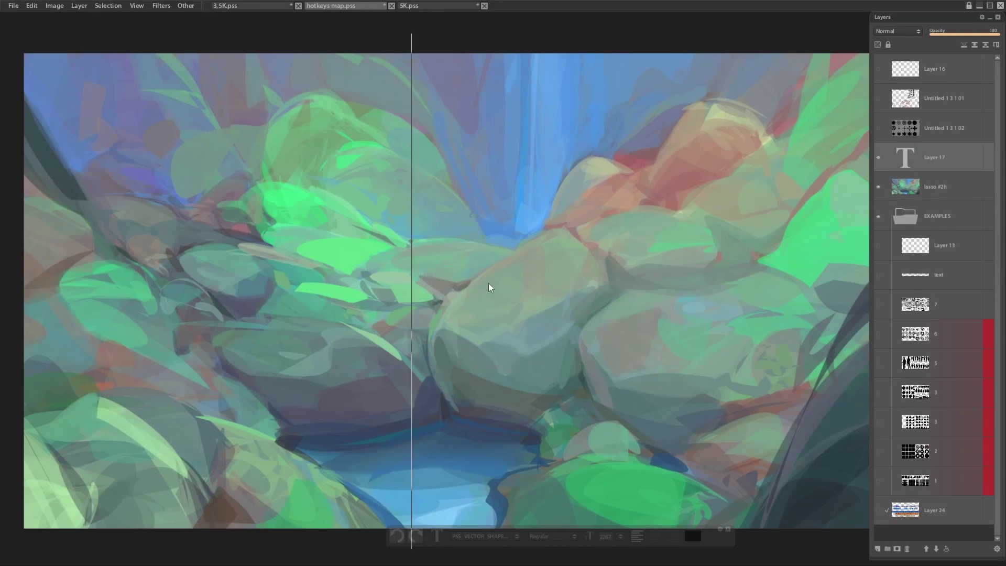
{"action": "key", "text": "Escape"}
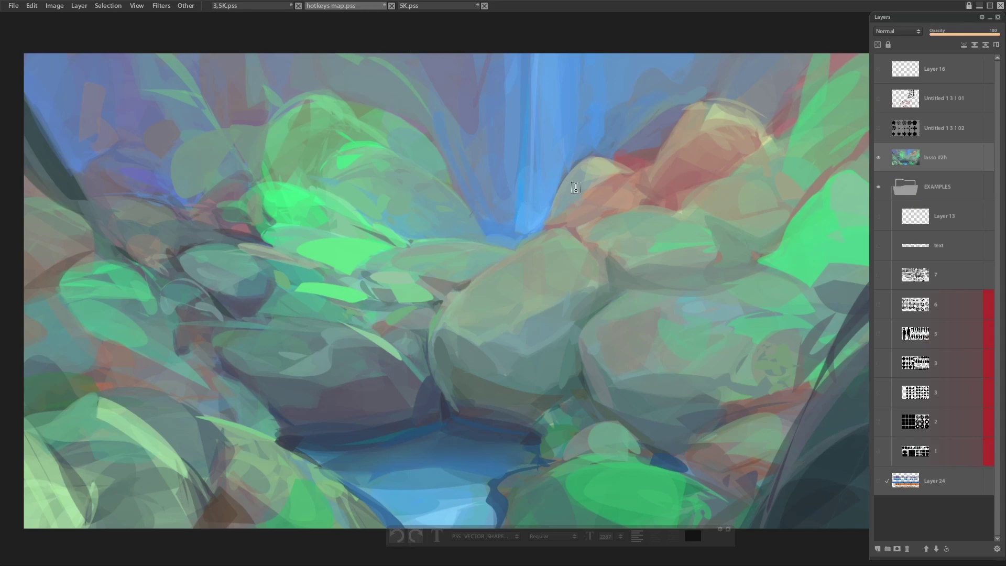
{"action": "left_click", "coordinate": [608, 536]}
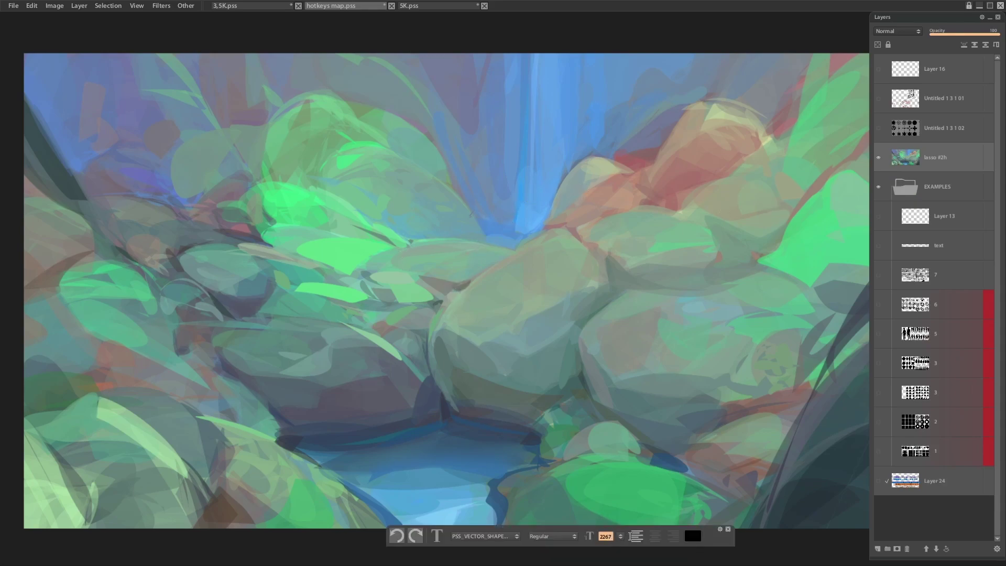
{"action": "type", "text": "100"}
{"action": "key", "text": "Return"}
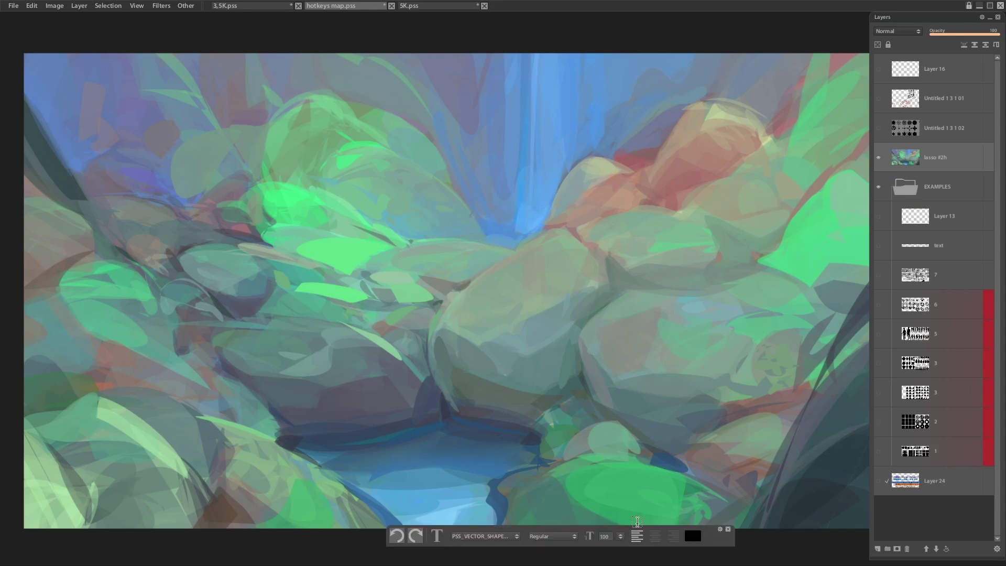
Add the human silhouettes to the painting as a text layer, scale them up to nearly the full canvas height and rasterize the layer
{"action": "left_click", "coordinate": [435, 265]}
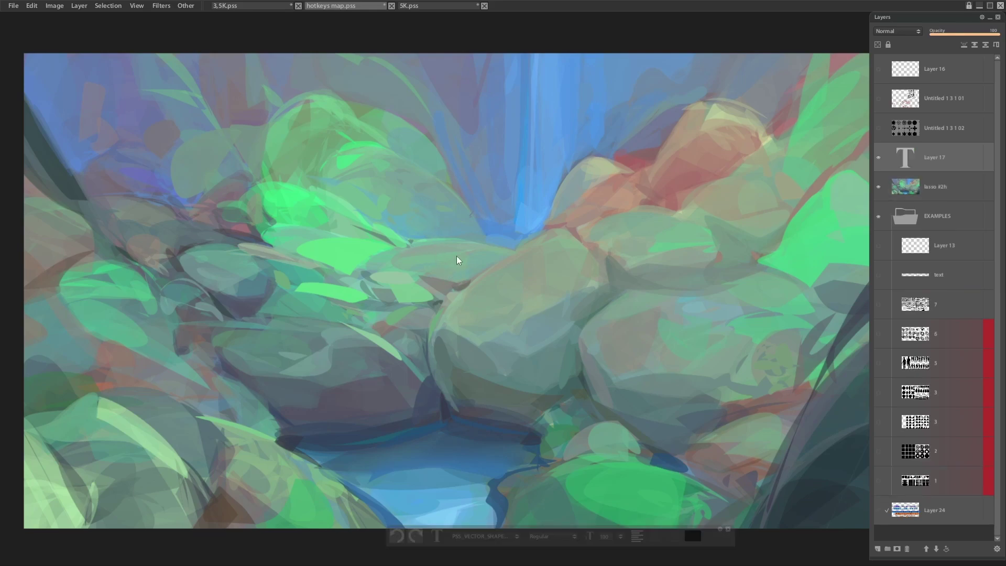
{"action": "type", "text": "a"}
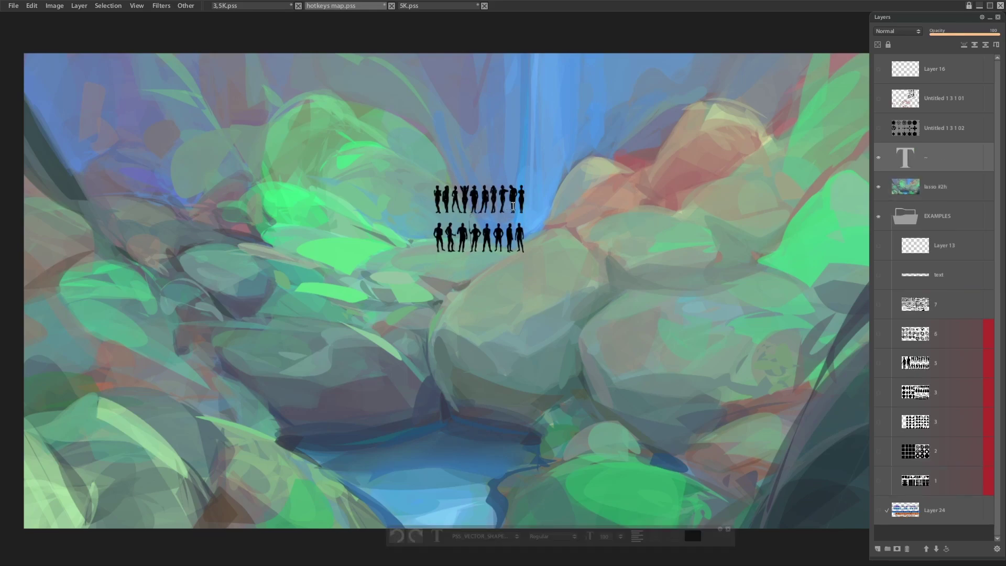
{"action": "key", "text": "ctrl+t"}
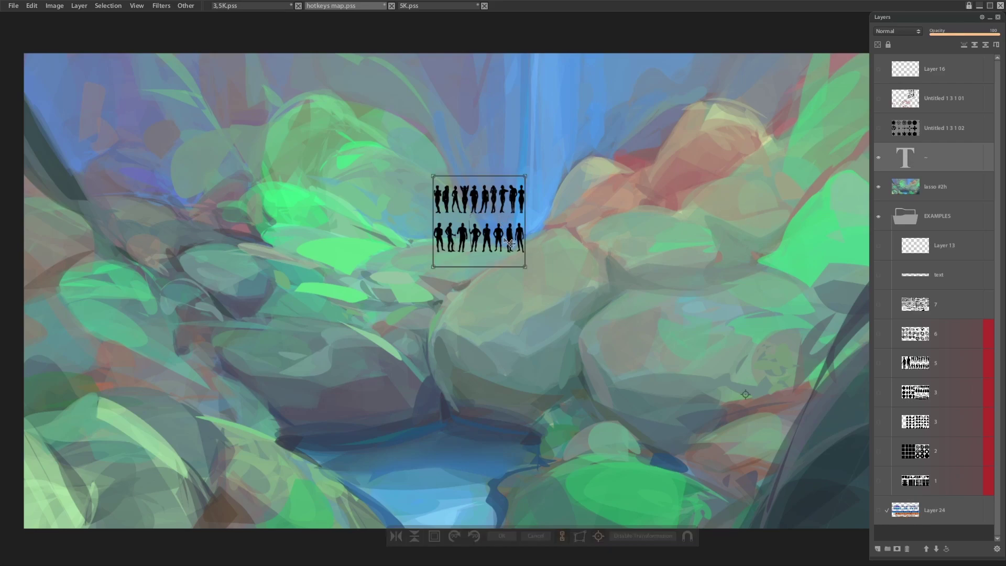
{"action": "scroll", "coordinate": [503, 210], "scroll_direction": "up", "scroll_amount": 8}
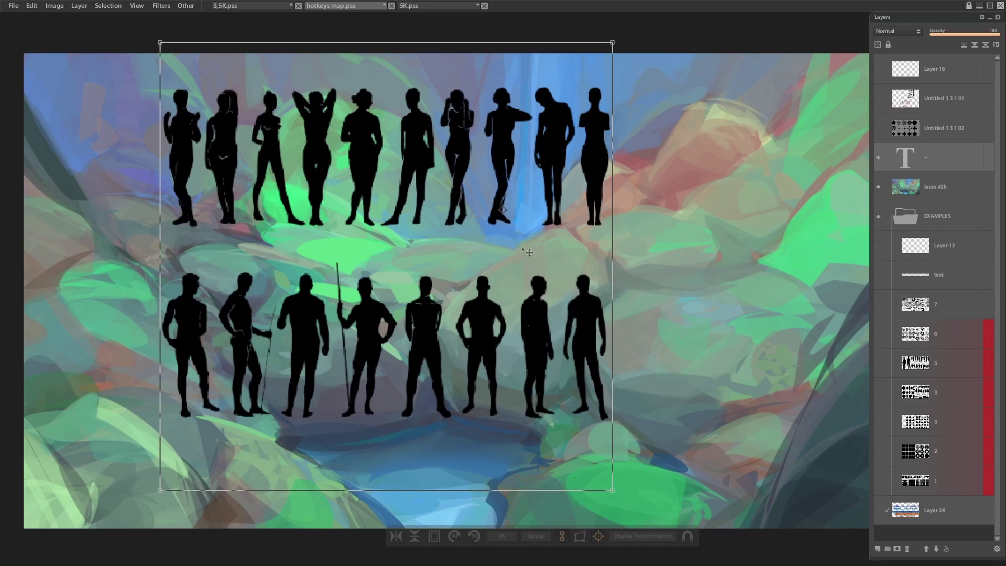
{"action": "scroll", "coordinate": [488, 274], "scroll_direction": "up", "scroll_amount": 3}
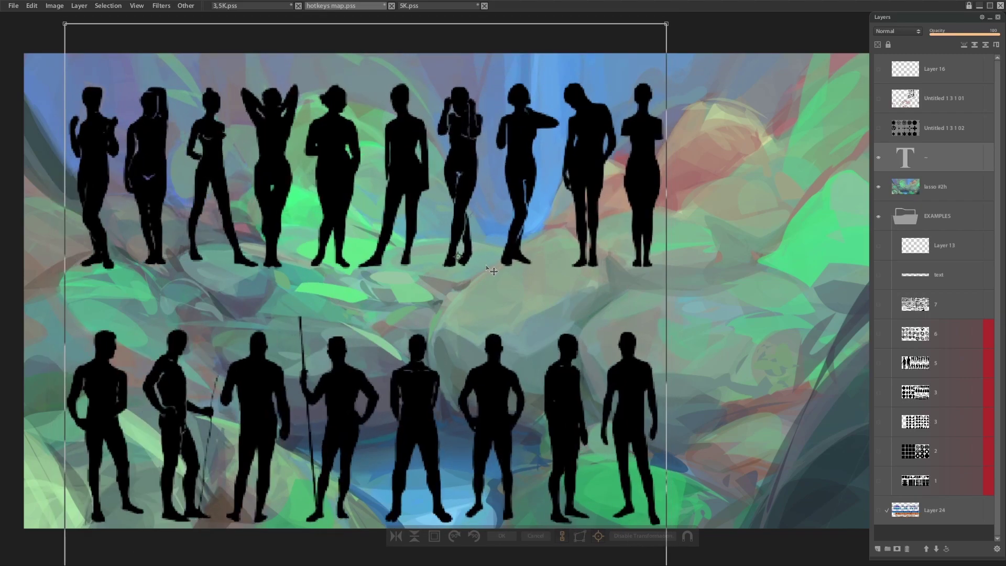
{"action": "key", "text": "Return"}
{"action": "right_click", "coordinate": [941, 175]}
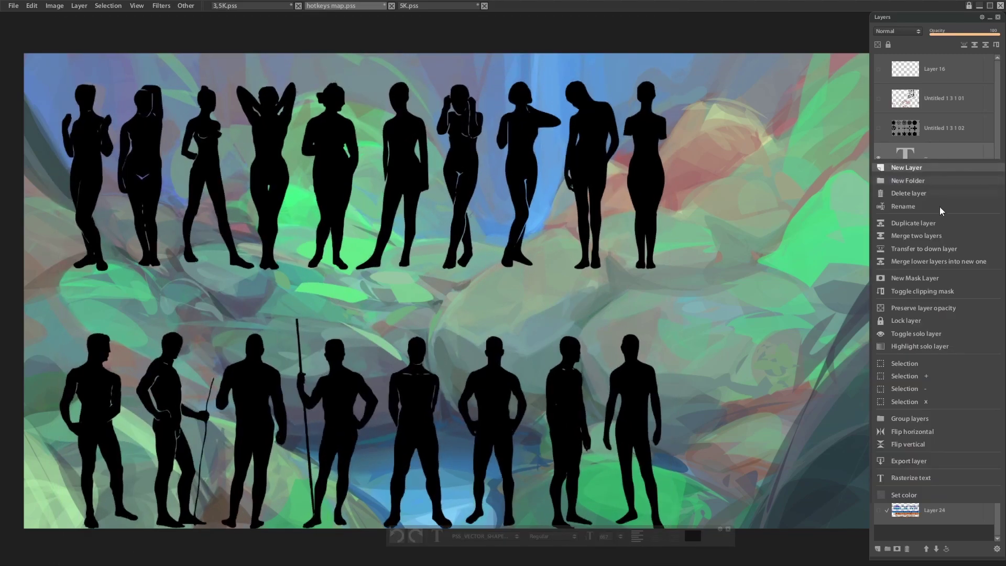
{"action": "left_click", "coordinate": [922, 481]}
Lasso the seventh figure of the upper row with Detach as the next action, and delete the layer holding the remaining silhouettes
{"action": "key", "text": "l"}
{"action": "left_click", "coordinate": [637, 538]}
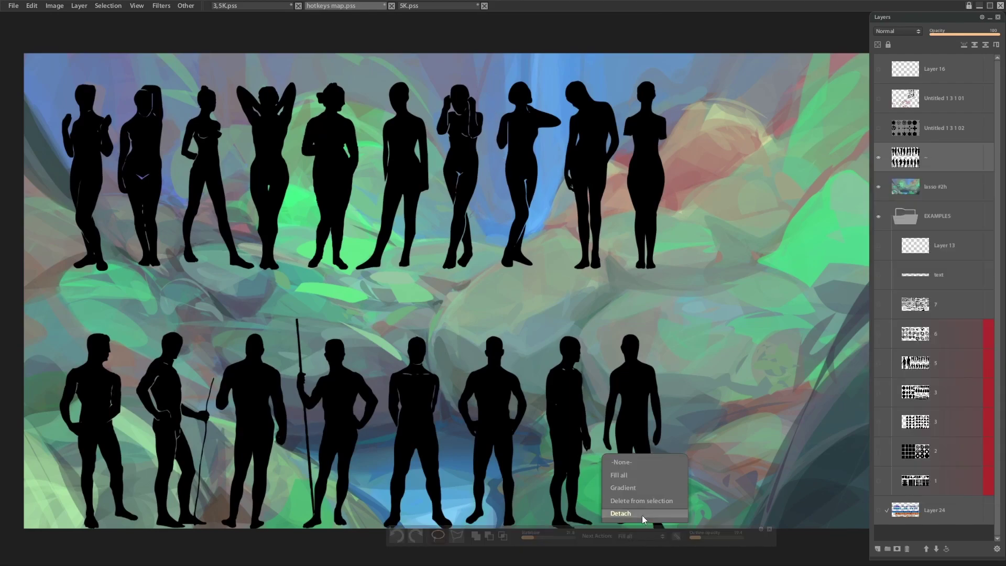
{"action": "left_click", "coordinate": [620, 513]}
{"action": "mouse_move", "coordinate": [487, 82]}
{"action": "left_mouse_down"}
{"action": "mouse_move", "coordinate": [452, 64]}
{"action": "mouse_move", "coordinate": [434, 131]}
{"action": "mouse_move", "coordinate": [476, 293]}
{"action": "mouse_move", "coordinate": [490, 97]}
{"action": "left_mouse_up"}
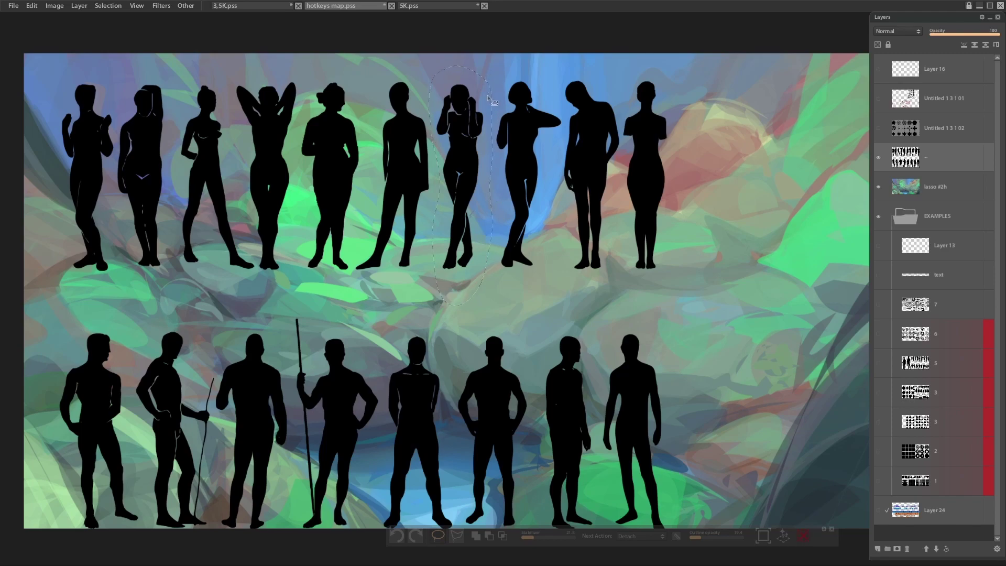
{"action": "left_click", "coordinate": [464, 68]}
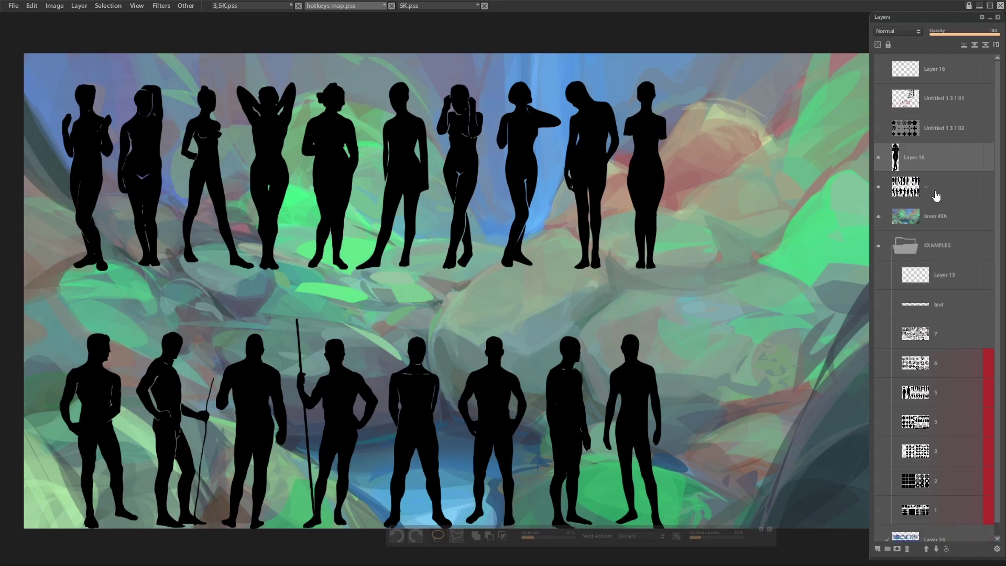
{"action": "left_click", "coordinate": [940, 190]}
{"action": "key", "text": "Delete"}
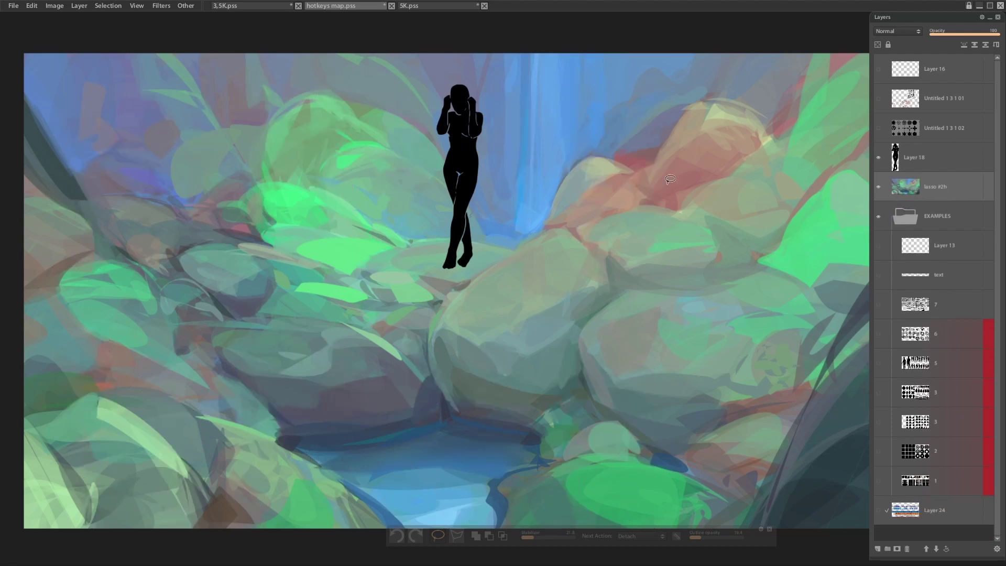
Recolour the isolated silhouette on Layer 18 a dark slate blue, preserving the layer's opacity
{"action": "key", "text": "c"}
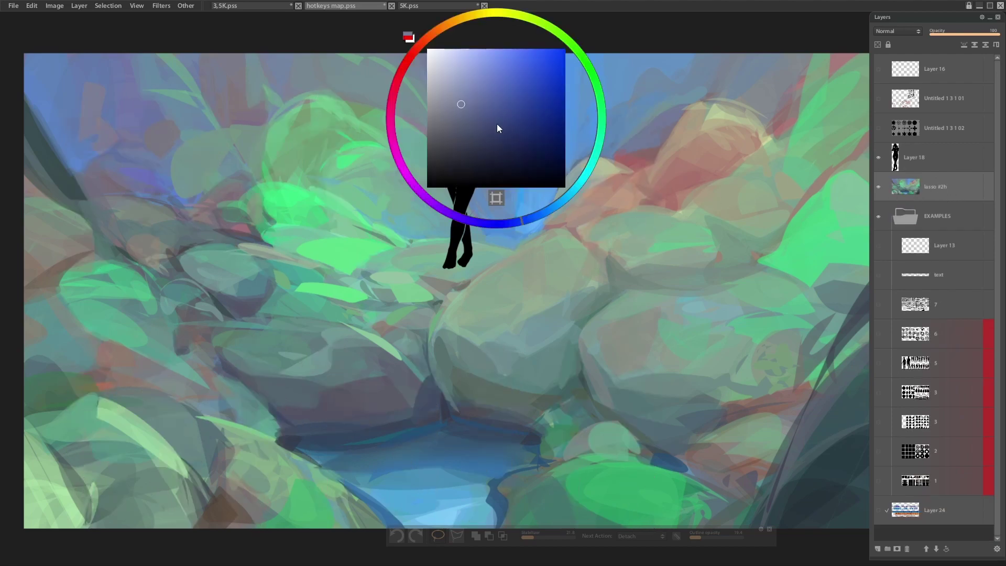
{"action": "left_click", "coordinate": [475, 137]}
{"action": "left_click", "coordinate": [923, 149]}
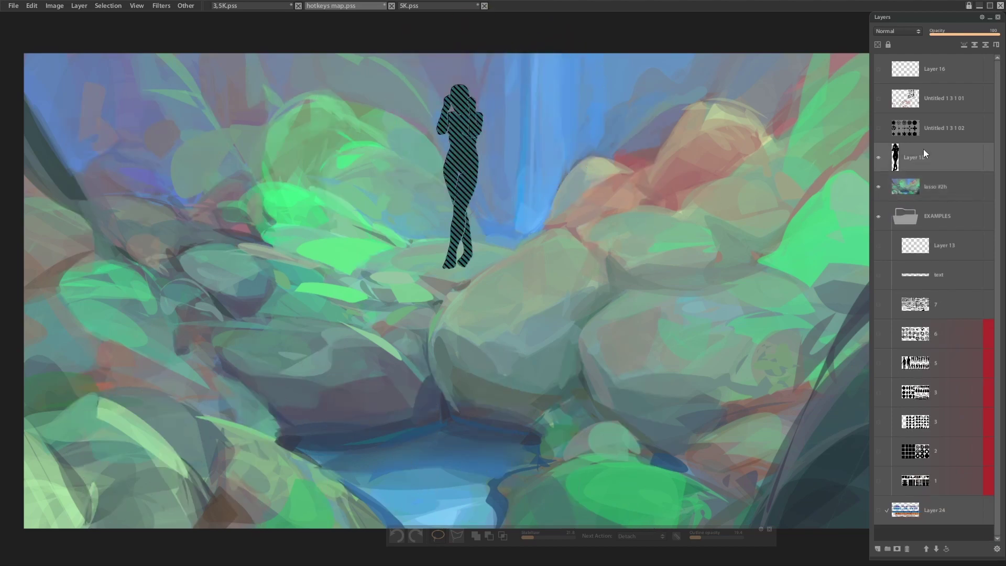
{"action": "key", "text": "Tab"}
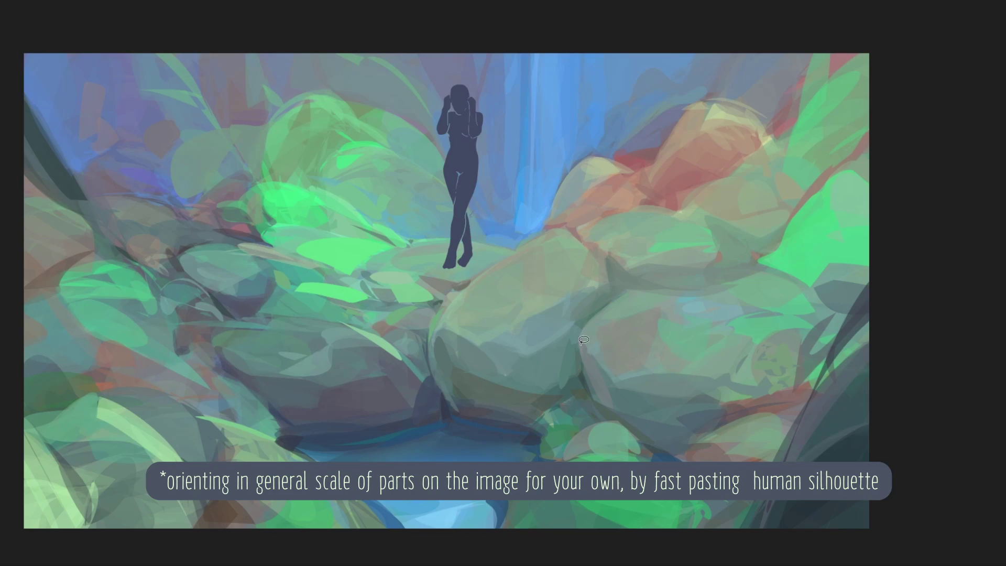
{"action": "key", "text": "Tab"}
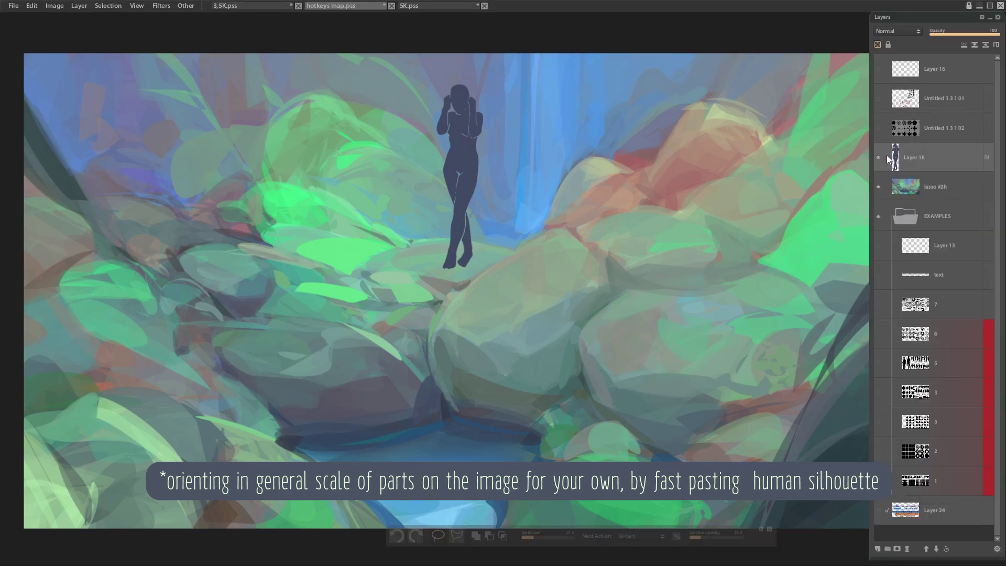
View EXAMPLES sheets 6 and 7 and the hotkeys map on Layer 24, with the silhouette and painting layers hidden
{"action": "left_click", "coordinate": [880, 157]}
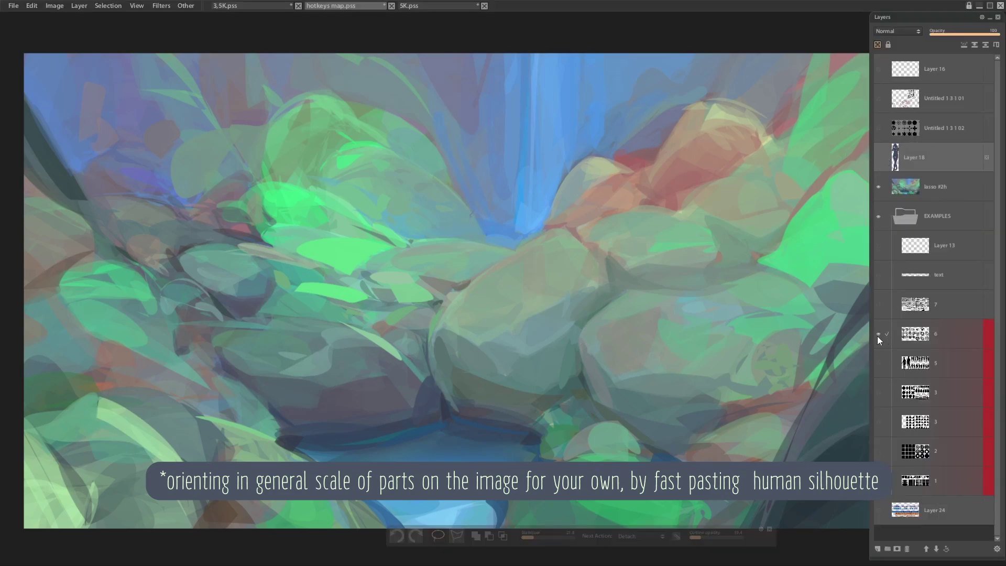
{"action": "left_click", "coordinate": [878, 187]}
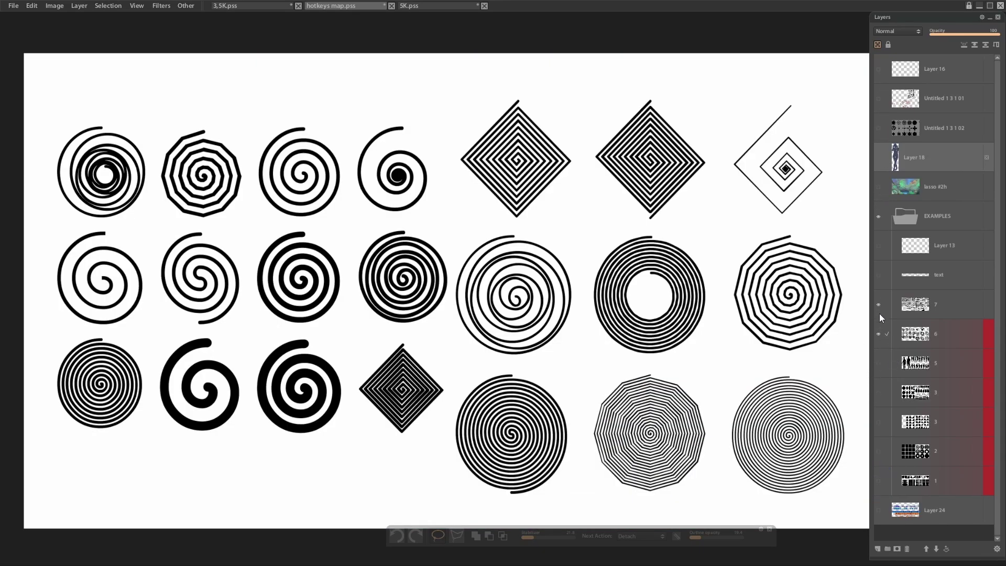
{"action": "left_click", "coordinate": [879, 305]}
{"action": "left_click", "coordinate": [879, 334]}
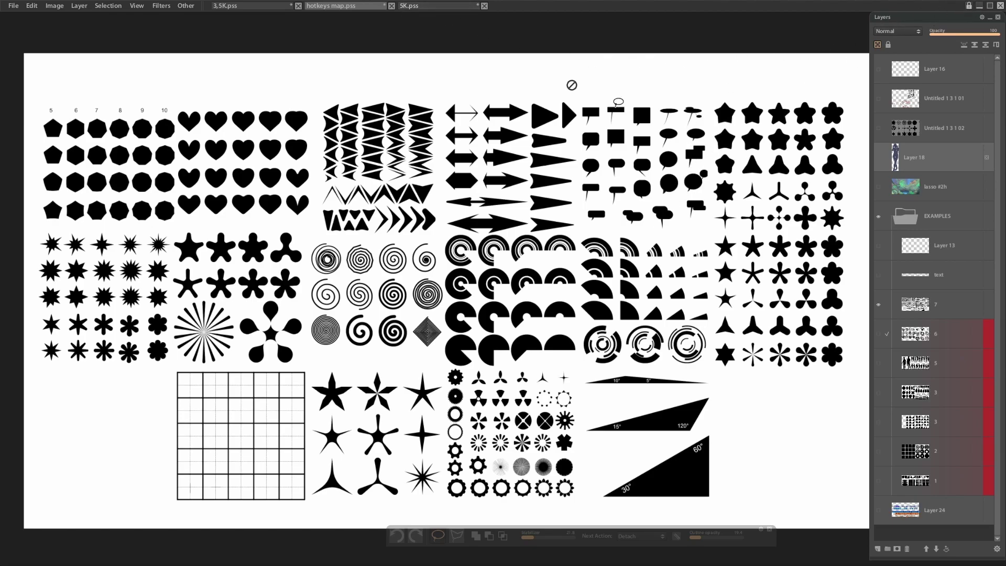
{"action": "left_click", "coordinate": [879, 509]}
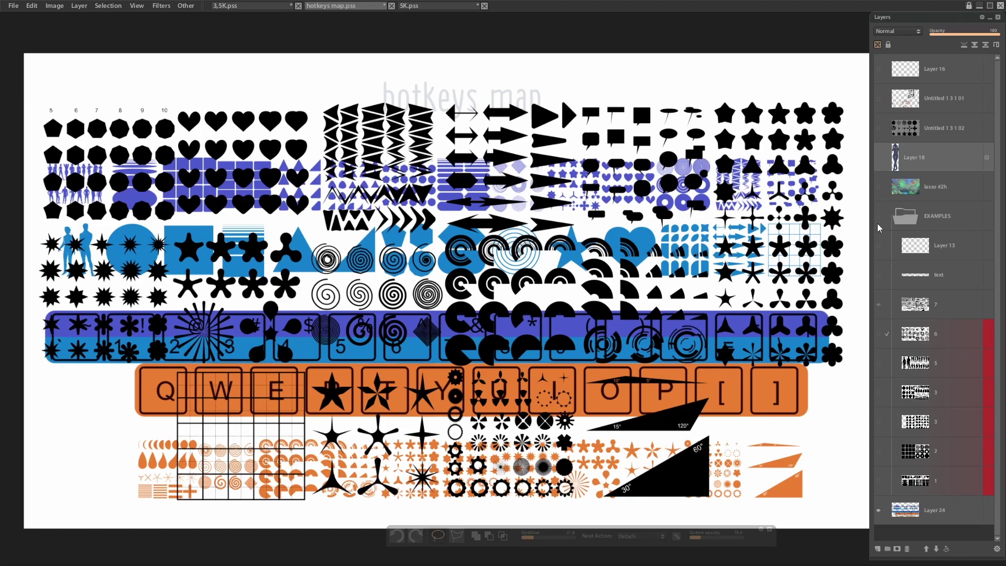
{"action": "left_click", "coordinate": [877, 217]}
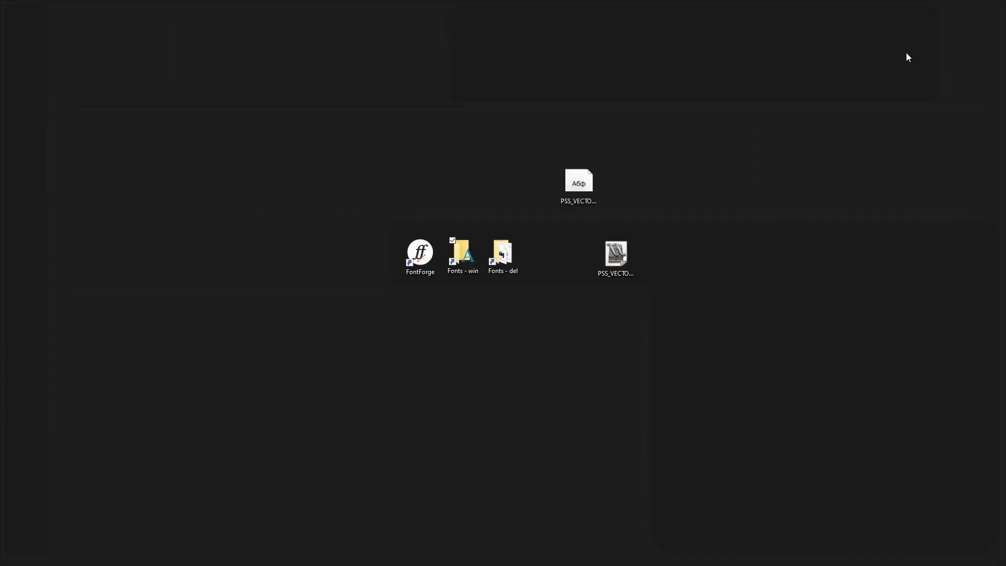
Launch FontForge from the desktop and create a new font
{"action": "double_click", "coordinate": [419, 255]}
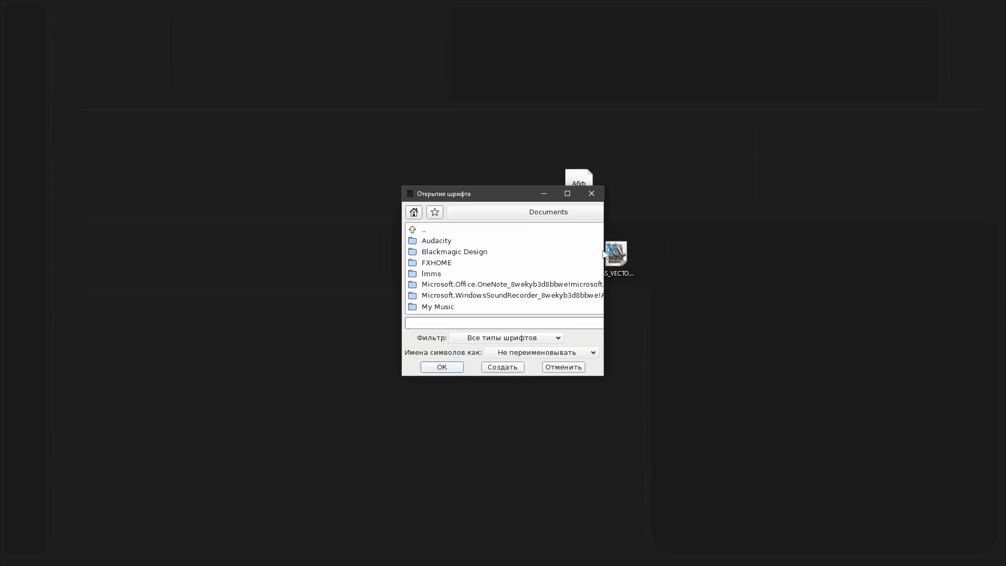
{"action": "left_click", "coordinate": [503, 368]}
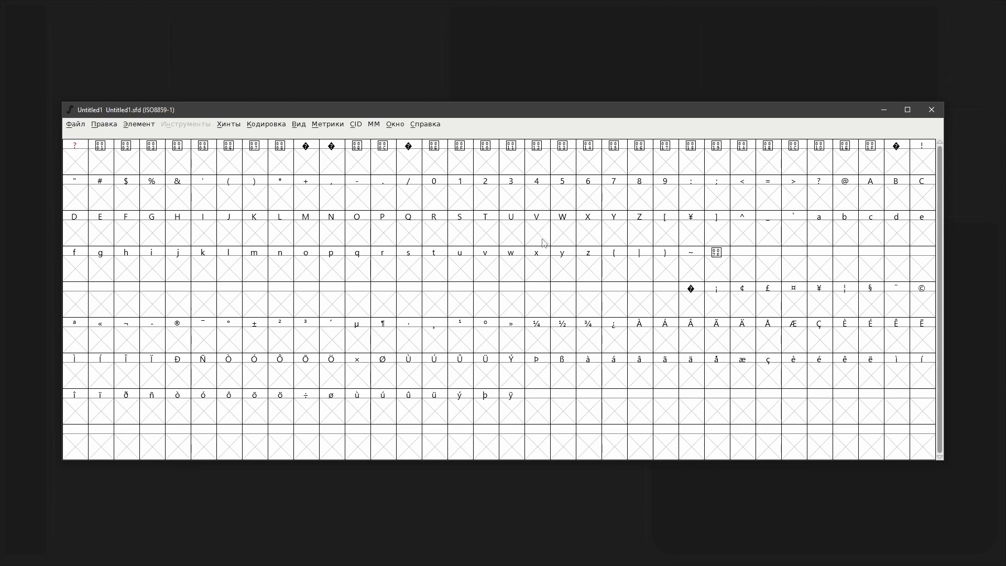
Open the digit zero glyph for editing and draw a tilted hexagon about 320 units wide near its upper left corner
{"action": "double_click", "coordinate": [435, 199]}
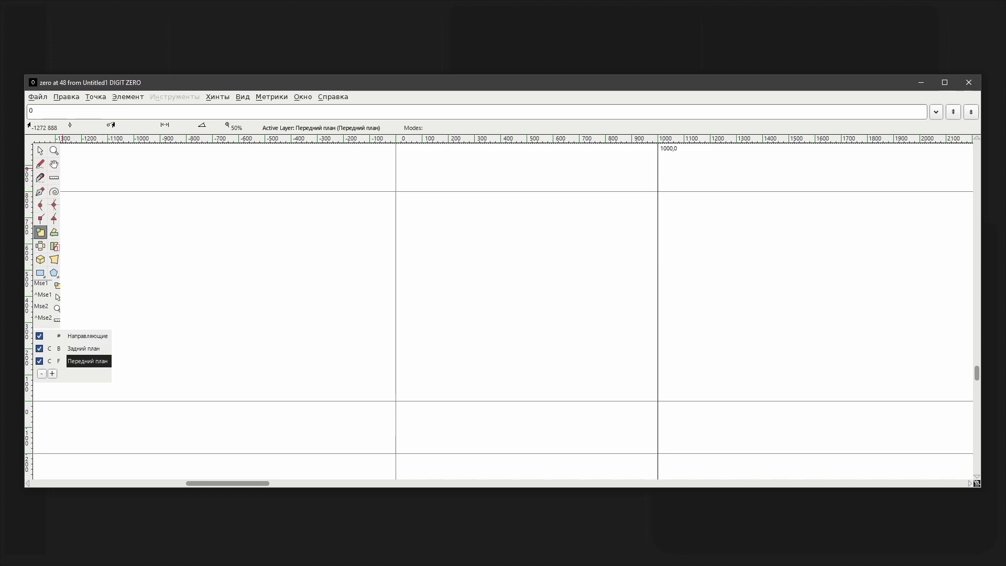
{"action": "left_click", "coordinate": [53, 273]}
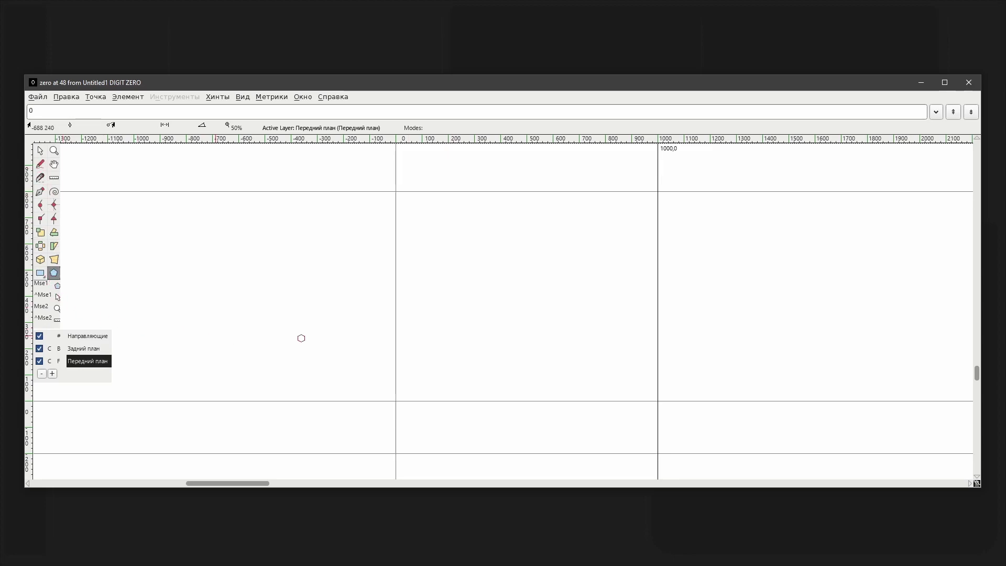
{"action": "left_click_drag", "start_coordinate": [430, 241], "coordinate": [438, 275]}
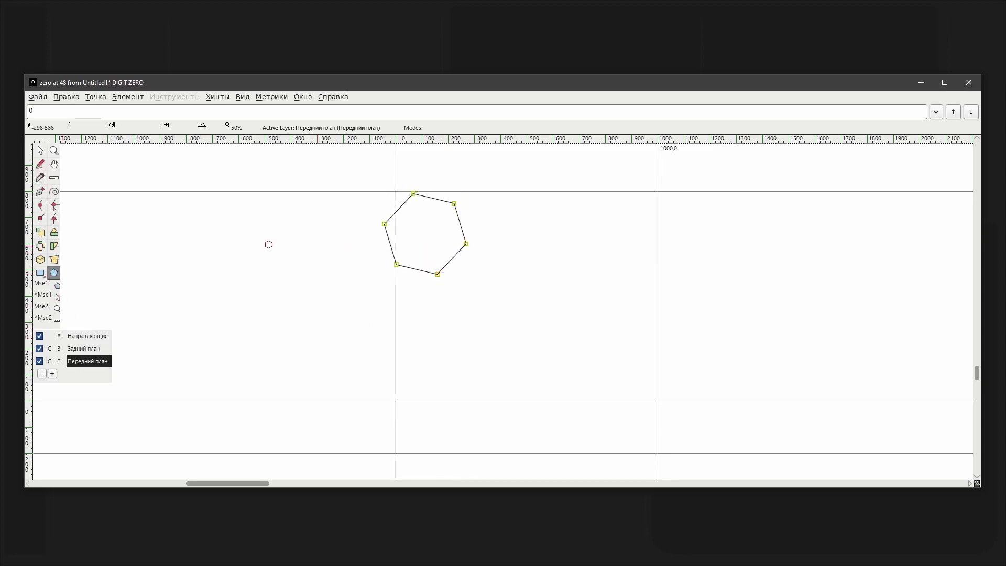
Try a freehand stroke beside the hexagon and a horizontal stretch of the hexagon, undoing both
{"action": "left_click", "coordinate": [41, 164]}
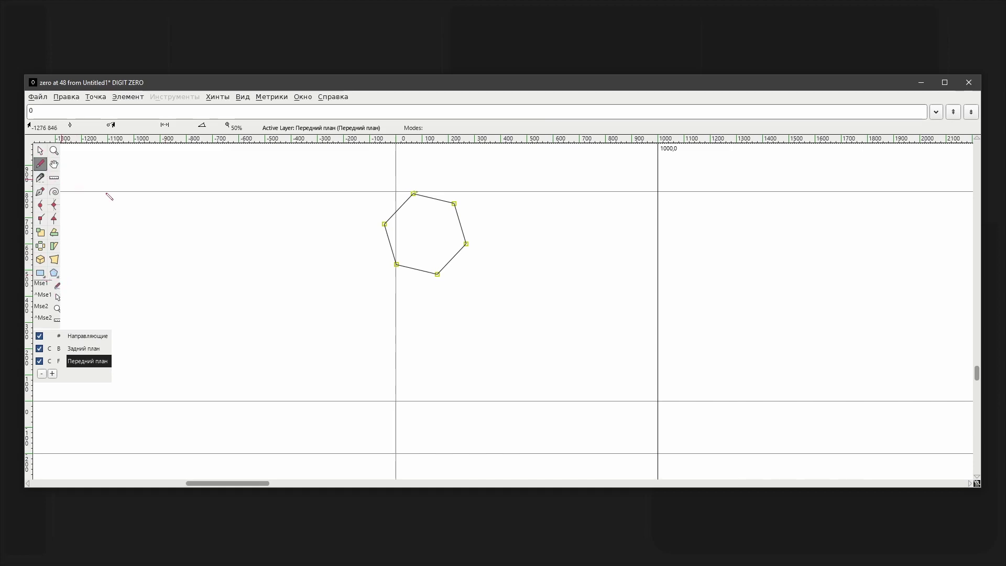
{"action": "mouse_move", "coordinate": [520, 237]}
{"action": "left_mouse_down"}
{"action": "mouse_move", "coordinate": [499, 319]}
{"action": "mouse_move", "coordinate": [560, 254]}
{"action": "mouse_move", "coordinate": [522, 241]}
{"action": "left_mouse_up"}
{"action": "key", "text": "ctrl+z"}
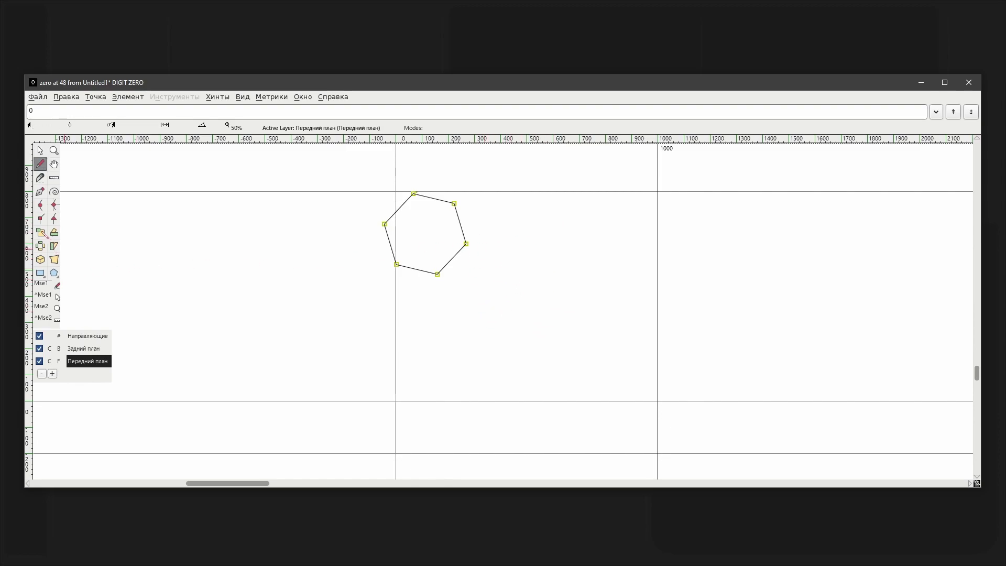
{"action": "left_click", "coordinate": [41, 233]}
{"action": "left_click_drag", "start_coordinate": [374, 192], "coordinate": [487, 190]}
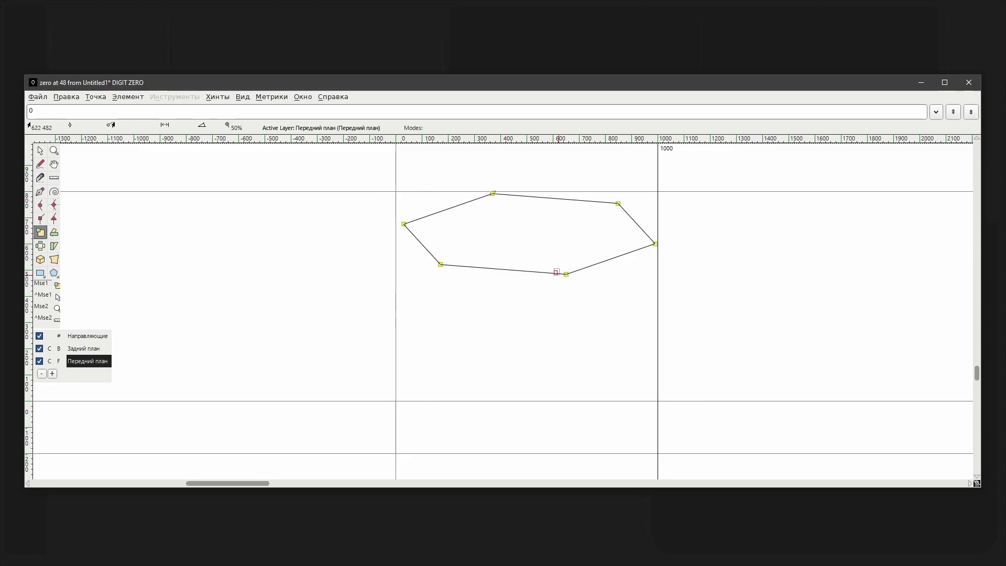
{"action": "key", "text": "ctrl+z"}
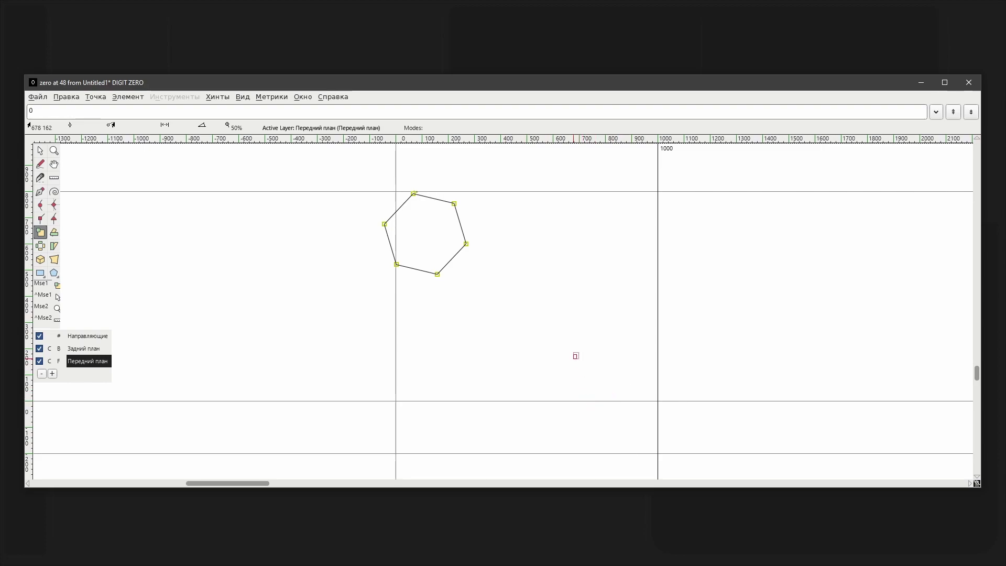
Close the digit zero glyph window and select the digit one glyph in the font grid
{"action": "left_click", "coordinate": [968, 82]}
{"action": "left_click", "coordinate": [462, 202]}
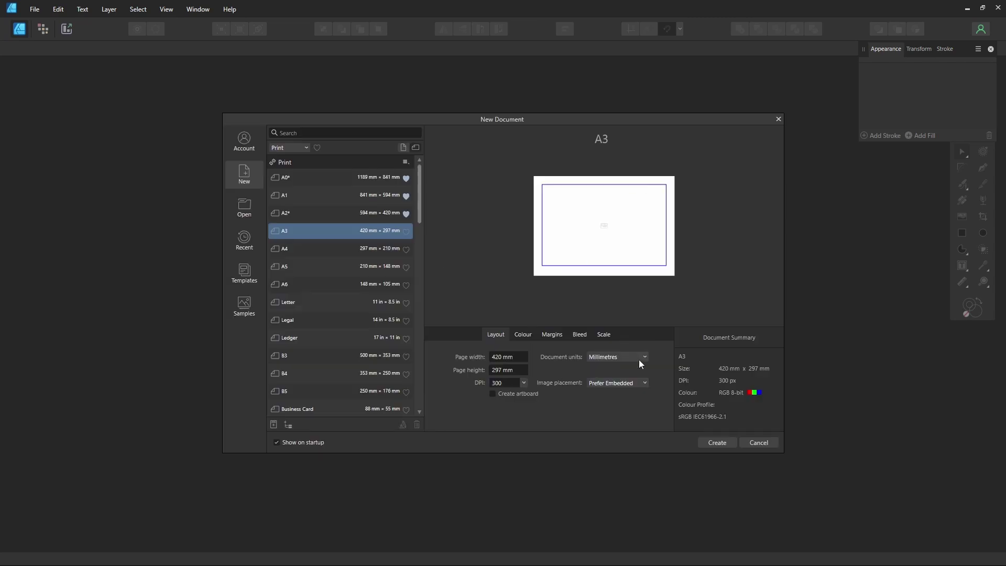
Switch from FontForge to Affinity Designer and open the choice of document units for the new A3 document
{"action": "key", "text": "alt+Tab"}
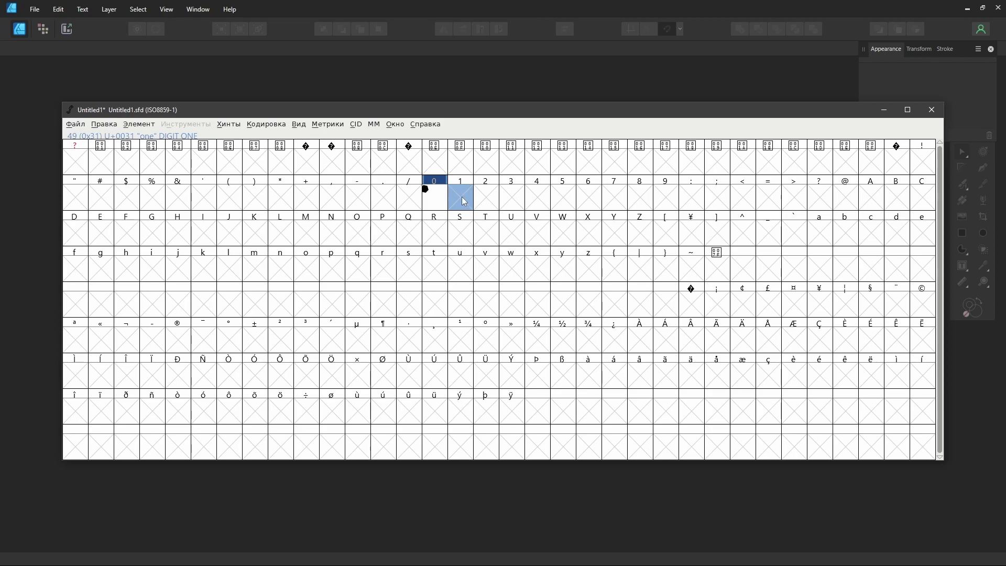
{"action": "left_click", "coordinate": [640, 75]}
{"action": "left_click", "coordinate": [602, 356]}
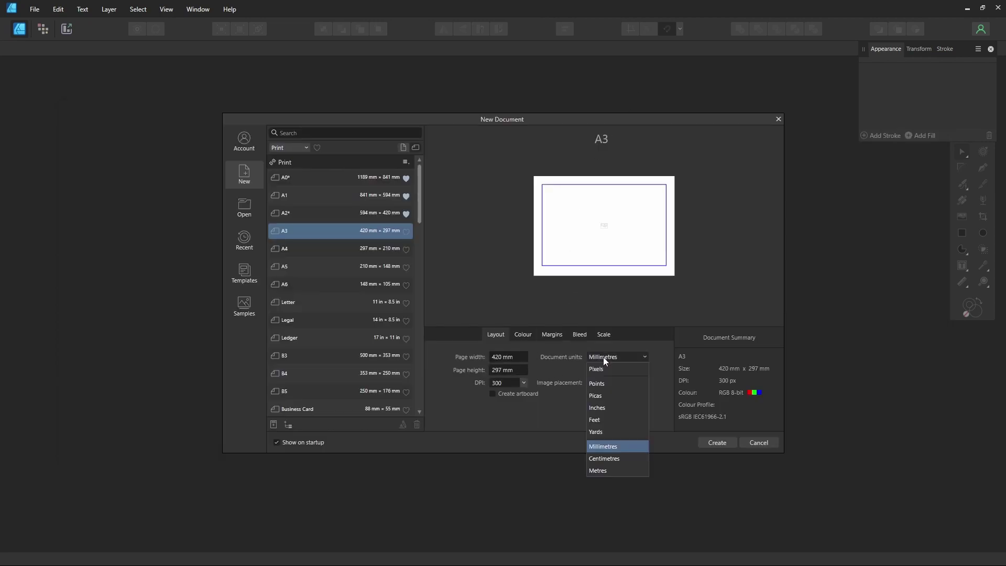
Create a new document in pixels with a page width and height of 1000 px
{"action": "left_click", "coordinate": [606, 368]}
{"action": "type", "text": "1000"}
{"action": "key", "text": "Tab"}
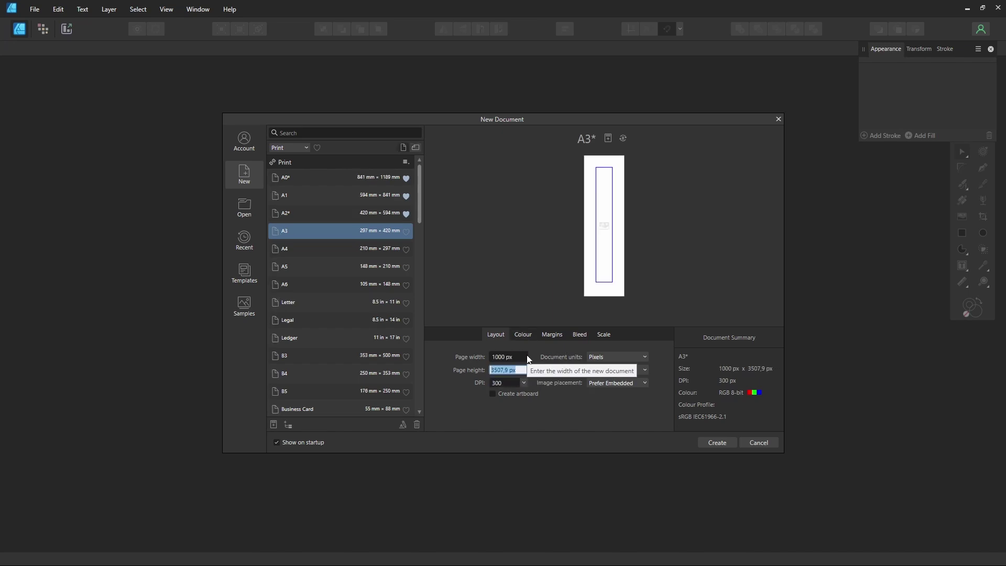
{"action": "type", "text": "1000"}
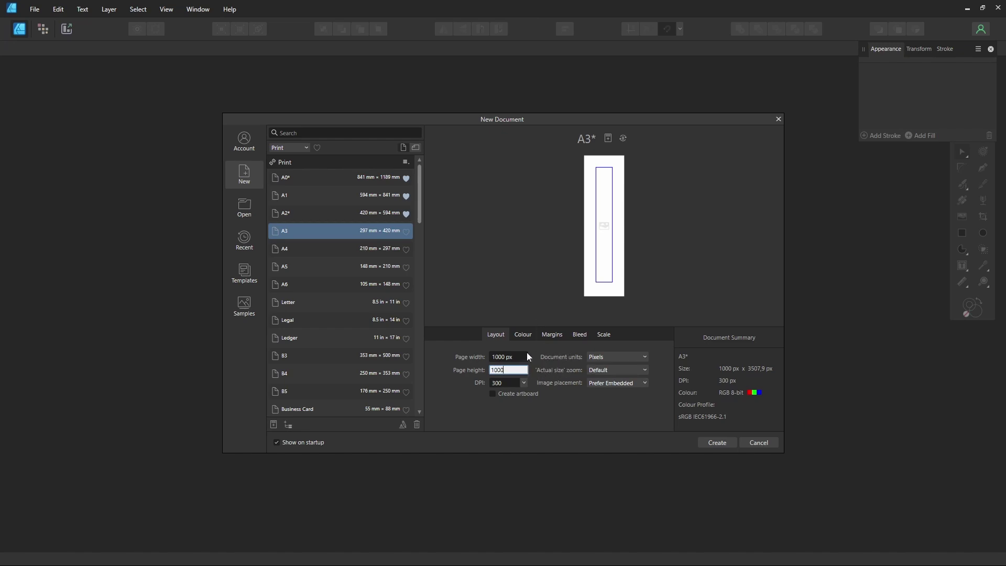
{"action": "left_click", "coordinate": [520, 358]}
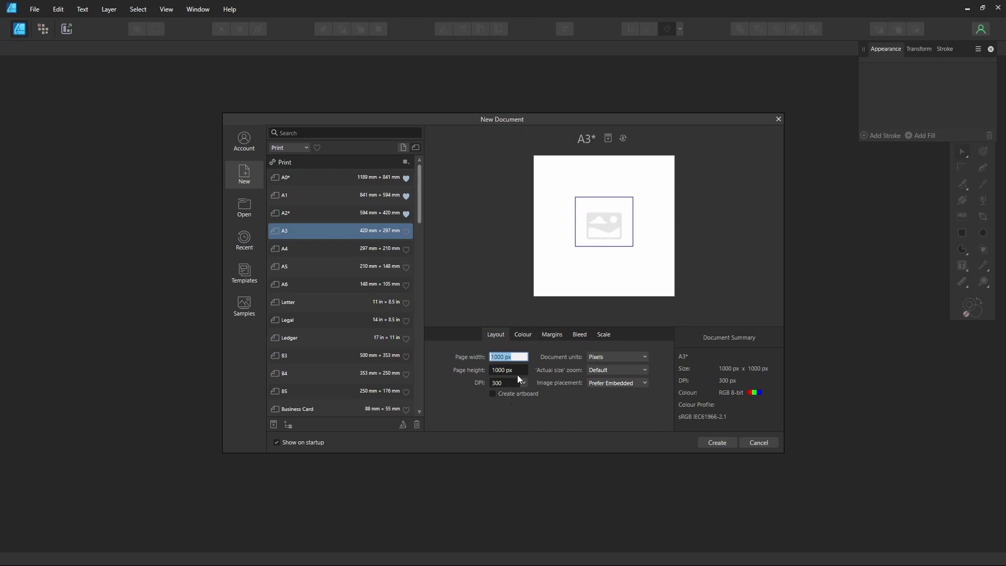
{"action": "left_click", "coordinate": [717, 444]}
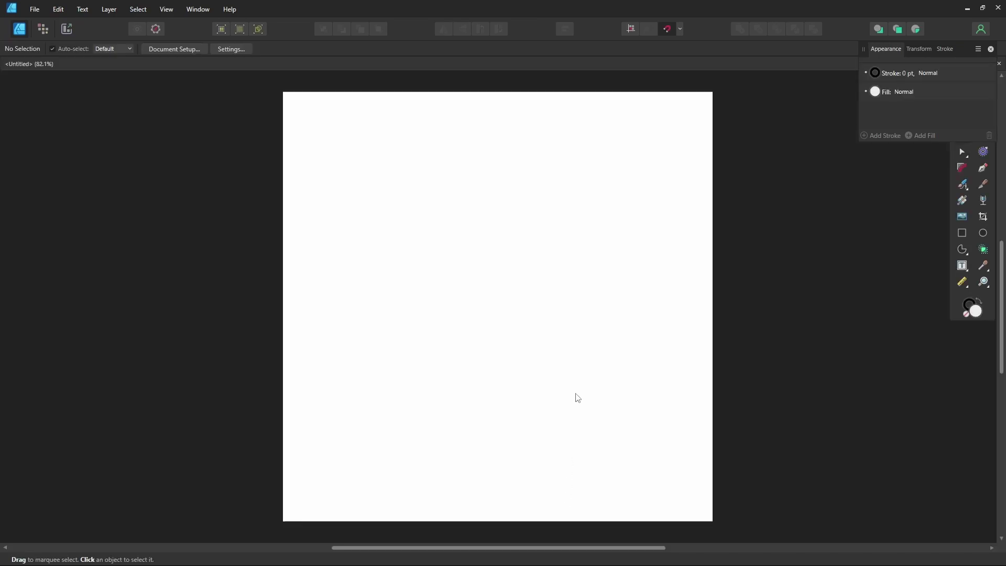
Draw a large three-quarter pie shape and centre it on the page
{"action": "left_click", "coordinate": [962, 250]}
{"action": "left_click_drag", "start_coordinate": [368, 156], "coordinate": [657, 460]}
{"action": "key", "text": "v"}
{"action": "left_click_drag", "start_coordinate": [614, 383], "coordinate": [581, 369]}
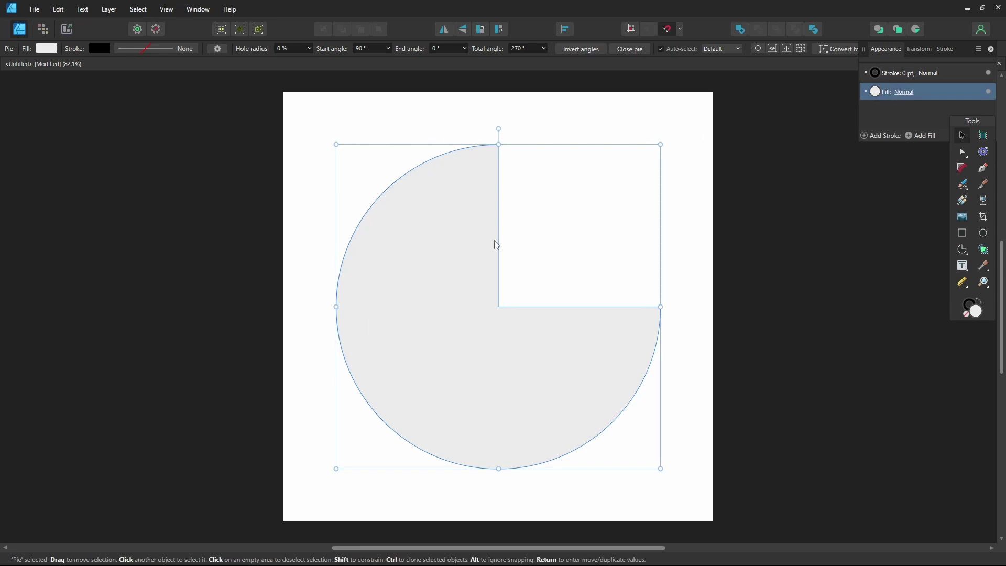
Fill the pie with black and set its stroke width to 0.6 pt
{"action": "left_click", "coordinate": [875, 91]}
{"action": "left_click_drag", "start_coordinate": [864, 191], "coordinate": [802, 235]}
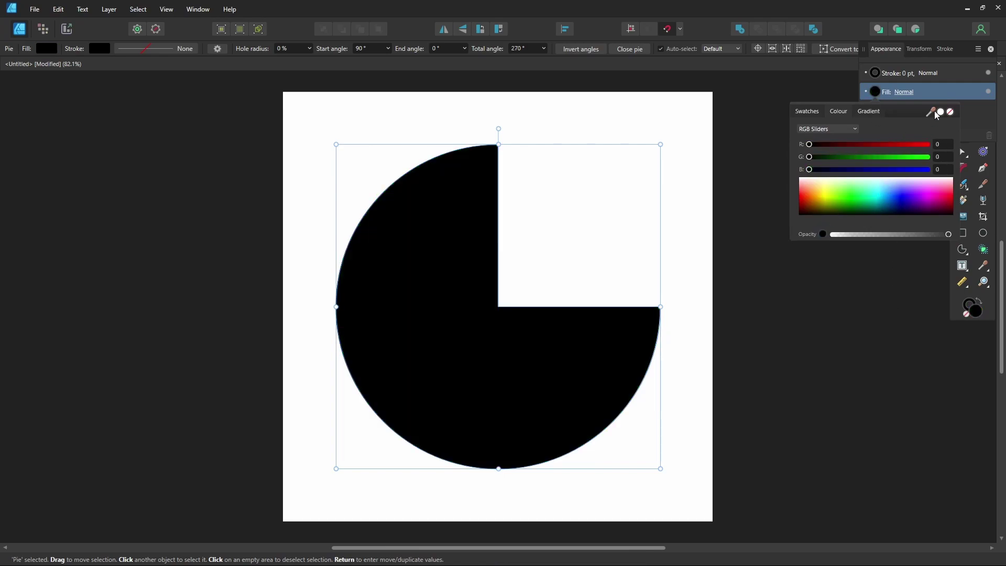
{"action": "left_click", "coordinate": [903, 77]}
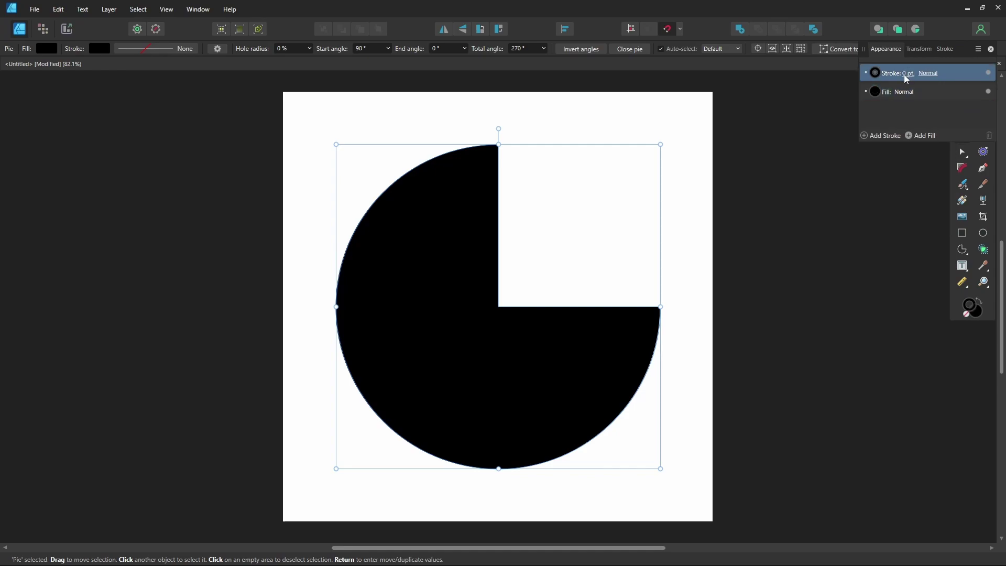
{"action": "left_click", "coordinate": [904, 72]}
{"action": "left_click", "coordinate": [885, 107]}
{"action": "left_click_drag", "start_coordinate": [884, 108], "coordinate": [885, 108]}
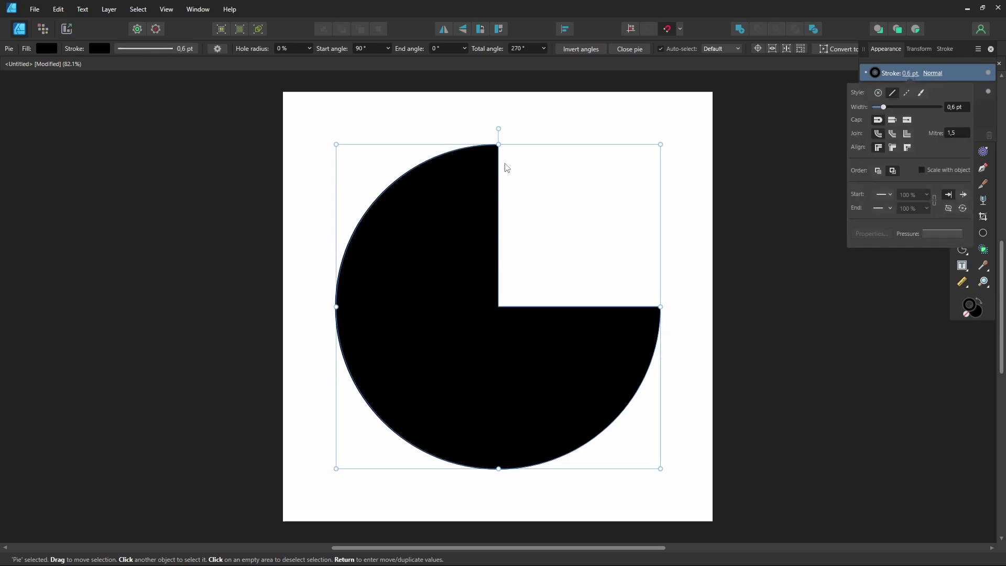
{"action": "left_click", "coordinate": [854, 218]}
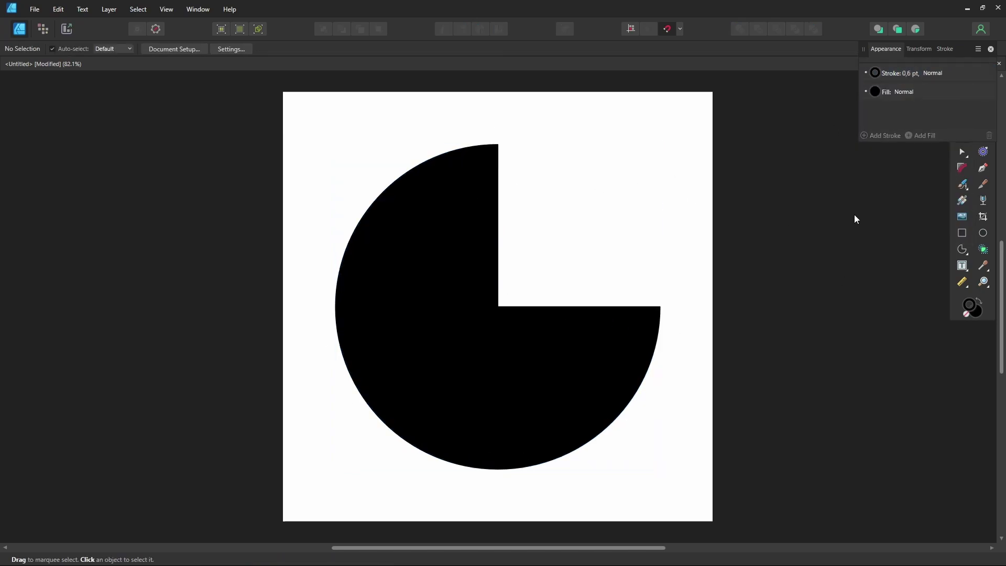
Remove the pie's fill so only its black outline is drawn
{"action": "left_click", "coordinate": [886, 97]}
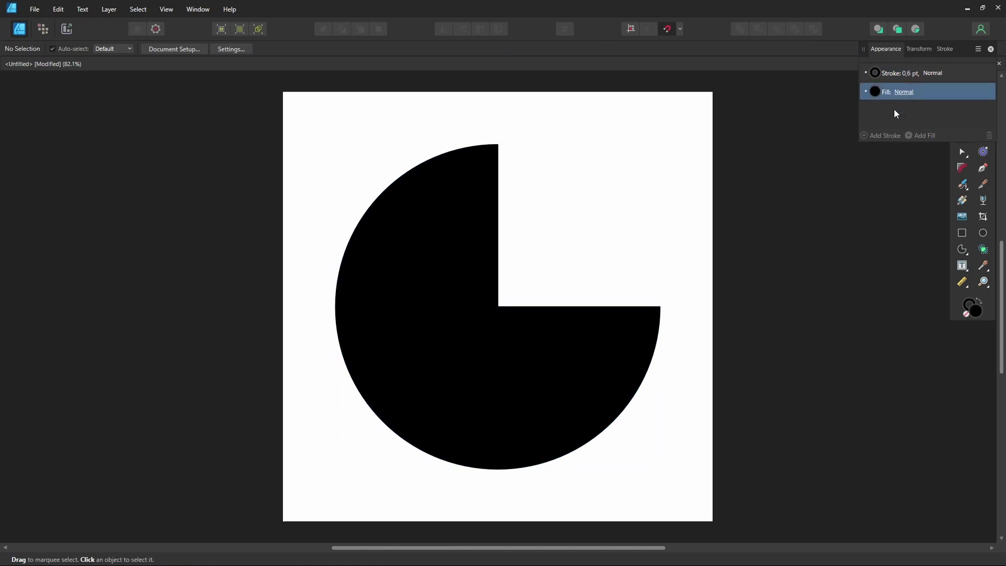
{"action": "left_click", "coordinate": [875, 92]}
{"action": "left_click", "coordinate": [950, 111]}
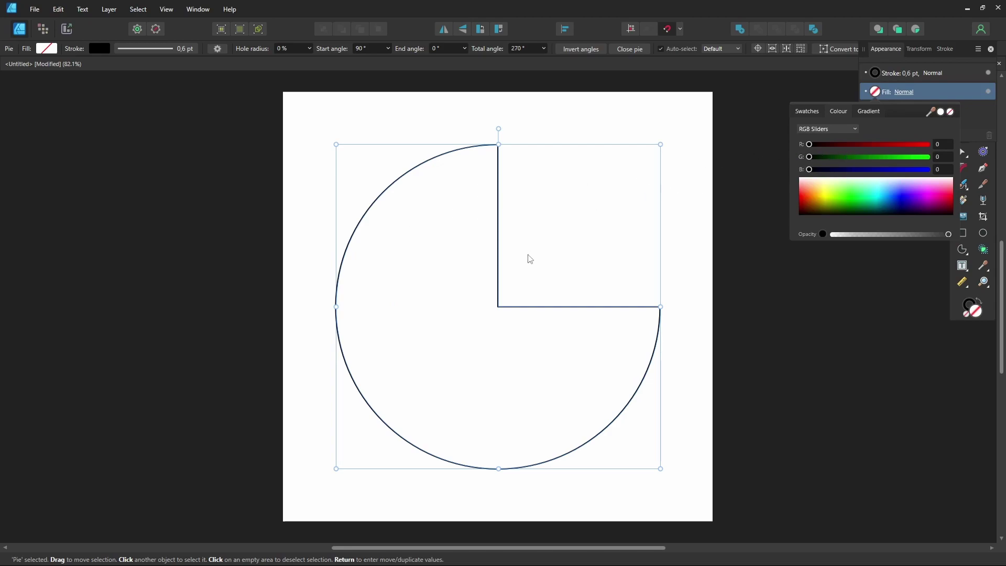
Switch to FontForge to view the glyph table beside the drawing, and minimise its window
{"action": "key", "text": "alt+Tab"}
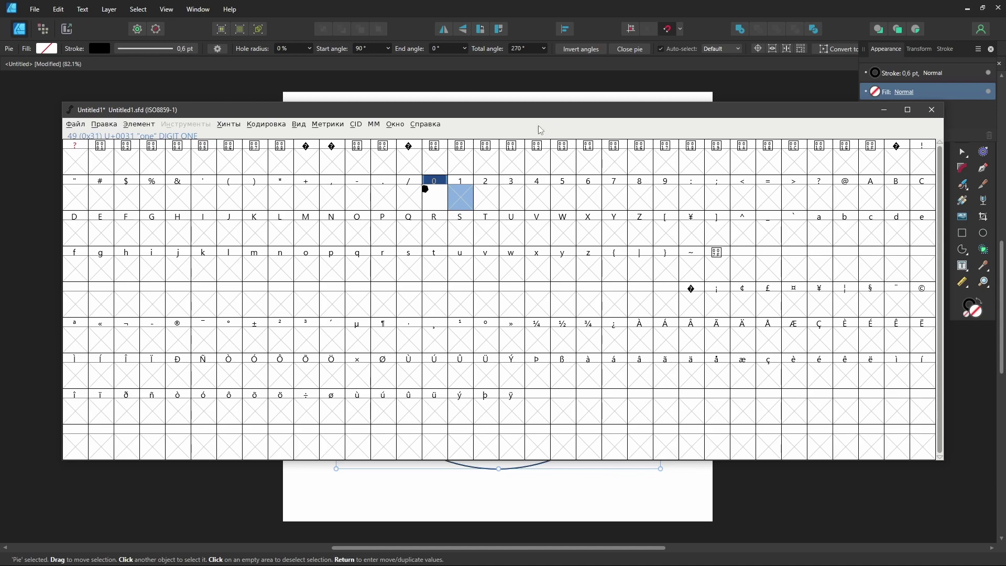
{"action": "left_click_drag", "start_coordinate": [522, 117], "coordinate": [536, 285]}
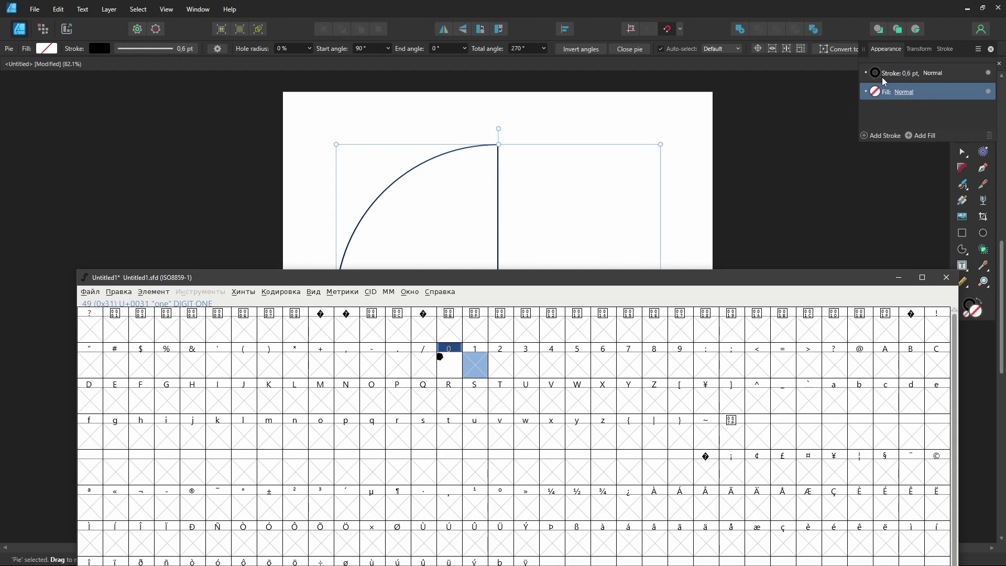
{"action": "left_click", "coordinate": [898, 266]}
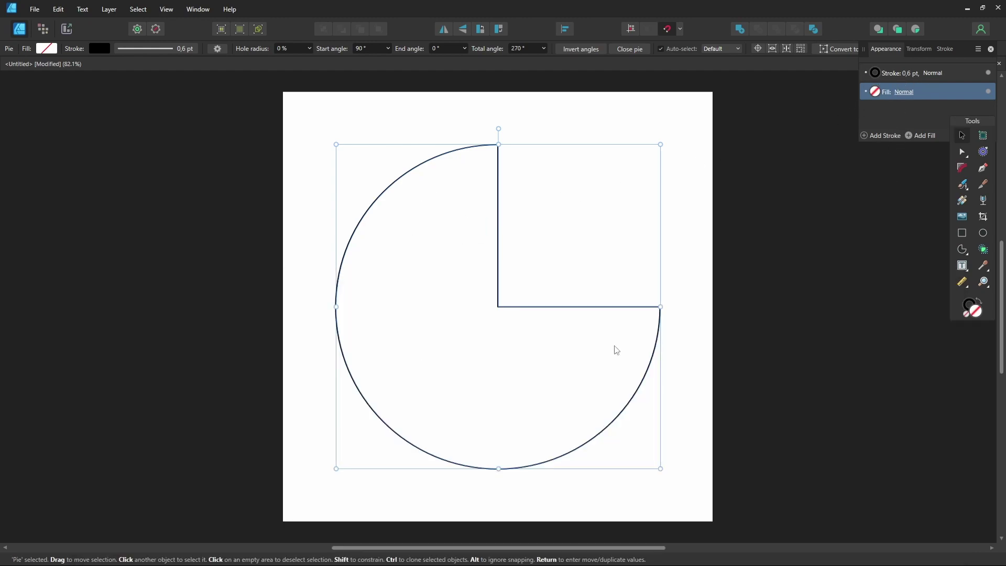
Set the pie outline's stroke width to 7.1 pt and deselect the shape
{"action": "left_click", "coordinate": [909, 75]}
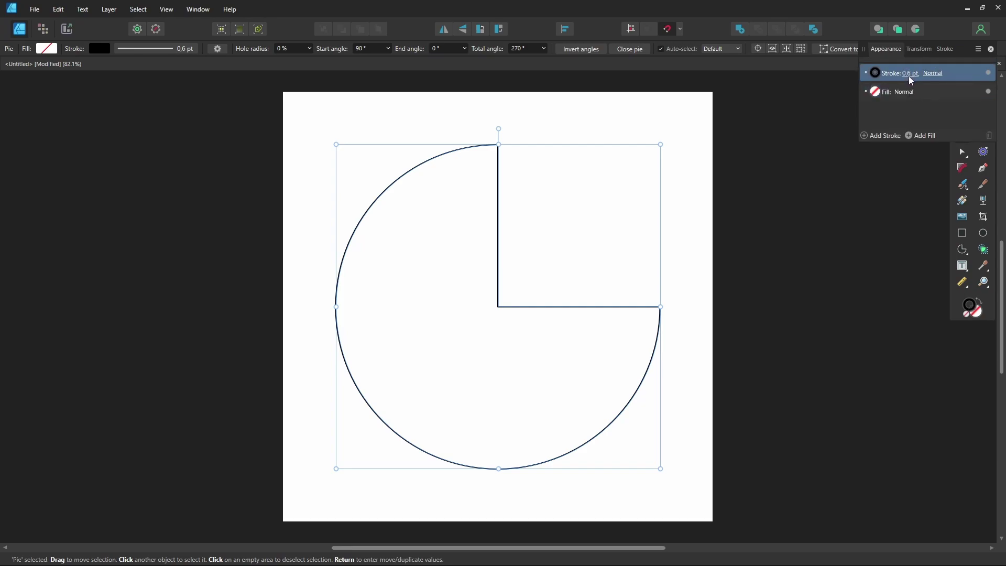
{"action": "left_click", "coordinate": [811, 173]}
{"action": "left_click", "coordinate": [909, 75]}
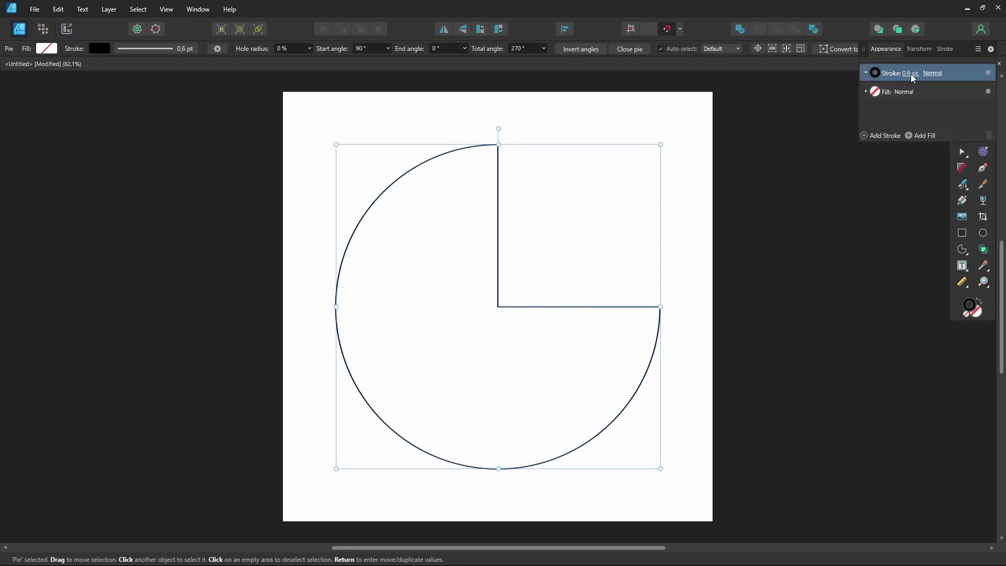
{"action": "left_click", "coordinate": [911, 74]}
{"action": "mouse_move", "coordinate": [913, 106]}
{"action": "left_mouse_down"}
{"action": "mouse_move", "coordinate": [893, 105]}
{"action": "mouse_move", "coordinate": [903, 110]}
{"action": "left_mouse_up"}
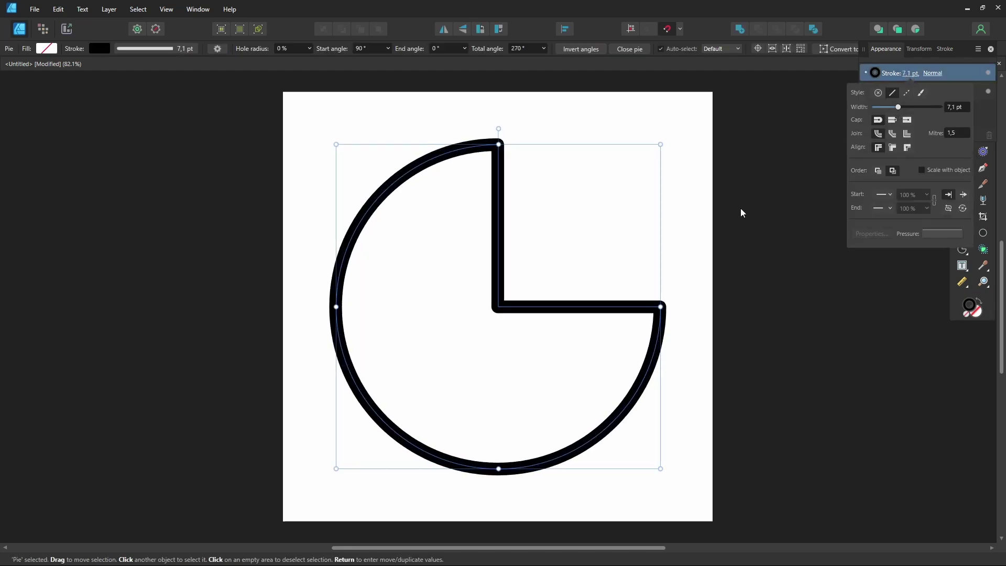
{"action": "left_click", "coordinate": [651, 200]}
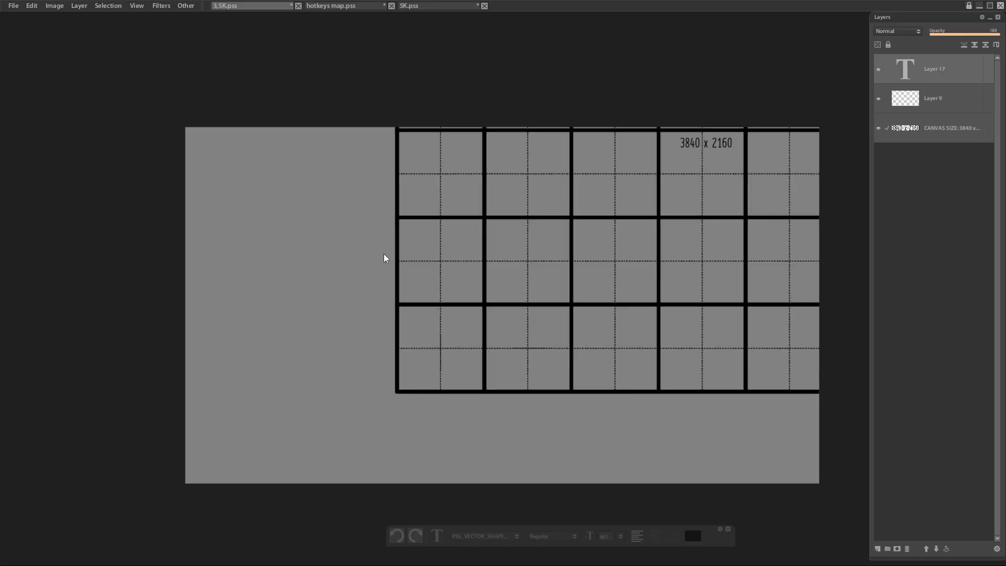
Move the grid text layer down and to the left on the Paintstorm Studio canvas, and minimise the program
{"action": "key", "text": "v"}
{"action": "left_click_drag", "start_coordinate": [566, 272], "coordinate": [412, 408]}
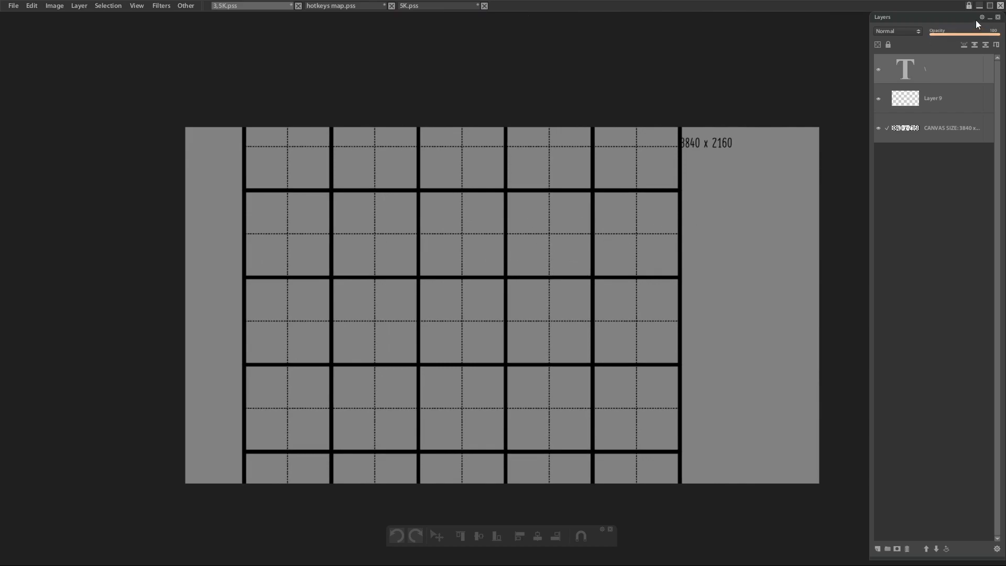
{"action": "left_click", "coordinate": [980, 6]}
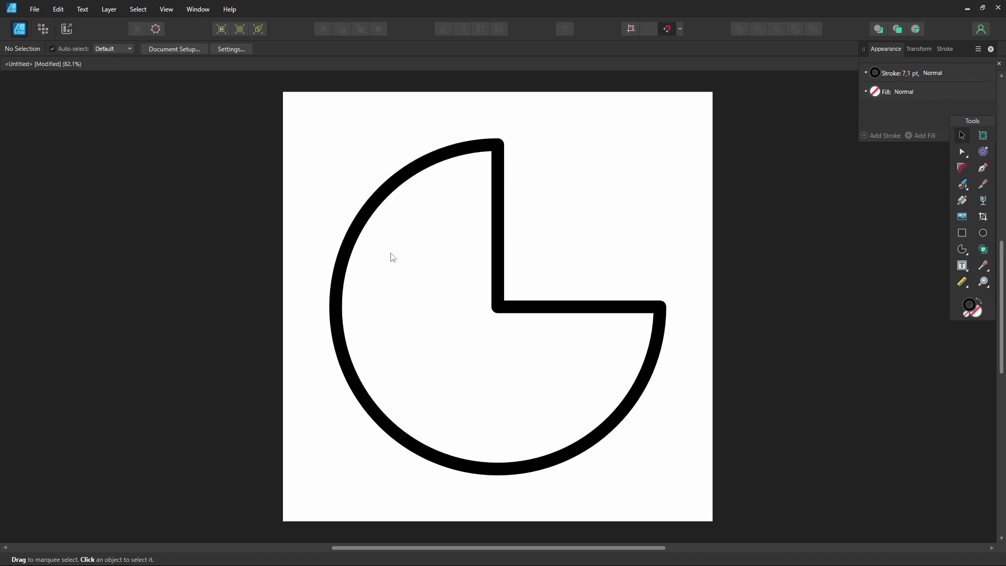
Expand the pie outline's stroke into a filled curve shape and deselect it
{"action": "left_click", "coordinate": [462, 153]}
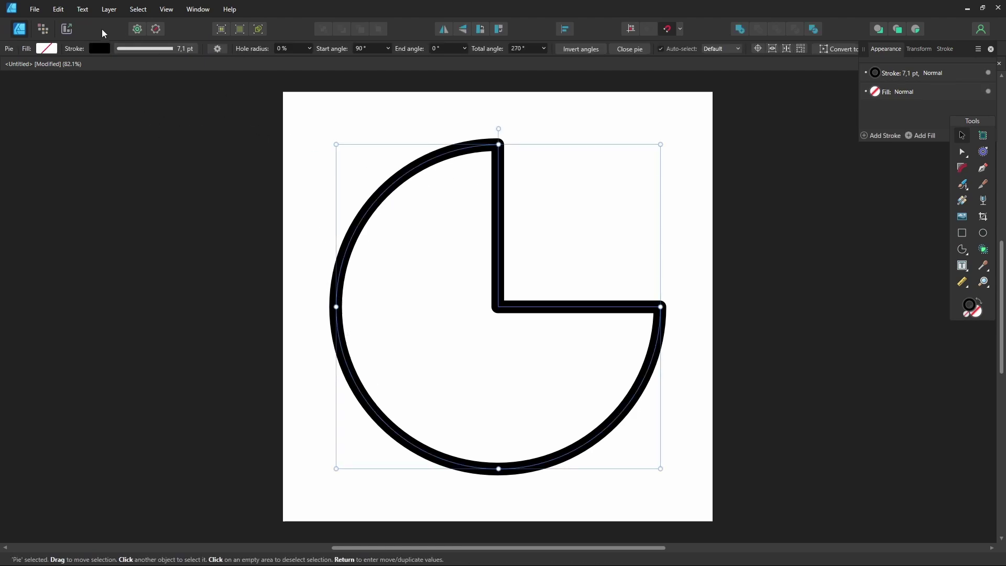
{"action": "left_click", "coordinate": [109, 9]}
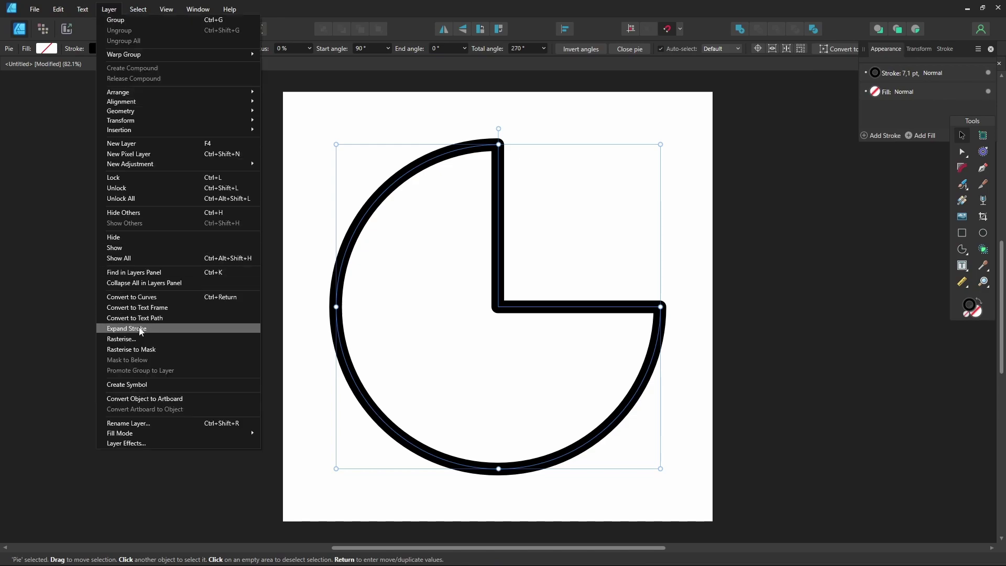
{"action": "left_click", "coordinate": [156, 328]}
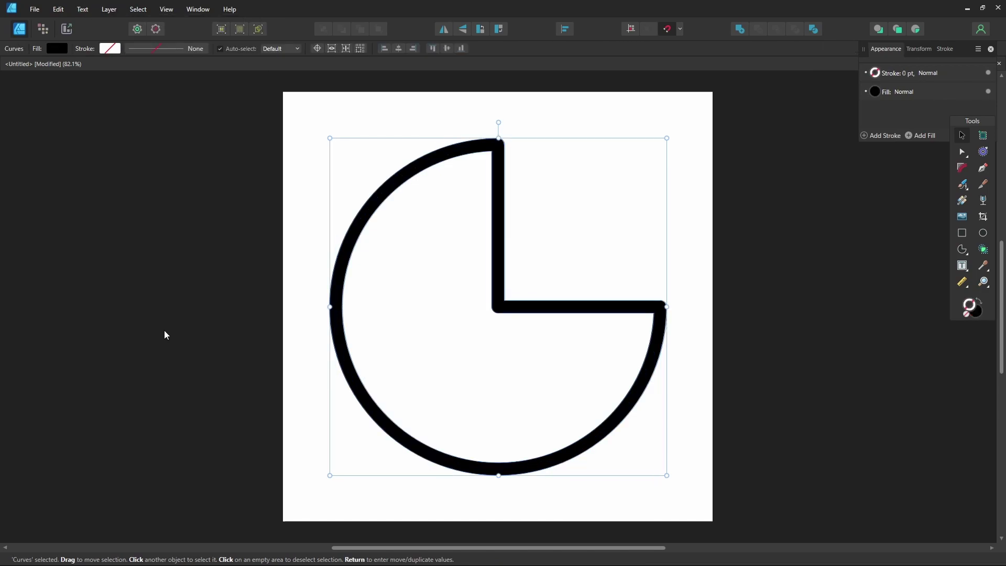
{"action": "left_click", "coordinate": [360, 322]}
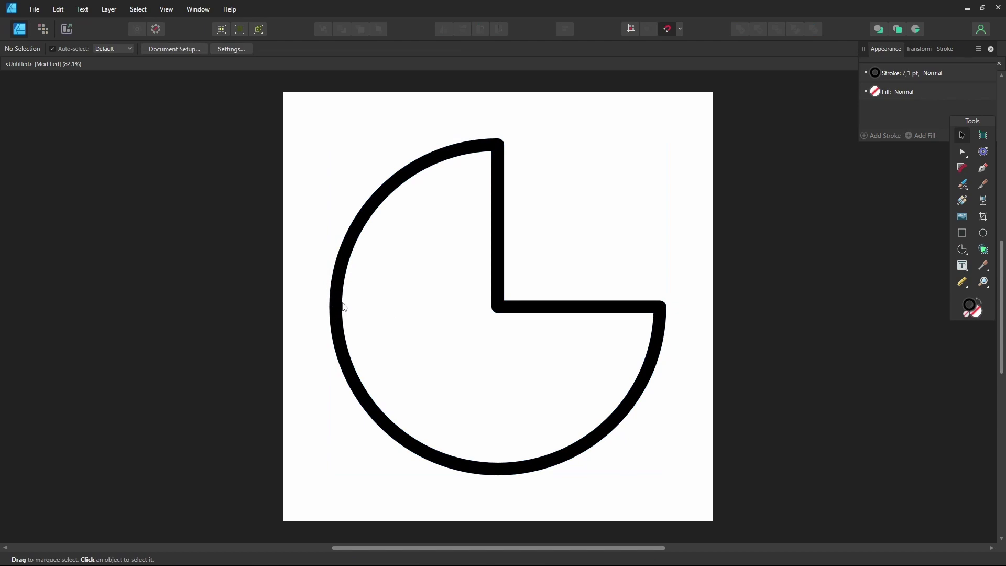
Try to thicken the left side of the outline by moving its inner node inward and adjusting the curve handle, and undo the edits
{"action": "double_click", "coordinate": [344, 310]}
{"action": "left_click_drag", "start_coordinate": [342, 307], "coordinate": [418, 307]}
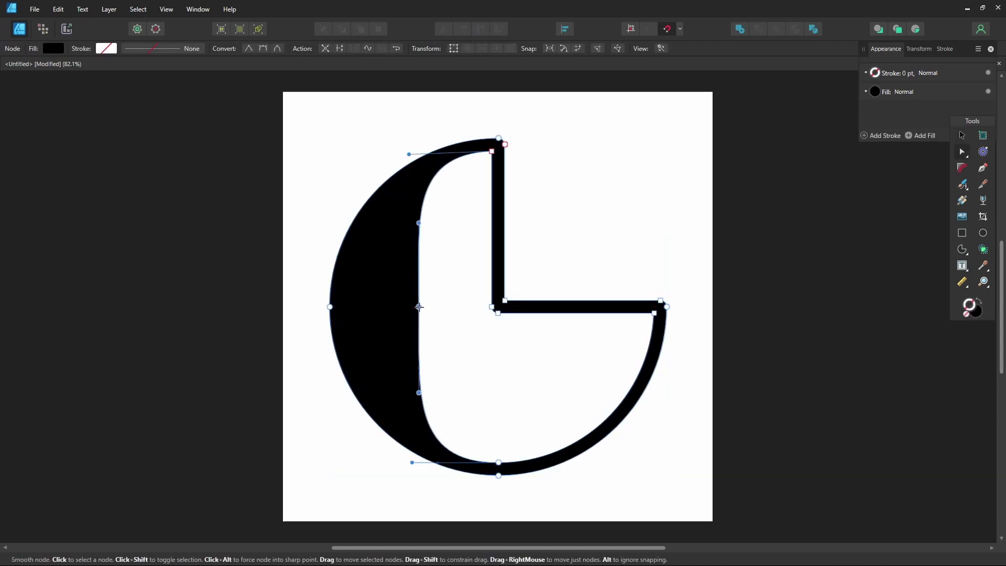
{"action": "left_click_drag", "start_coordinate": [419, 220], "coordinate": [471, 274]}
{"action": "key", "text": "ctrl+z"}
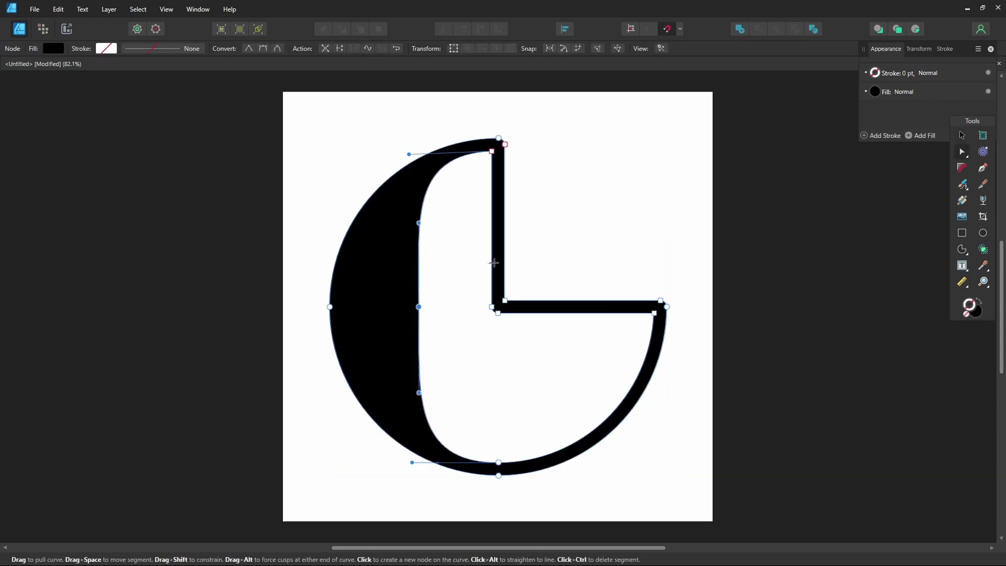
{"action": "key", "text": "ctrl+z"}
{"action": "key", "text": "ctrl+z"}
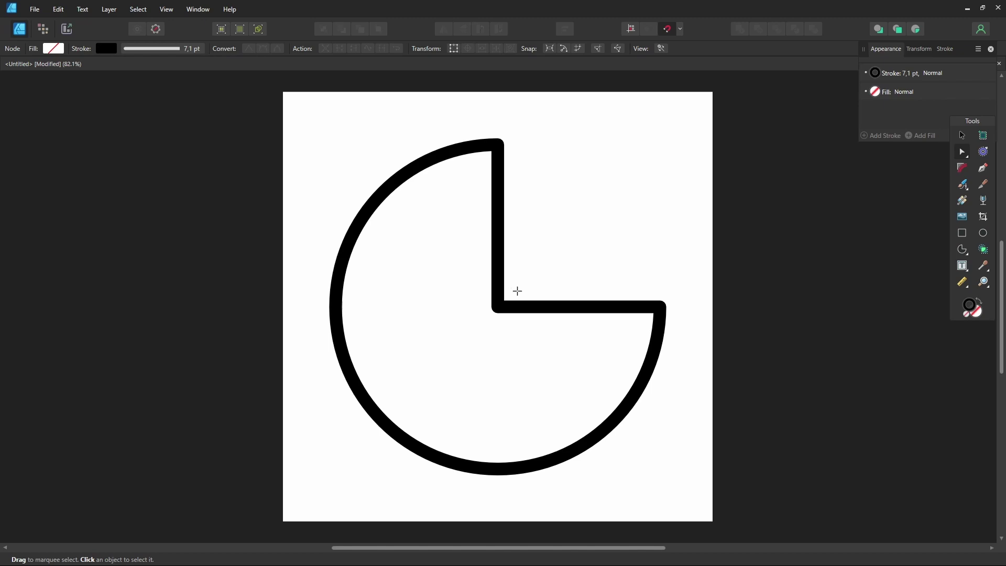
Export the whole document as an SVG (digital - high quality) file named 1
{"action": "key", "text": "ctrl+shift+alt+s"}
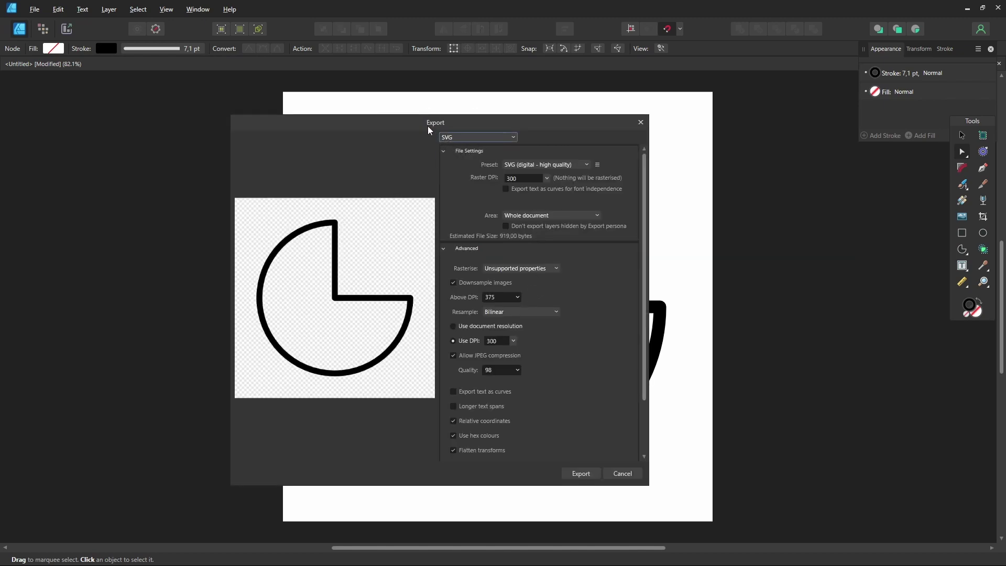
{"action": "left_click", "coordinate": [580, 473]}
{"action": "type", "text": "1"}
{"action": "left_click", "coordinate": [653, 508]}
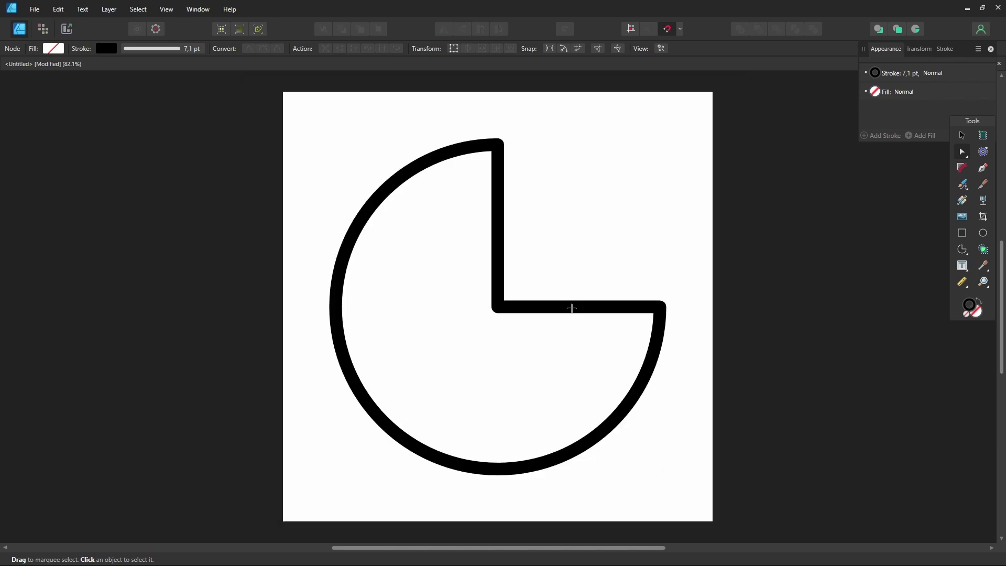
Minimise the drawing program and copy 1.svg from the EXPORTARIUM folder to the Documents folder
{"action": "left_click", "coordinate": [967, 8]}
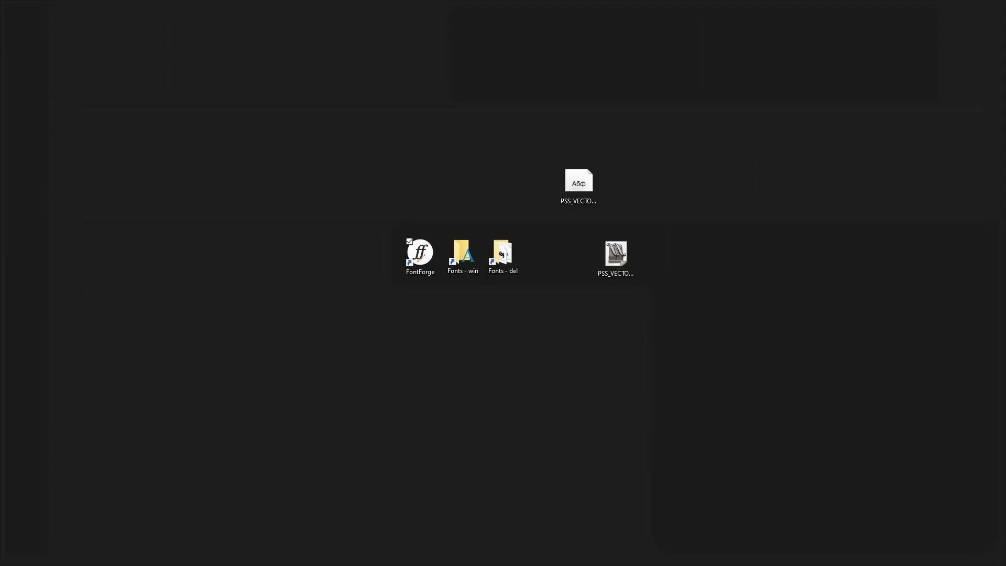
{"action": "key", "text": "super+e"}
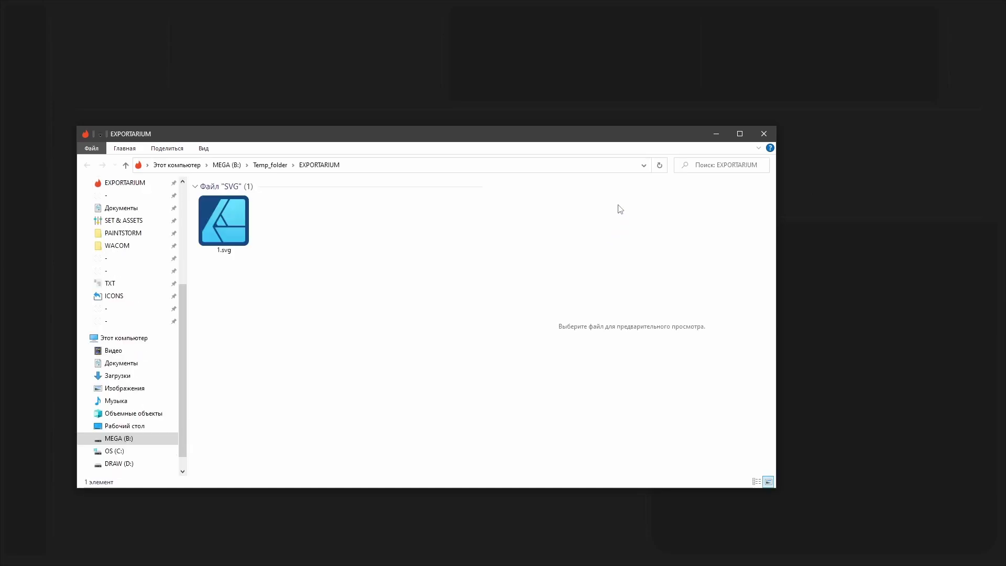
{"action": "left_click", "coordinate": [232, 225]}
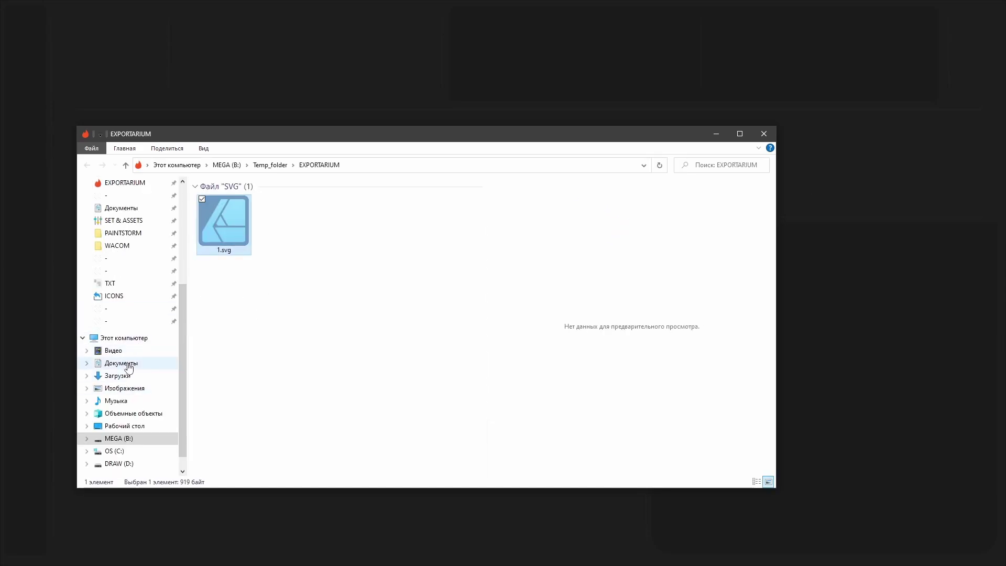
{"action": "left_click", "coordinate": [129, 365]}
{"action": "key", "text": "ctrl+v"}
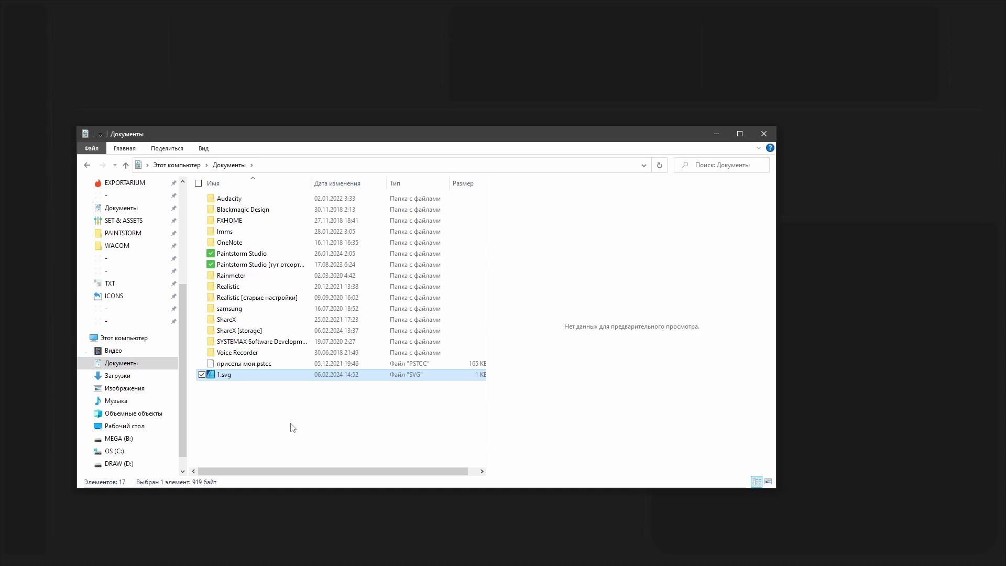
Minimise the file window and move FontForge's glyph table window up so the whole table is in view
{"action": "left_click", "coordinate": [716, 133]}
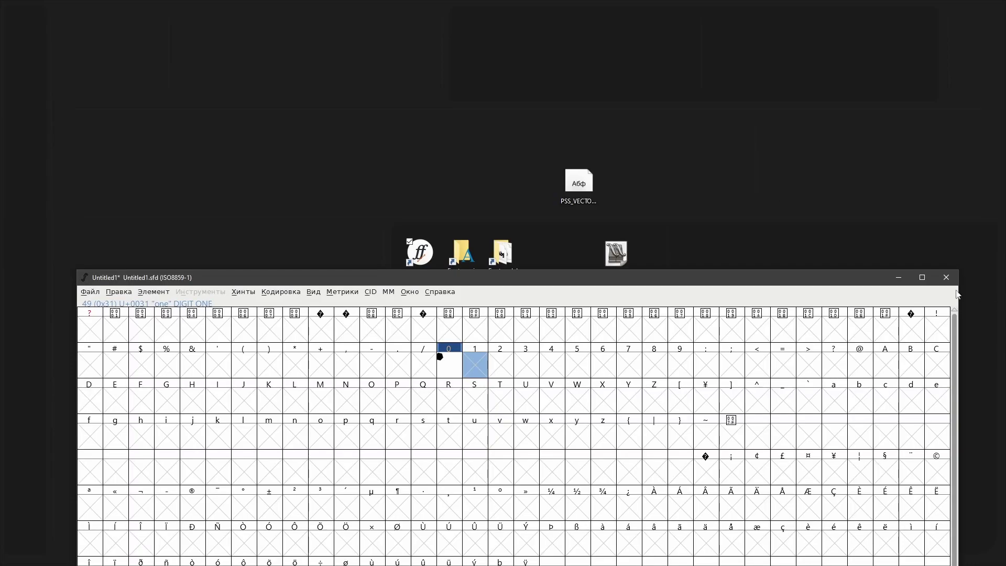
{"action": "left_click_drag", "start_coordinate": [662, 276], "coordinate": [657, 100]}
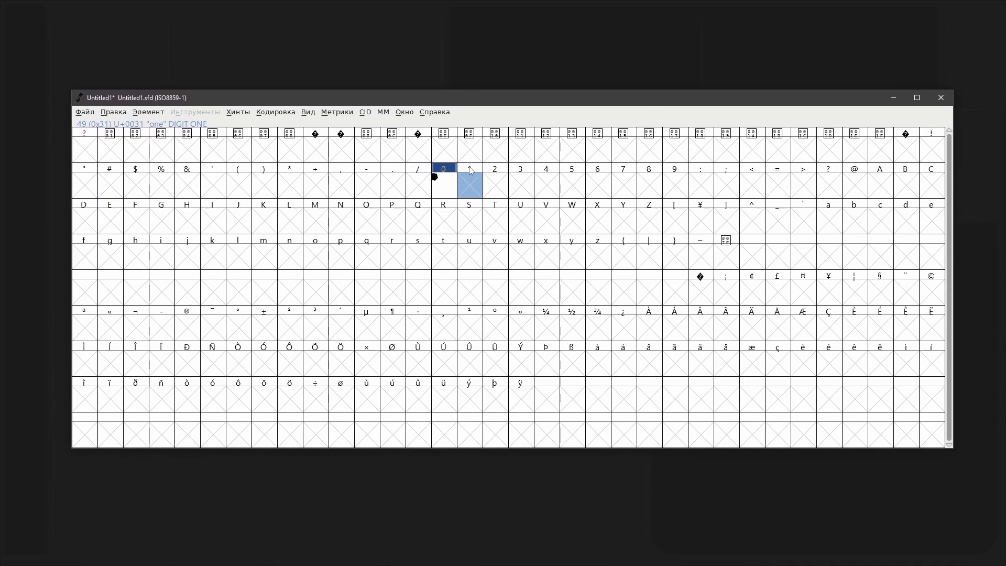
Open the digit 1 glyph and bring up the import window, maximised, with SVG format and the Documents folder's files in view
{"action": "double_click", "coordinate": [475, 192]}
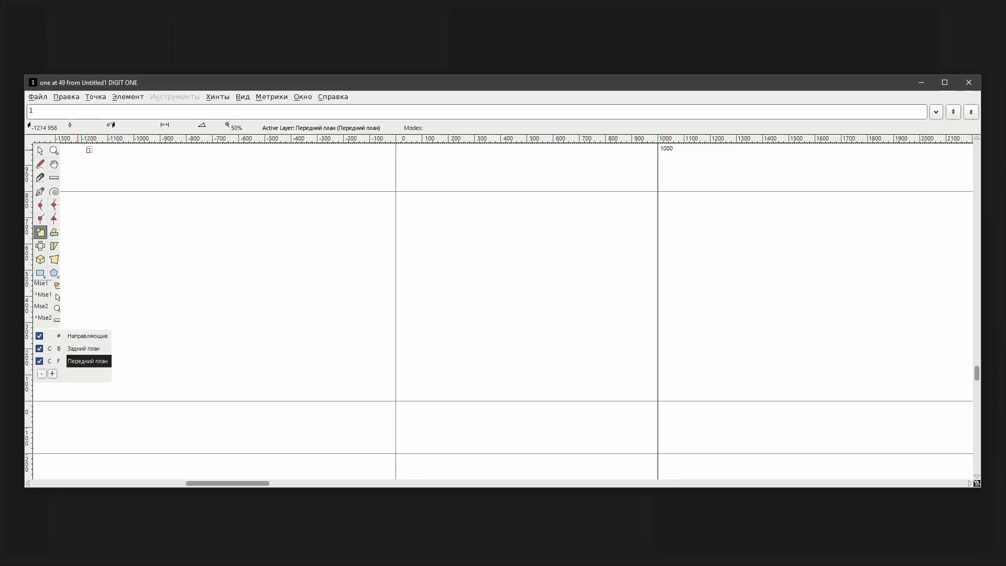
{"action": "left_click", "coordinate": [968, 82]}
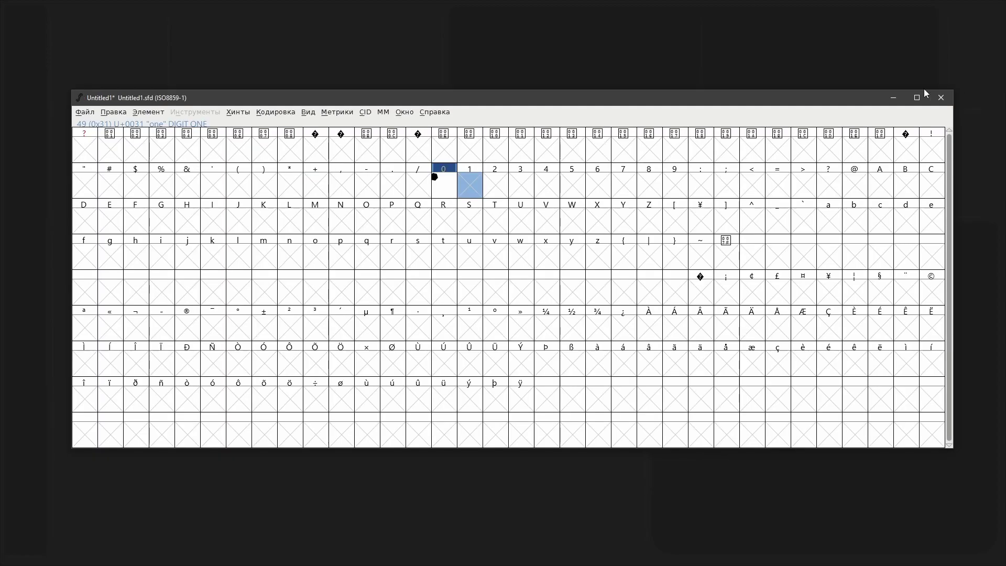
{"action": "double_click", "coordinate": [474, 180]}
{"action": "left_click", "coordinate": [37, 97]}
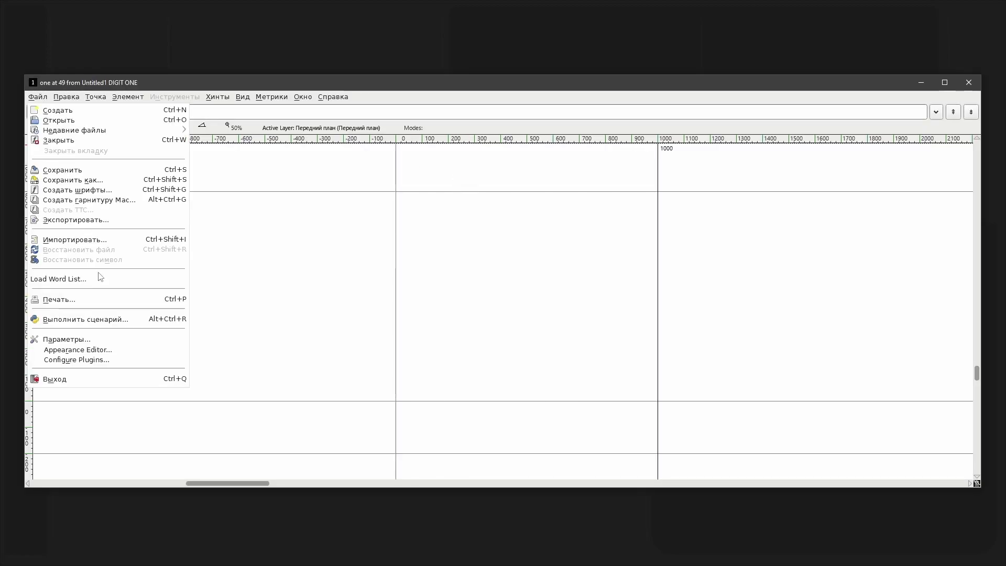
{"action": "left_click", "coordinate": [88, 240]}
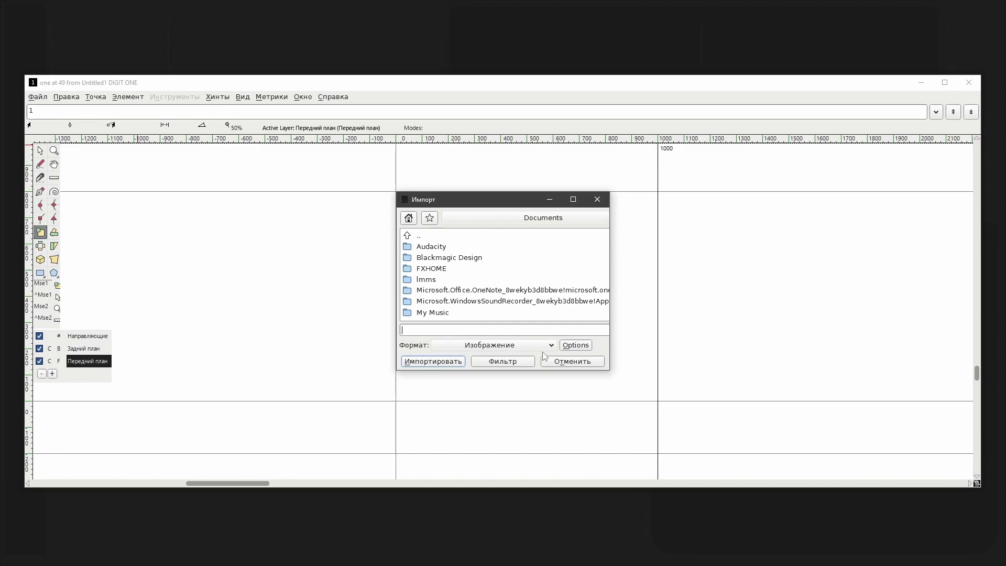
{"action": "left_click", "coordinate": [549, 347]}
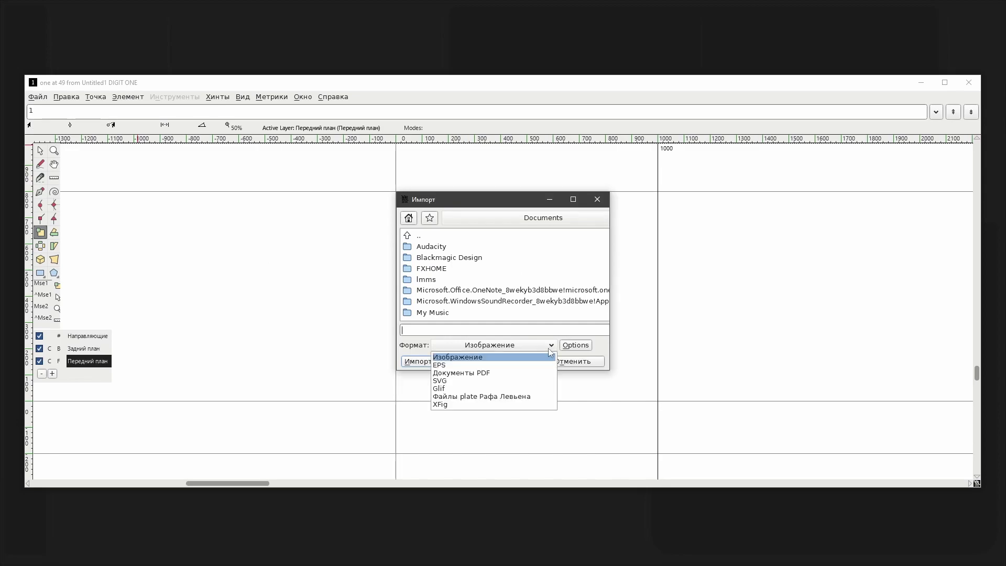
{"action": "left_click", "coordinate": [477, 381]}
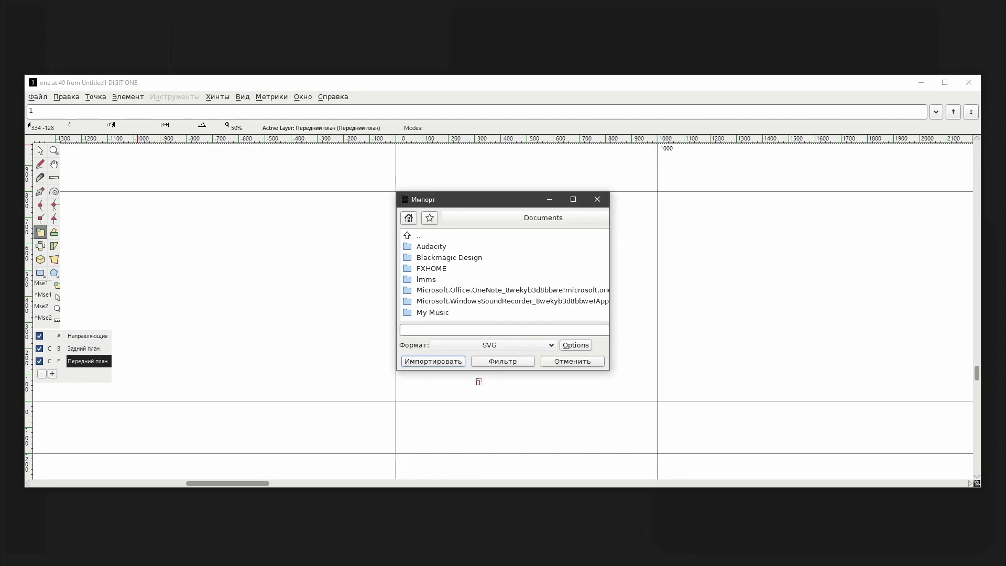
{"action": "left_click", "coordinate": [574, 199]}
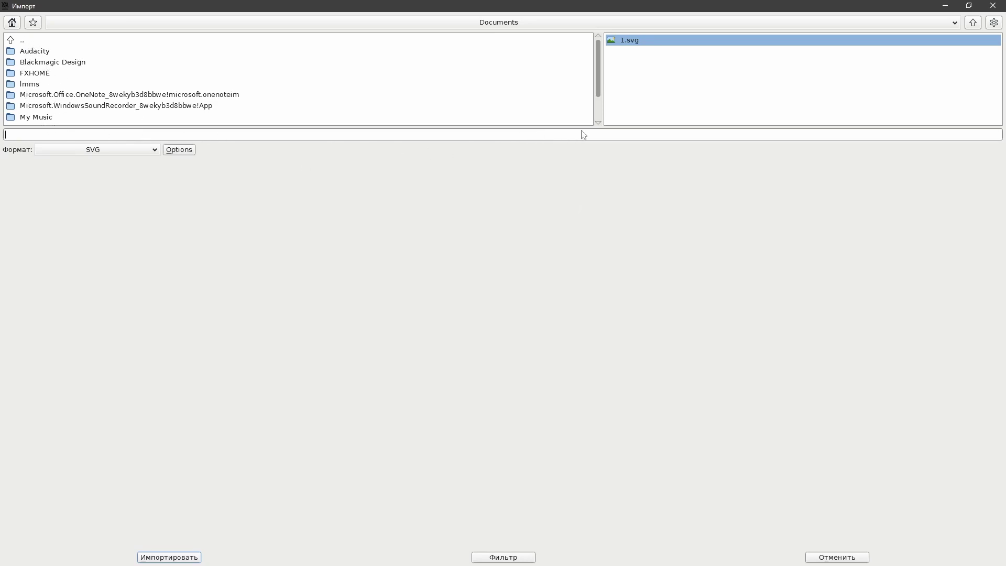
{"action": "left_click_drag", "start_coordinate": [600, 62], "coordinate": [600, 95]}
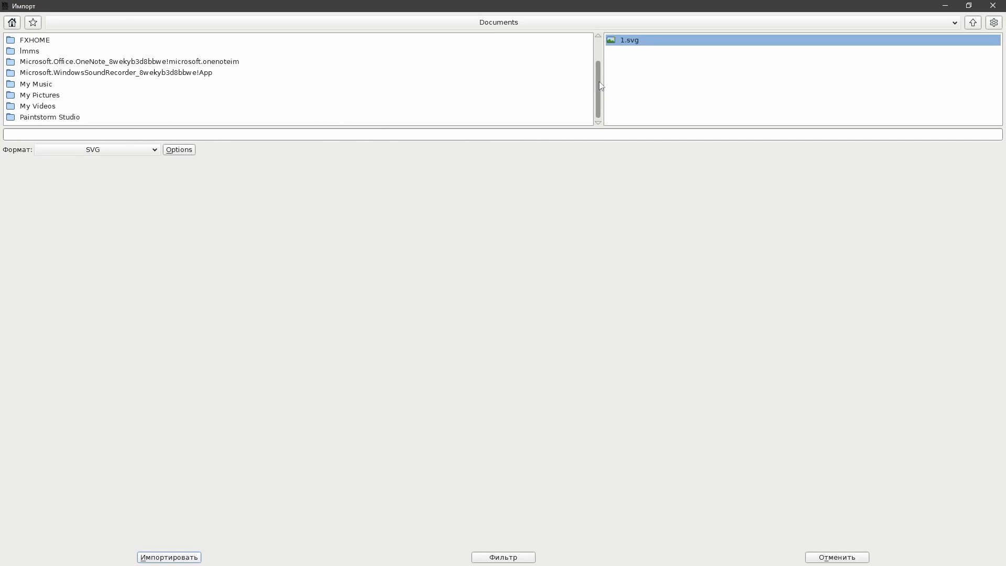
{"action": "scroll", "coordinate": [496, 107], "scroll_direction": "up", "scroll_amount": 1}
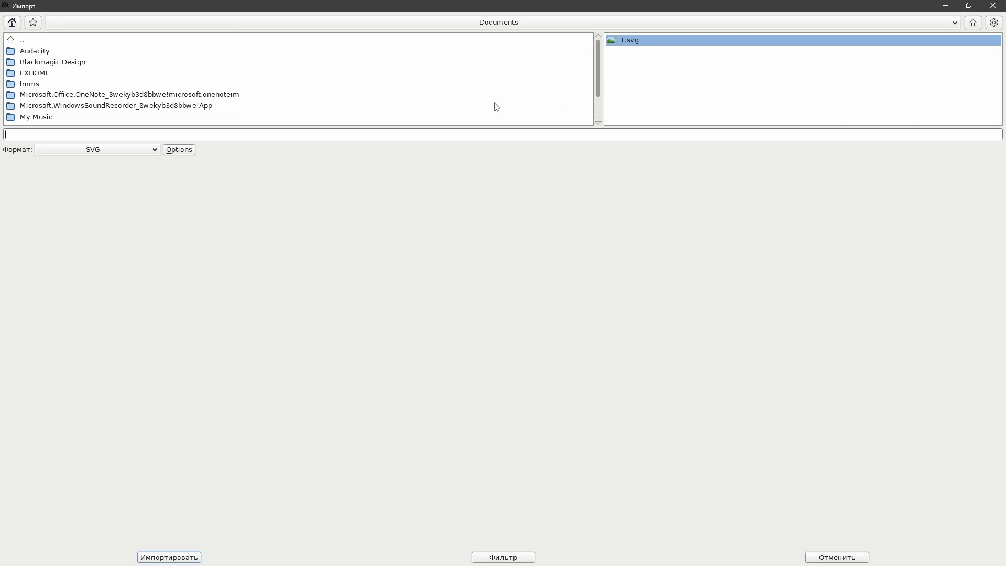
Check and accept the import parameters, import 1.svg into the digit 1 glyph and close the glyph window
{"action": "left_click", "coordinate": [180, 151]}
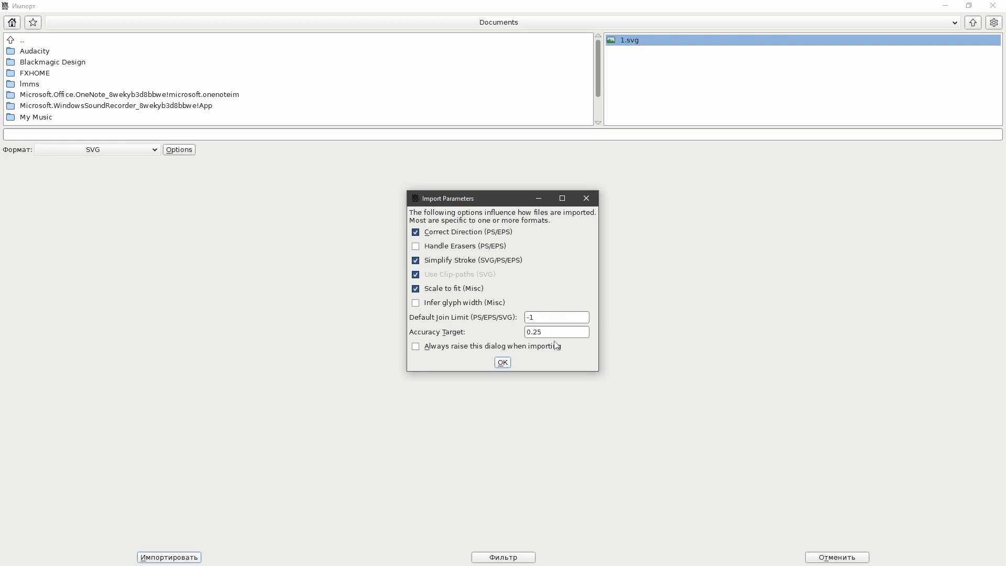
{"action": "left_click_drag", "start_coordinate": [544, 333], "coordinate": [522, 339]}
{"action": "left_click", "coordinate": [505, 362]}
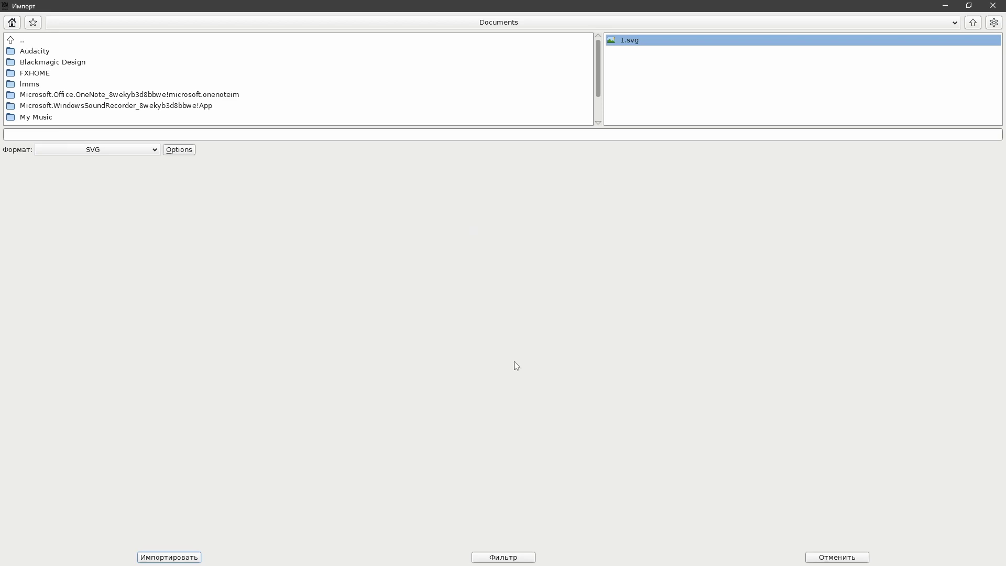
{"action": "double_click", "coordinate": [638, 41]}
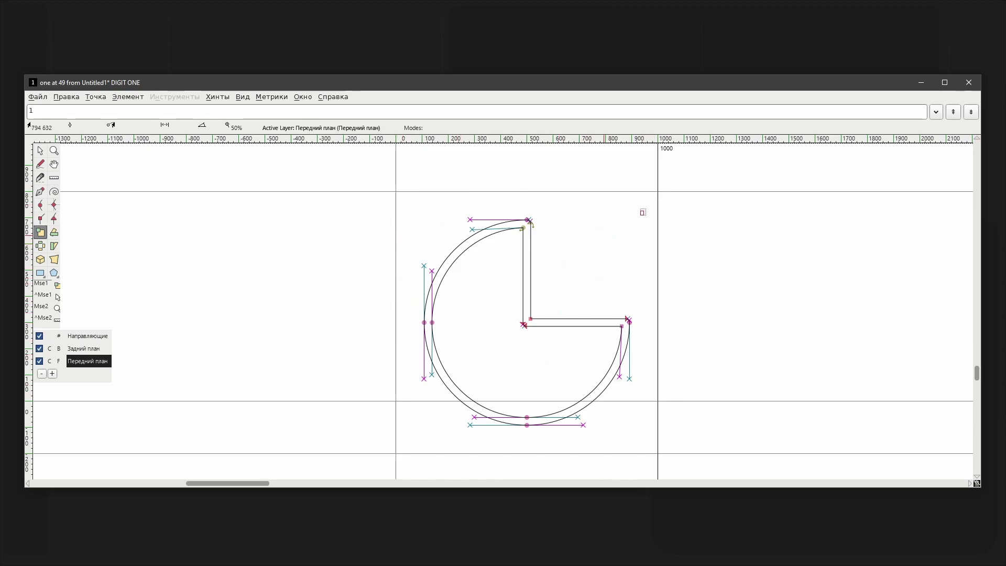
{"action": "left_click", "coordinate": [969, 82]}
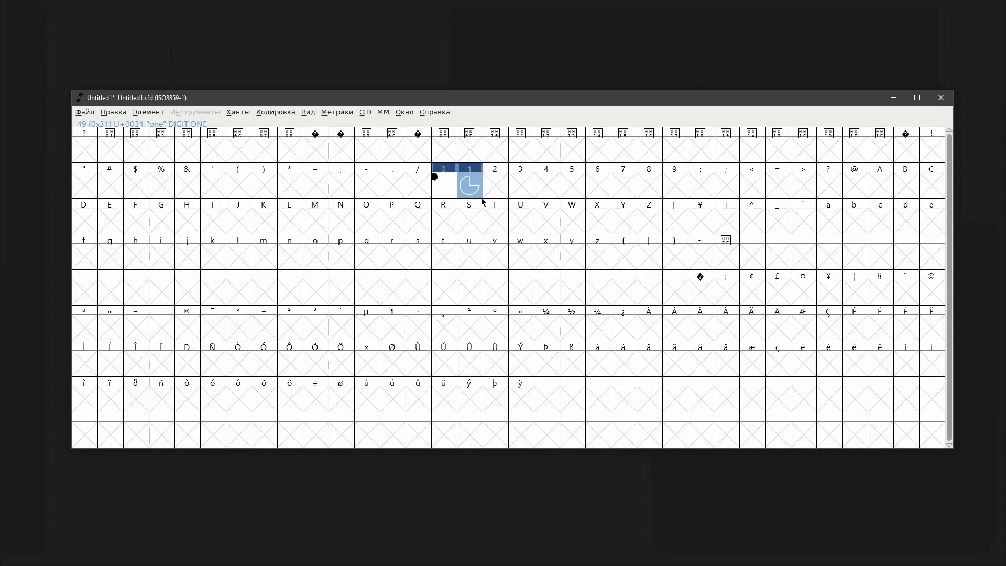
Open the digit 0 glyph and move its hexagon into the middle of the glyph's width
{"action": "double_click", "coordinate": [445, 190]}
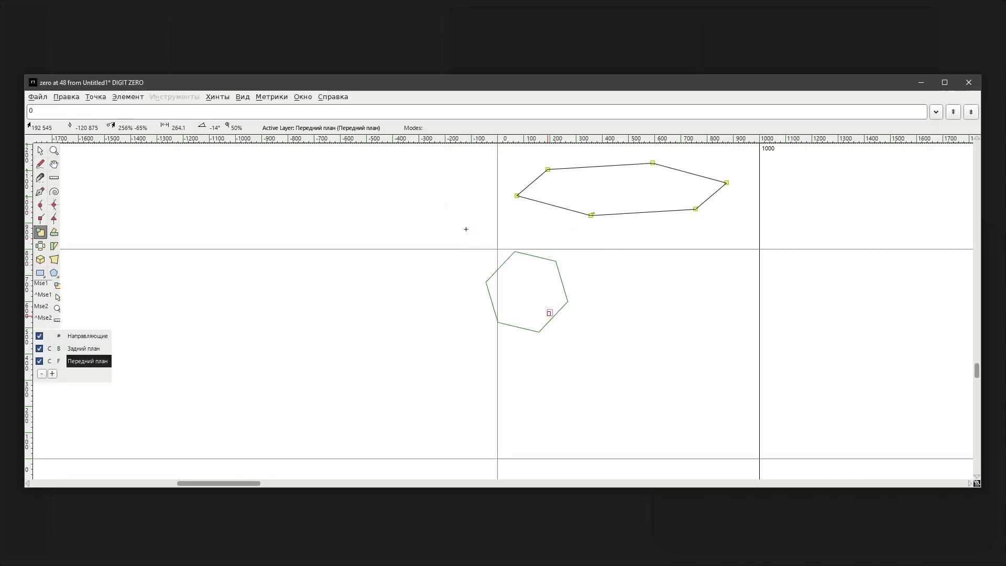
{"action": "left_click", "coordinate": [40, 151]}
{"action": "left_click_drag", "start_coordinate": [556, 261], "coordinate": [643, 306]}
{"action": "left_click", "coordinate": [680, 285]}
Draw two small hexagons, each about 135 units wide, one above the other beside the large hexagon, and close the digit 0 glyph
{"action": "left_click", "coordinate": [54, 273]}
{"action": "left_click_drag", "start_coordinate": [685, 291], "coordinate": [697, 304]}
{"action": "left_click_drag", "start_coordinate": [681, 372], "coordinate": [696, 386]}
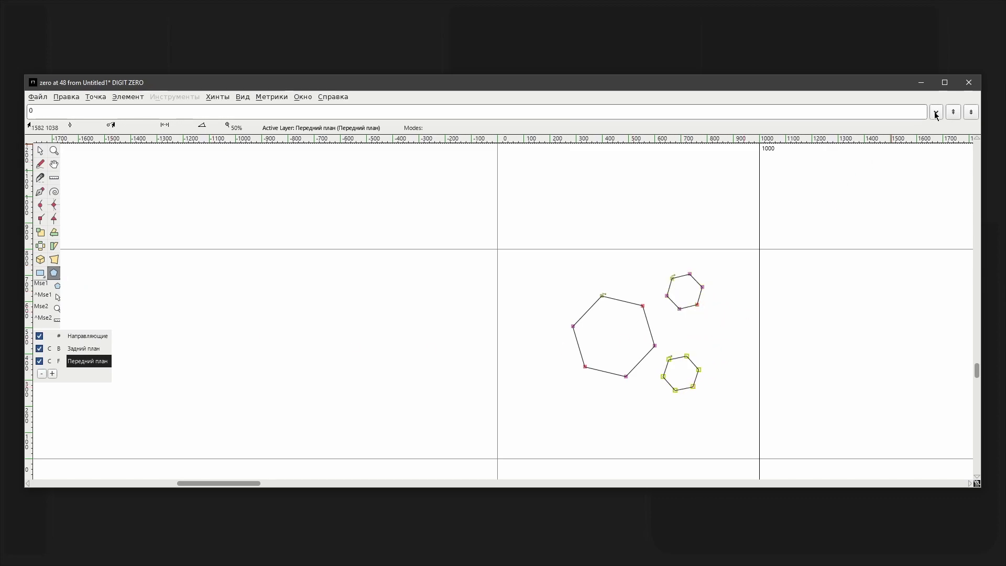
{"action": "left_click", "coordinate": [969, 83]}
Open the font's metrics window, move it below the filled glyph cells and preview the texts 12 and 10
{"action": "left_click", "coordinate": [512, 185]}
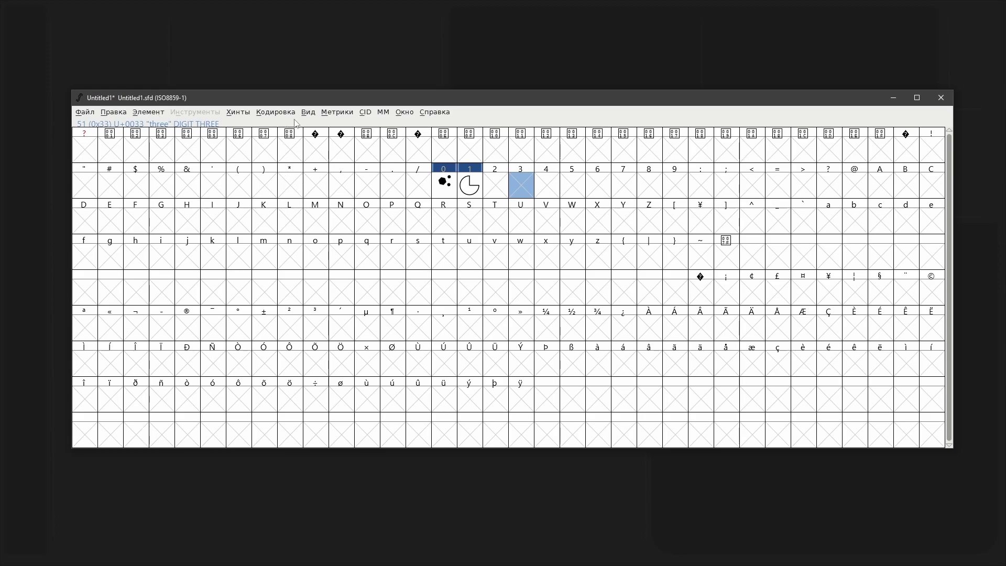
{"action": "left_click", "coordinate": [337, 113]}
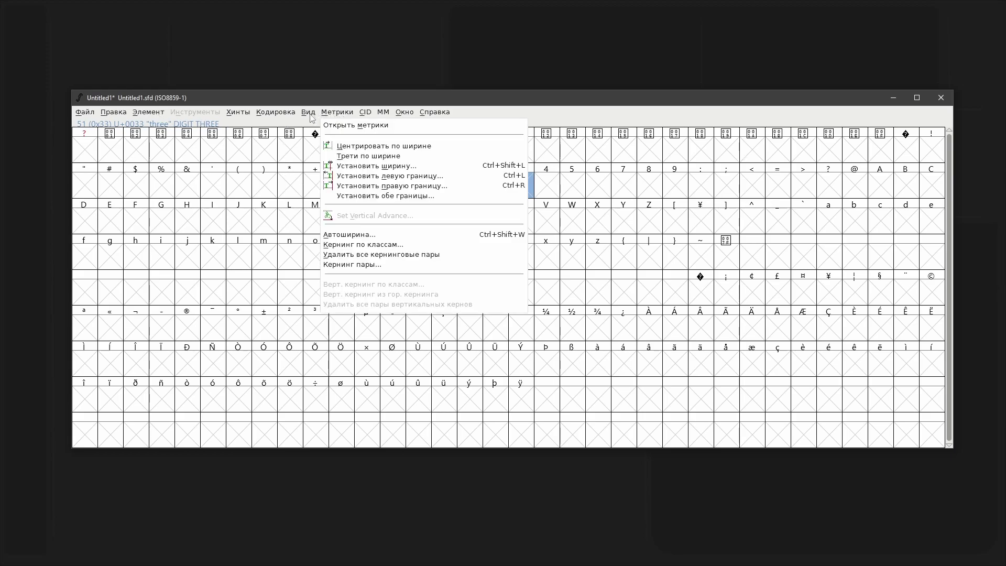
{"action": "left_click", "coordinate": [348, 127]}
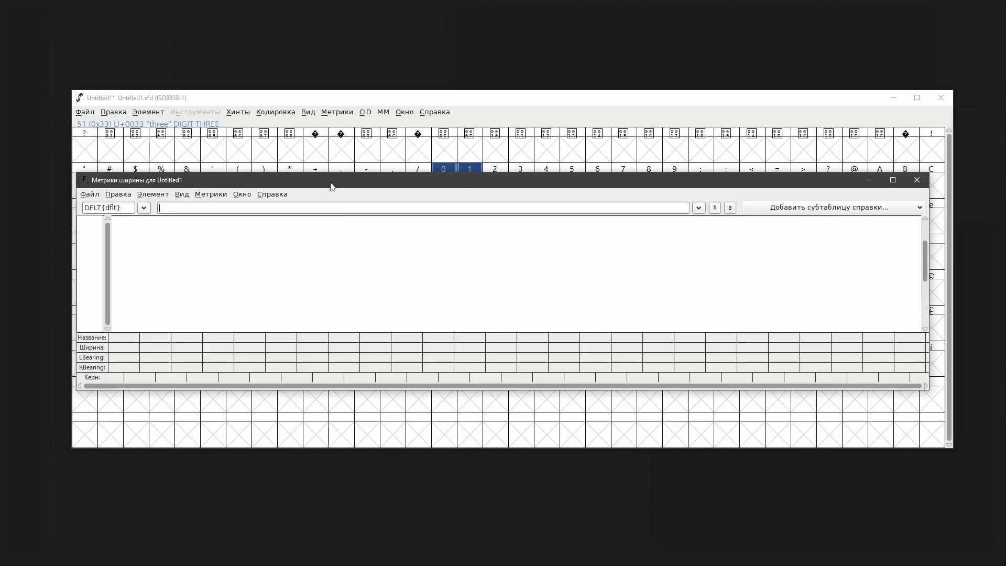
{"action": "left_click_drag", "start_coordinate": [331, 186], "coordinate": [342, 336]}
{"action": "type", "text": "12"}
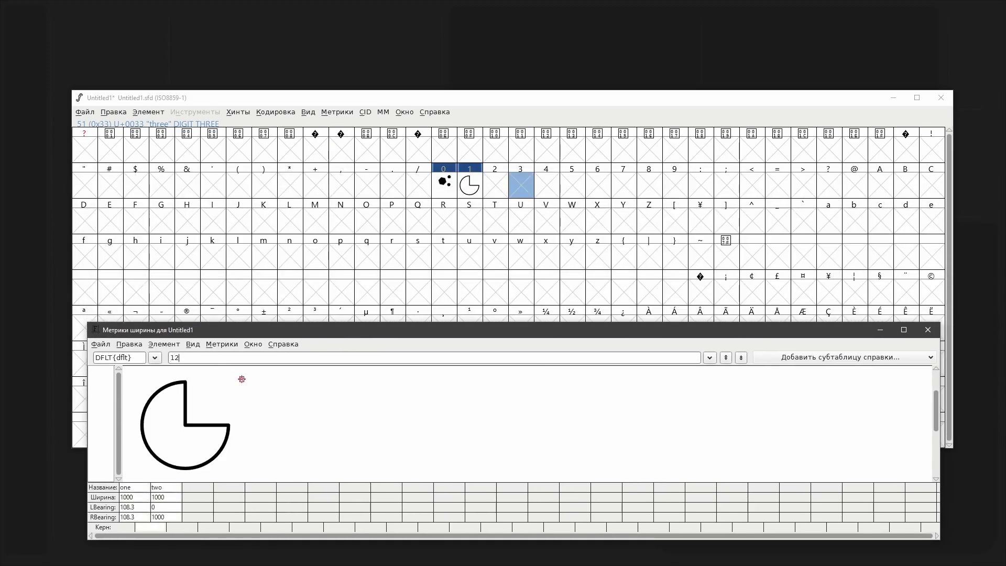
{"action": "key", "text": "BackSpace"}
{"action": "key", "text": "BackSpace"}
{"action": "type", "text": "10"}
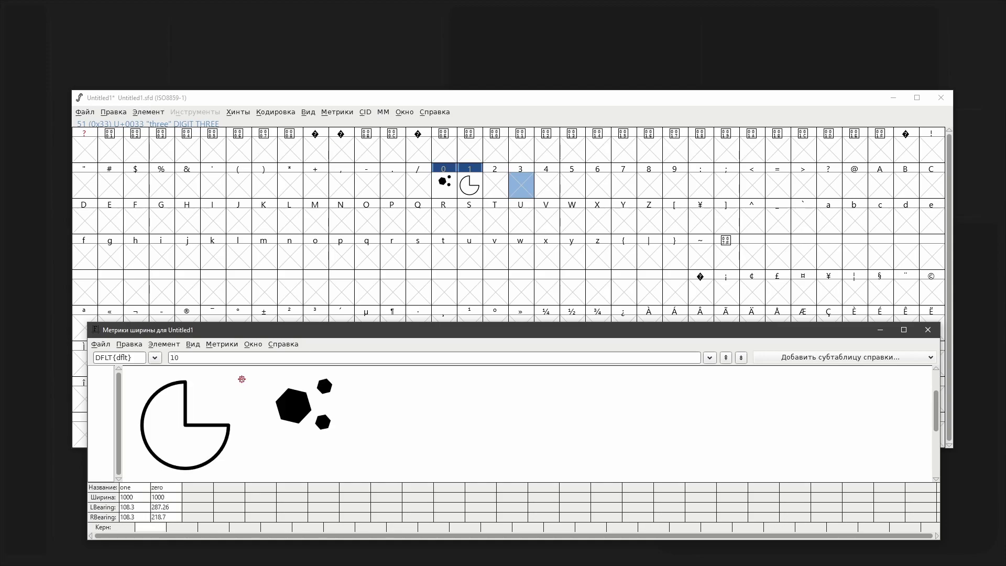
Replace the preview text with 3234535 to check the empty digit glyphs, and clear the text
{"action": "key", "text": "BackSpace"}
{"action": "key", "text": "BackSpace"}
{"action": "type", "text": "3234535"}
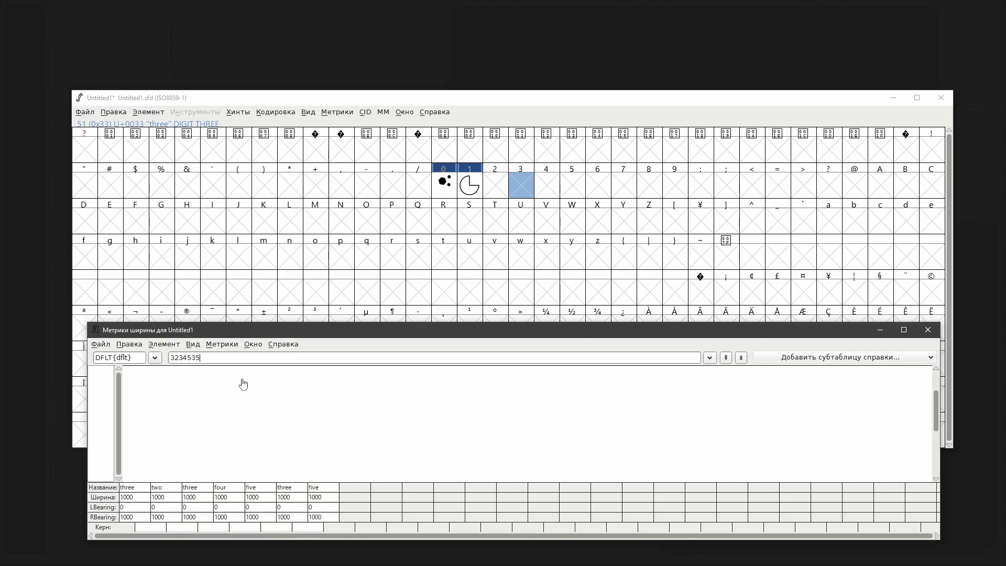
{"action": "key", "text": "BackSpace"}
{"action": "key", "text": "BackSpace"}
{"action": "key", "text": "BackSpace"}
{"action": "key", "text": "BackSpace"}
{"action": "key", "text": "BackSpace"}
{"action": "key", "text": "BackSpace"}
{"action": "key", "text": "BackSpace"}
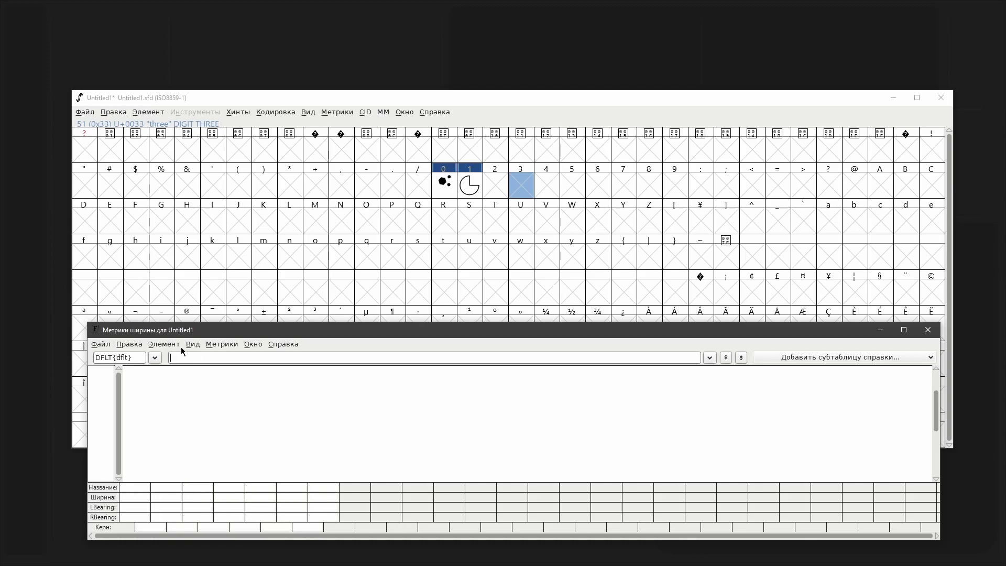
Resize the metrics window for a larger preview and display the digits 1 and 0 side by side
{"action": "left_click_drag", "start_coordinate": [216, 326], "coordinate": [209, 106]}
{"action": "type", "text": "1"}
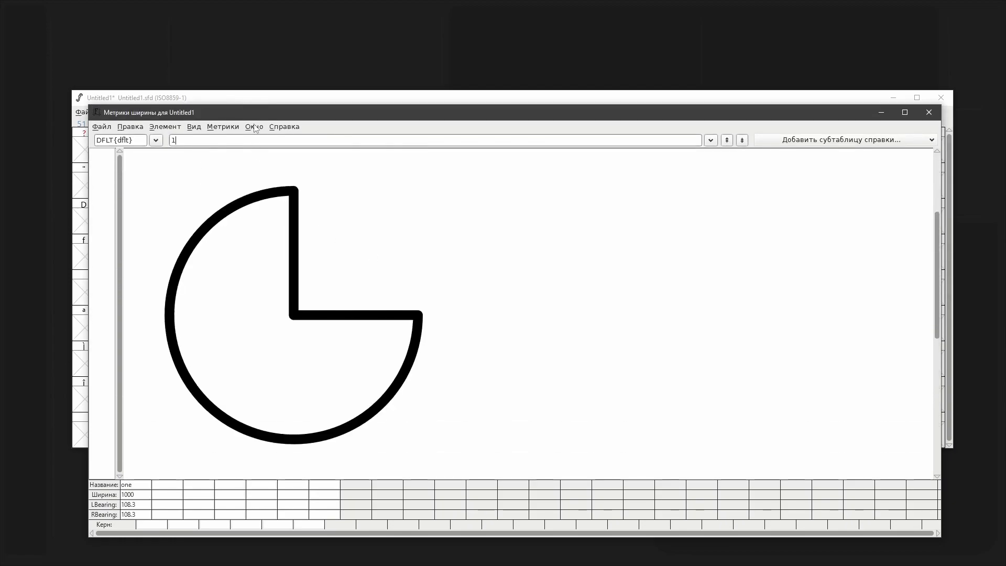
{"action": "scroll", "coordinate": [254, 278], "scroll_direction": "down", "scroll_amount": 2}
{"action": "scroll", "coordinate": [265, 274], "scroll_direction": "up", "scroll_amount": 2}
{"action": "left_click_drag", "start_coordinate": [395, 105], "coordinate": [390, 176]}
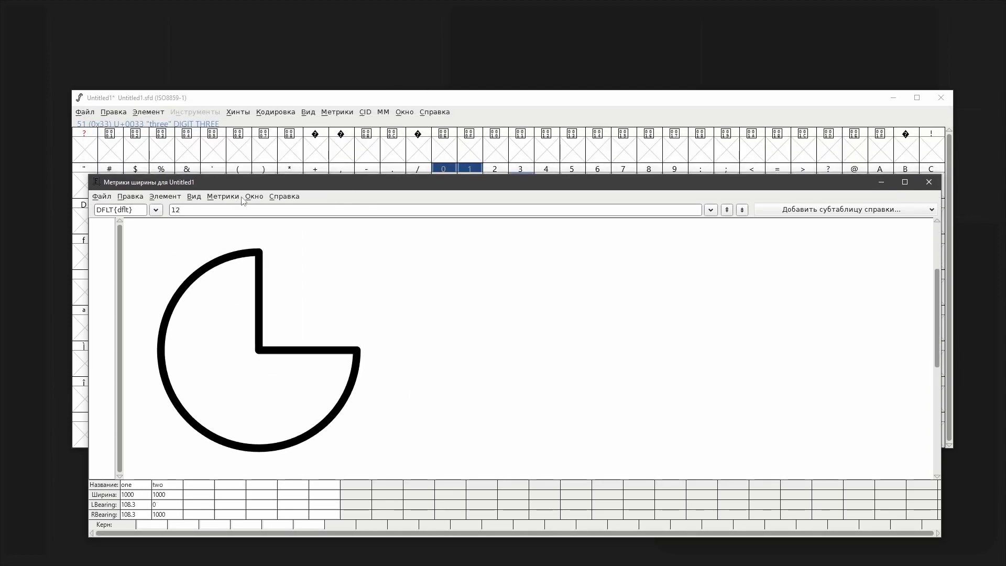
{"action": "type", "text": "0"}
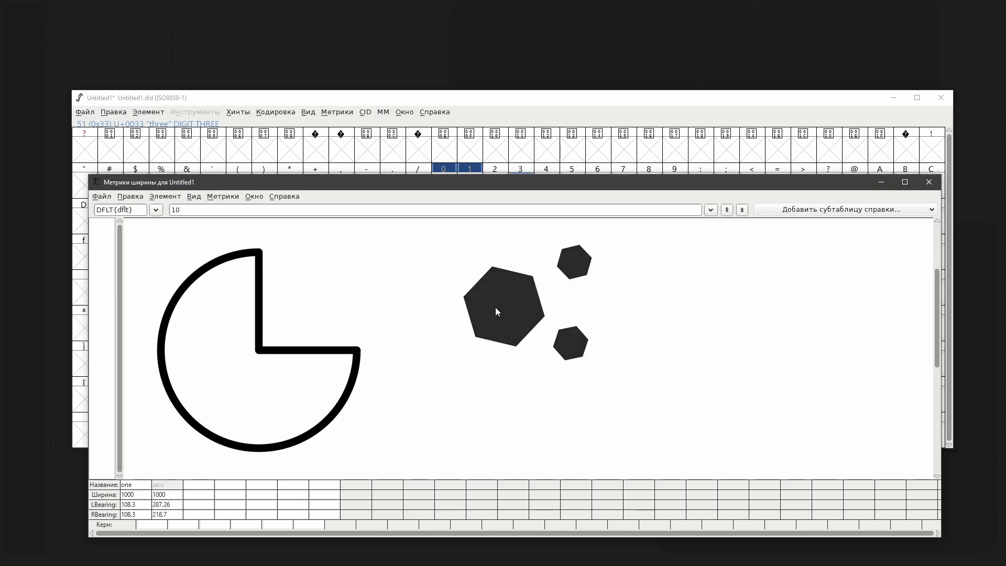
Shift the digit 0 glyph away from the digit 1 in the metrics preview until its left bearing is 315.49
{"action": "mouse_move", "coordinate": [504, 310]}
{"action": "left_mouse_down"}
{"action": "mouse_move", "coordinate": [495, 311]}
{"action": "mouse_move", "coordinate": [506, 310]}
{"action": "left_mouse_up"}
{"action": "left_click_drag", "start_coordinate": [513, 187], "coordinate": [498, 241]}
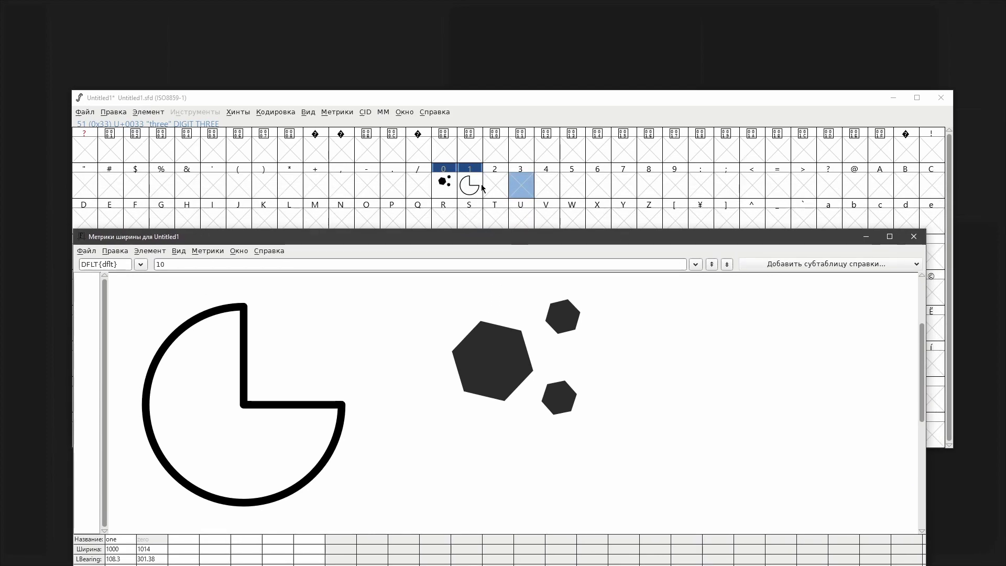
{"action": "mouse_move", "coordinate": [498, 357]}
{"action": "left_mouse_down"}
{"action": "mouse_move", "coordinate": [404, 350]}
{"action": "mouse_move", "coordinate": [536, 360]}
{"action": "mouse_move", "coordinate": [505, 350]}
{"action": "mouse_move", "coordinate": [495, 359]}
{"action": "left_mouse_up"}
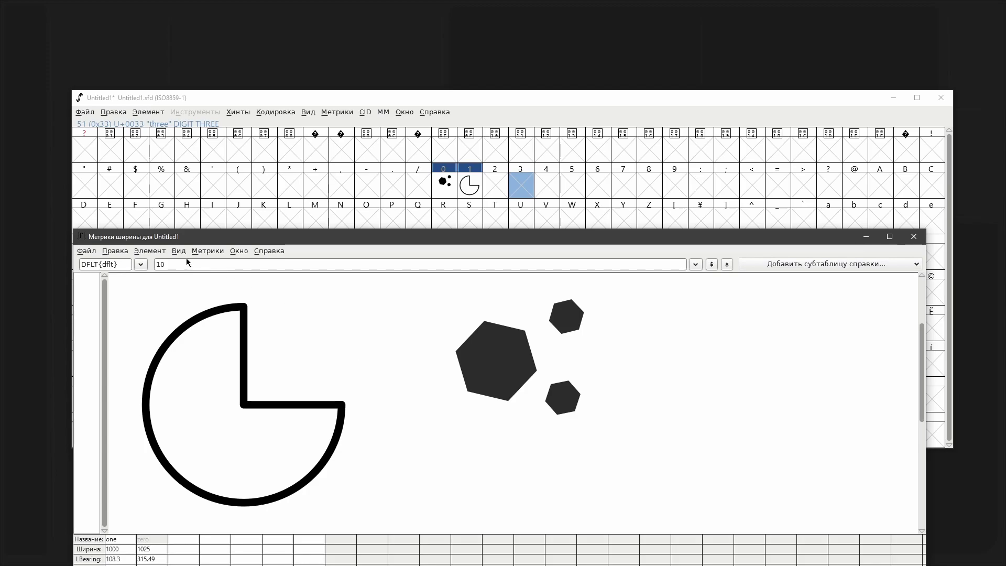
{"action": "left_click_drag", "start_coordinate": [211, 244], "coordinate": [217, 249]}
Move the glyph table window up and close the metrics window
{"action": "left_click_drag", "start_coordinate": [555, 101], "coordinate": [542, 34]}
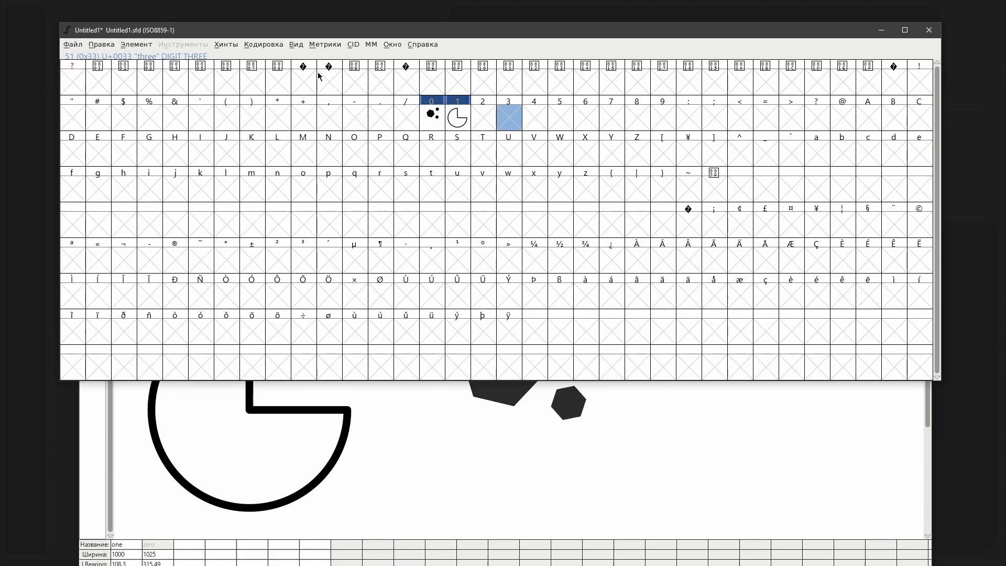
{"action": "key", "text": "alt+Tab"}
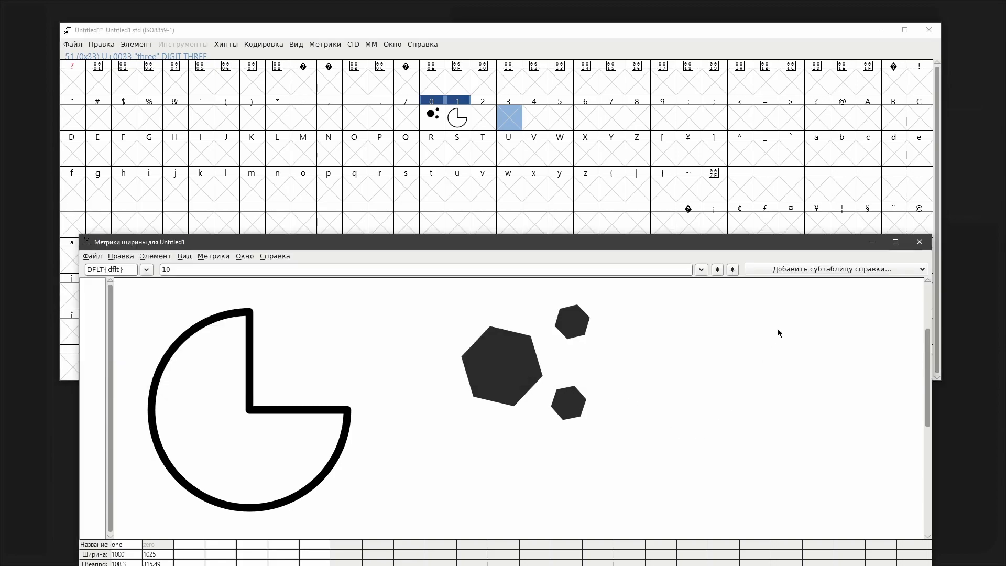
{"action": "left_click", "coordinate": [919, 242]}
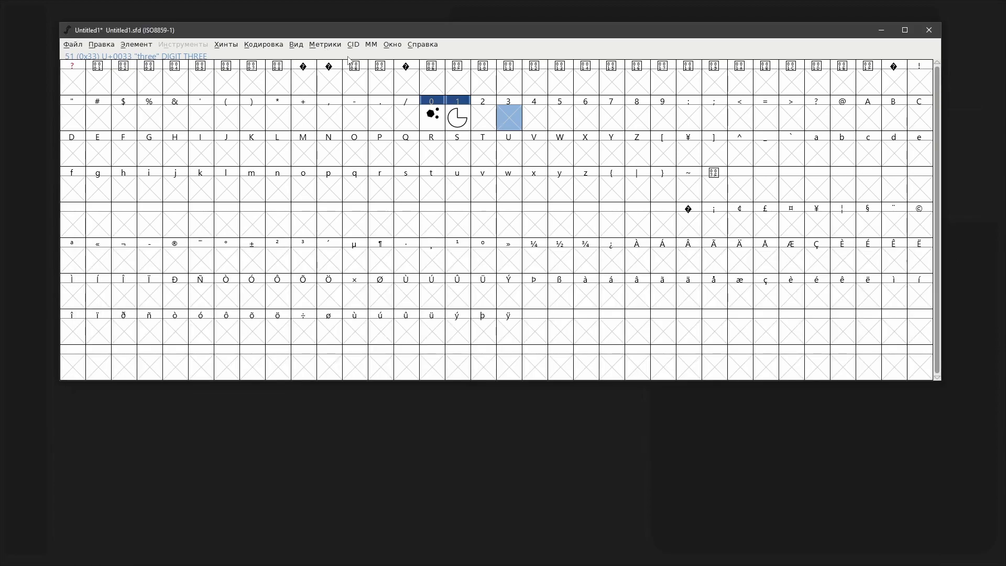
Add 1 unencoded glyph slot to the font's encoding
{"action": "left_click", "coordinate": [264, 45]}
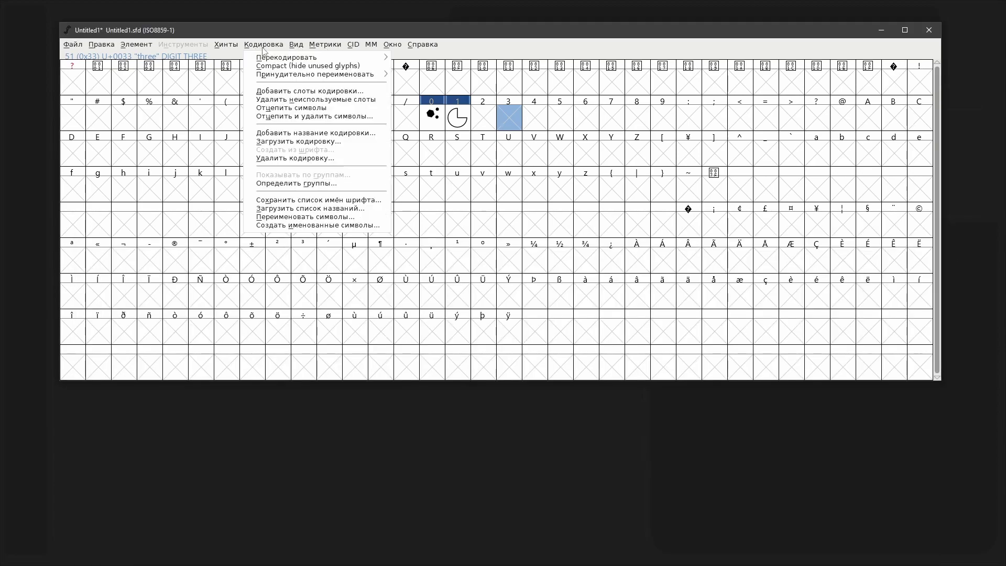
{"action": "left_click", "coordinate": [283, 92]}
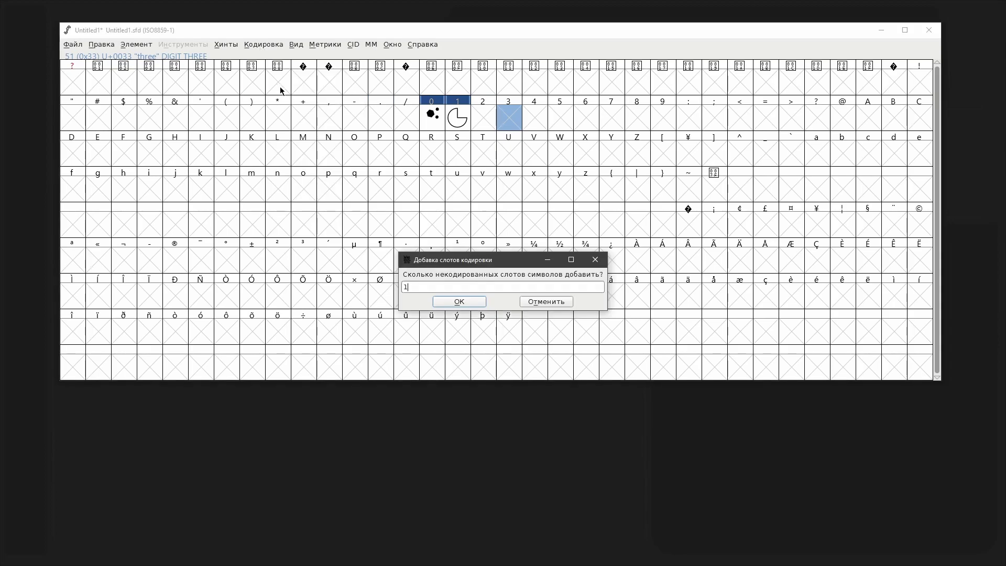
{"action": "left_click", "coordinate": [473, 303]}
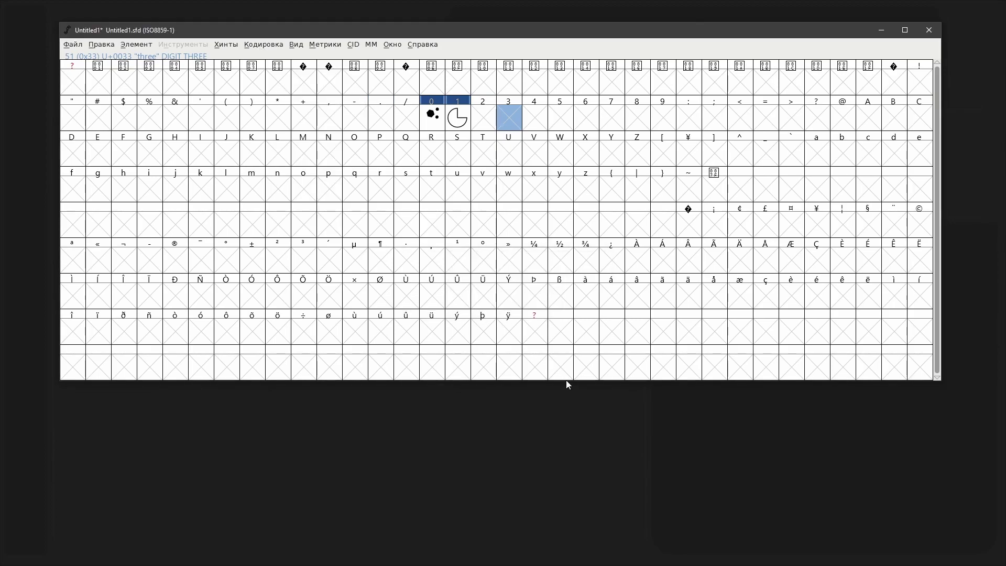
View the character information of the newly added unencoded glyph slot and close it without changes
{"action": "left_click", "coordinate": [534, 338]}
{"action": "right_click", "coordinate": [535, 330]}
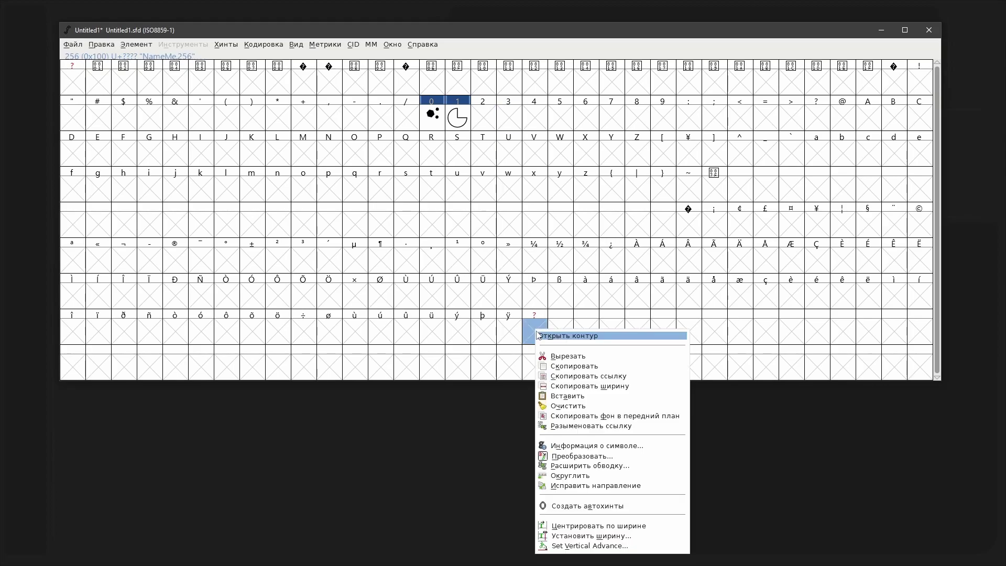
{"action": "left_click", "coordinate": [593, 449]}
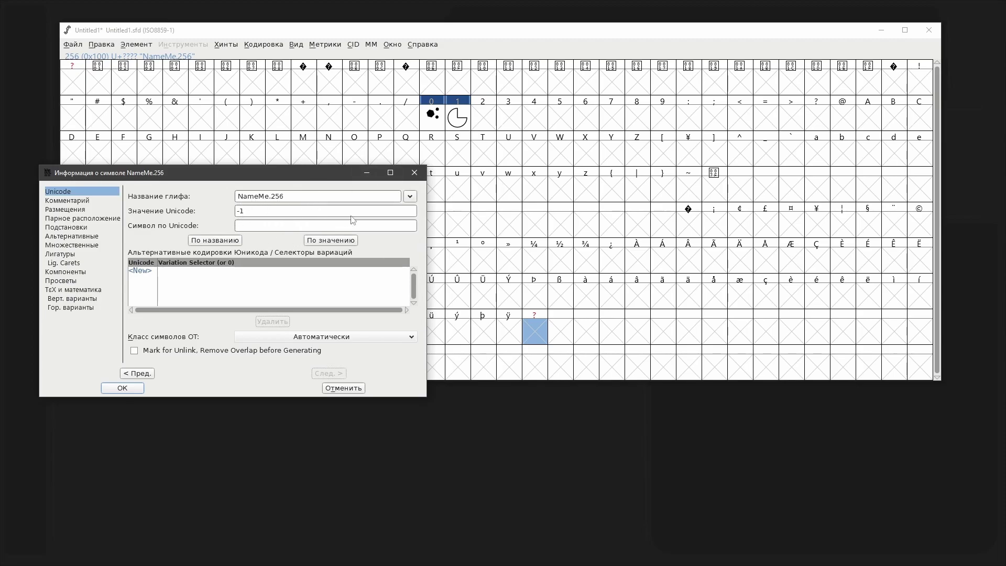
{"action": "left_click", "coordinate": [414, 173]}
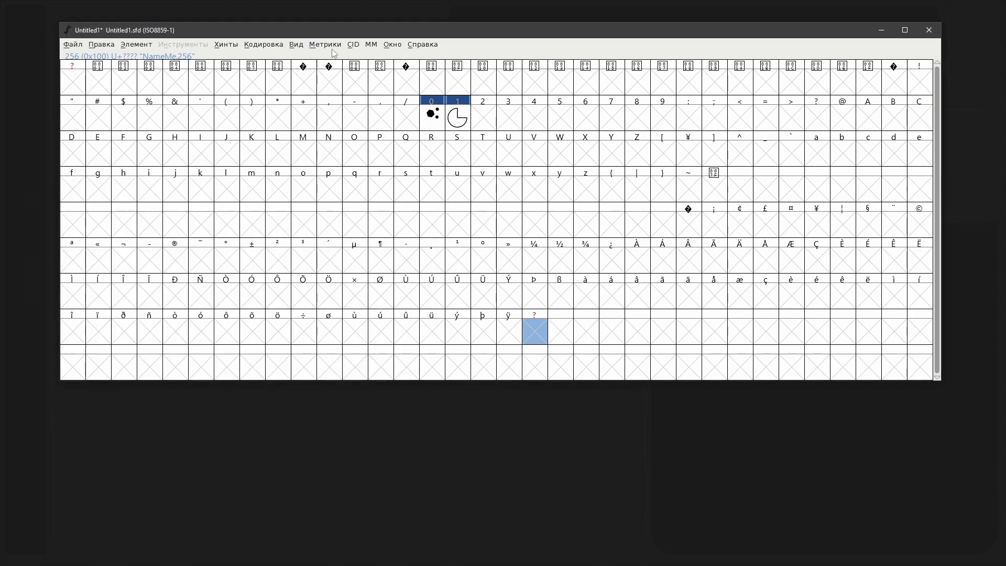
Remove the unused slots from the font's encoding
{"action": "left_click", "coordinate": [269, 46]}
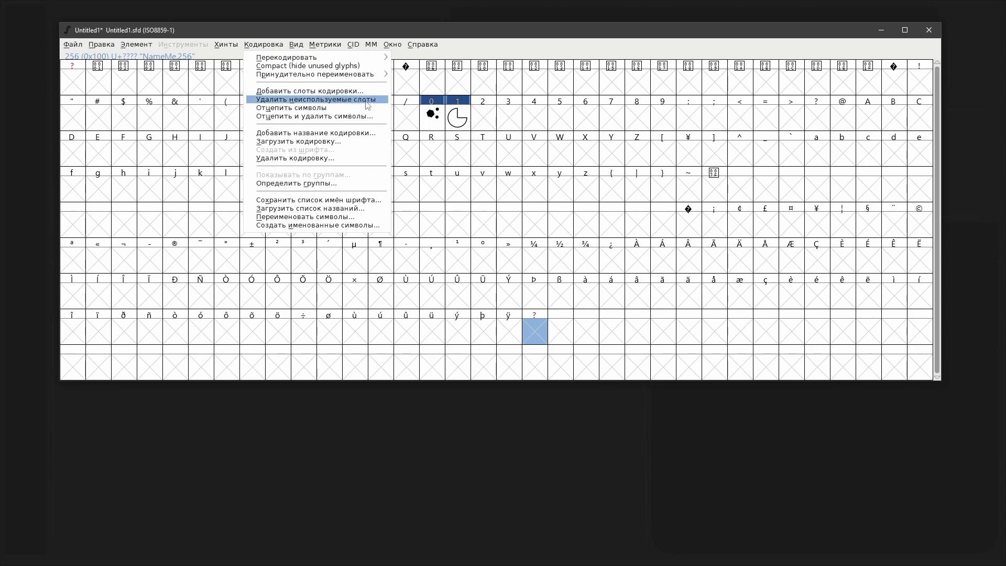
{"action": "left_click", "coordinate": [371, 104]}
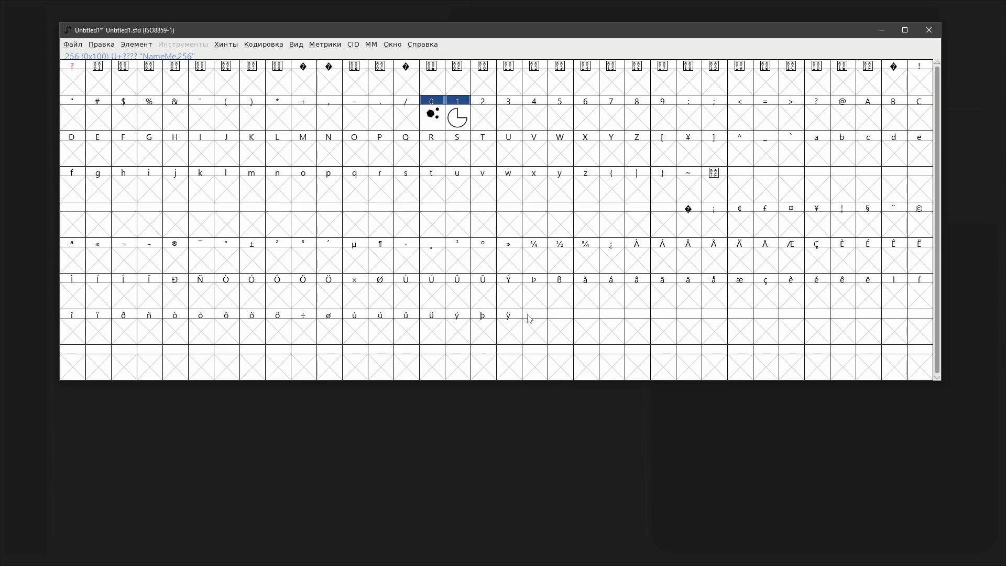
Open the metrics window for the font and enter the Cyrillic capitals ЯЧСМ as preview text
{"action": "left_click", "coordinate": [262, 47]}
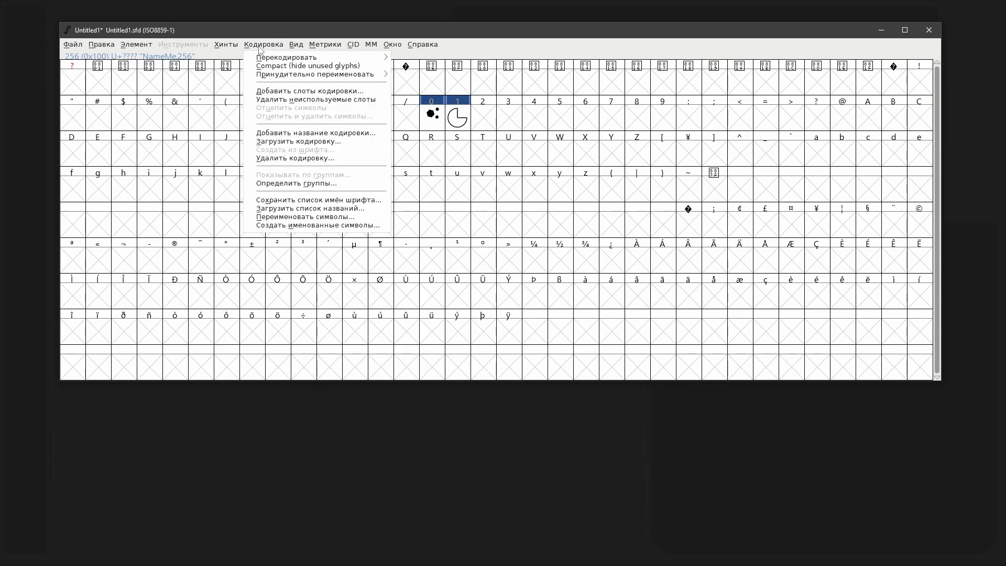
{"action": "left_click", "coordinate": [334, 47]}
{"action": "left_click", "coordinate": [335, 47]}
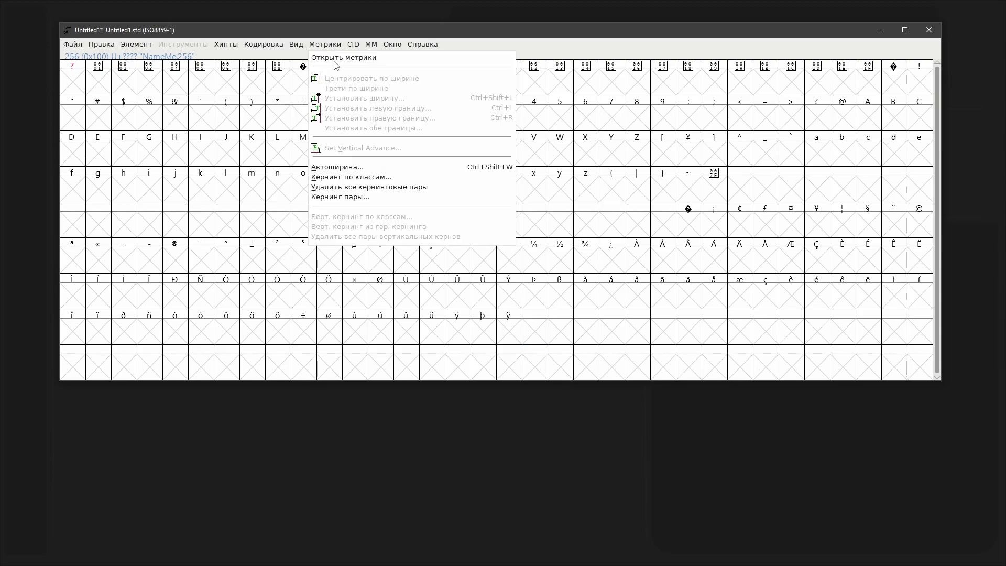
{"action": "left_click", "coordinate": [333, 93]}
{"action": "type", "text": "ZX"}
{"action": "key", "text": "BackSpace"}
{"action": "key", "text": "BackSpace"}
{"action": "type", "text": "ЯЧСМ"}
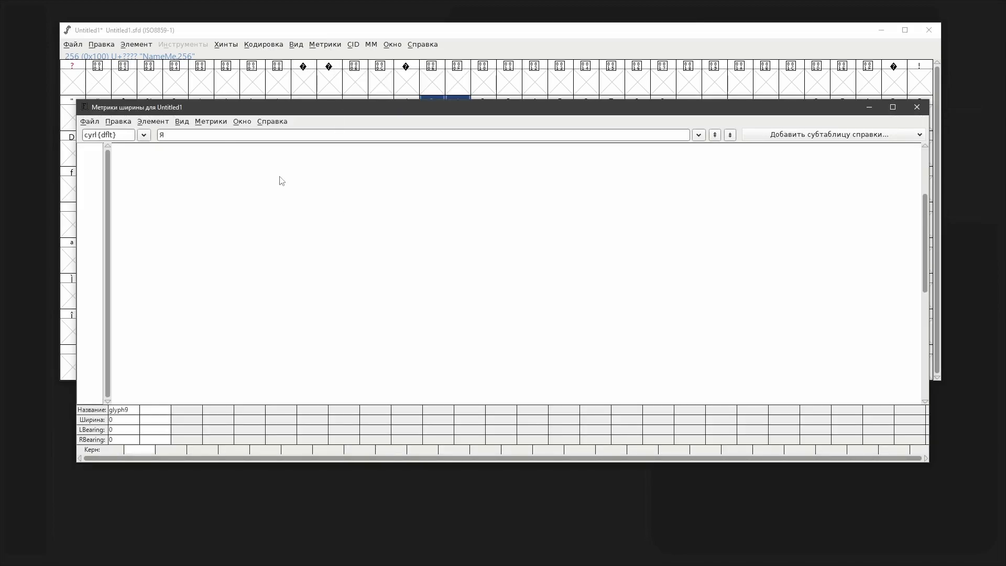
Replace the metrics preview text with ячсмитб and move the metrics window down to uncover the glyph table
{"action": "key", "text": "BackSpace"}
{"action": "key", "text": "BackSpace"}
{"action": "key", "text": "BackSpace"}
{"action": "key", "text": "BackSpace"}
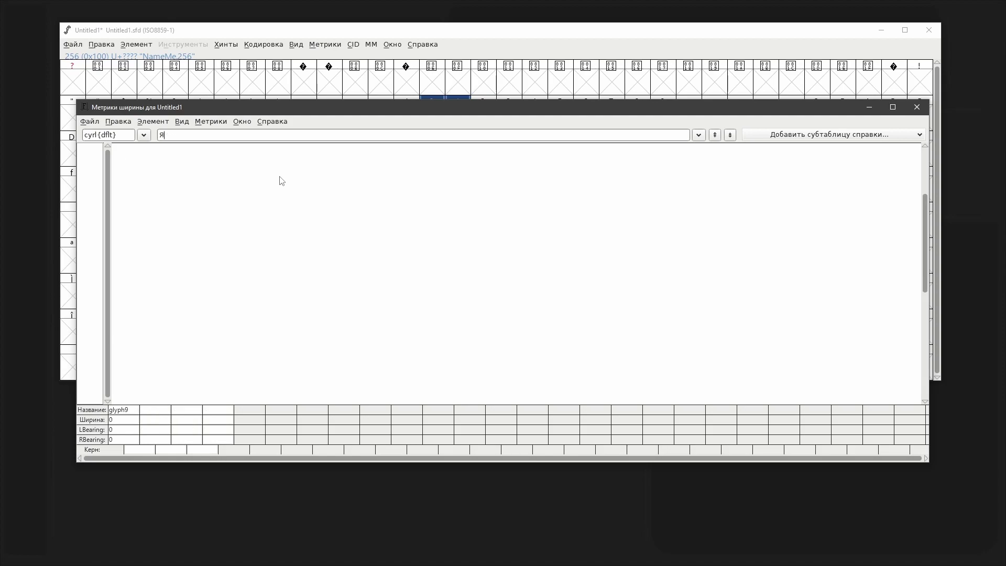
{"action": "type", "text": "ячсмитт"}
{"action": "key", "text": "BackSpace"}
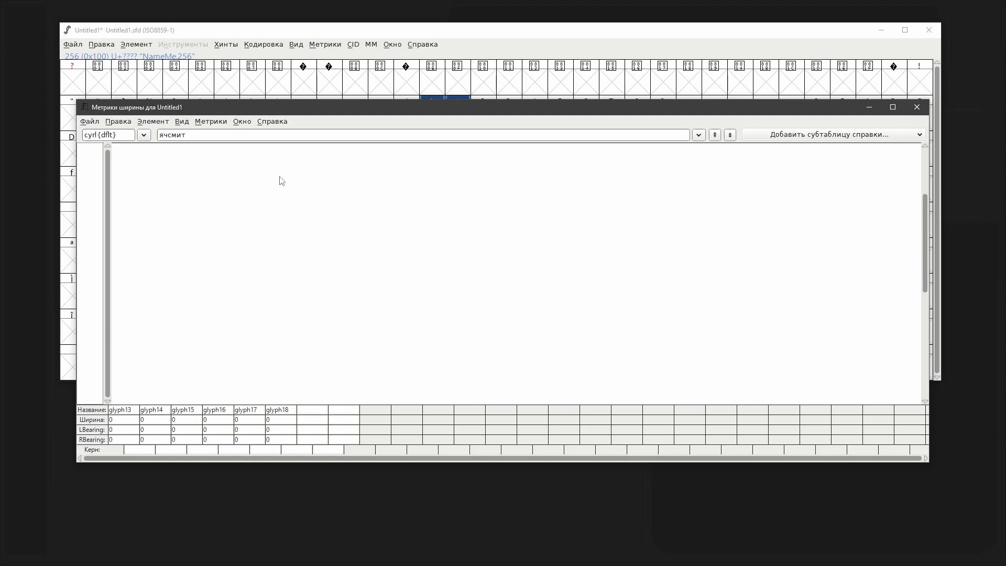
{"action": "type", "text": "б"}
{"action": "left_click_drag", "start_coordinate": [833, 111], "coordinate": [835, 206]}
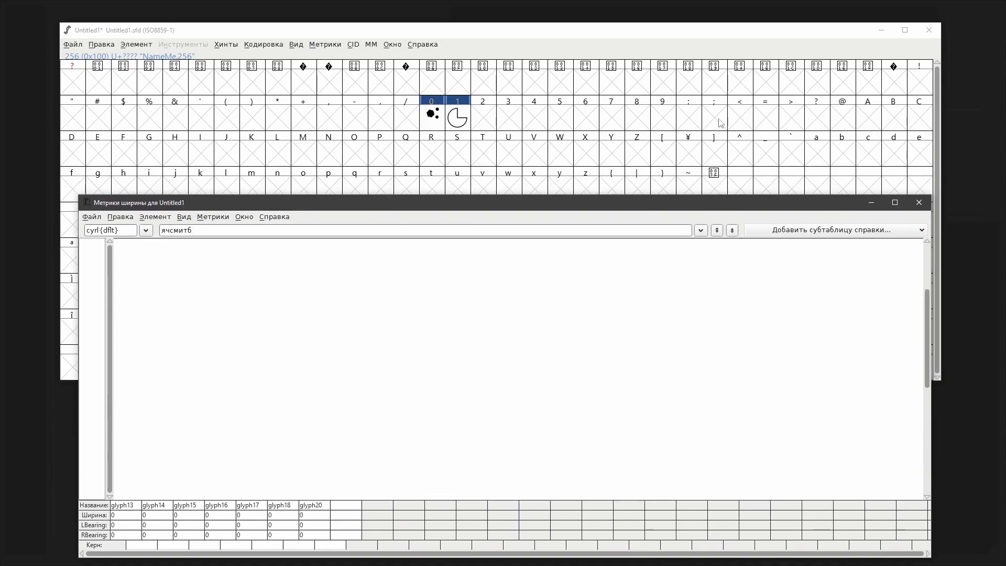
Add 1 more unencoded glyph slot after the Cyrillic glyphs in the encoding
{"action": "left_click", "coordinate": [267, 44]}
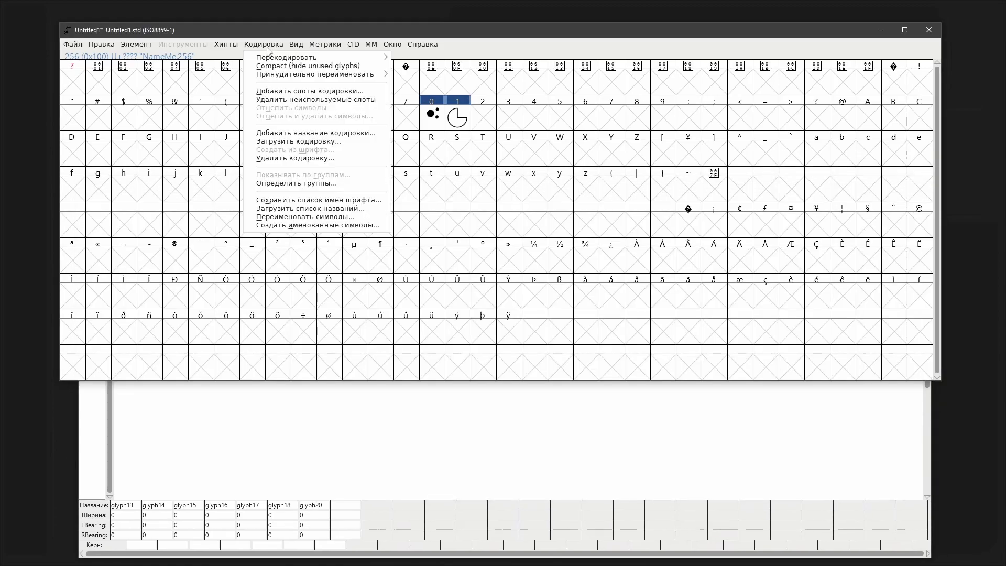
{"action": "left_click", "coordinate": [287, 93]}
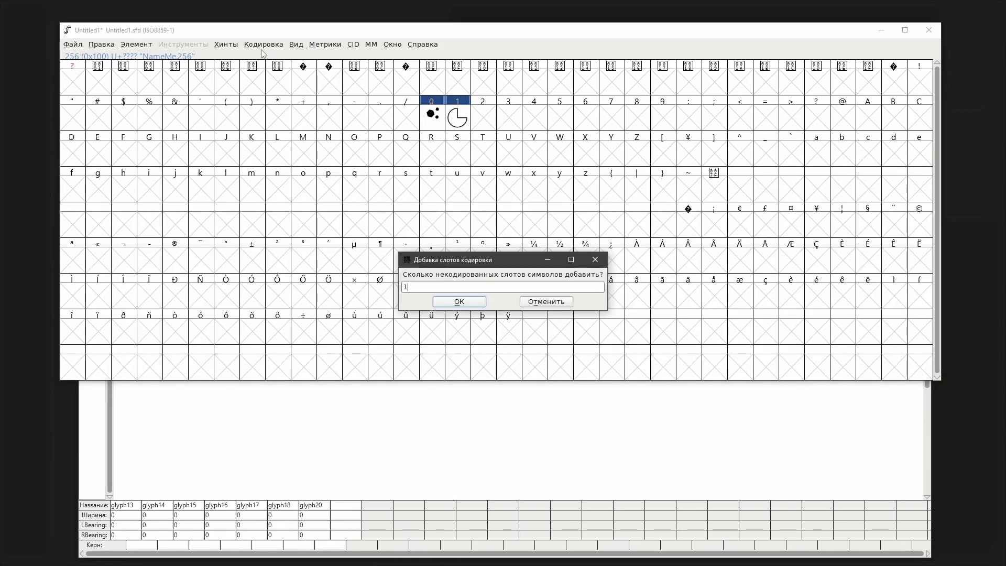
{"action": "left_click", "coordinate": [469, 302]}
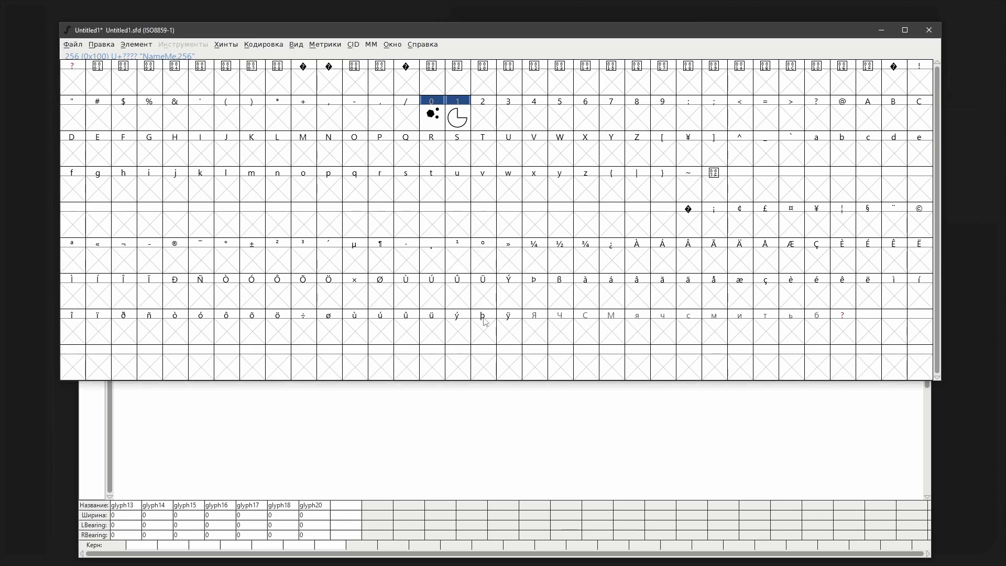
Examine the character information and the outline window of the capital Ч glyph, closing each one
{"action": "left_click", "coordinate": [564, 331]}
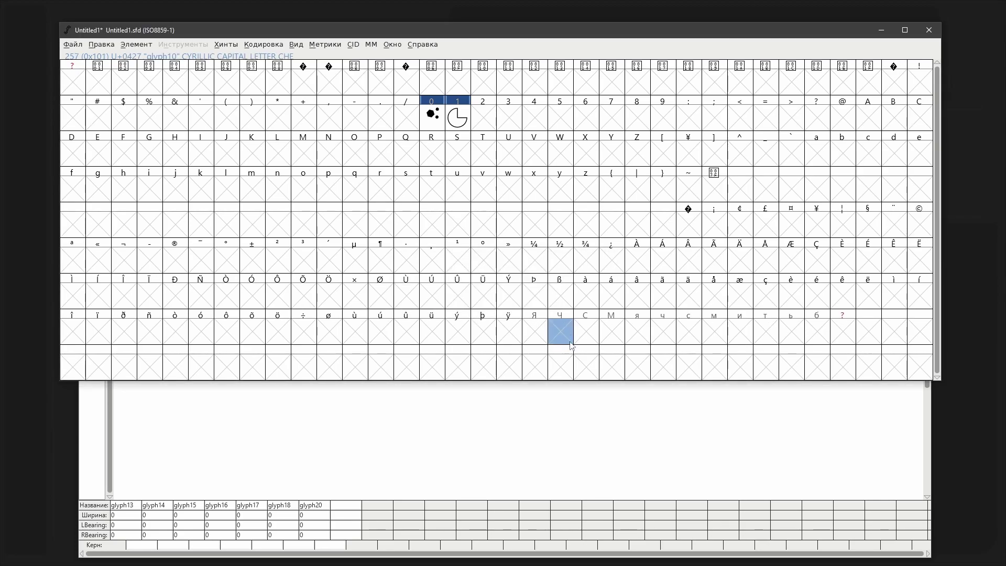
{"action": "right_click", "coordinate": [571, 345]}
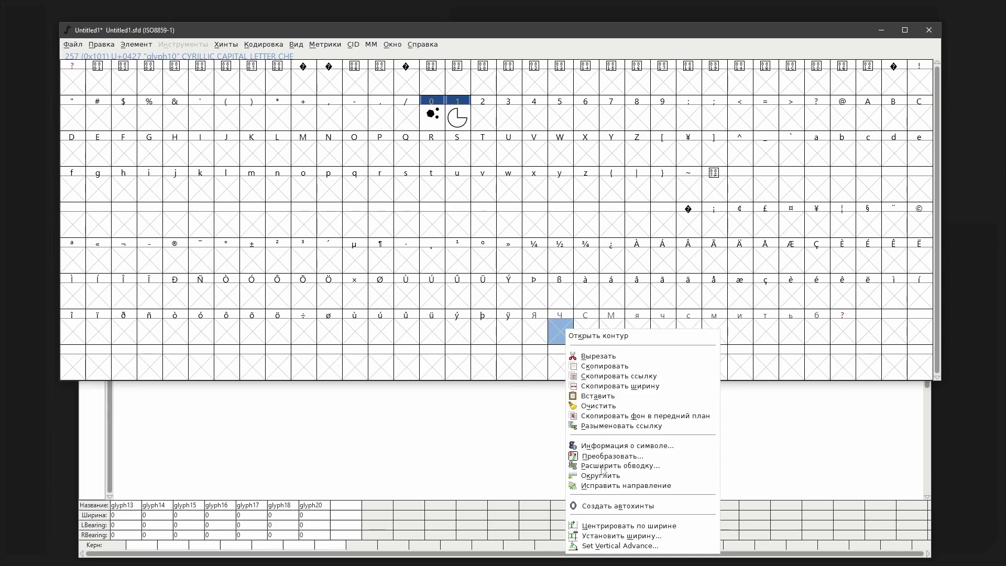
{"action": "left_click", "coordinate": [604, 446]}
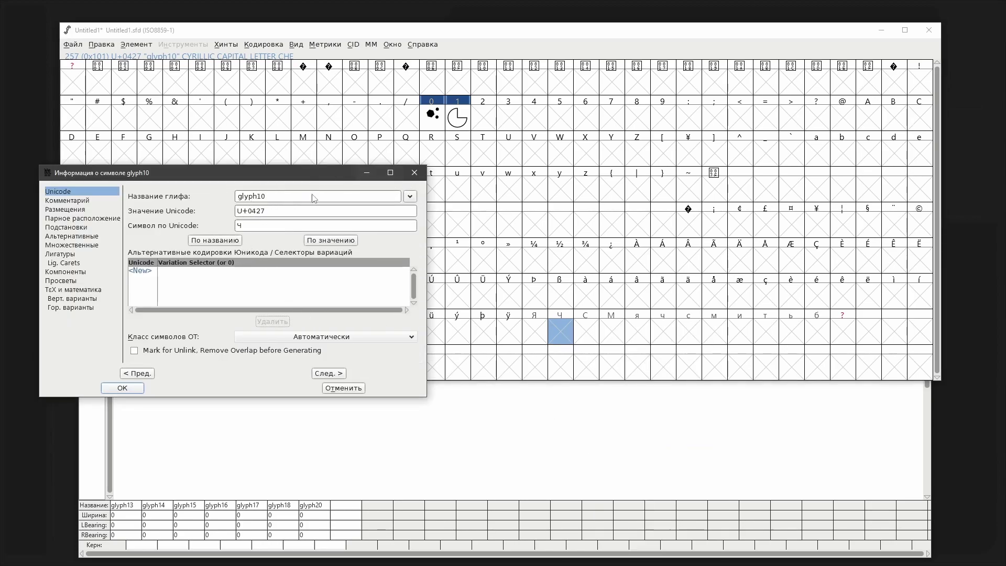
{"action": "left_click", "coordinate": [415, 174]}
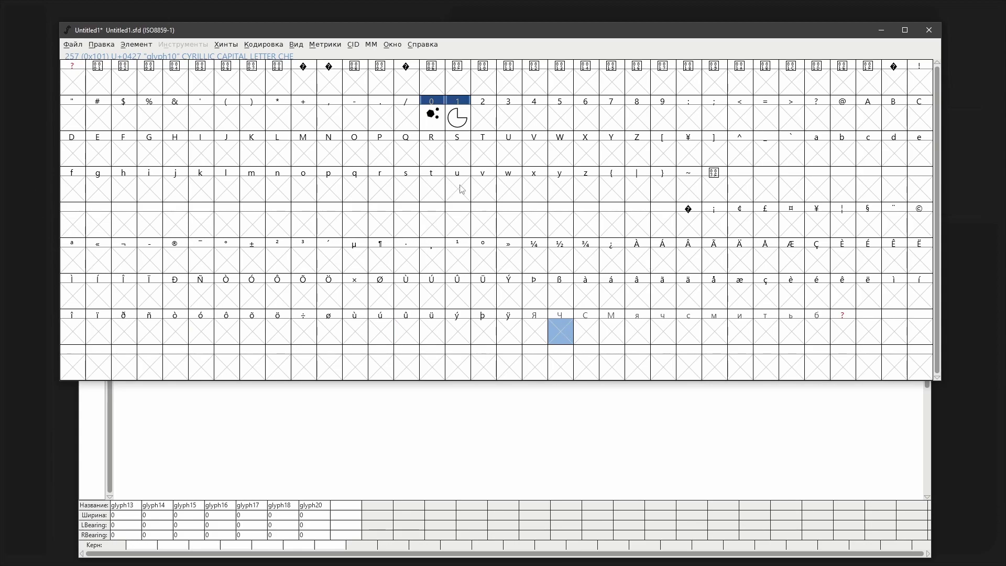
{"action": "double_click", "coordinate": [566, 338]}
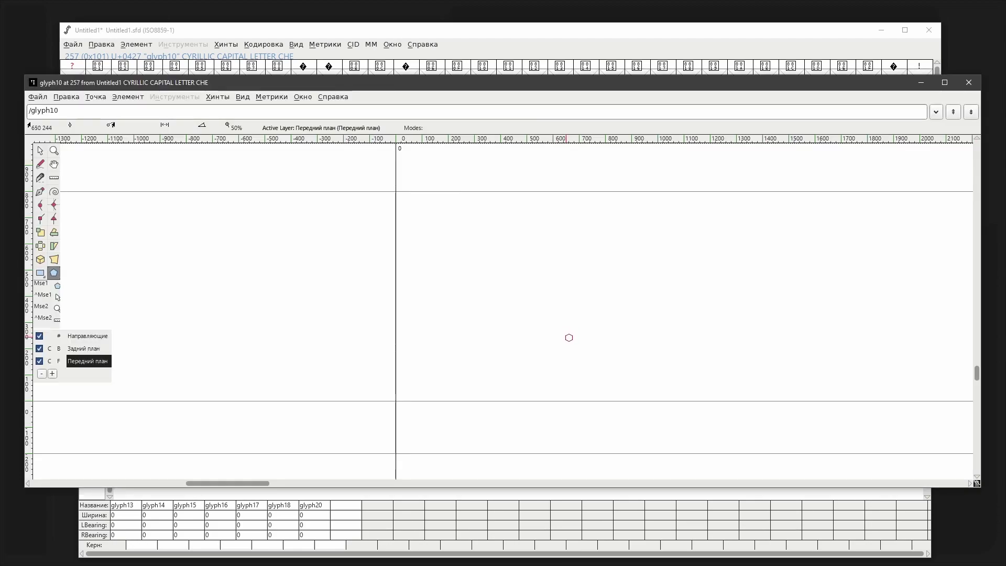
{"action": "left_click", "coordinate": [968, 84]}
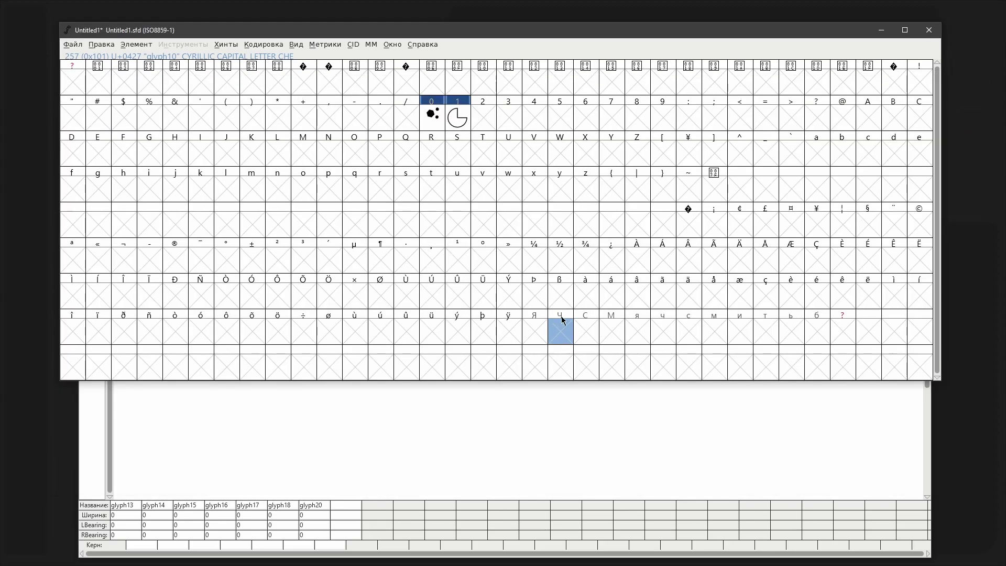
Compare the outline windows of the digit 3 and capital Я glyphs, closing each one
{"action": "left_click", "coordinate": [481, 118]}
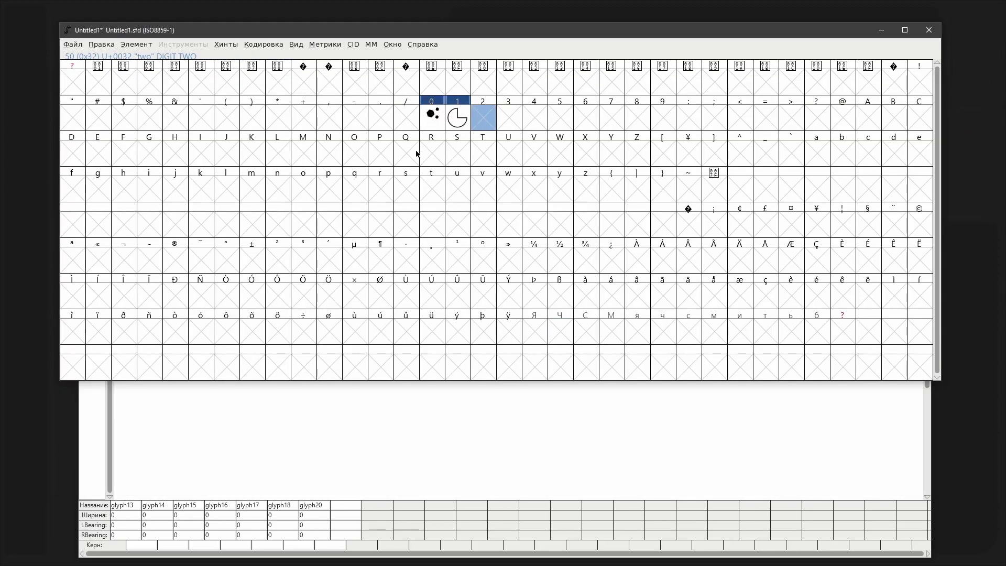
{"action": "double_click", "coordinate": [508, 118]}
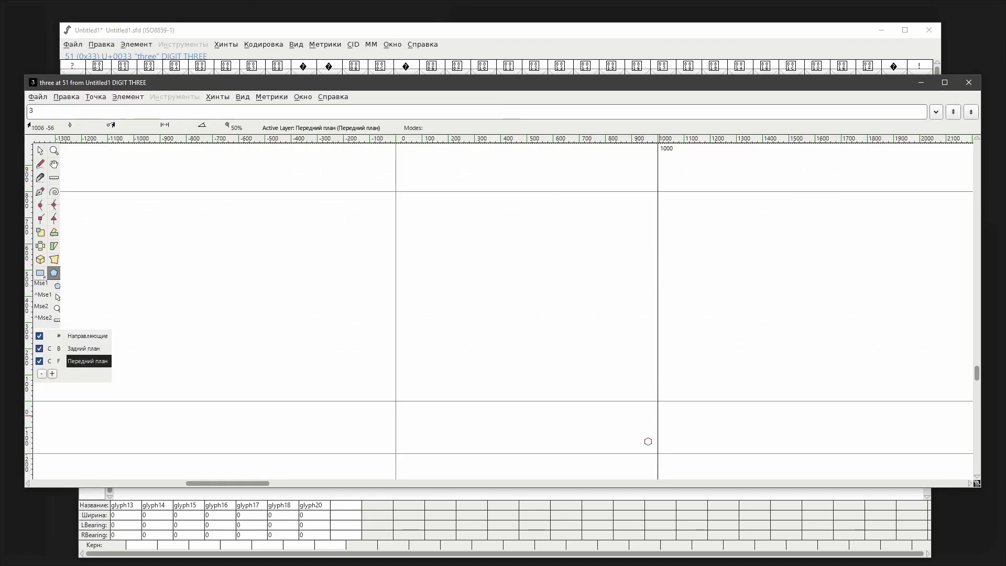
{"action": "key", "text": "ctrl+shift+q"}
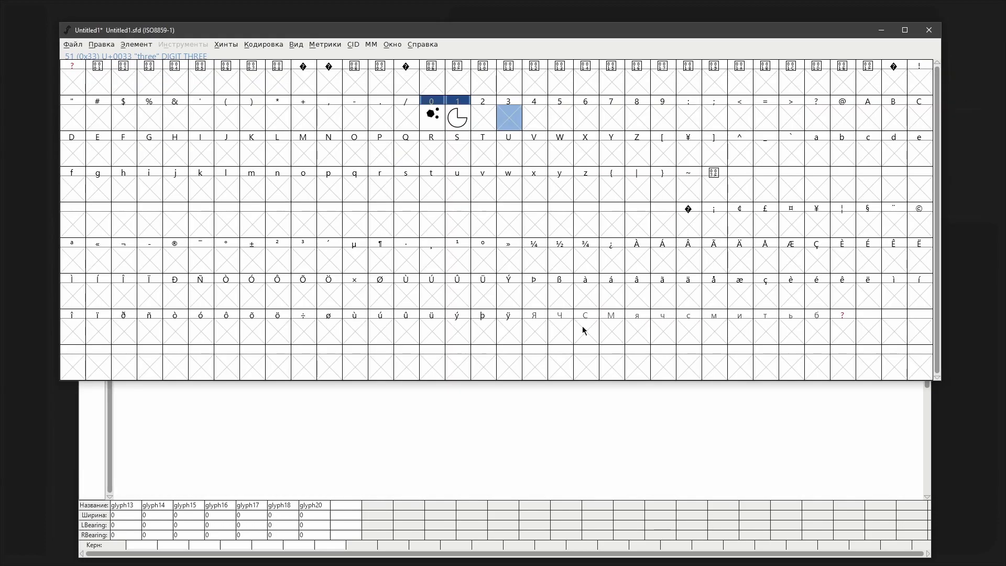
{"action": "left_click", "coordinate": [538, 330]}
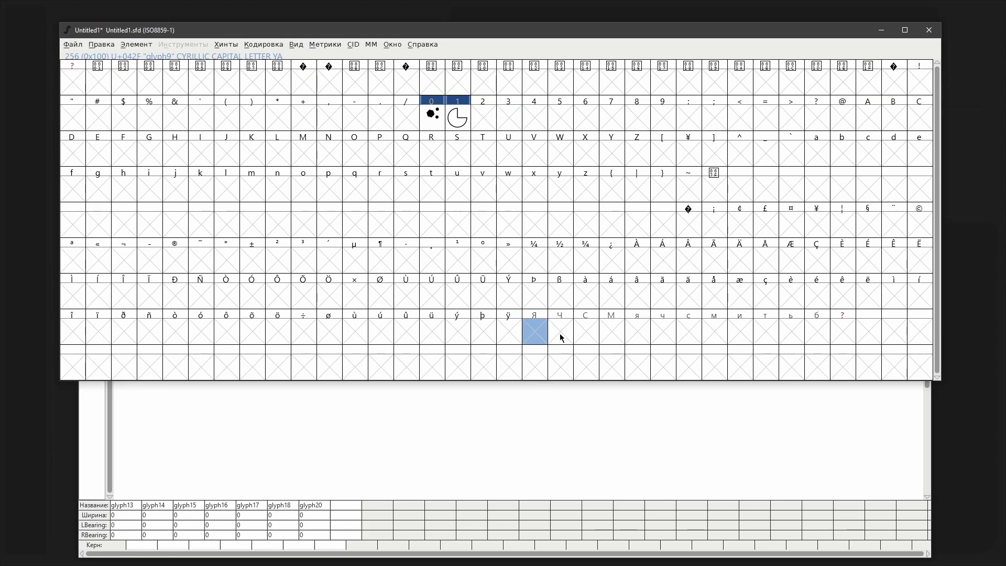
{"action": "double_click", "coordinate": [527, 332]}
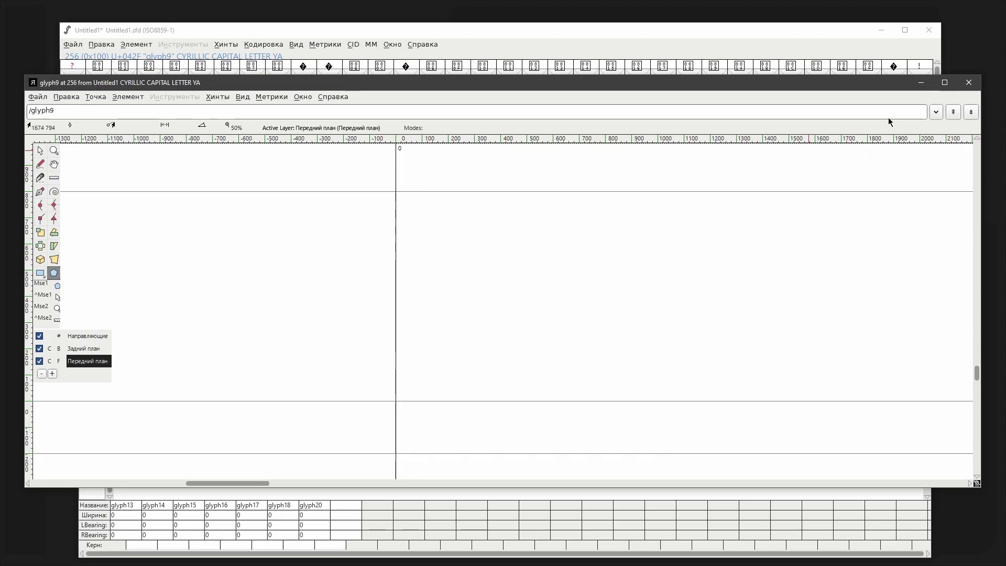
{"action": "left_click", "coordinate": [968, 82]}
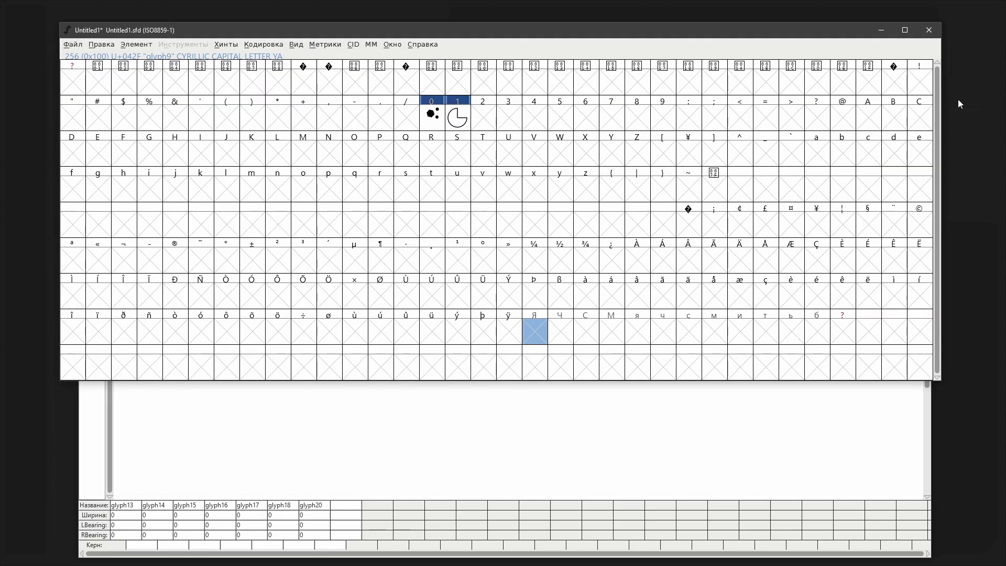
{"action": "left_click", "coordinate": [457, 120]}
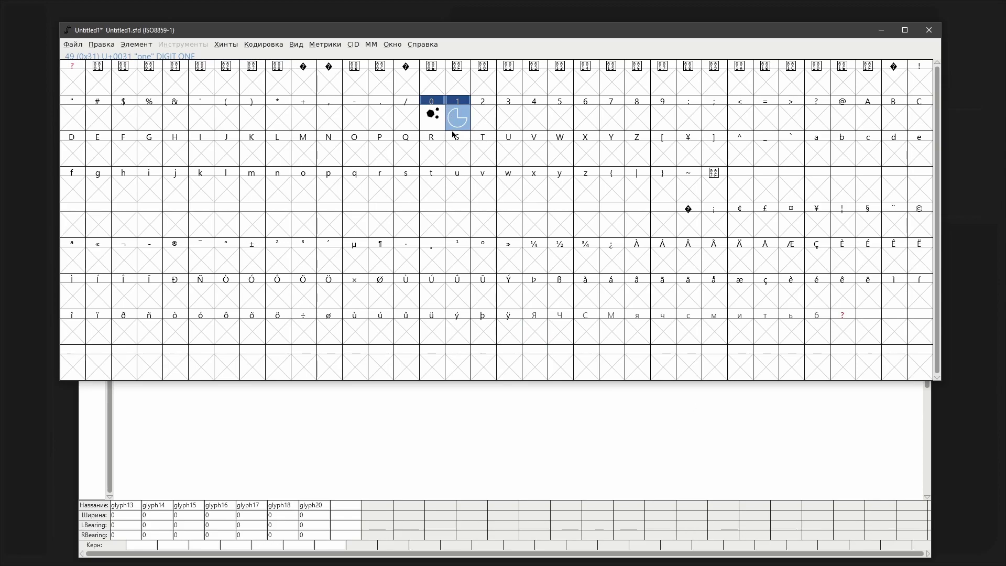
{"action": "left_click", "coordinate": [434, 121]}
{"action": "left_click", "coordinate": [536, 333]}
{"action": "left_click", "coordinate": [608, 223]}
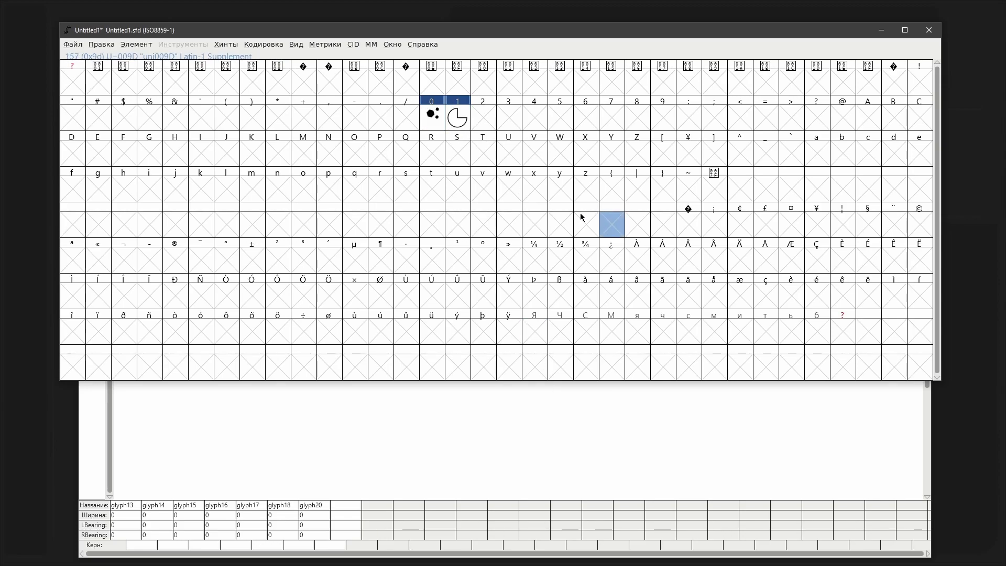
Copy the pie shape from the digit 1 glyph and paste it into the small Cyrillic я glyph
{"action": "left_click", "coordinate": [435, 117]}
{"action": "left_click", "coordinate": [448, 122]}
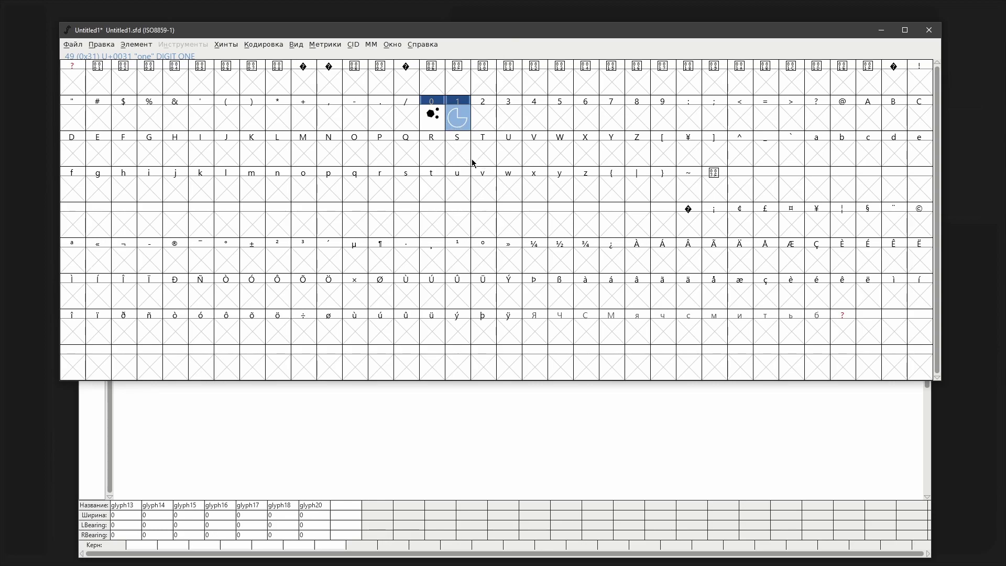
{"action": "left_click", "coordinate": [566, 335]}
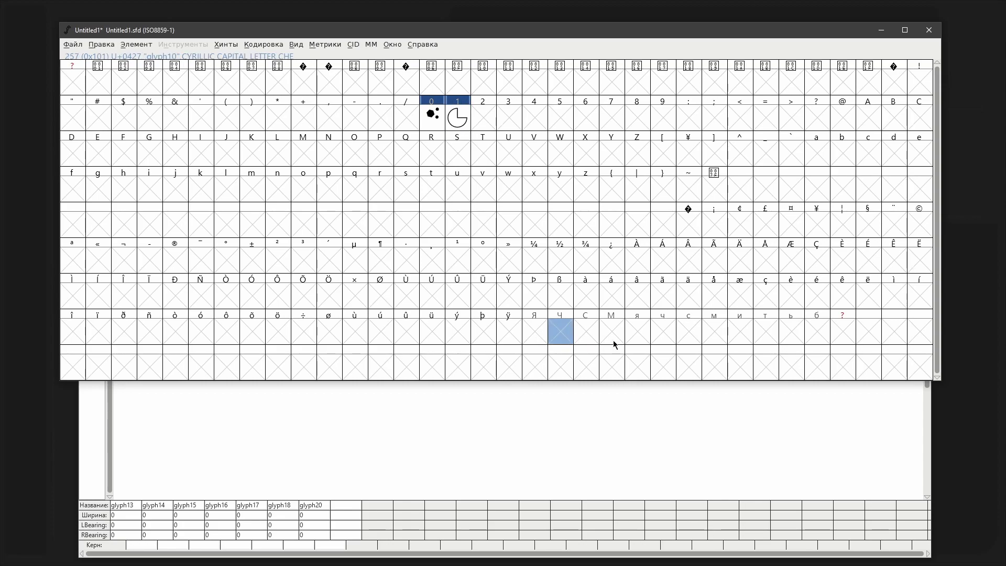
{"action": "left_click", "coordinate": [640, 335]}
{"action": "key", "text": "ctrl+v"}
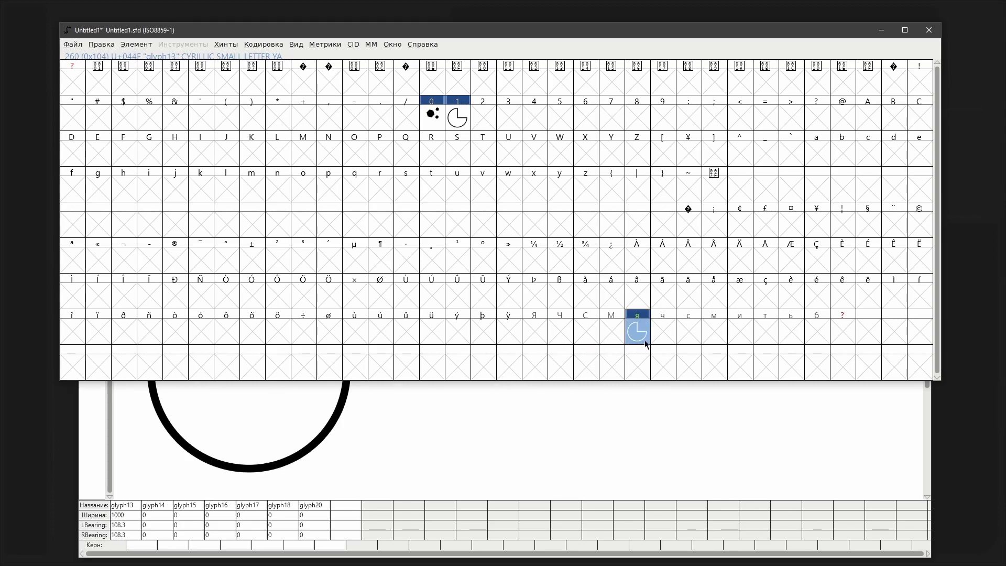
Move the glyph table window aside and view the pie outline in the small я glyph
{"action": "left_click_drag", "start_coordinate": [559, 33], "coordinate": [609, 34]}
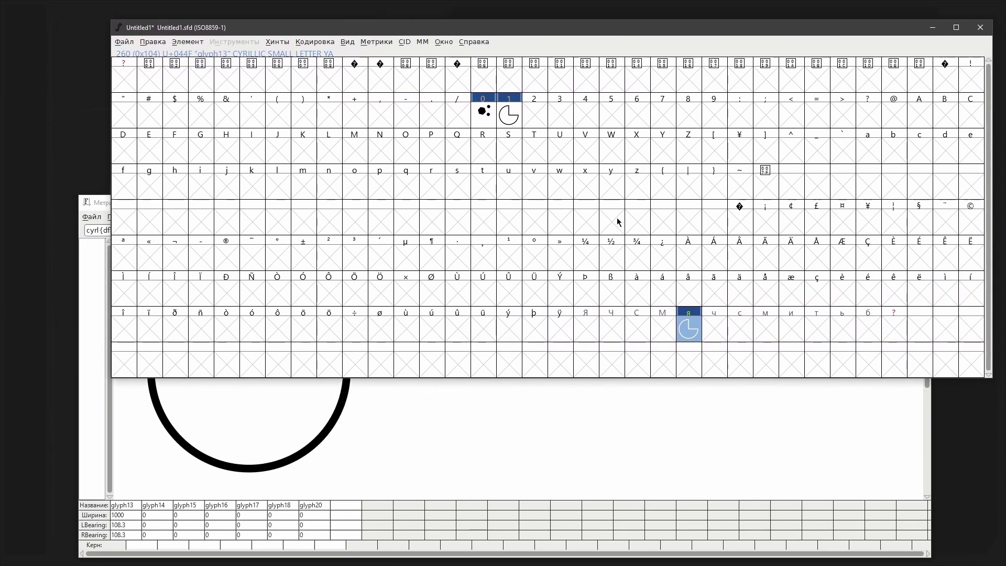
{"action": "double_click", "coordinate": [692, 331]}
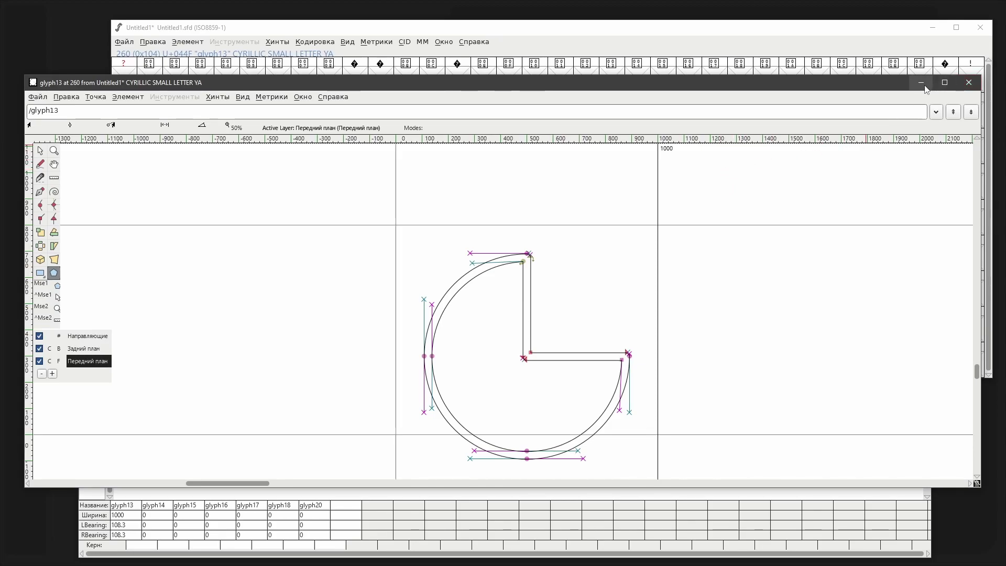
{"action": "left_click", "coordinate": [968, 83]}
Clear the pie outline from the small я glyph
{"action": "right_click", "coordinate": [690, 328]}
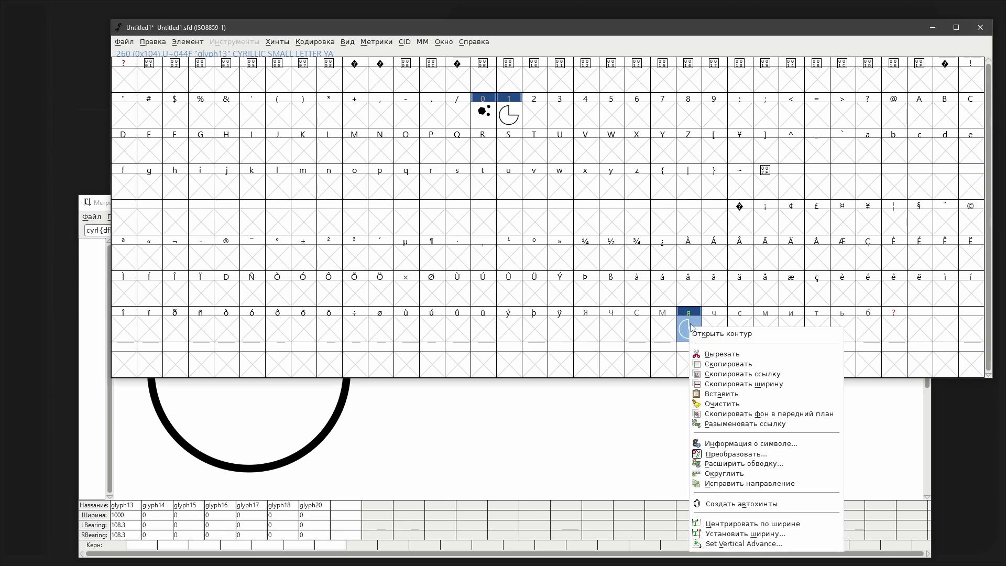
{"action": "left_click", "coordinate": [718, 404]}
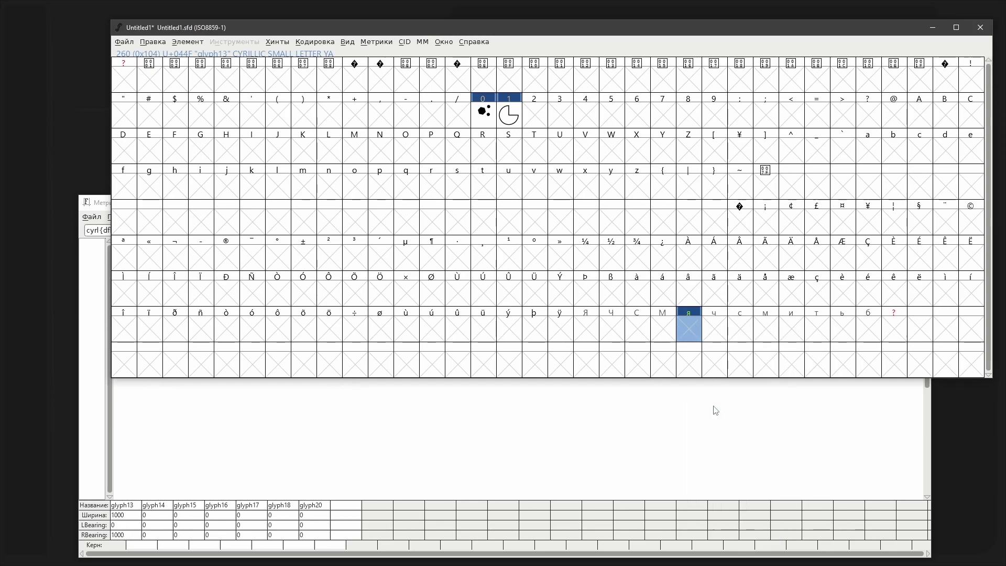
Draw a hexagon about 460 units wide and a smaller one about 310 units wide in the small Cyrillic ч glyph, and close its window
{"action": "double_click", "coordinate": [689, 332]}
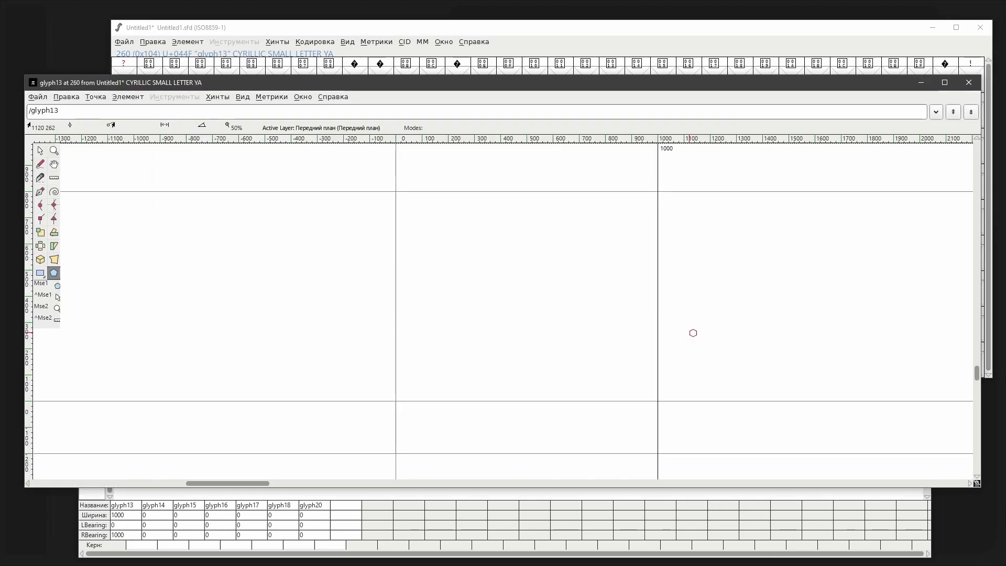
{"action": "left_click", "coordinate": [975, 88]}
{"action": "left_click", "coordinate": [717, 332]}
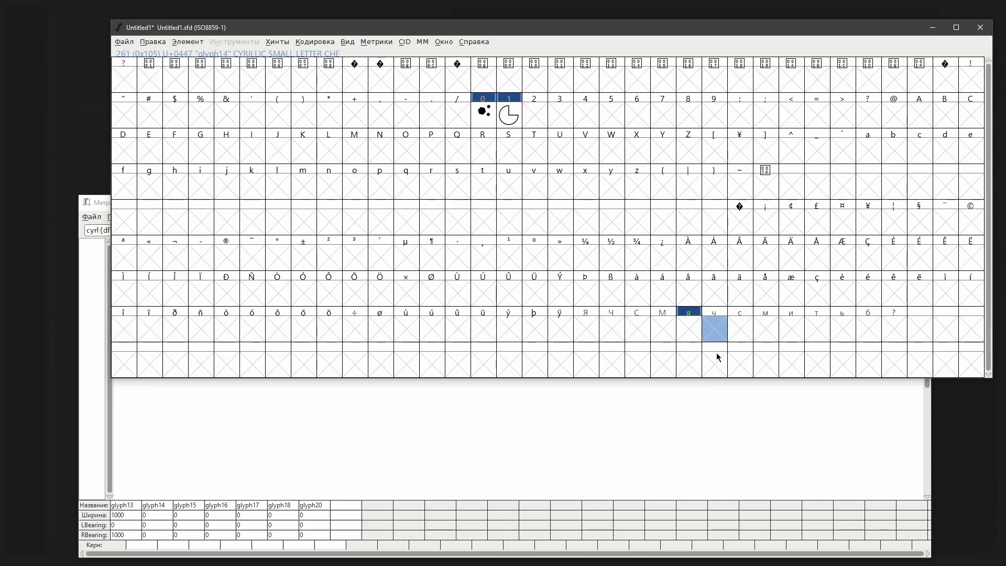
{"action": "double_click", "coordinate": [716, 330]}
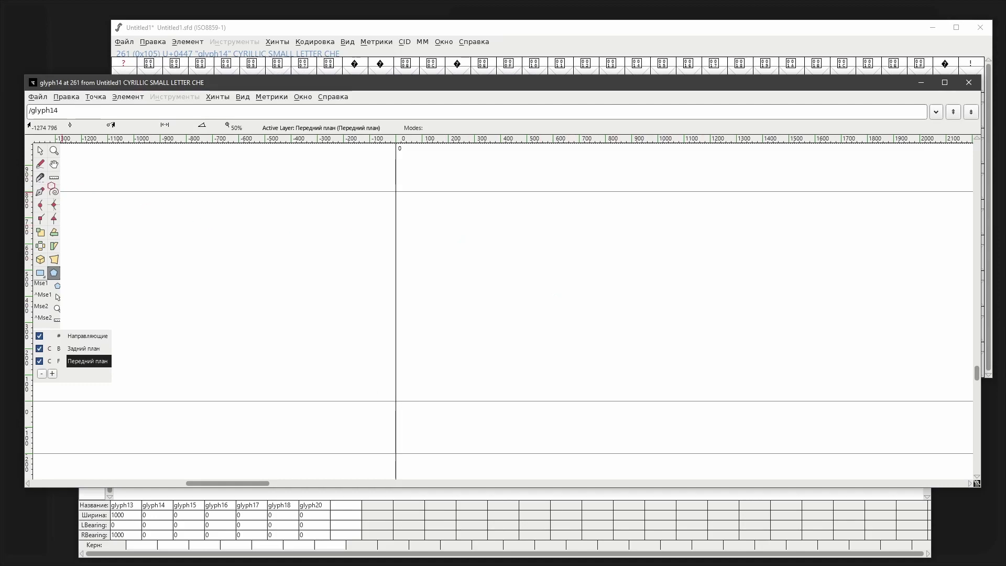
{"action": "left_click_drag", "start_coordinate": [598, 249], "coordinate": [638, 297]}
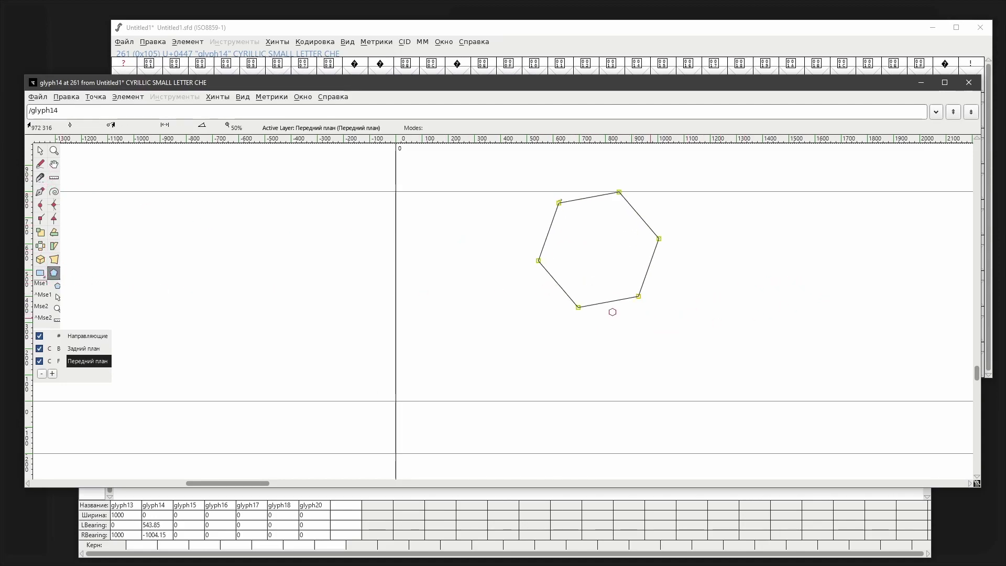
{"action": "left_click_drag", "start_coordinate": [420, 313], "coordinate": [454, 340]}
{"action": "left_click", "coordinate": [969, 83]}
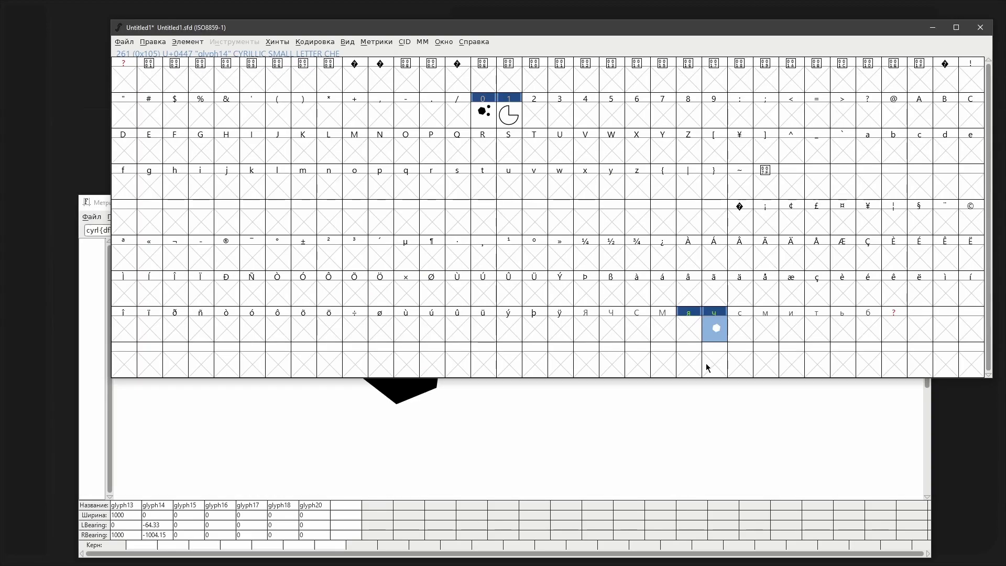
Preview only the letter ч in the metrics window by replacing the sample text
{"action": "left_click", "coordinate": [370, 444]}
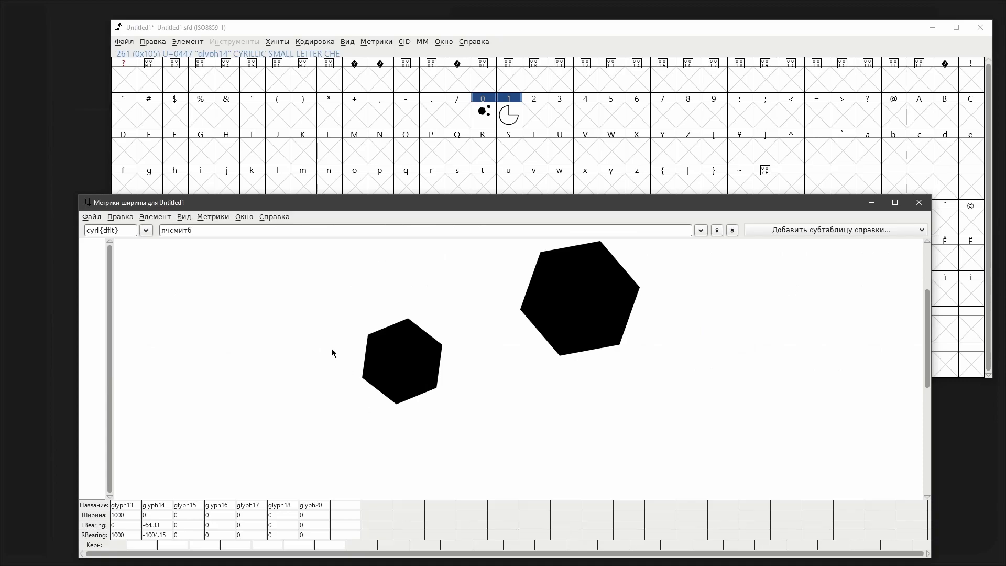
{"action": "key", "text": "BackSpace"}
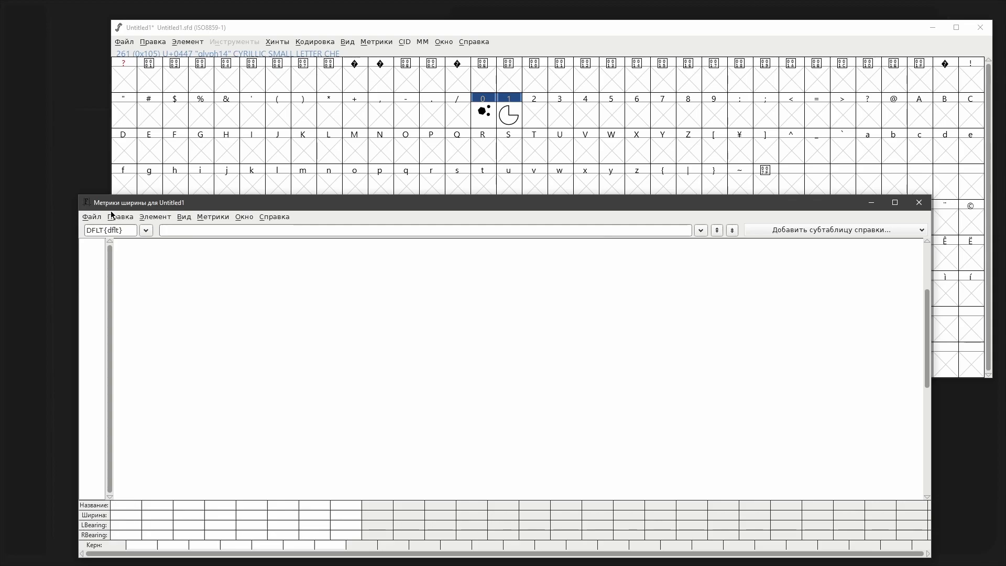
{"action": "type", "text": "ч"}
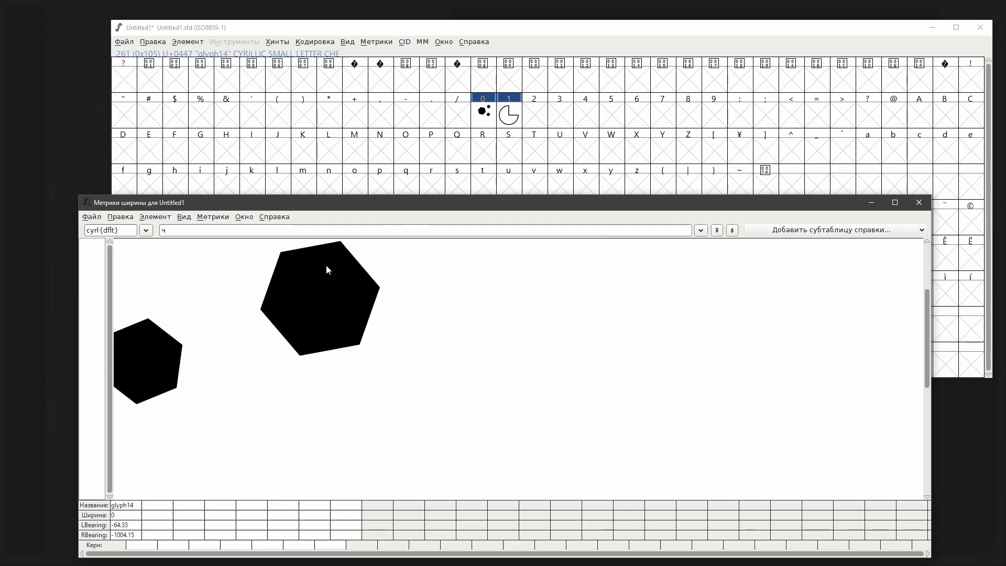
Move the metrics window off the glyph table, reopen the small ч glyph and set its advance width to 100
{"action": "left_click_drag", "start_coordinate": [318, 209], "coordinate": [333, 345]}
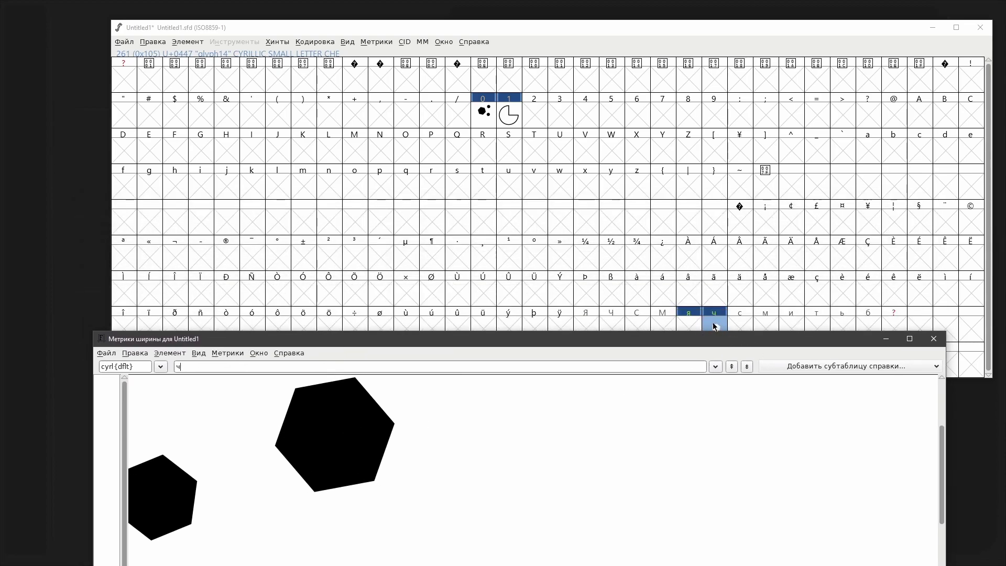
{"action": "left_click", "coordinate": [713, 327]}
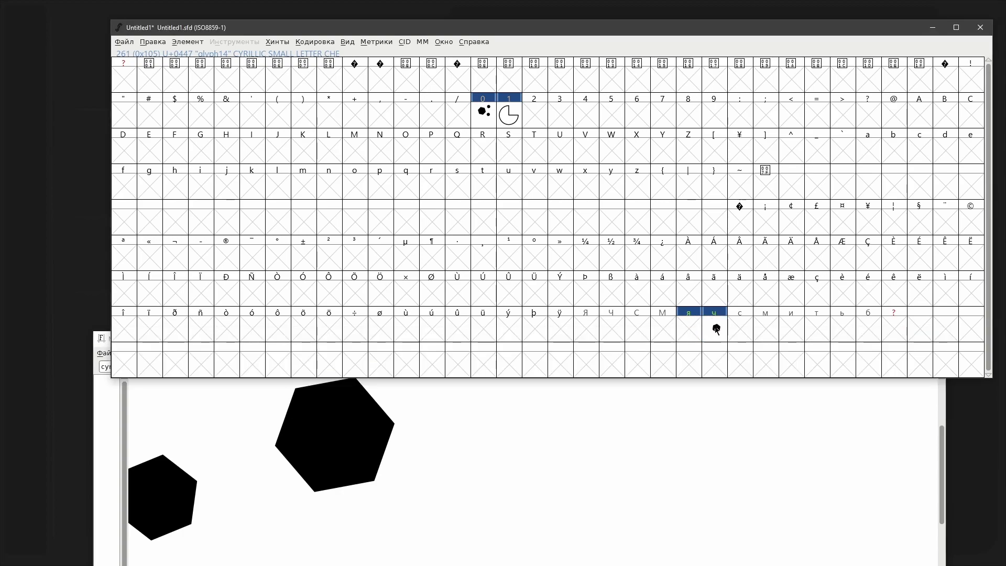
{"action": "double_click", "coordinate": [714, 333]}
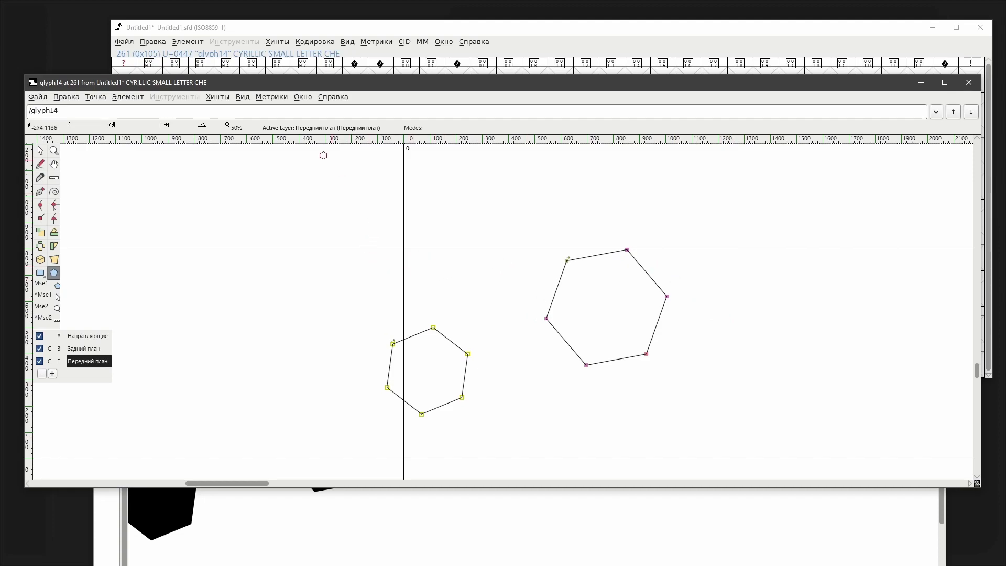
{"action": "left_click", "coordinate": [274, 102]}
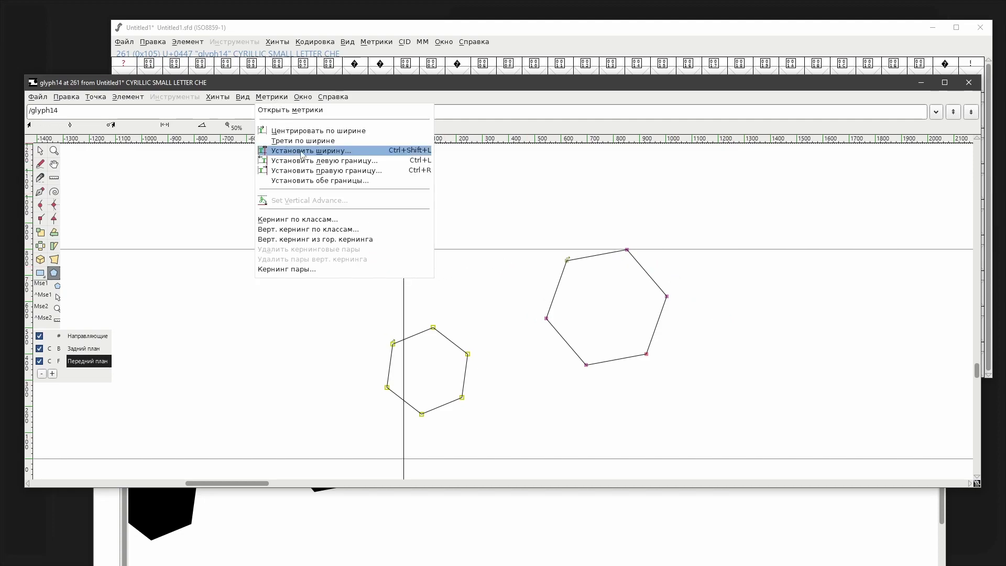
{"action": "left_click", "coordinate": [329, 155]}
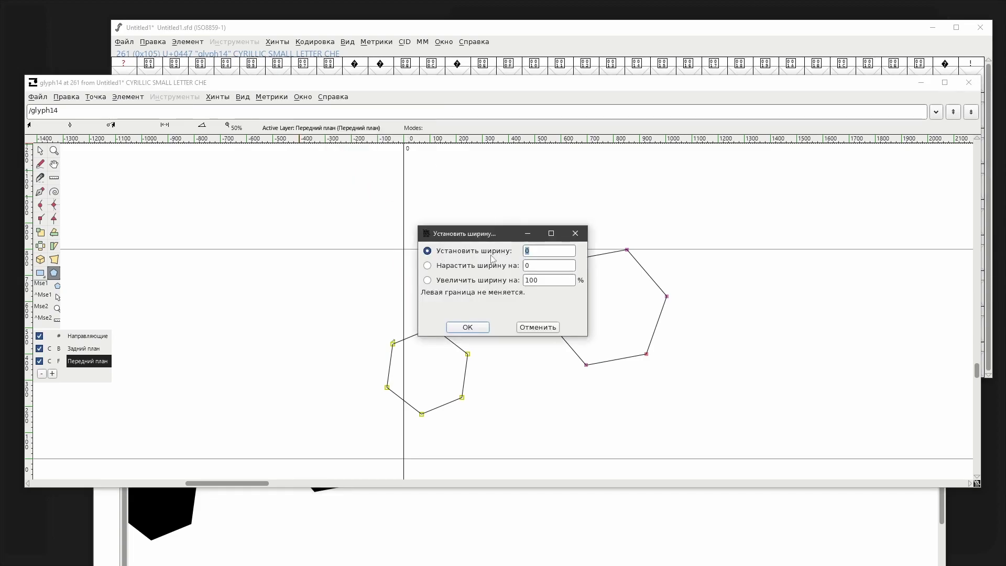
{"action": "key", "text": "BackSpace"}
{"action": "type", "text": "100"}
{"action": "key", "text": "Return"}
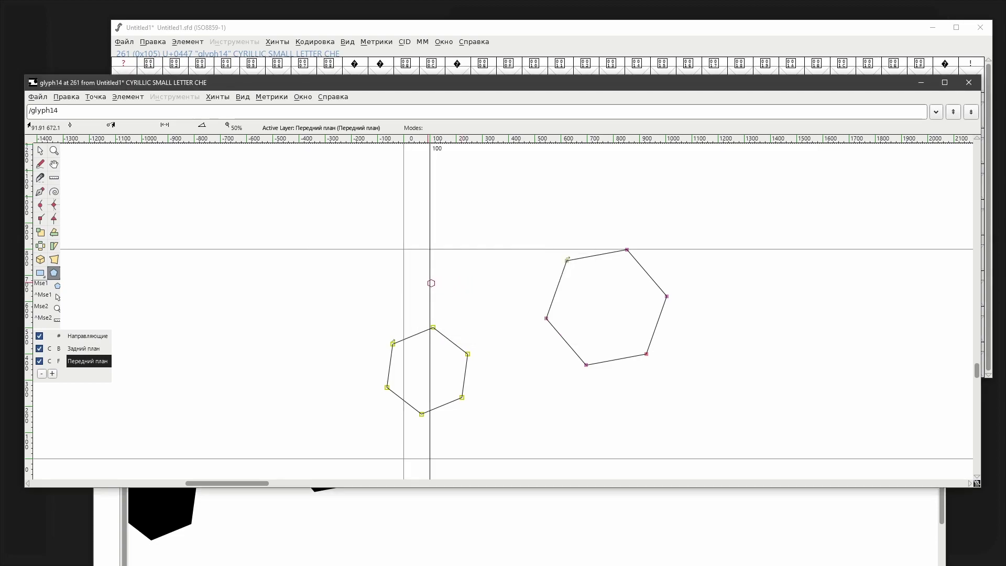
Extend the ч glyph's width line to 892 units with the Pointer tool, select the larger hexagon, and close the glyph window
{"action": "left_click", "coordinate": [41, 150]}
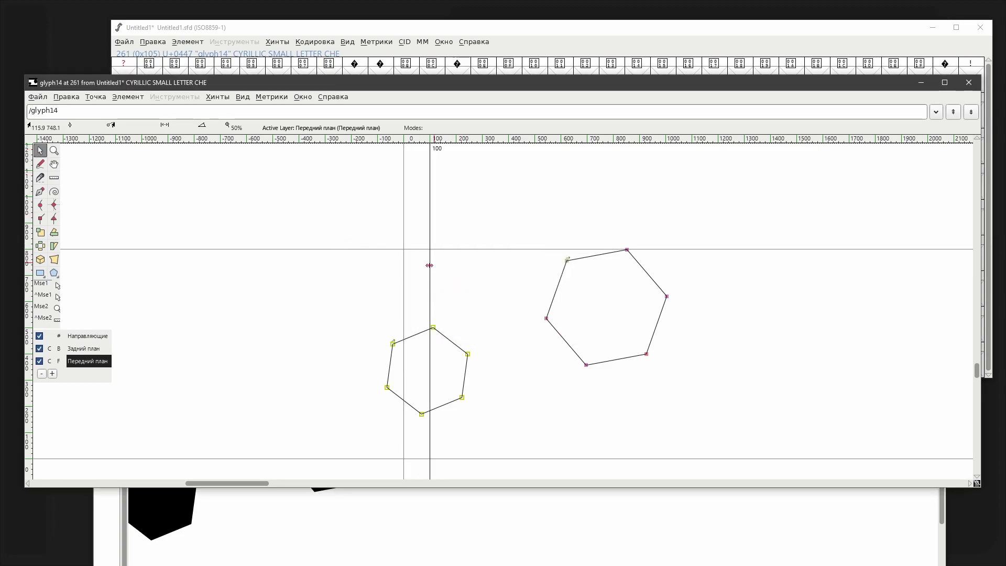
{"action": "left_click_drag", "start_coordinate": [429, 267], "coordinate": [637, 292]}
{"action": "double_click", "coordinate": [659, 288]}
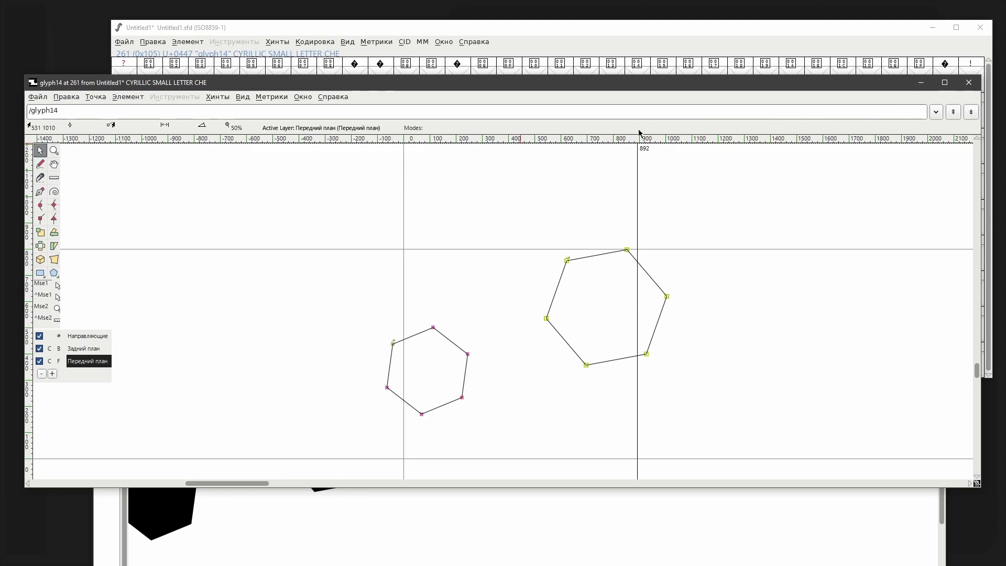
{"action": "left_click", "coordinate": [968, 82]}
Bring the metrics window forward and close it
{"action": "left_click", "coordinate": [374, 414]}
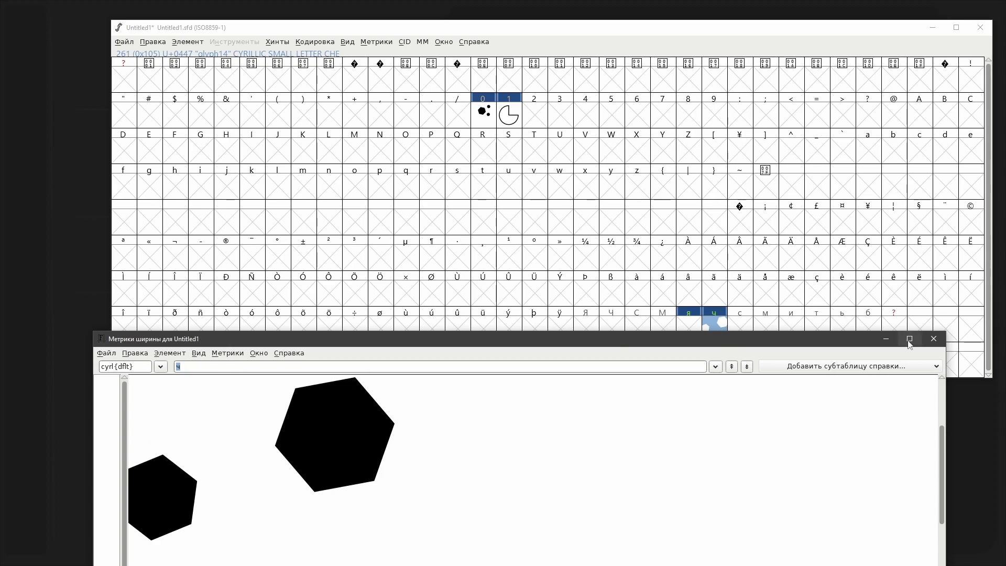
{"action": "mouse_move", "coordinate": [865, 339]}
{"action": "left_mouse_down"}
{"action": "mouse_move", "coordinate": [867, 386]}
{"action": "mouse_move", "coordinate": [872, 347]}
{"action": "left_mouse_up"}
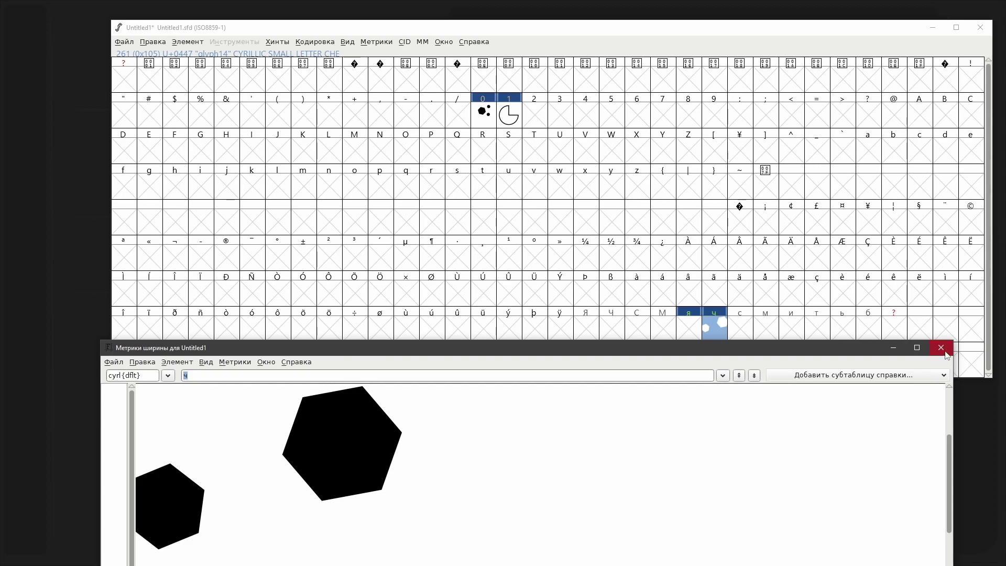
{"action": "left_click", "coordinate": [941, 348]}
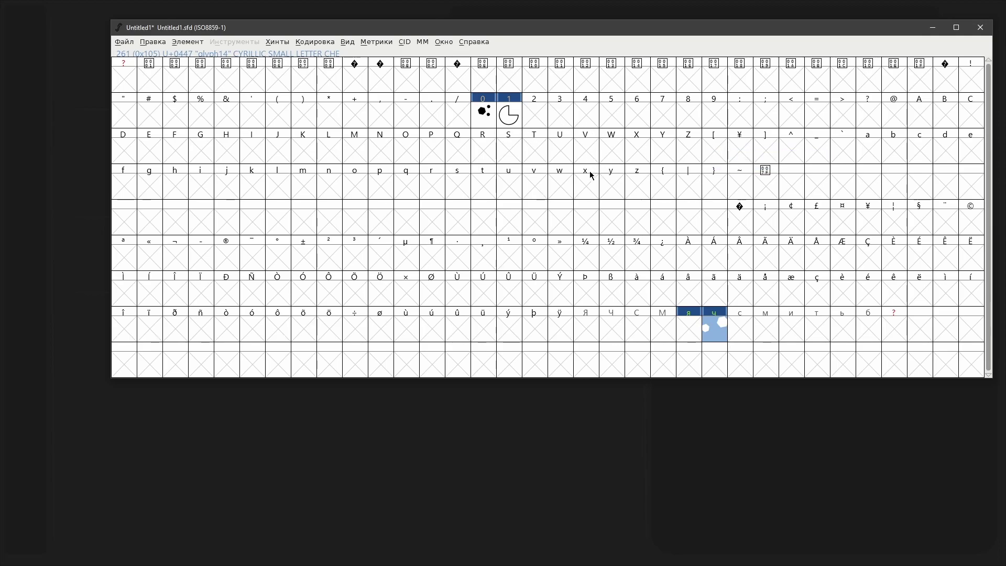
Set the font name to best_font_01 in the font information
{"action": "left_click", "coordinate": [194, 43]}
{"action": "left_click", "coordinate": [234, 56]}
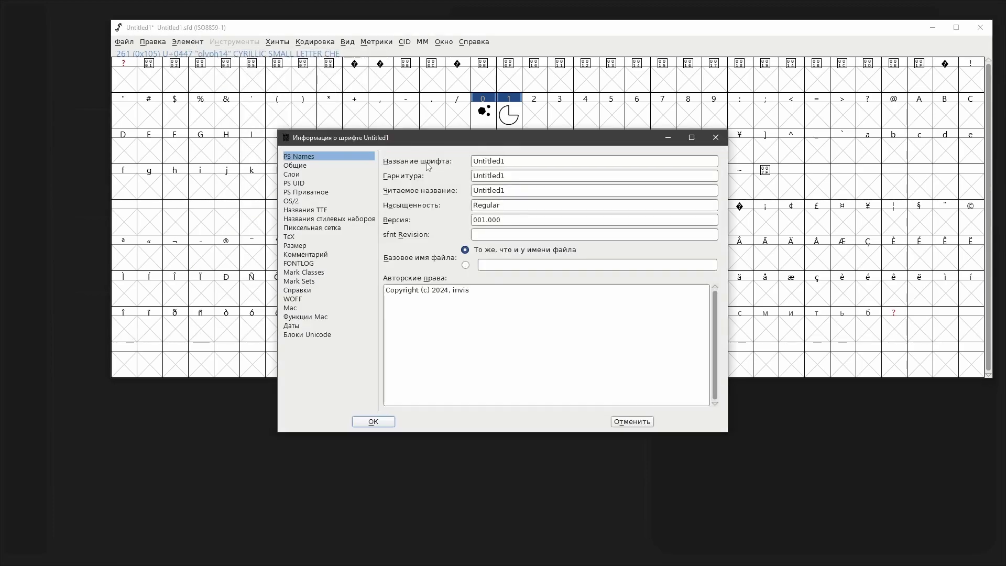
{"action": "double_click", "coordinate": [511, 162]}
{"action": "key", "text": "BackSpace"}
{"action": "type", "text": "best_fon"}
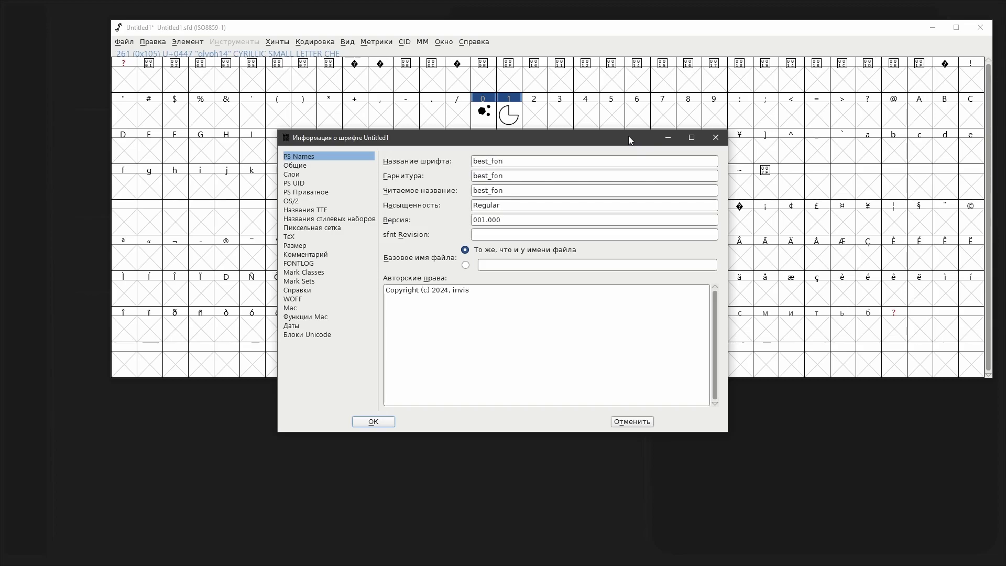
{"action": "type", "text": "t_01"}
{"action": "double_click", "coordinate": [516, 161]}
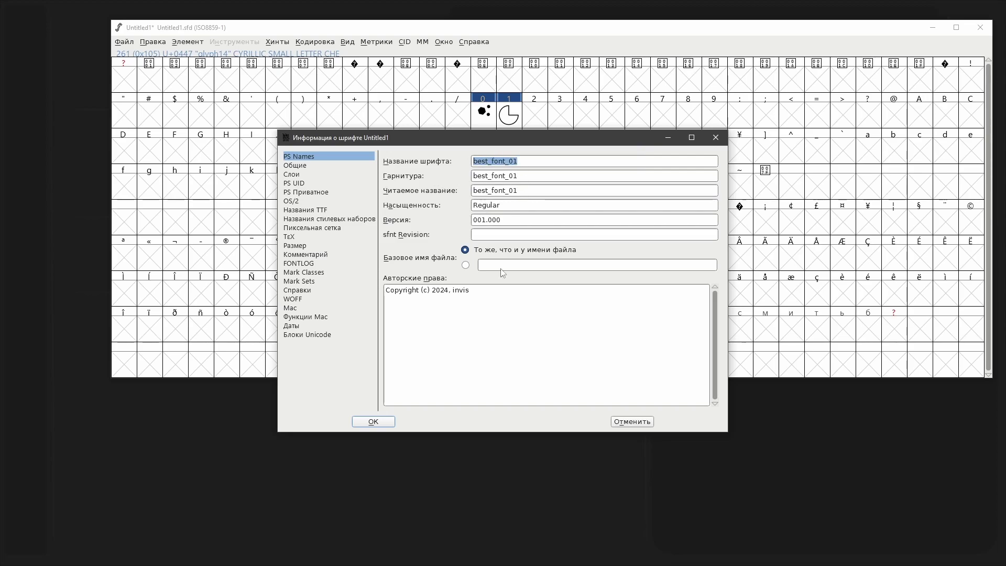
{"action": "left_click", "coordinate": [373, 421]}
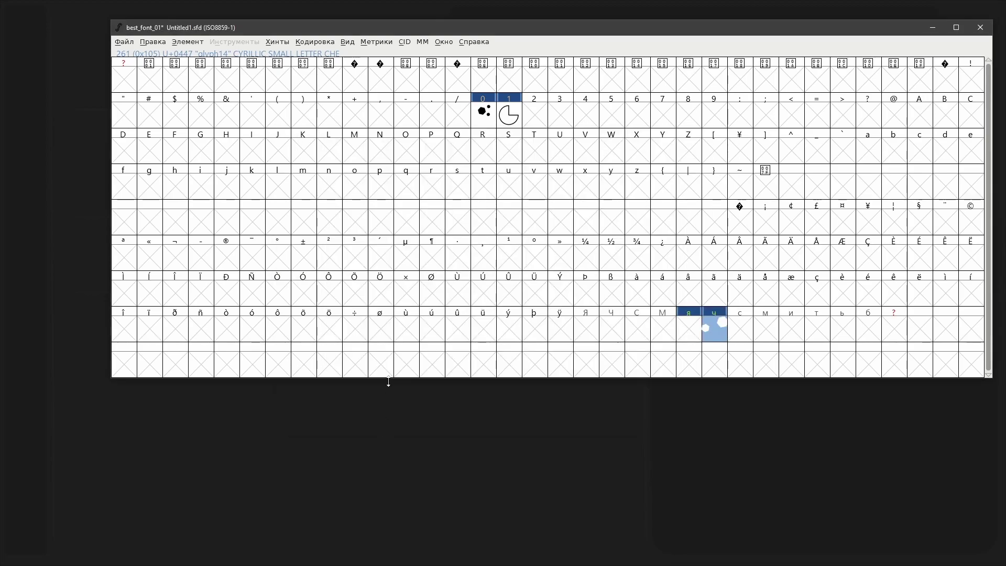
Generate the TrueType font best_font_01.ttf in Documents without bitmaps, keeping the default options and continuing despite the em-size and coordinate warnings
{"action": "left_click", "coordinate": [124, 42]}
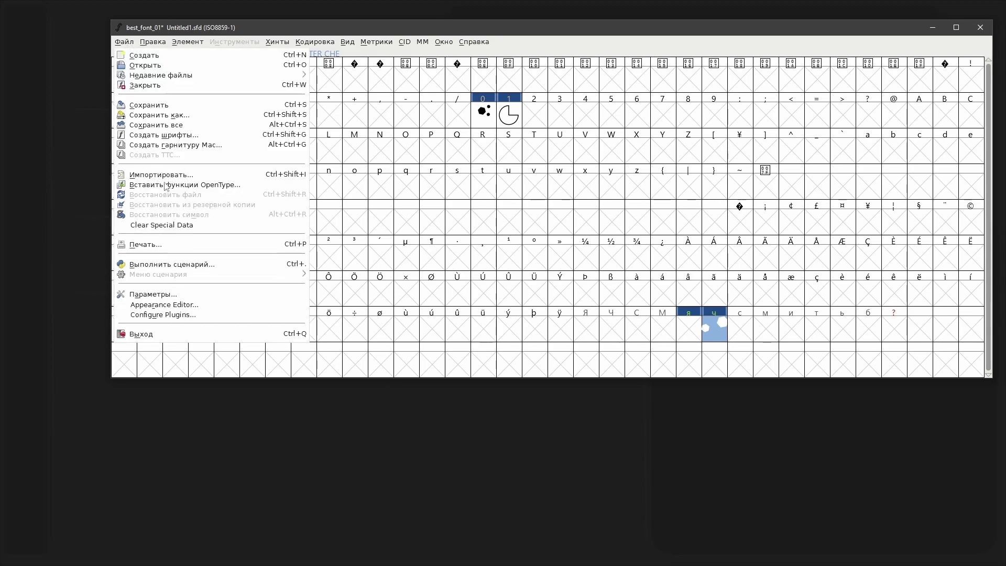
{"action": "left_click", "coordinate": [164, 135]}
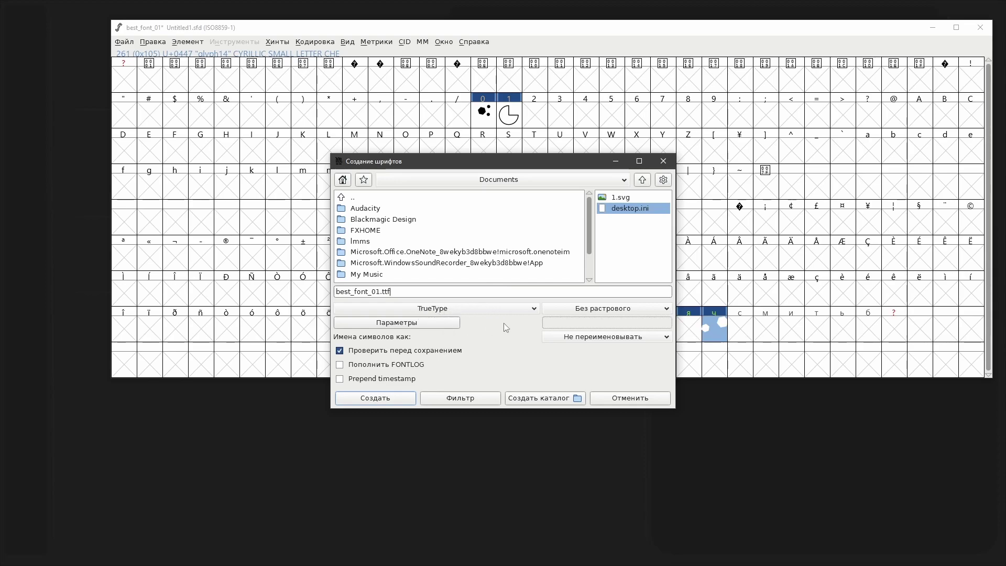
{"action": "left_click", "coordinate": [398, 323]}
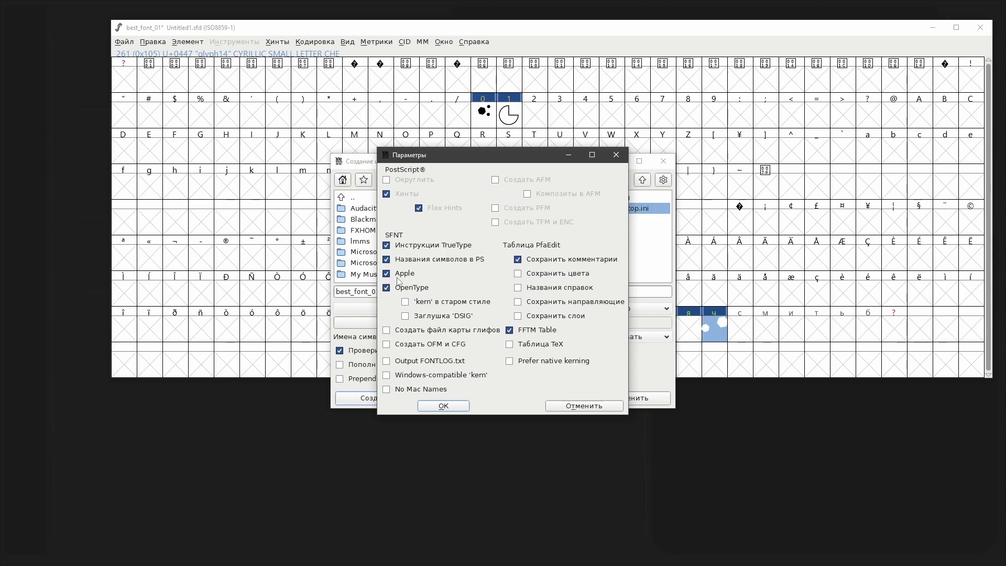
{"action": "left_click", "coordinate": [616, 154]}
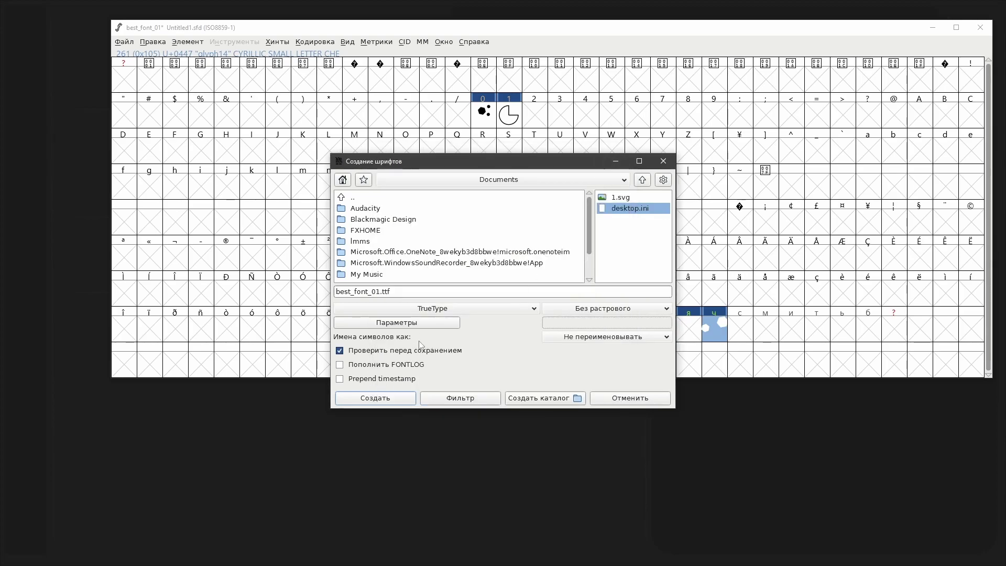
{"action": "left_click", "coordinate": [381, 401]}
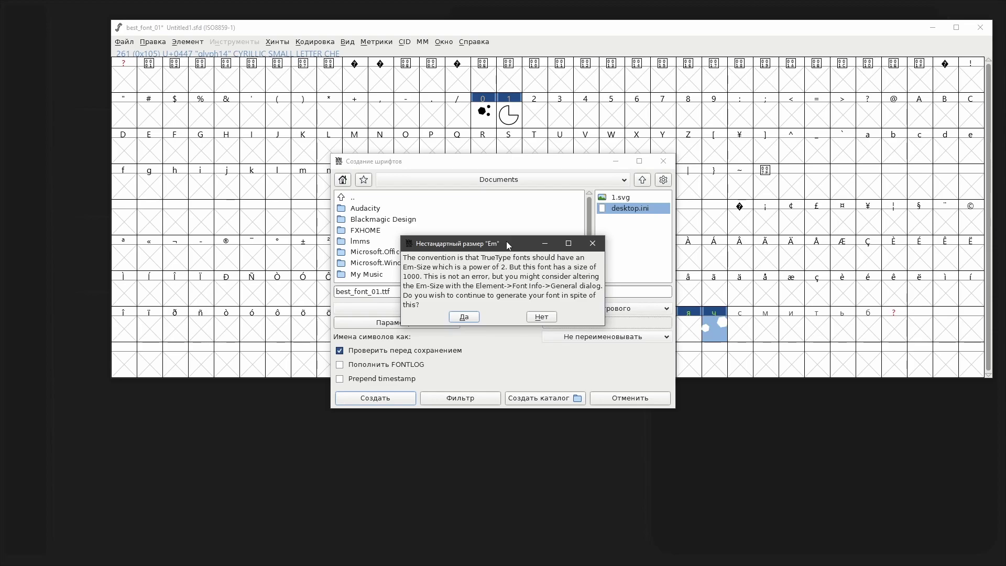
{"action": "left_click", "coordinate": [466, 317]}
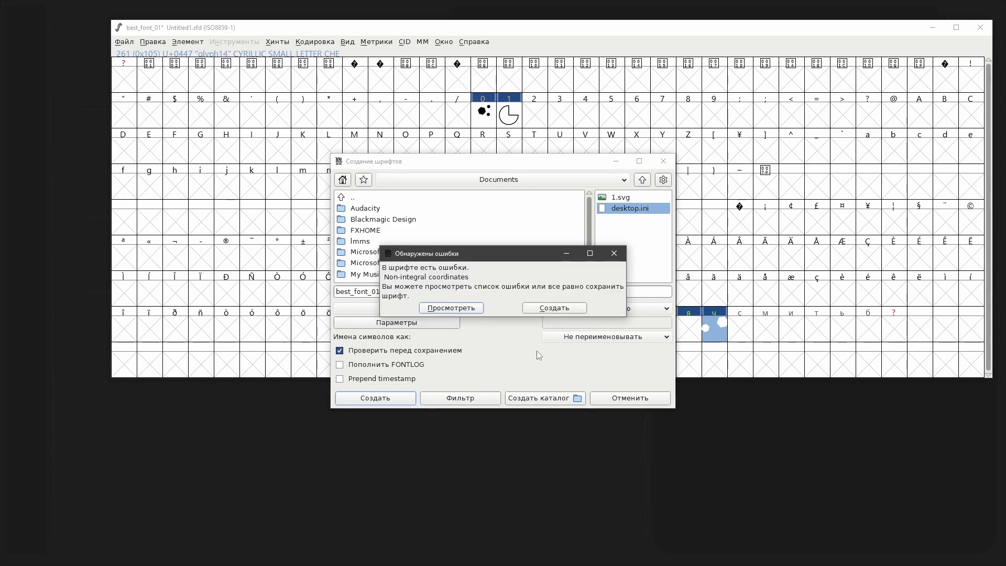
{"action": "left_click", "coordinate": [554, 311]}
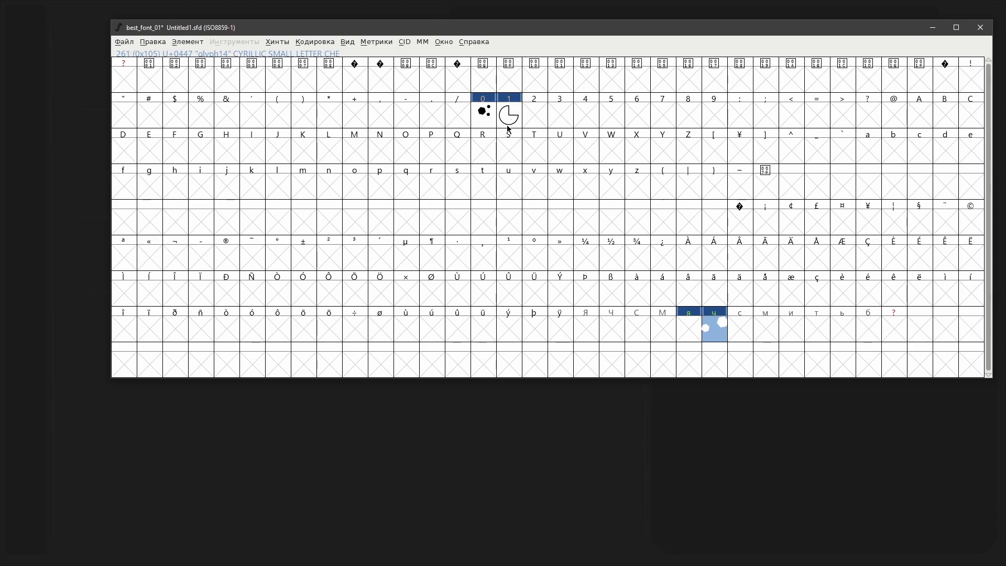
Minimize the font table and copy best_font_01.ttf from the Documents folder into the "Fonts - win" folder to install it
{"action": "left_click", "coordinate": [934, 29]}
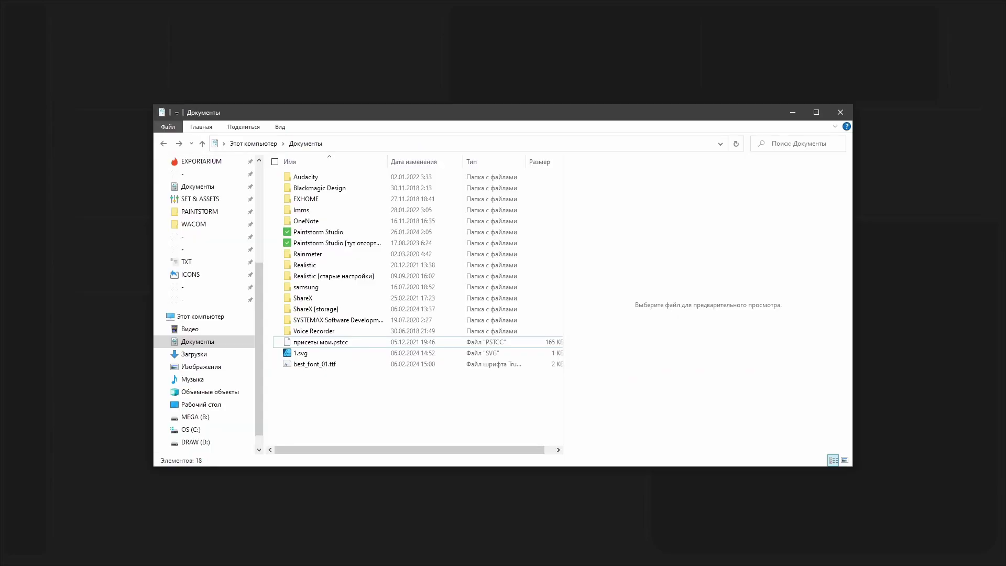
{"action": "left_click", "coordinate": [309, 366]}
{"action": "left_click_drag", "start_coordinate": [474, 108], "coordinate": [839, 27]}
{"action": "left_click_drag", "start_coordinate": [673, 283], "coordinate": [461, 257]}
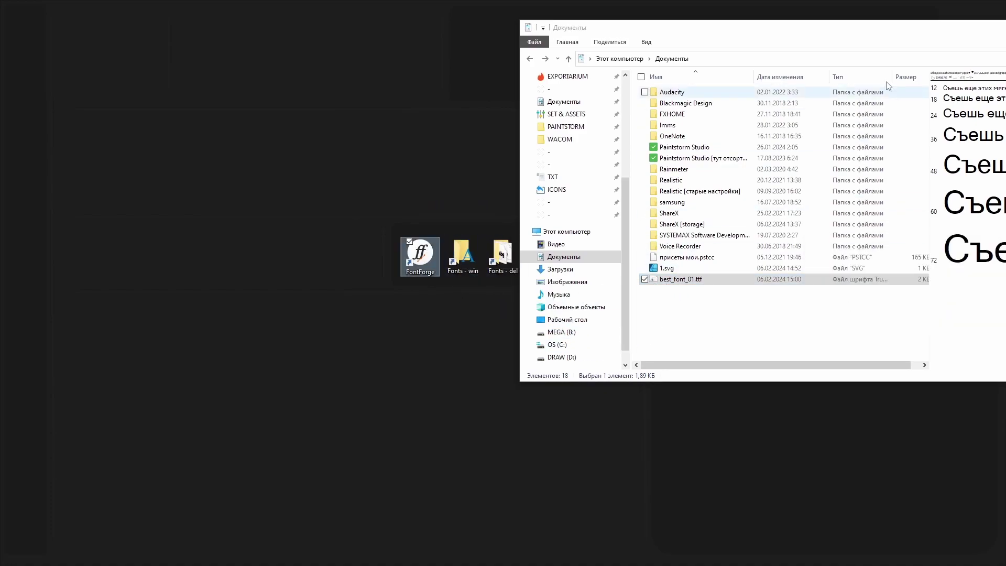
{"action": "left_click_drag", "start_coordinate": [915, 26], "coordinate": [582, 63]}
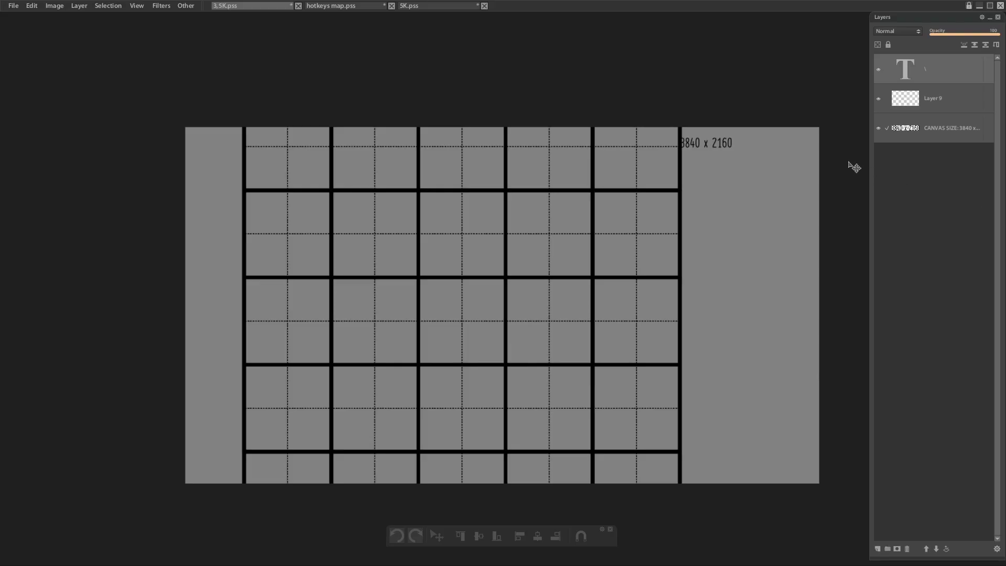
Close Paintstorm Studio without saving the open documents, including 3.5K.pss and 5K.pss, and minimize the Documents folder window
{"action": "left_click", "coordinate": [1000, 5]}
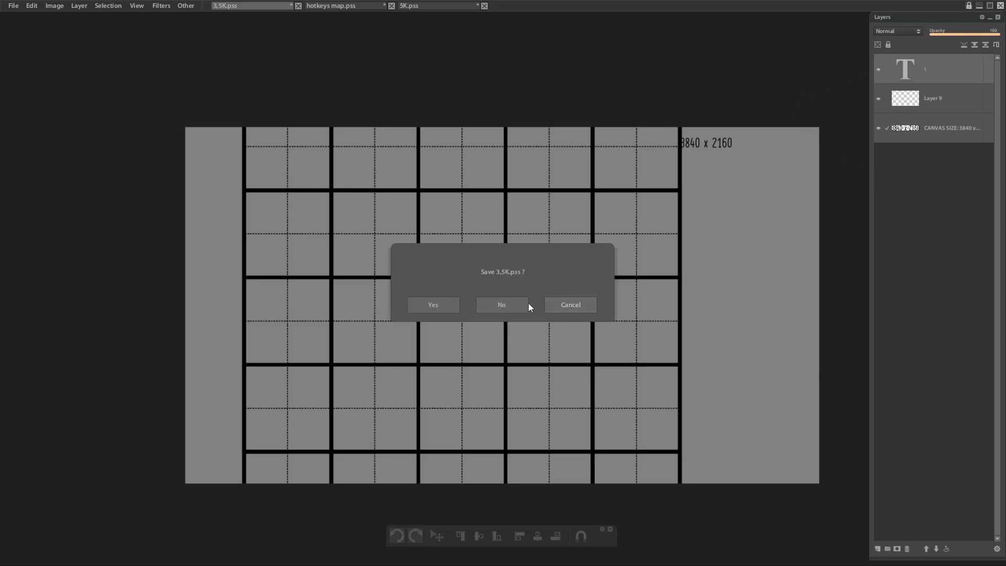
{"action": "left_click", "coordinate": [503, 305]}
{"action": "left_click", "coordinate": [508, 311]}
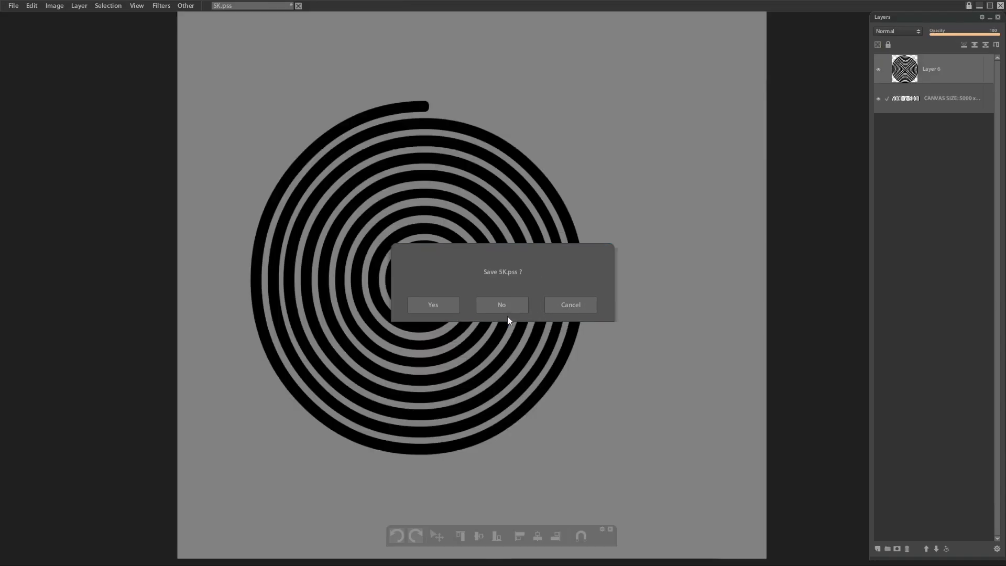
{"action": "left_click", "coordinate": [505, 309]}
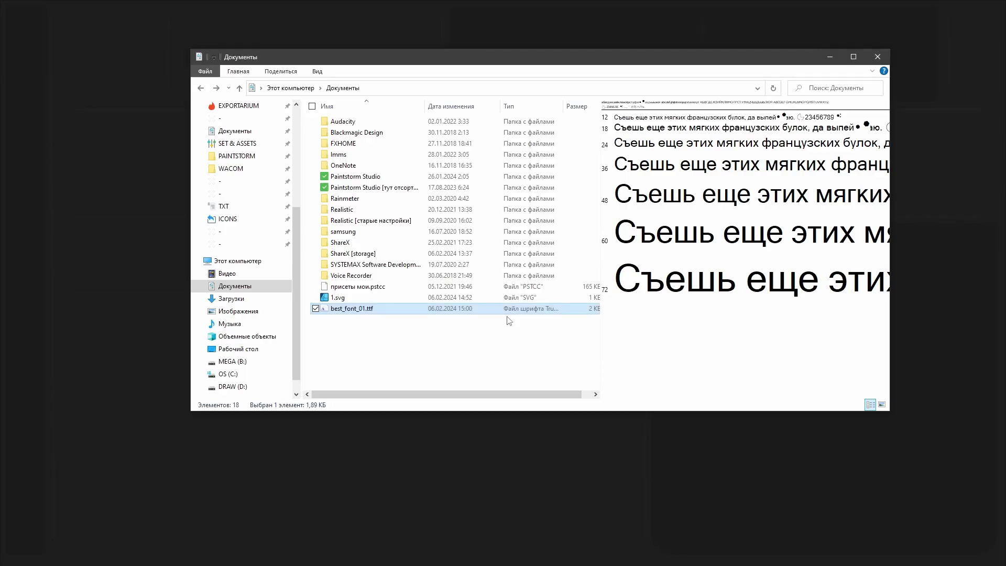
{"action": "left_click", "coordinate": [831, 56]}
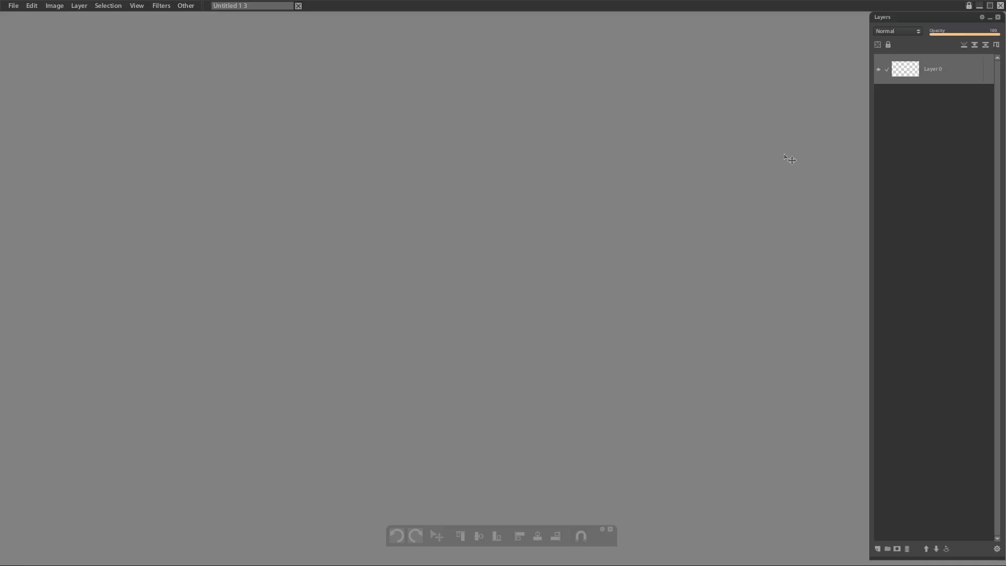
Set the text size to 100 and start a text layer near the middle of the new Paintstorm canvas
{"action": "key", "text": "t"}
{"action": "left_click", "coordinate": [474, 267]}
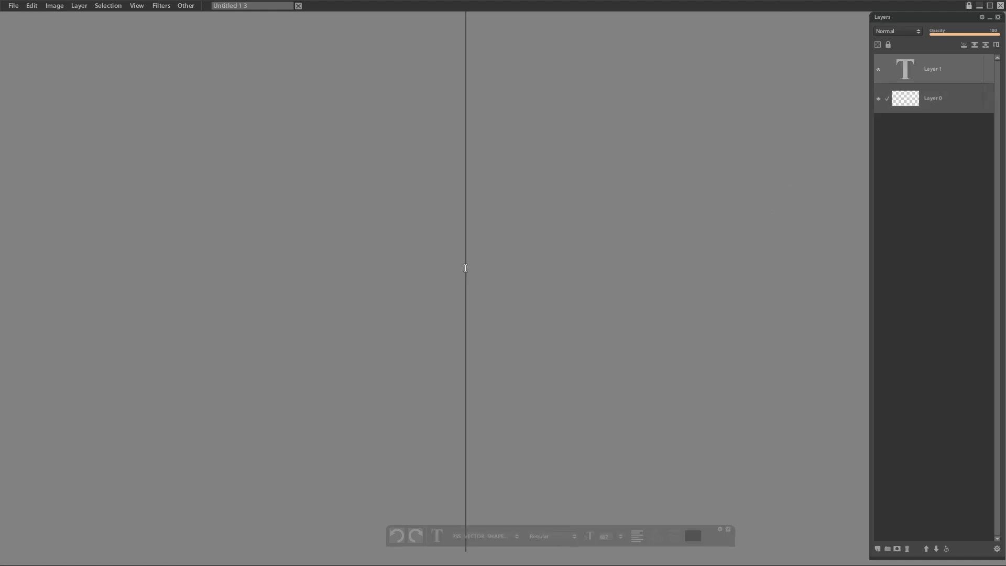
{"action": "left_click", "coordinate": [598, 538]}
{"action": "left_click", "coordinate": [611, 536]}
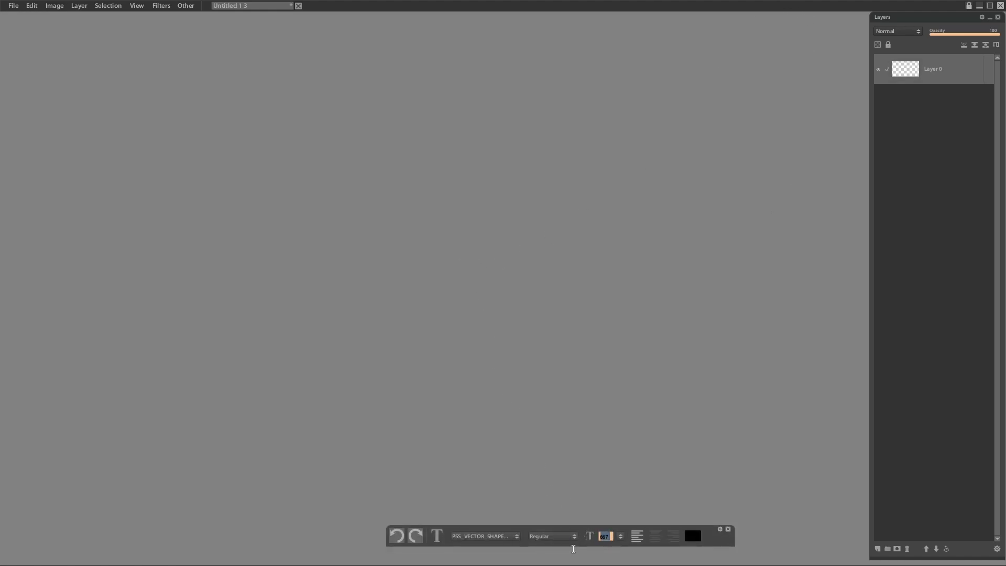
{"action": "type", "text": "100"}
{"action": "left_click", "coordinate": [472, 319]}
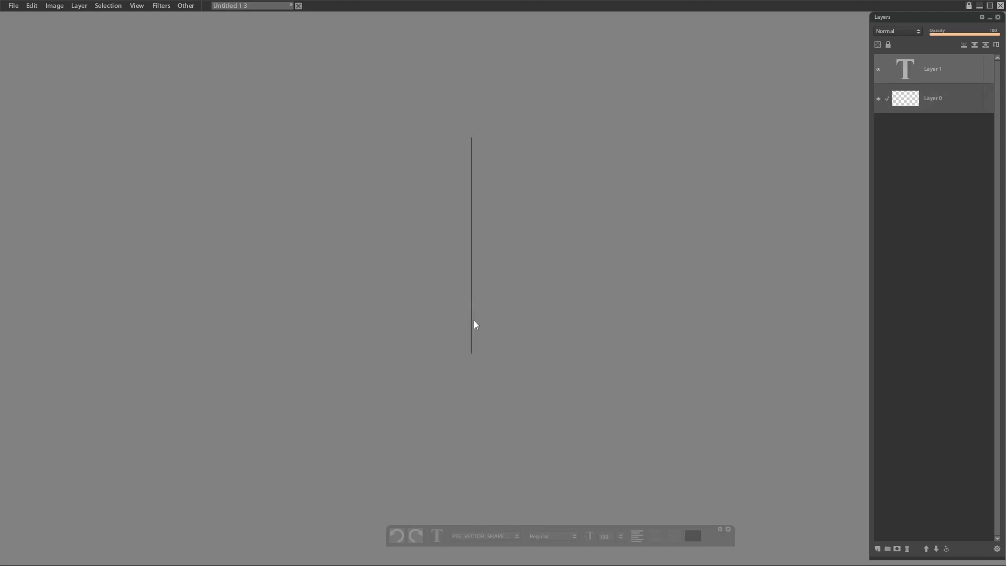
Apply the best_font_01 font to the text layer and enter three test characters, including 1 and 2
{"action": "left_click", "coordinate": [514, 537]}
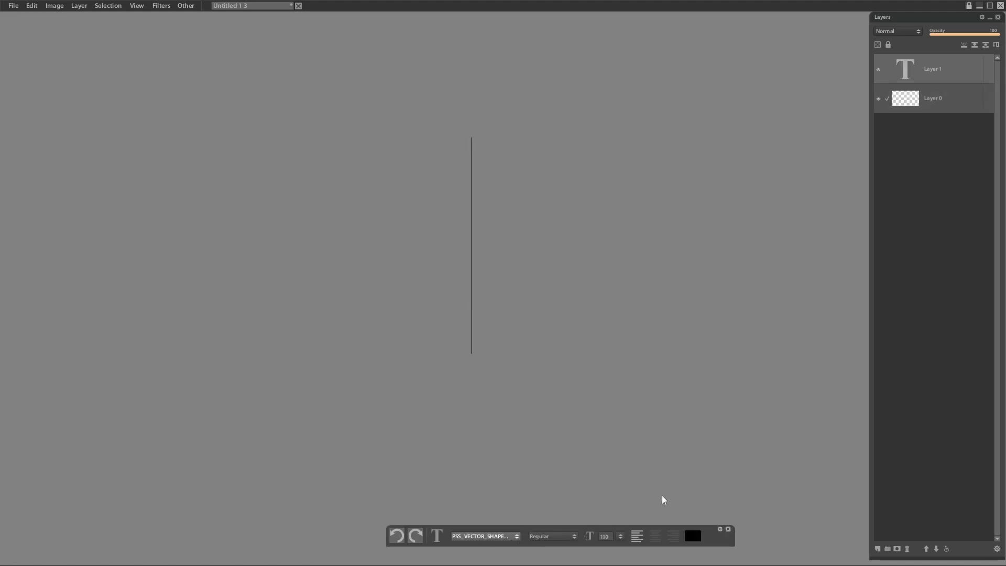
{"action": "left_click_drag", "start_coordinate": [750, 143], "coordinate": [709, 511]}
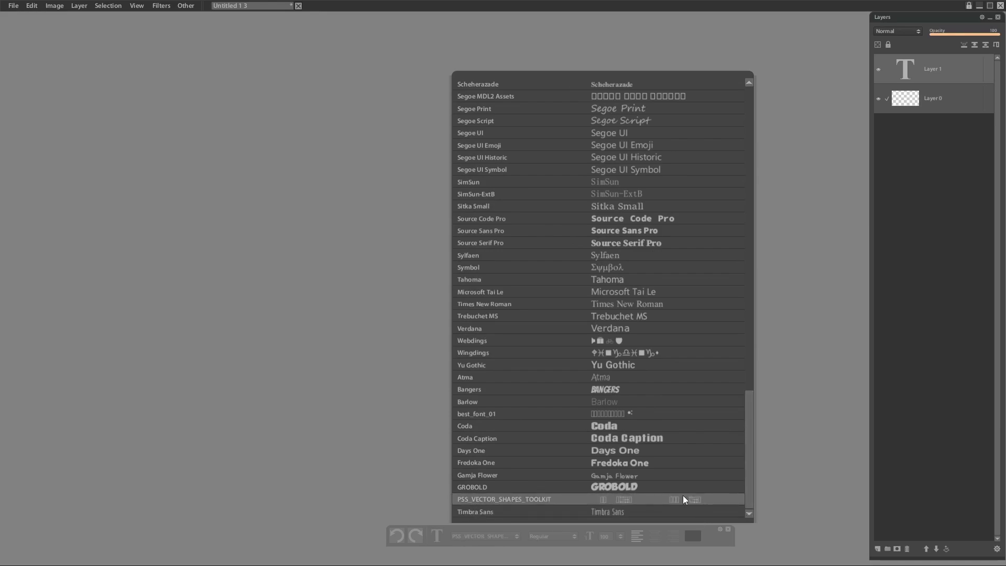
{"action": "left_click", "coordinate": [493, 413]}
{"action": "type", "text": "a"}
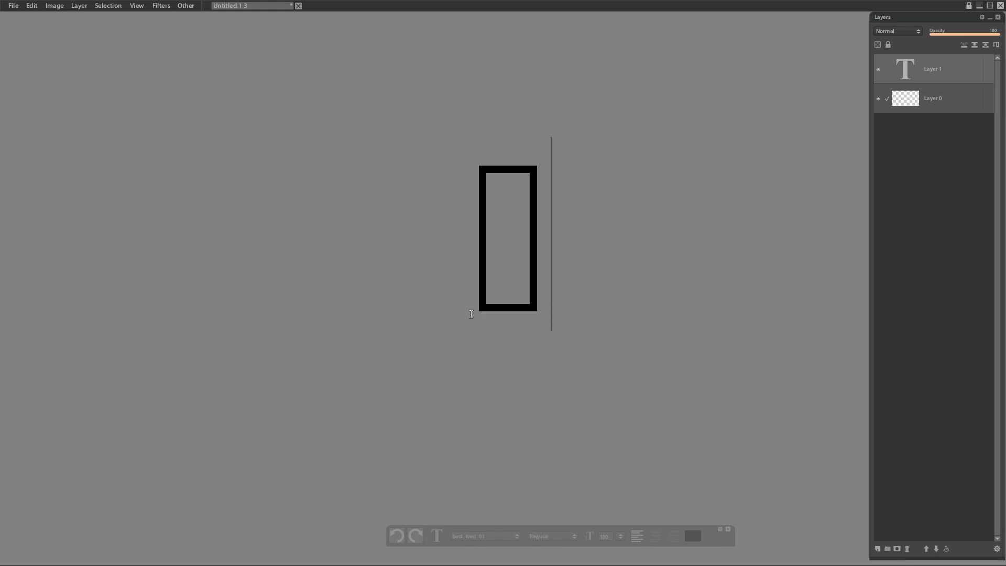
{"action": "type", "text": "21"}
{"action": "key", "text": "Escape"}
Move the test text toward the canvas's upper-left area, then highlight its characters and clear the highlight
{"action": "key", "text": "v"}
{"action": "left_click_drag", "start_coordinate": [674, 312], "coordinate": [327, 289]}
{"action": "key", "text": "t"}
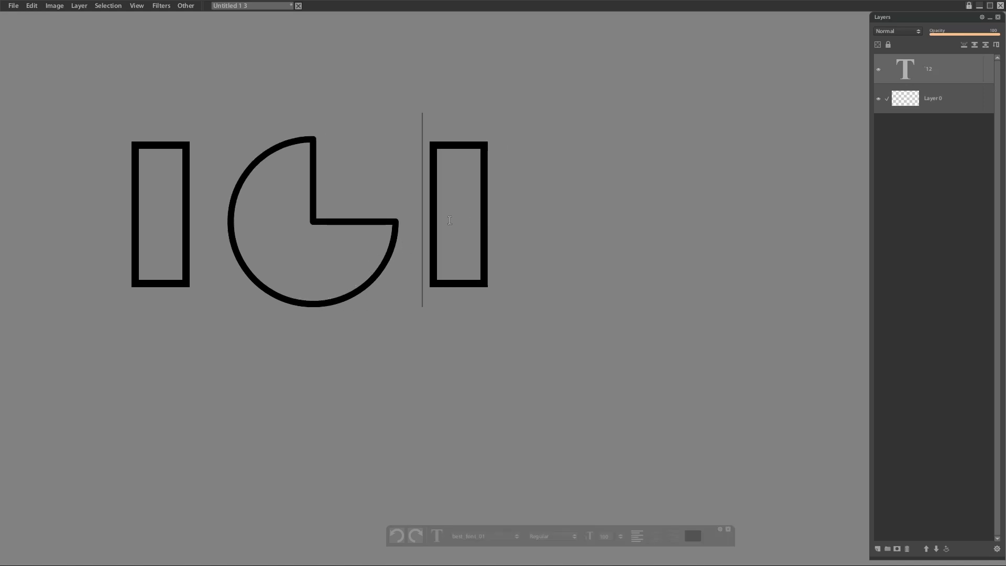
{"action": "left_click_drag", "start_coordinate": [460, 220], "coordinate": [175, 256]}
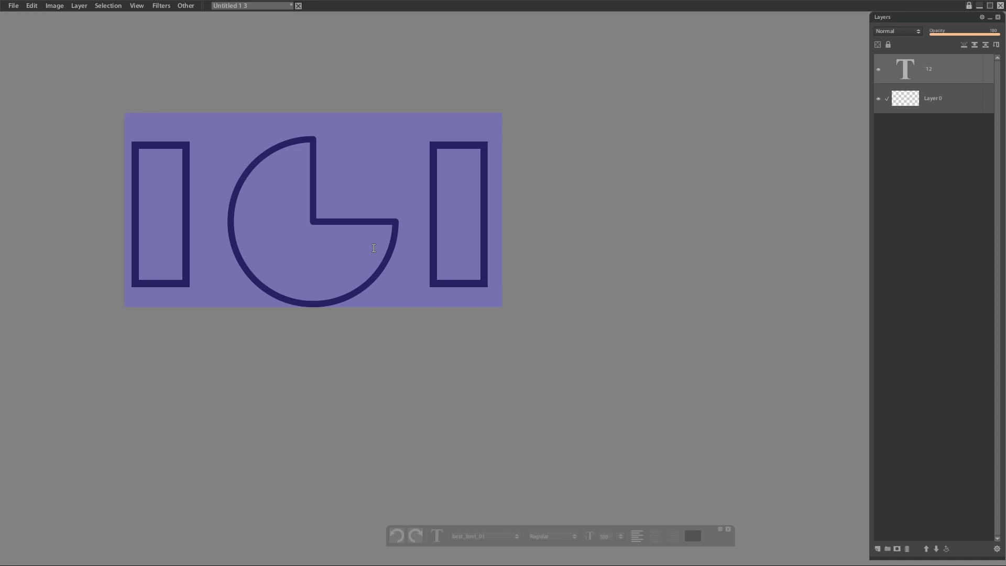
{"action": "left_click", "coordinate": [685, 230]}
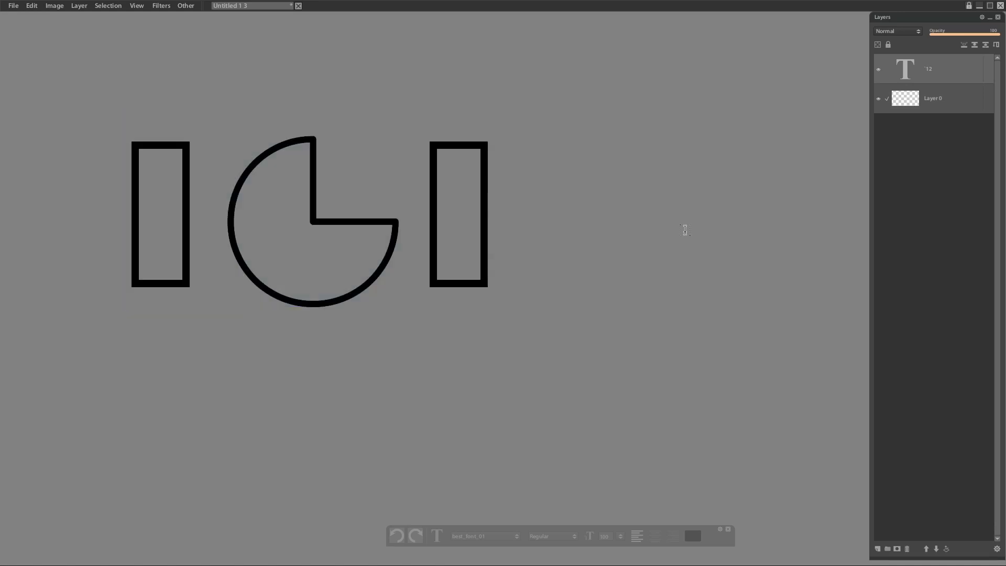
Minimize Paintstorm Studio, switch to FontForge and close the best_font_01 font without saving its changes
{"action": "left_click", "coordinate": [979, 6]}
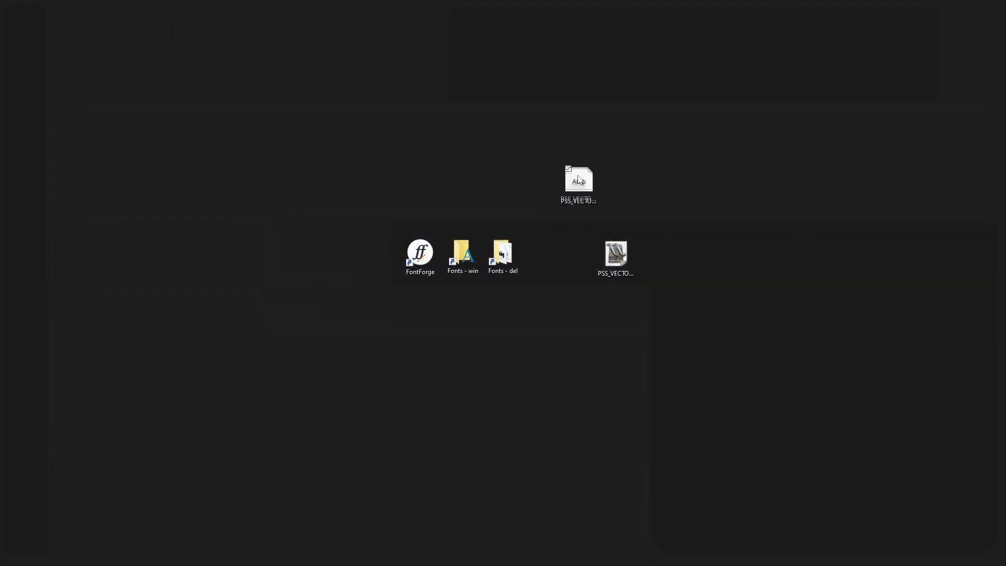
{"action": "left_click", "coordinate": [570, 197]}
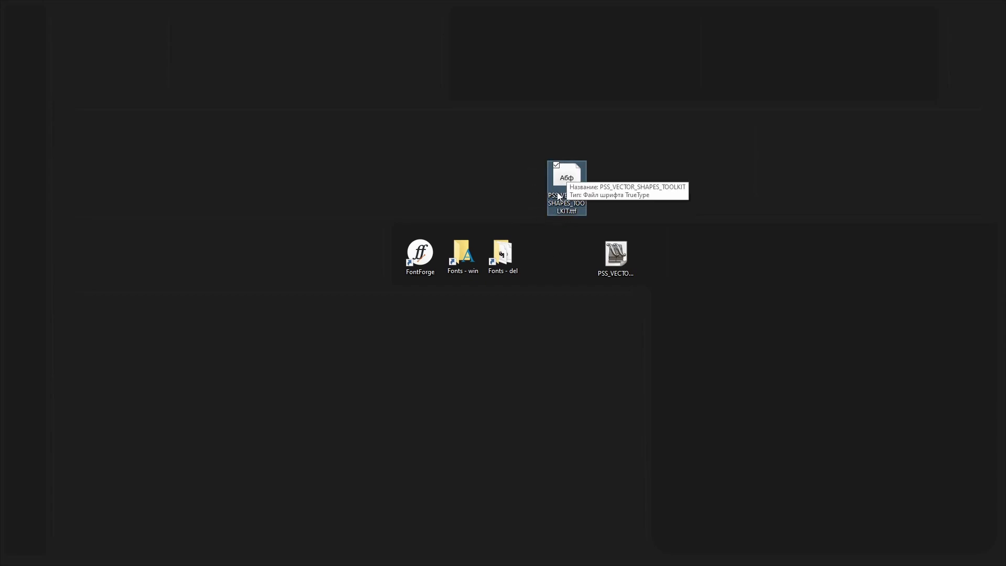
{"action": "key", "text": "alt+Tab"}
{"action": "left_click", "coordinate": [980, 27]}
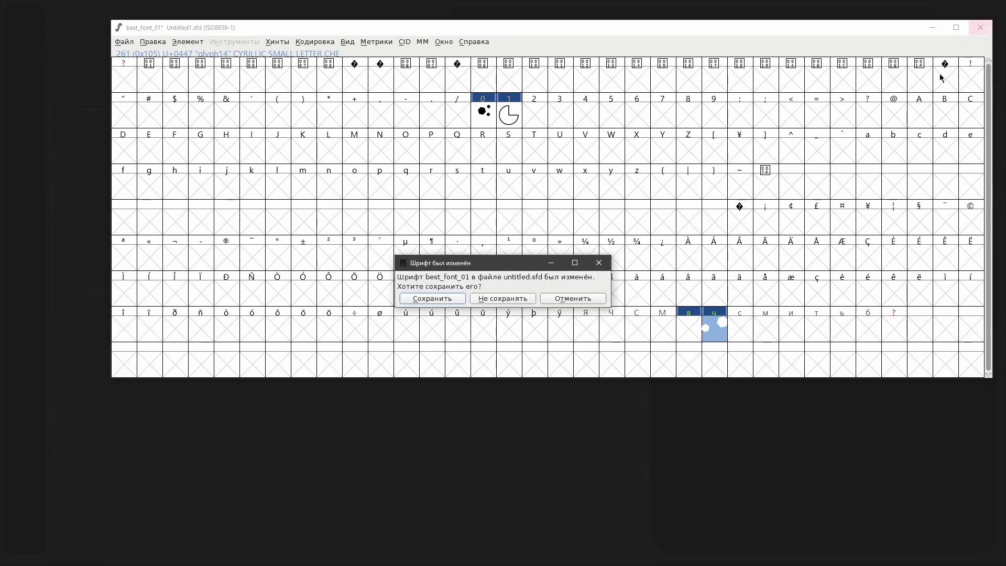
{"action": "left_click", "coordinate": [501, 296]}
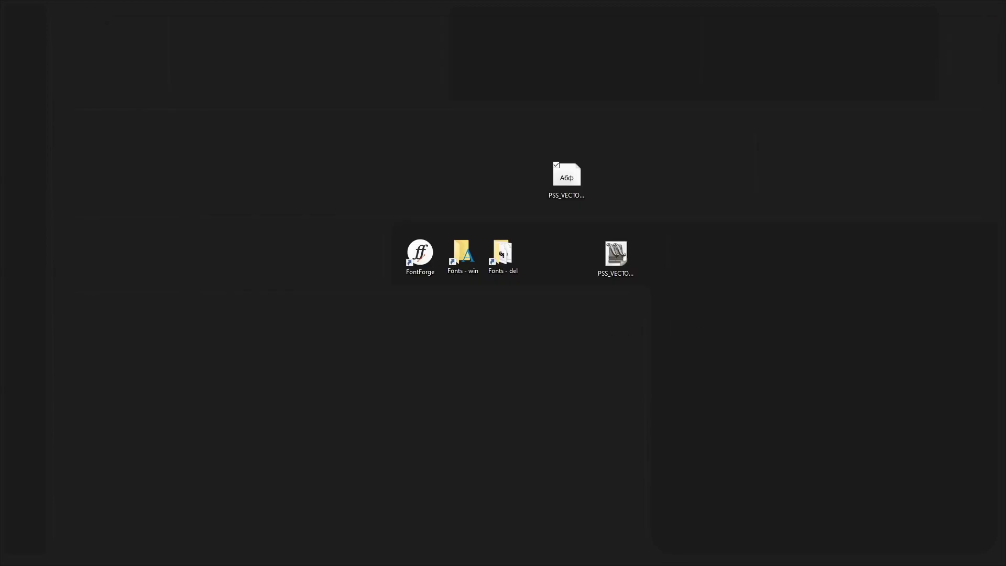
Open the PSS_VECTOR_SHAPES_TOOLKIT font project from the desktop in FontForge
{"action": "left_click_drag", "start_coordinate": [572, 183], "coordinate": [579, 188]}
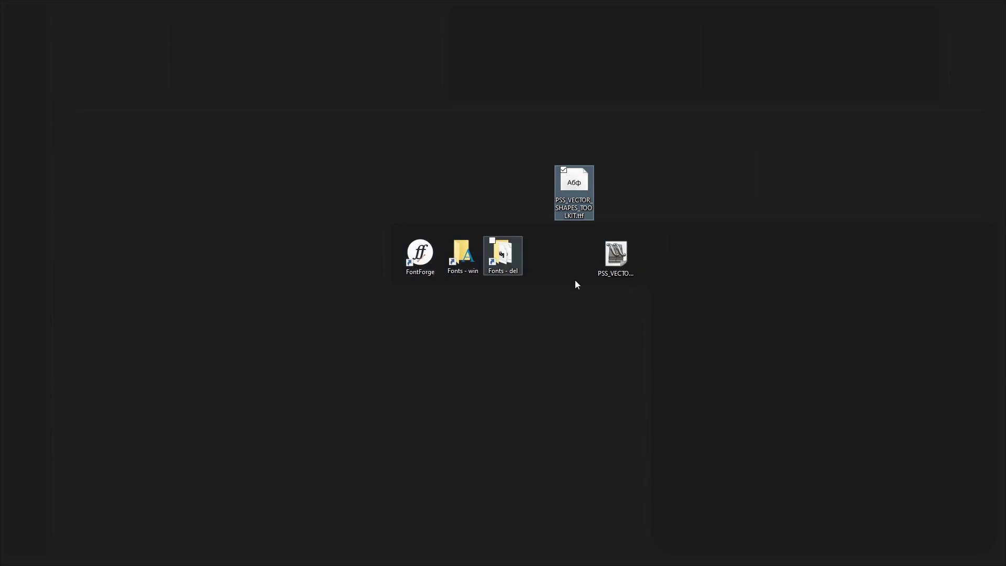
{"action": "left_click", "coordinate": [622, 255]}
{"action": "double_click", "coordinate": [624, 289]}
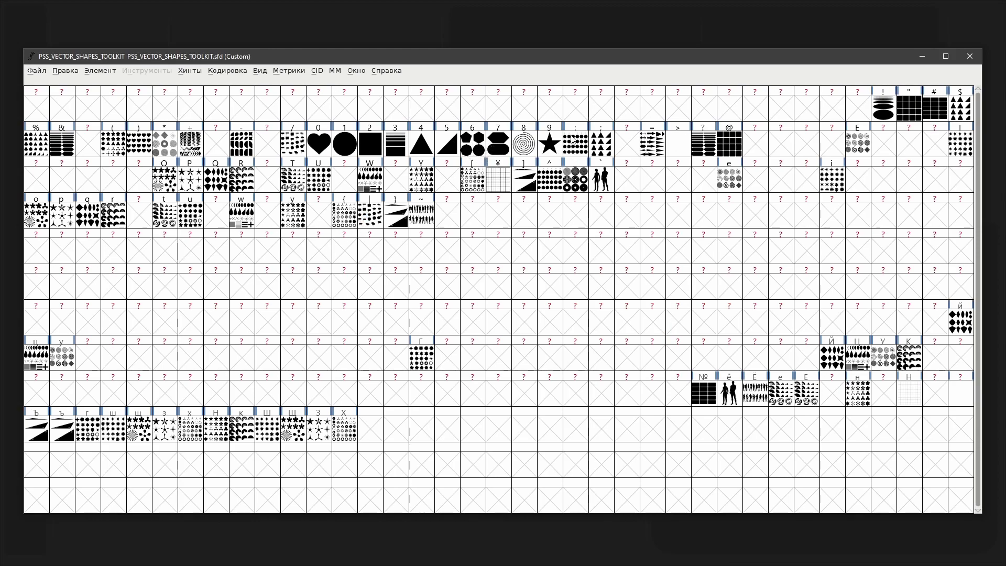
Clear the concentric spiral from the 8 slot and put it in the empty slot above 7
{"action": "left_click", "coordinate": [528, 151]}
{"action": "key", "text": "Delete"}
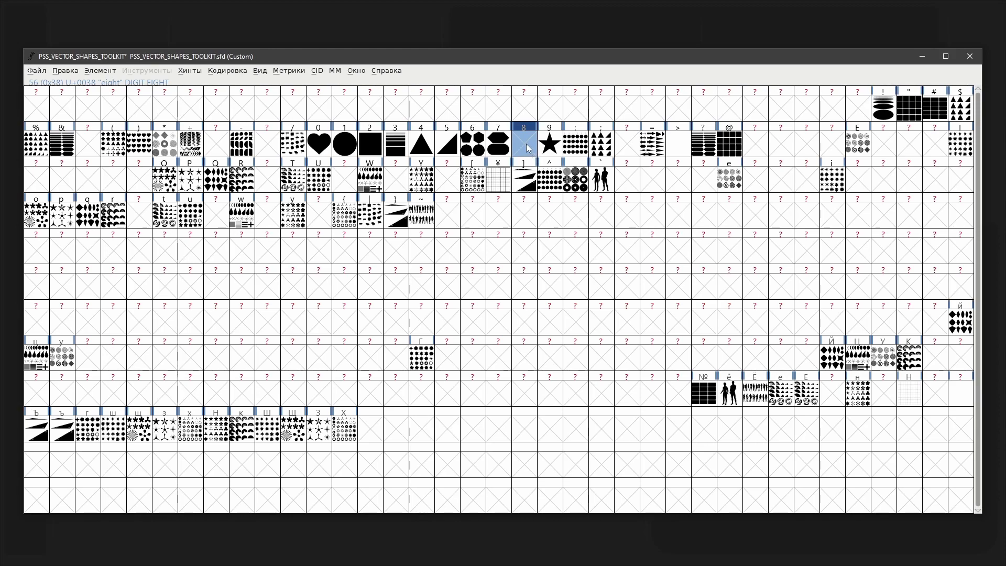
{"action": "left_click", "coordinate": [501, 107]}
{"action": "key", "text": "ctrl+v"}
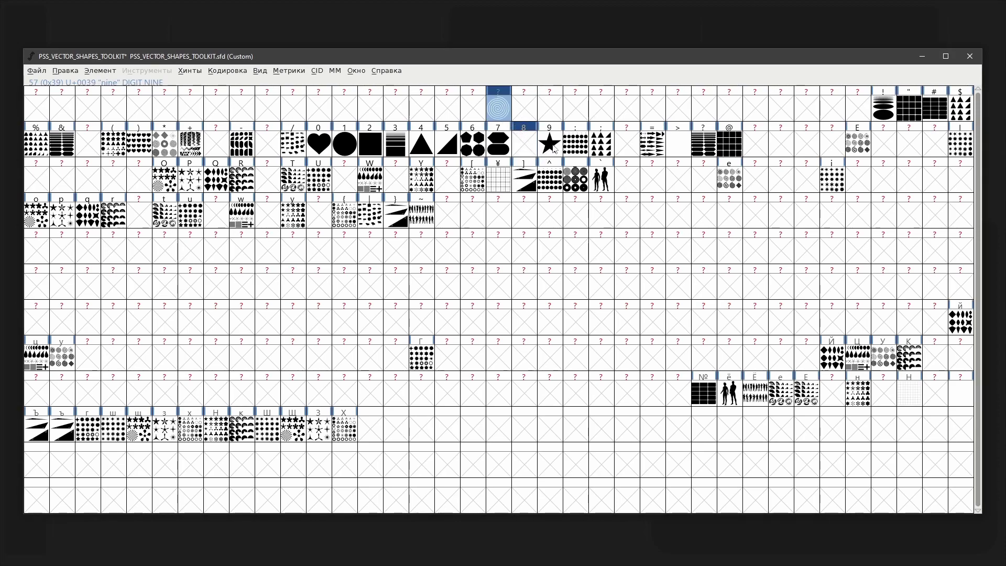
Move the star from the 9 slot to 8, and move the spiral from its temporary slot to 9
{"action": "left_click", "coordinate": [546, 146]}
{"action": "key", "text": "ctrl+x"}
{"action": "left_click", "coordinate": [521, 145]}
{"action": "key", "text": "ctrl+v"}
{"action": "left_click", "coordinate": [502, 109]}
{"action": "key", "text": "ctrl+x"}
{"action": "left_click", "coordinate": [549, 145]}
{"action": "key", "text": "ctrl+v"}
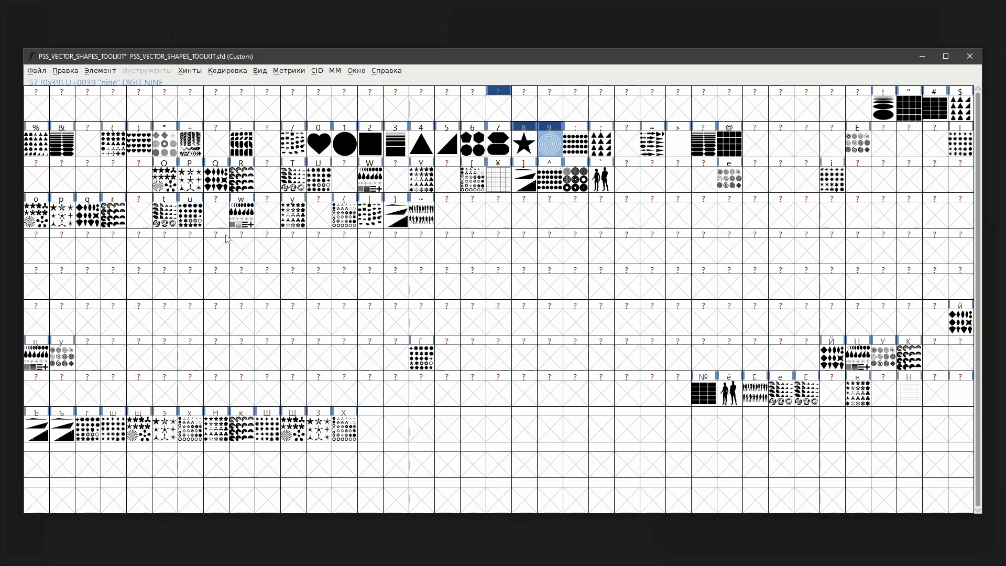
{"action": "left_click", "coordinate": [473, 143]}
{"action": "key", "text": "ctrl+x"}
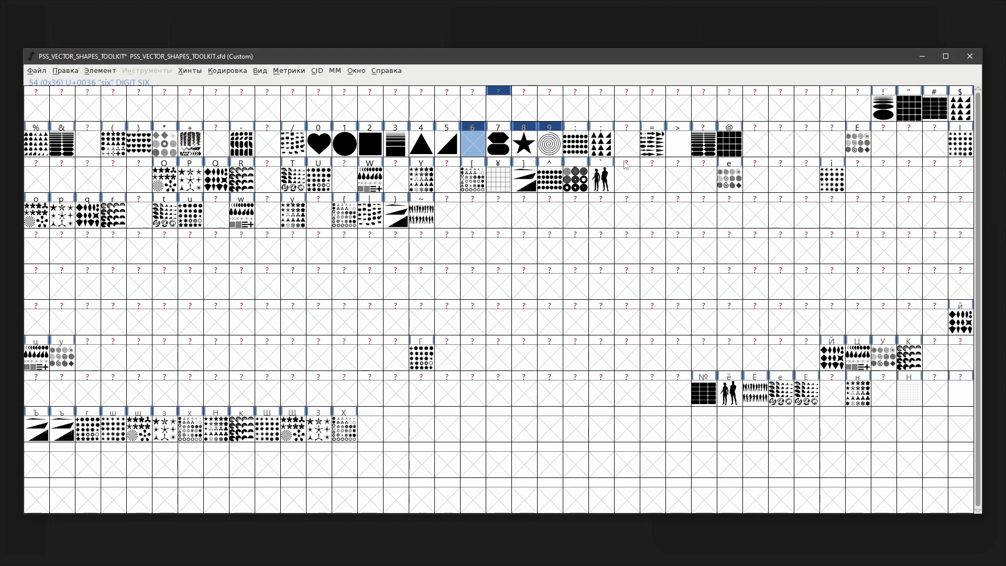
{"action": "key", "text": "ctrl+v"}
{"action": "left_click_drag", "start_coordinate": [552, 255], "coordinate": [755, 256]}
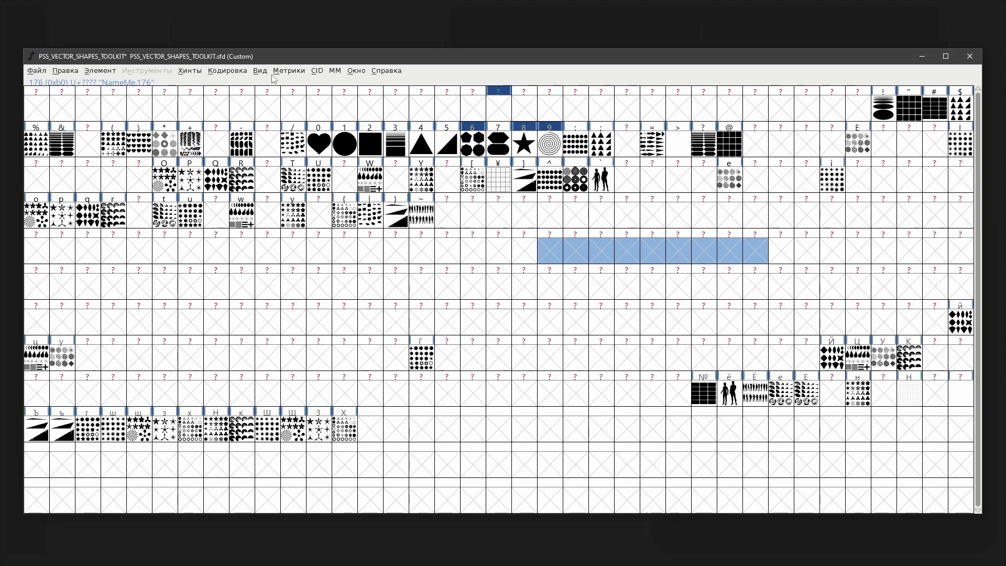
Add N and then ASDF as new characters through the font's metrics window, and move that window down to uncover the font table
{"action": "left_click", "coordinate": [294, 71]}
{"action": "left_click", "coordinate": [303, 85]}
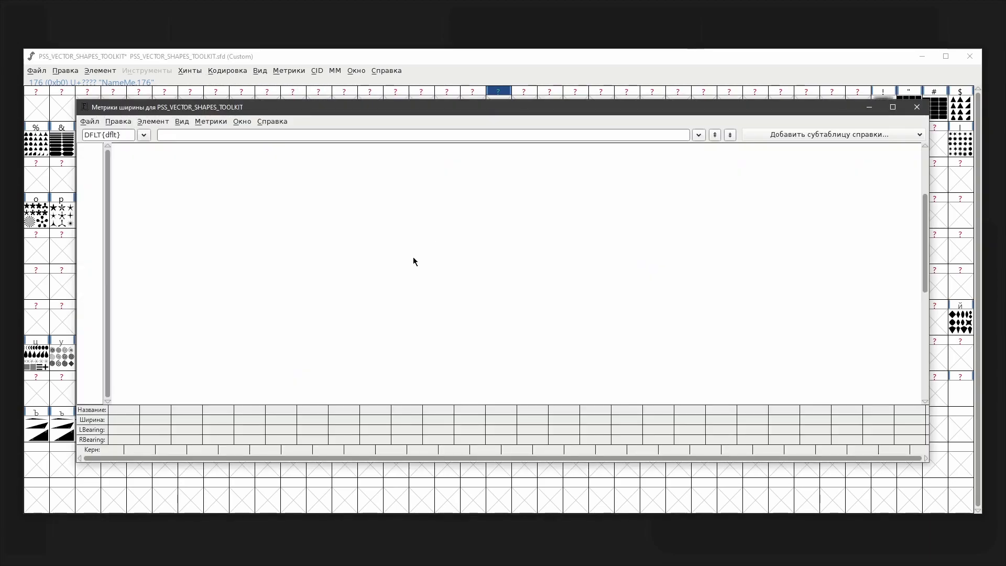
{"action": "type", "text": "N"}
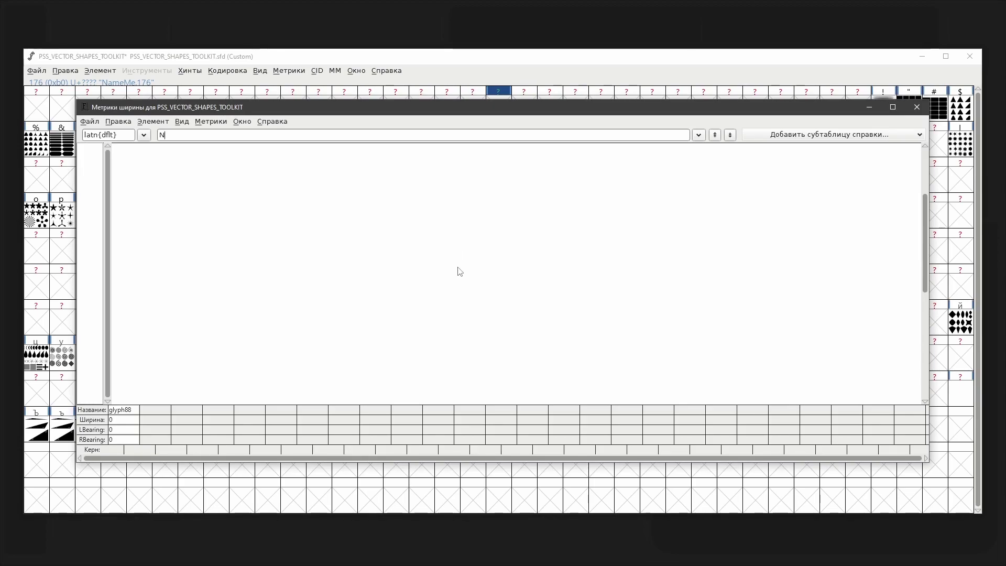
{"action": "key", "text": "BackSpace"}
{"action": "type", "text": "ASDF"}
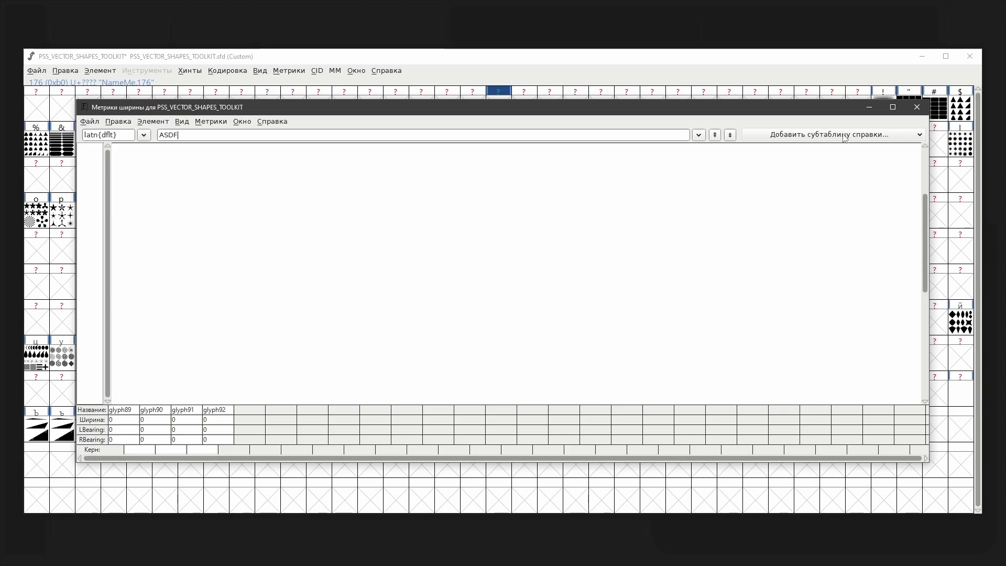
{"action": "left_click_drag", "start_coordinate": [811, 109], "coordinate": [801, 369]}
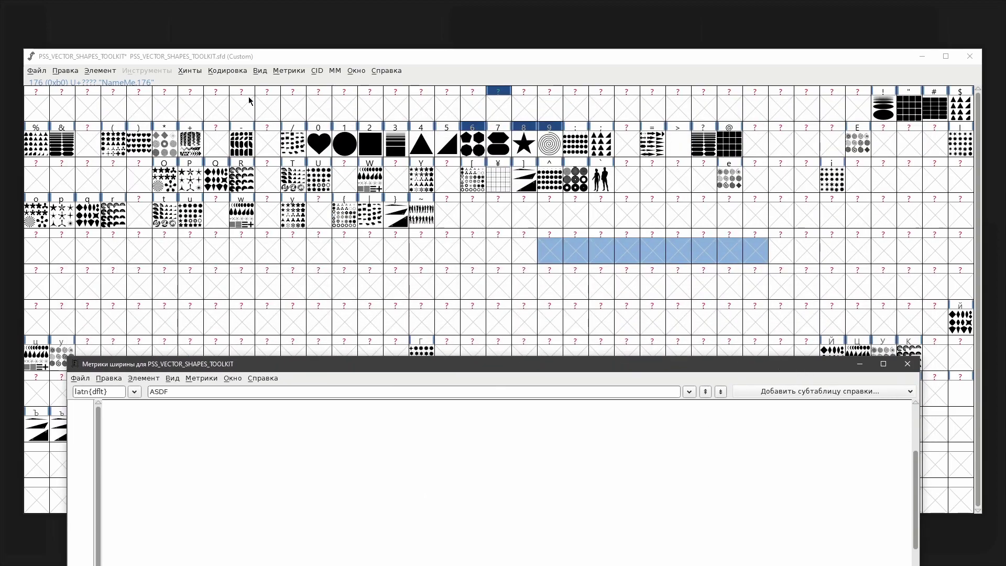
Add 1 unencoded glyph slot to the font's encoding
{"action": "left_click", "coordinate": [223, 72]}
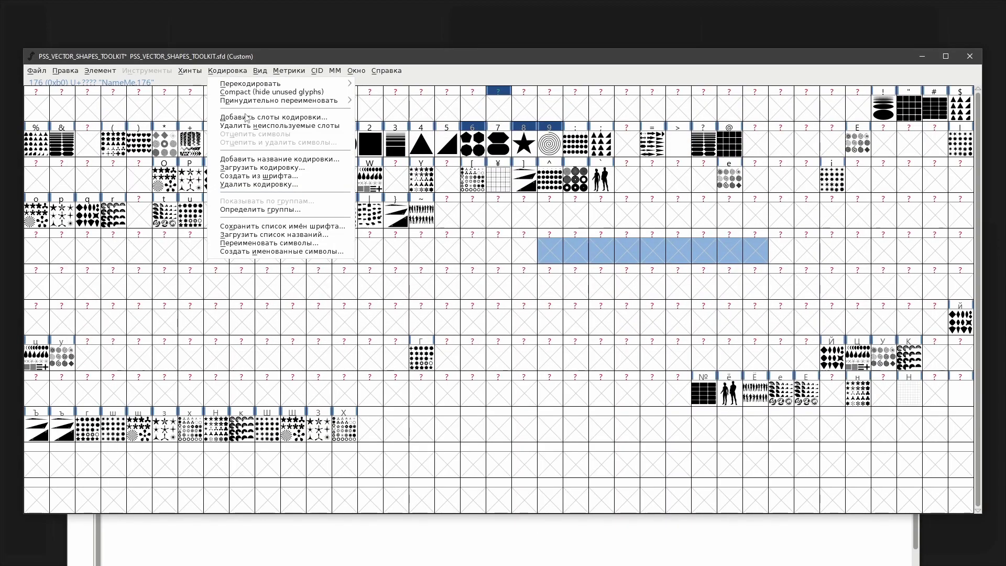
{"action": "left_click", "coordinate": [247, 117]}
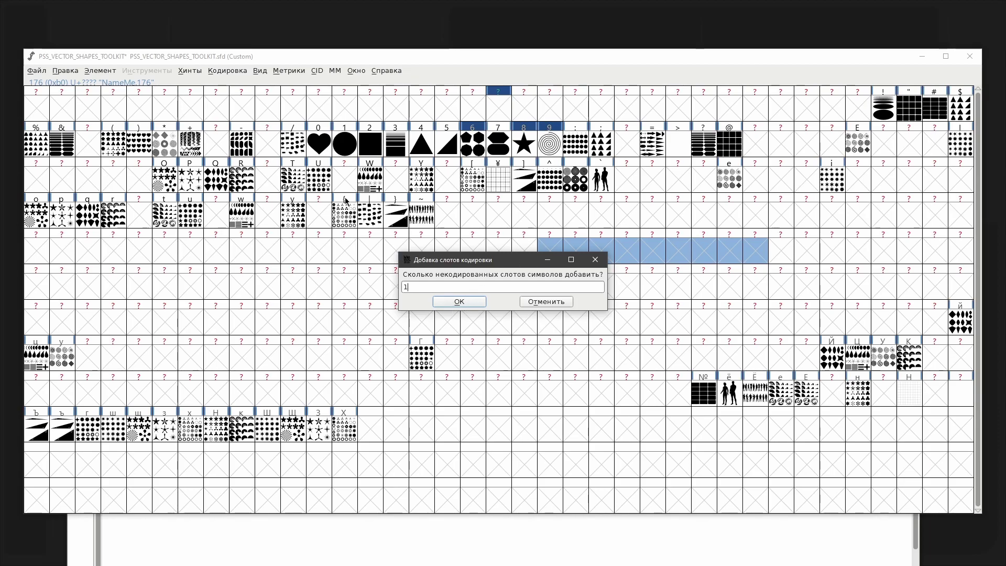
{"action": "left_click", "coordinate": [459, 302]}
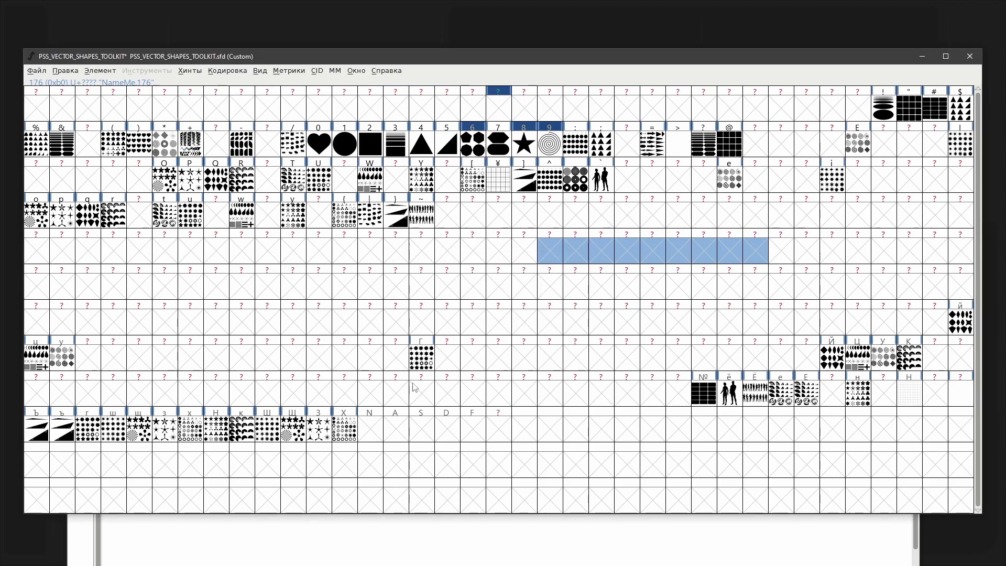
Move the star from the 8 slot to N and the spiral from the 9 slot to A
{"action": "left_click", "coordinate": [530, 149]}
{"action": "key", "text": "ctrl+x"}
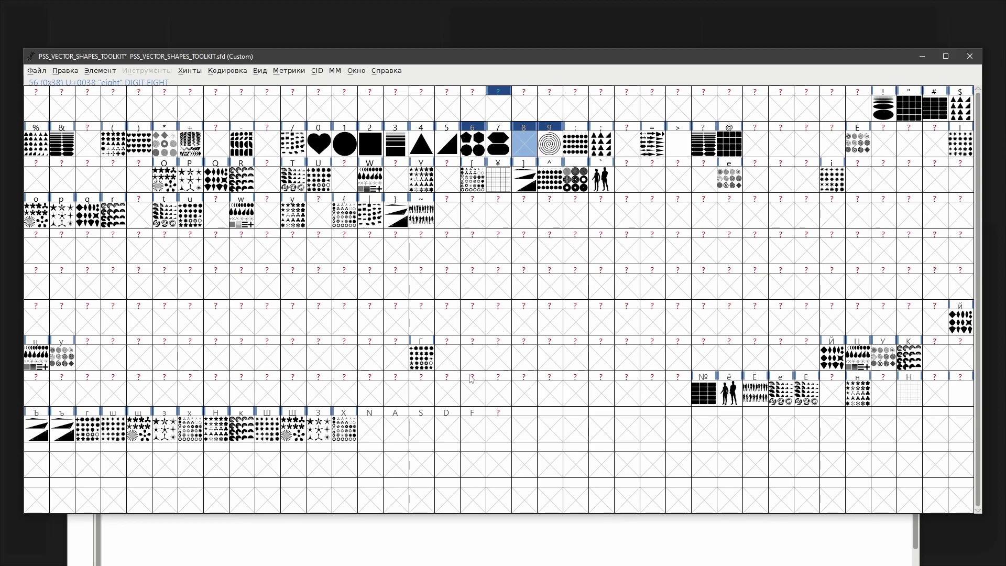
{"action": "left_click", "coordinate": [375, 431]}
{"action": "key", "text": "ctrl+v"}
{"action": "left_click", "coordinate": [545, 147]}
{"action": "key", "text": "ctrl+x"}
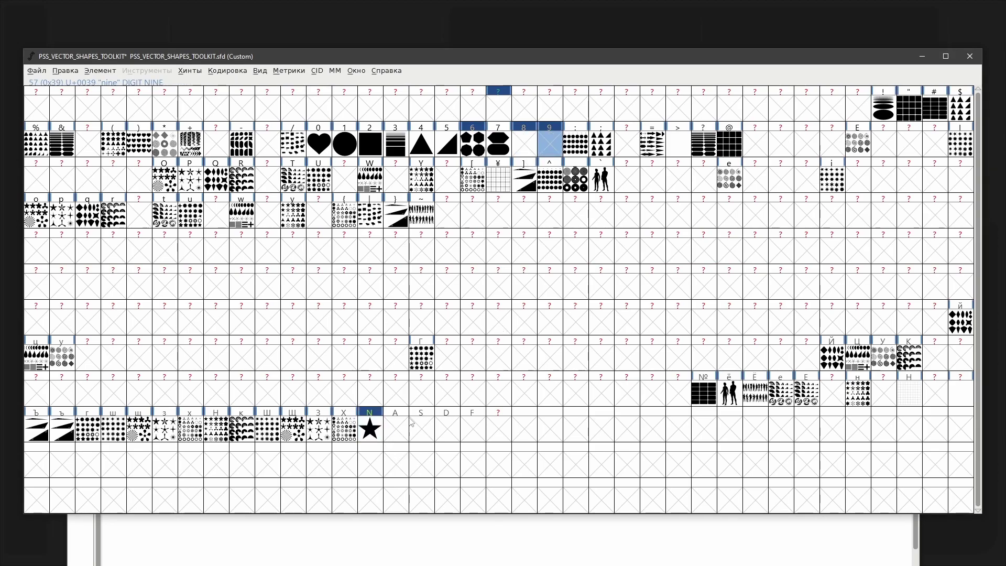
{"action": "left_click", "coordinate": [399, 428]}
{"action": "key", "text": "ctrl+v"}
Move the right triangle from the 5 slot to S and the triangle from the 4 slot to D
{"action": "left_click", "coordinate": [450, 148]}
{"action": "key", "text": "ctrl+x"}
{"action": "left_click", "coordinate": [424, 432]}
{"action": "key", "text": "ctrl+v"}
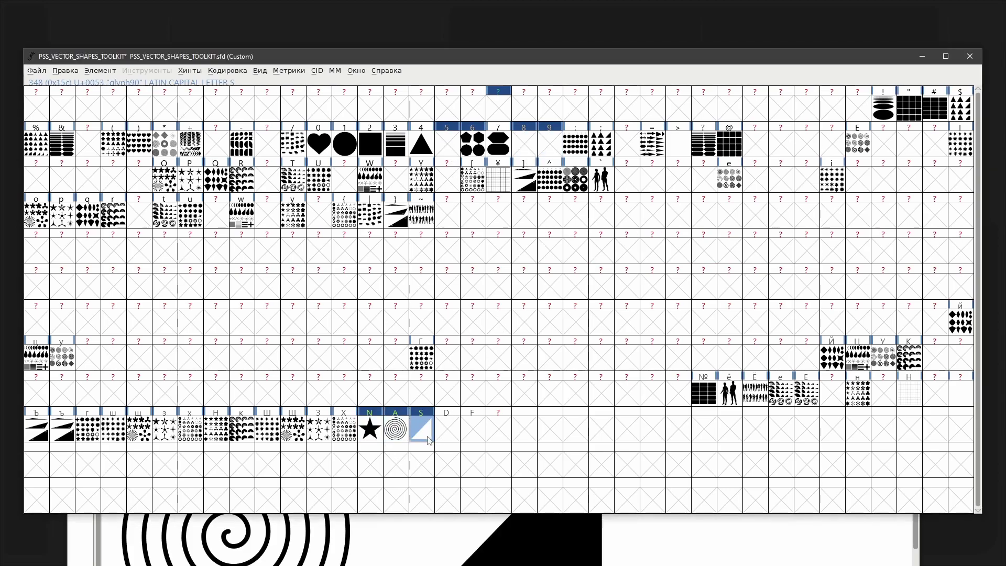
{"action": "left_click", "coordinate": [427, 137]}
{"action": "key", "text": "ctrl+x"}
{"action": "left_click", "coordinate": [458, 429]}
{"action": "key", "text": "ctrl+v"}
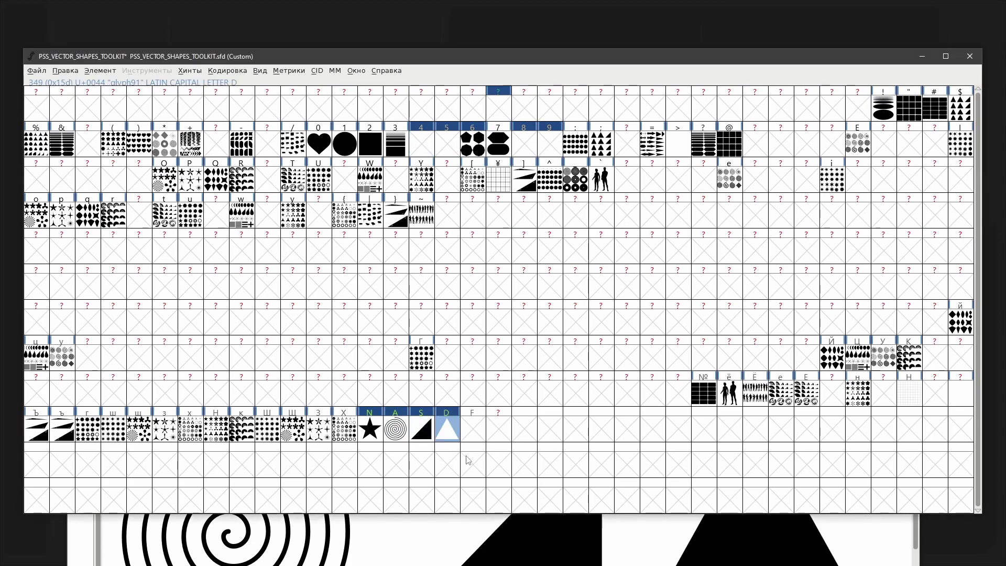
Bring the metrics window in front of the font table and preview the characters ASD in it
{"action": "left_click_drag", "start_coordinate": [554, 64], "coordinate": [547, 19]}
{"action": "left_click", "coordinate": [524, 408]}
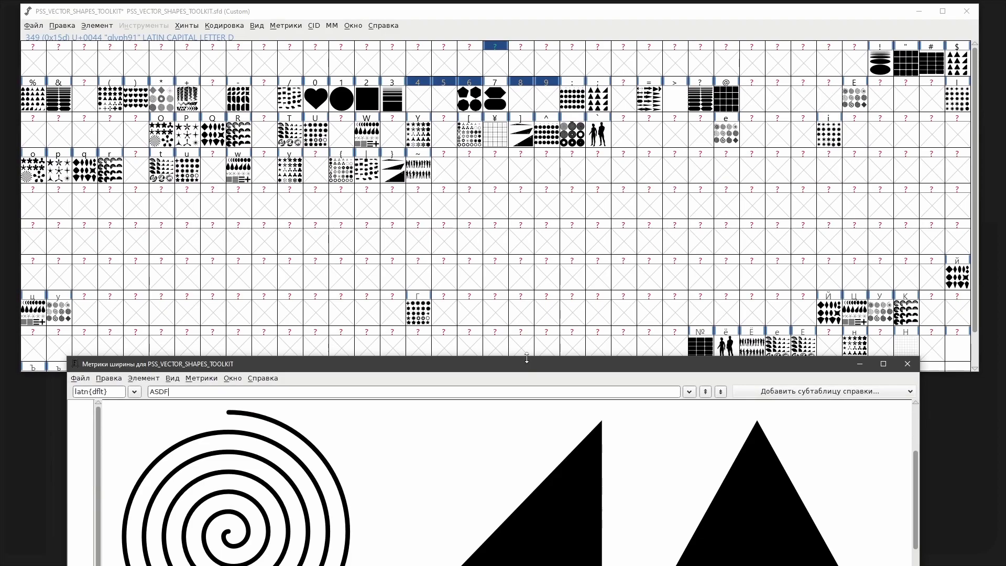
{"action": "left_click_drag", "start_coordinate": [530, 370], "coordinate": [520, 305]}
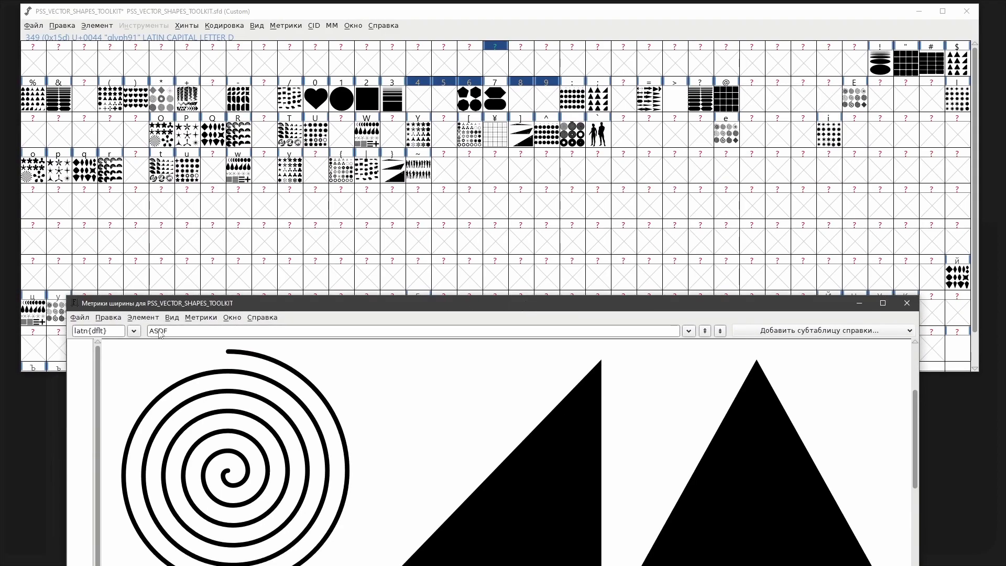
{"action": "left_click_drag", "start_coordinate": [276, 309], "coordinate": [282, 362]}
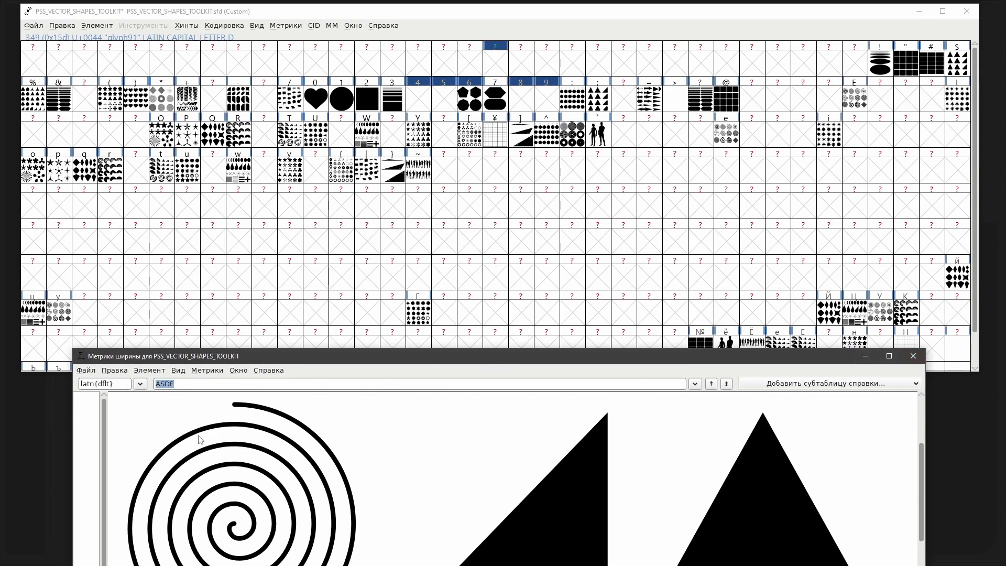
{"action": "left_click_drag", "start_coordinate": [421, 356], "coordinate": [414, 159]}
{"action": "type", "text": "ASD"}
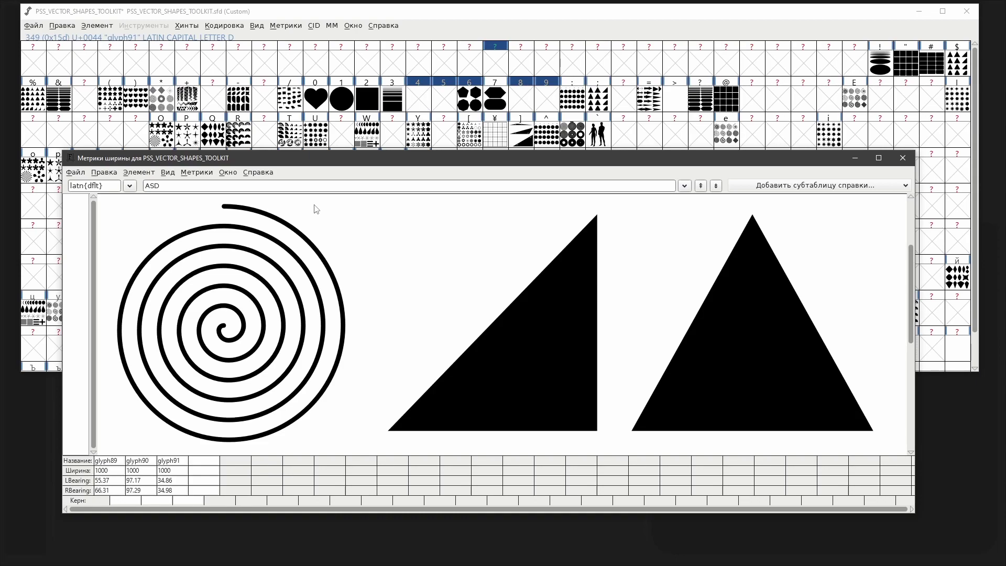
{"action": "key", "text": "ctrl+minus"}
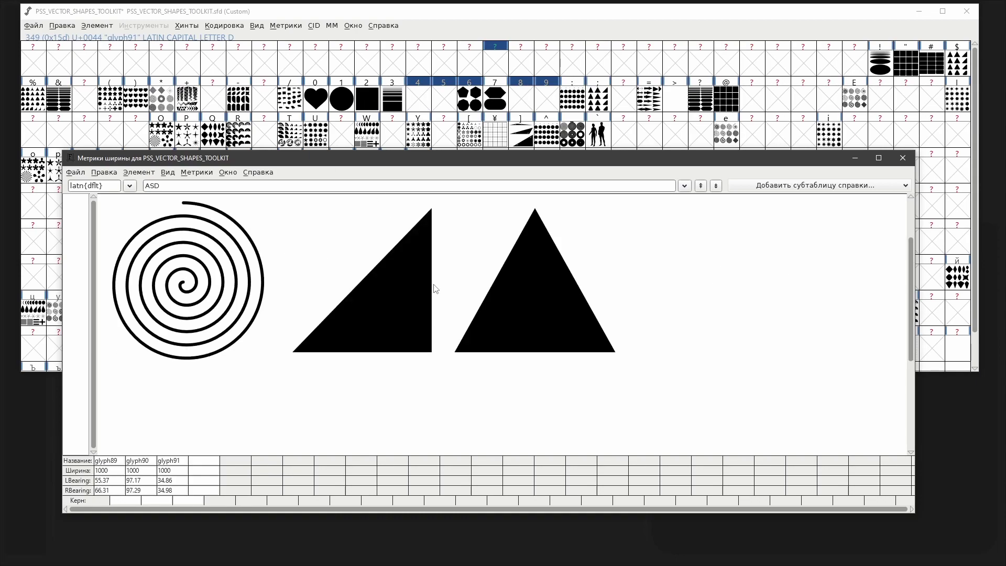
Clear the metrics preview, preview ASDF from scratch, and close the metrics window
{"action": "key", "text": "BackSpace"}
{"action": "key", "text": "BackSpace"}
{"action": "key", "text": "BackSpace"}
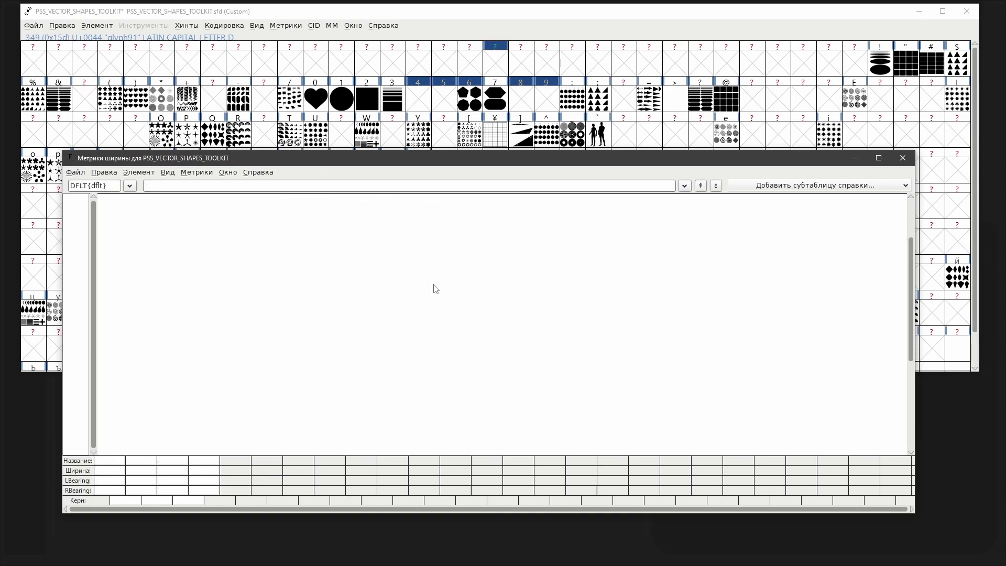
{"action": "type", "text": "ASDF"}
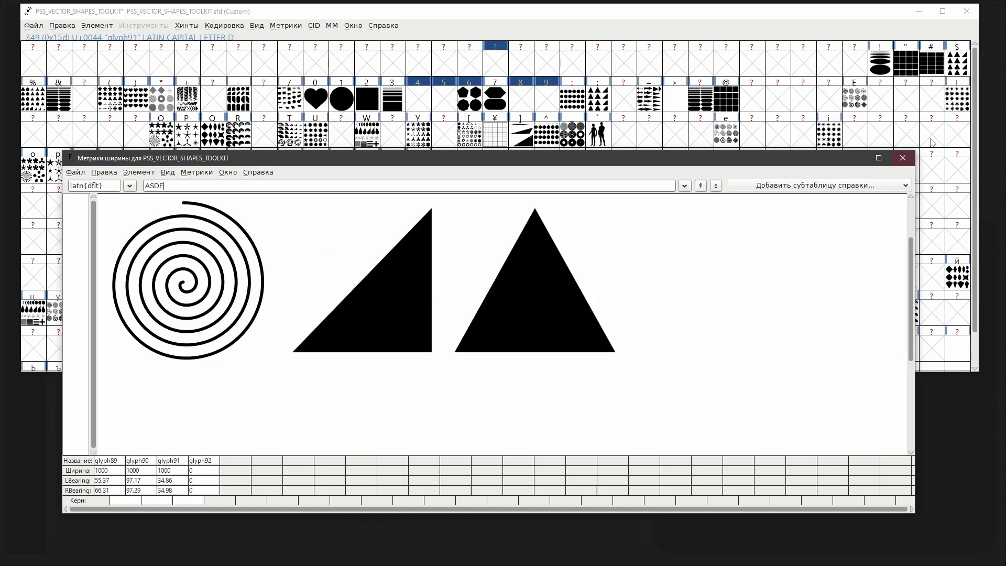
{"action": "left_click", "coordinate": [903, 158]}
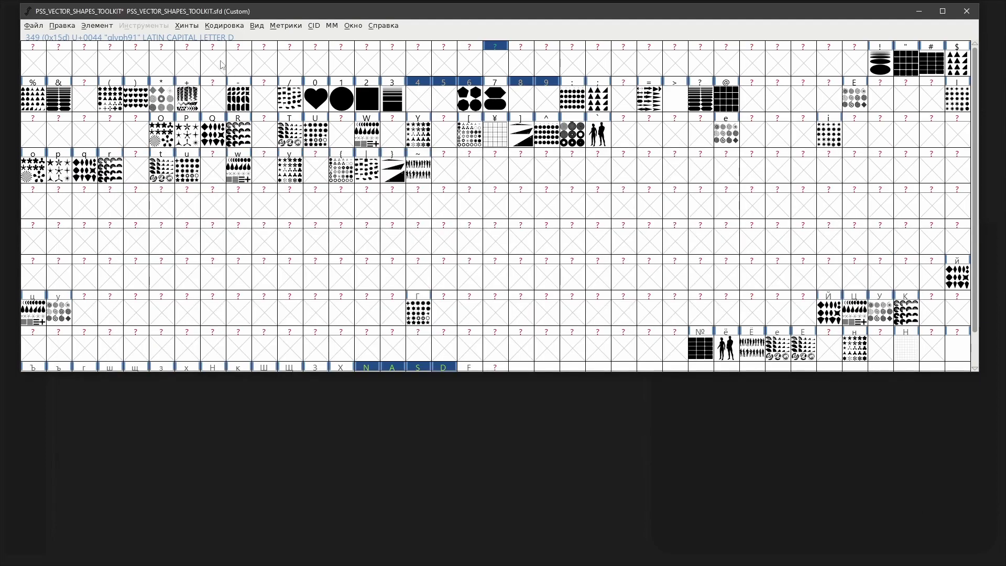
{"action": "left_click", "coordinate": [103, 27]}
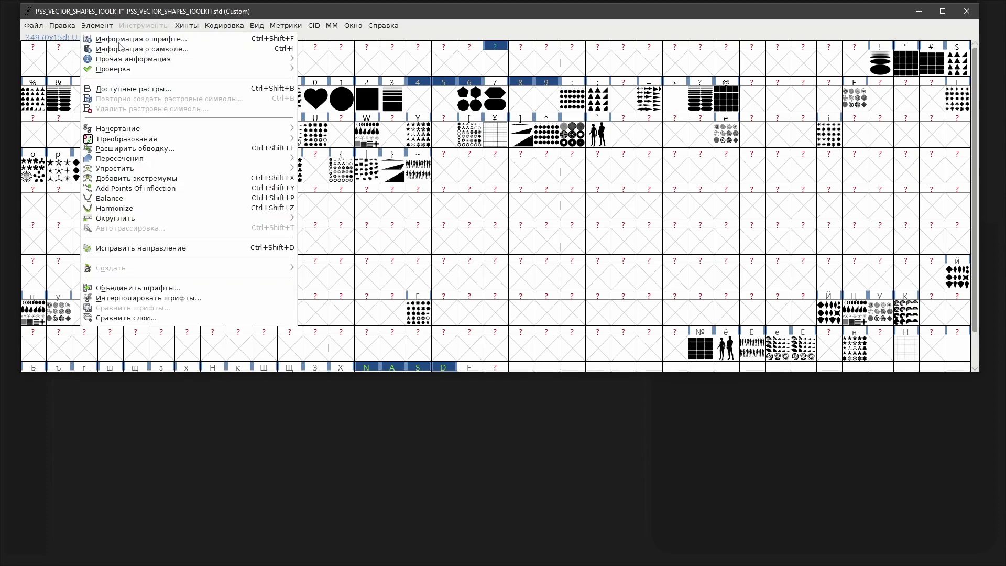
{"action": "left_click", "coordinate": [137, 41]}
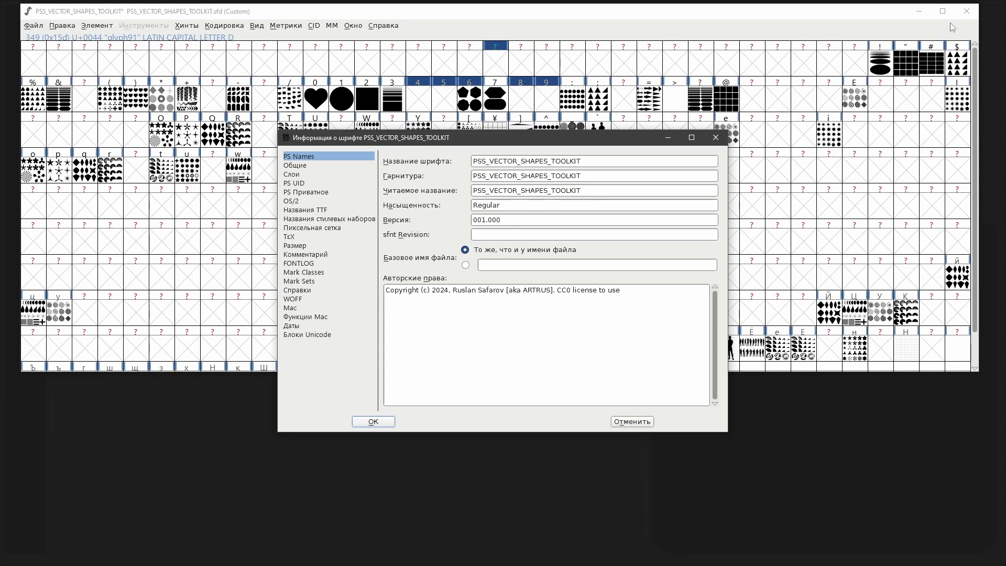
{"action": "left_click", "coordinate": [716, 137]}
In the font information, set the font name, family name and human-readable name to PSS_VECTOR_SHAPES_TOOLKIT_01
{"action": "left_click_drag", "start_coordinate": [889, 13], "coordinate": [894, 333]}
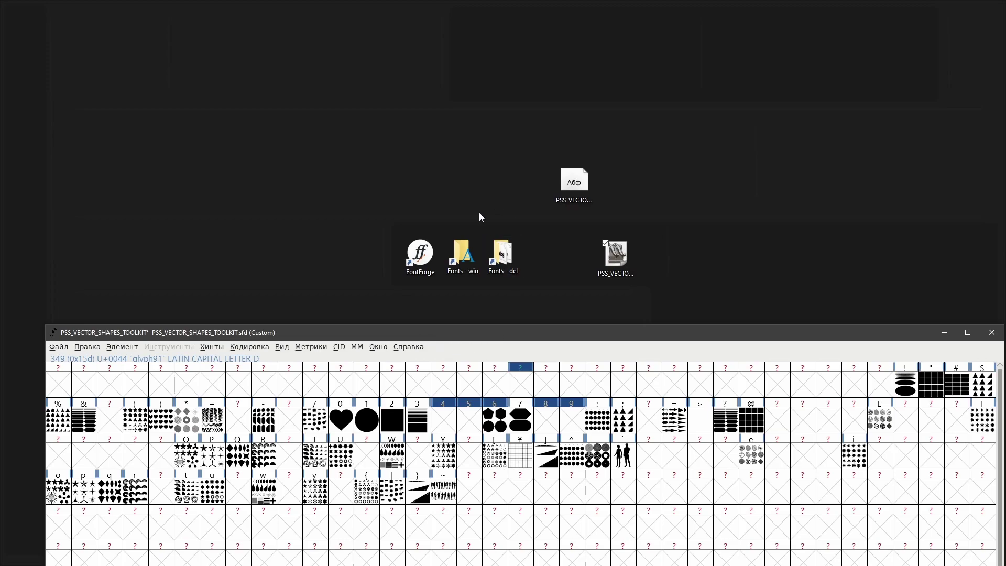
{"action": "left_click_drag", "start_coordinate": [478, 339], "coordinate": [478, 310]}
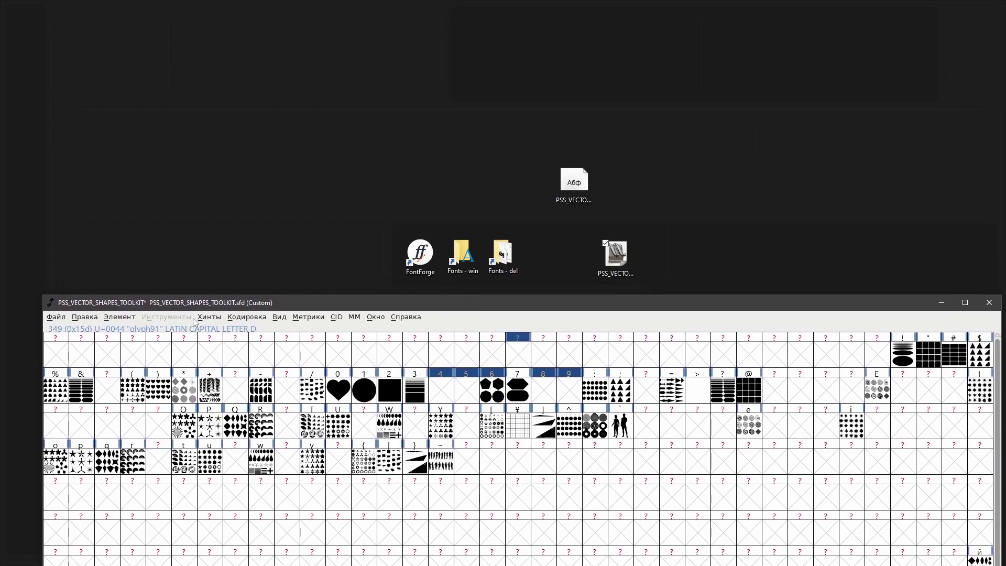
{"action": "left_click", "coordinate": [130, 318]}
{"action": "left_click", "coordinate": [217, 23]}
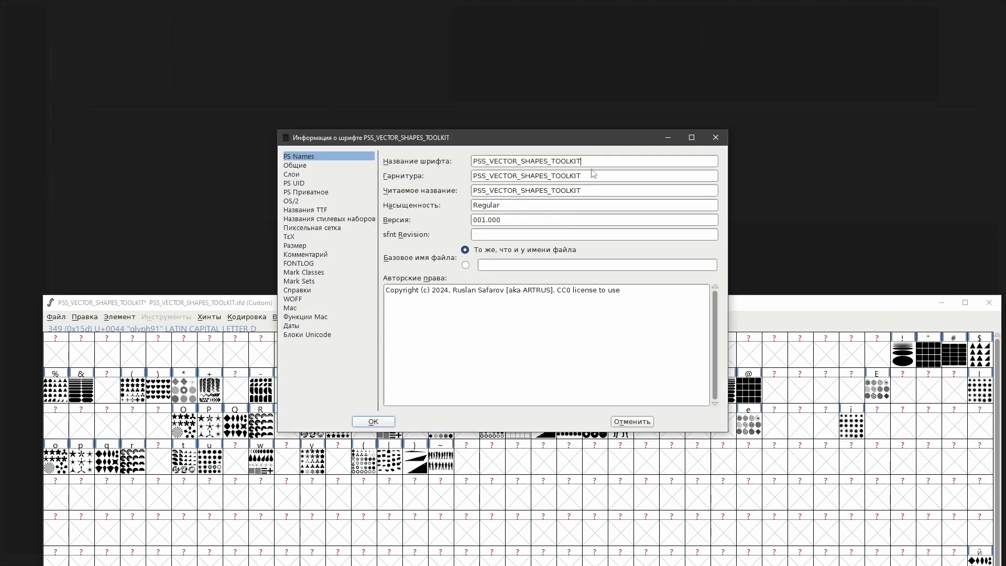
{"action": "type", "text": "_01"}
{"action": "key", "text": "ctrl+a"}
{"action": "key", "text": "Tab"}
{"action": "key", "text": "ctrl+v"}
{"action": "key", "text": "Tab"}
{"action": "key", "text": "ctrl+v"}
{"action": "left_click", "coordinate": [371, 426]}
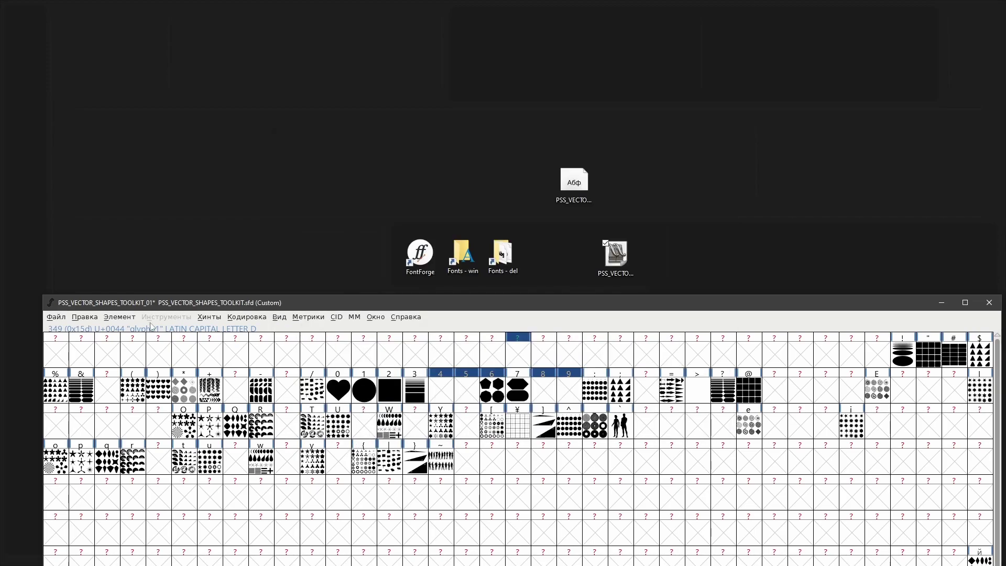
Generate the font on the desktop as the TrueType file PSS_VECTOR_SHAPES_TOOLKIT_01.ttf, accepting the nonstandard em size and validation errors
{"action": "left_click", "coordinate": [55, 319]}
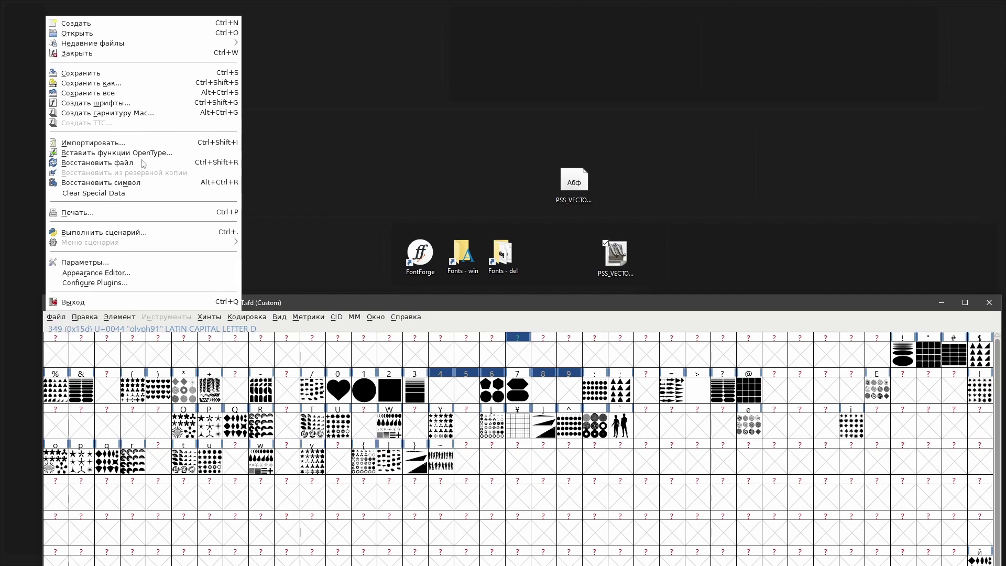
{"action": "left_click", "coordinate": [126, 107]}
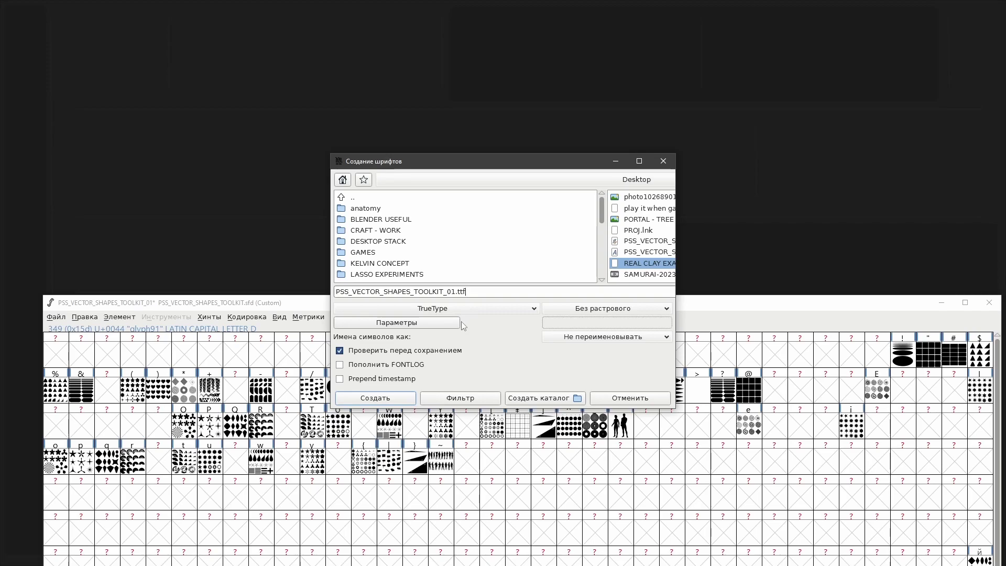
{"action": "left_click", "coordinate": [391, 402]}
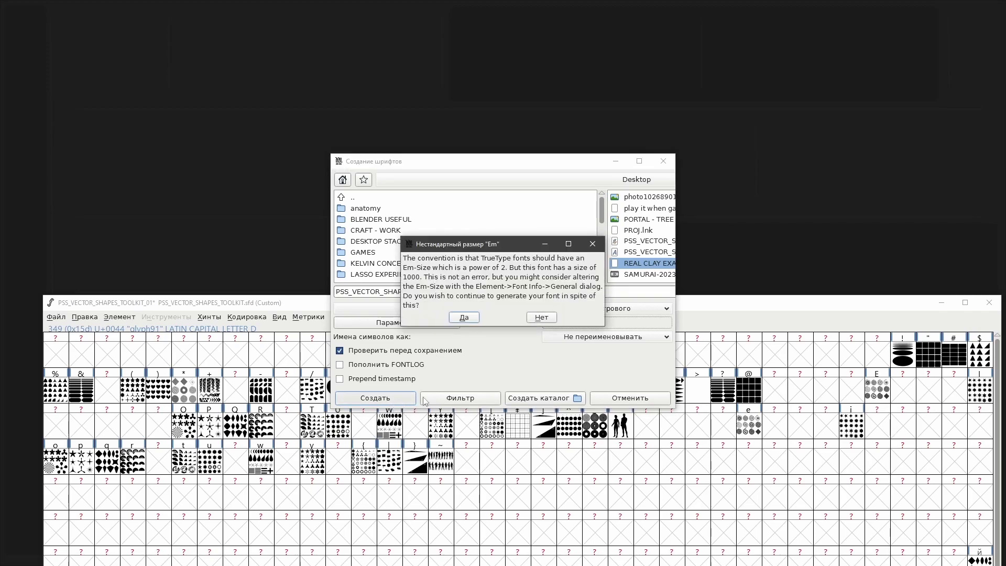
{"action": "left_click", "coordinate": [464, 318]}
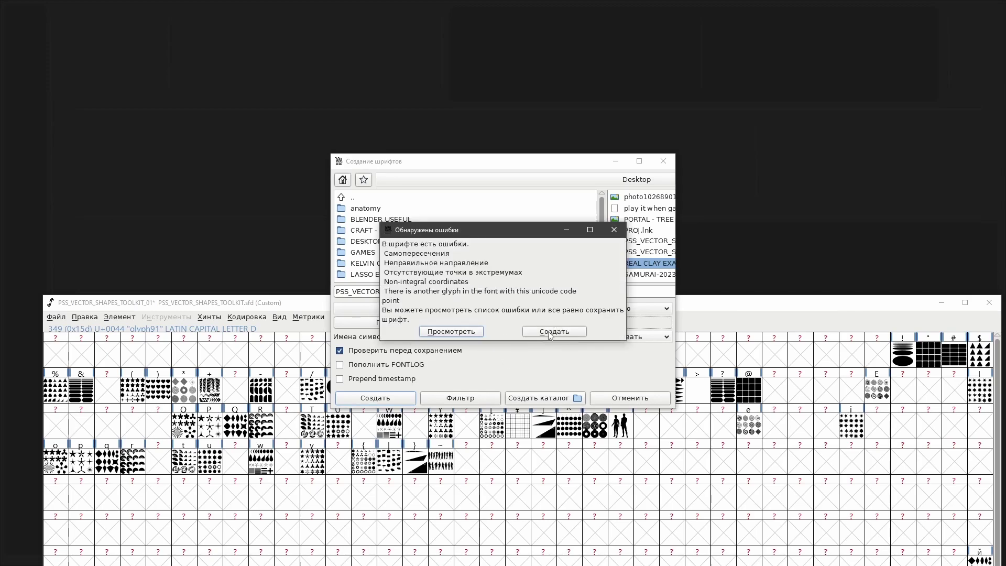
{"action": "left_click", "coordinate": [554, 332]}
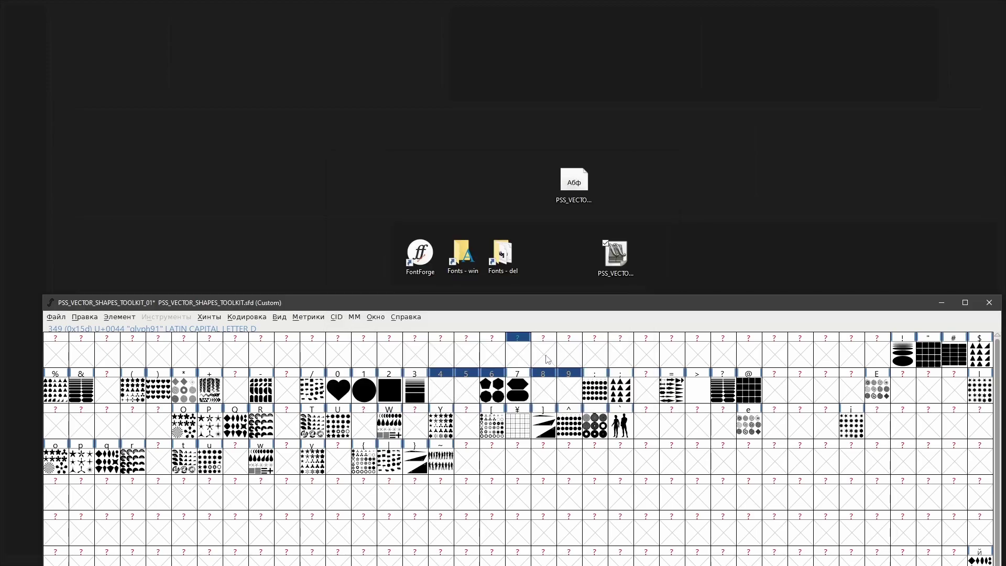
Uncover the desktop and check the generated PSS_VECTOR_SHAPES_TOOLKIT_01.ttf file, moving the font table out of the way
{"action": "left_click_drag", "start_coordinate": [565, 306], "coordinate": [580, 201]}
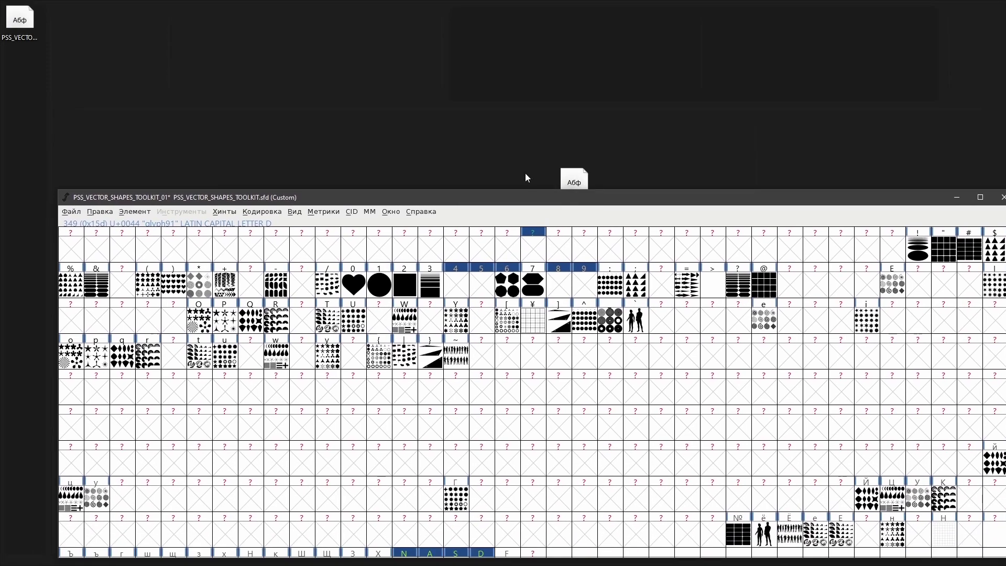
{"action": "left_click", "coordinate": [20, 21]}
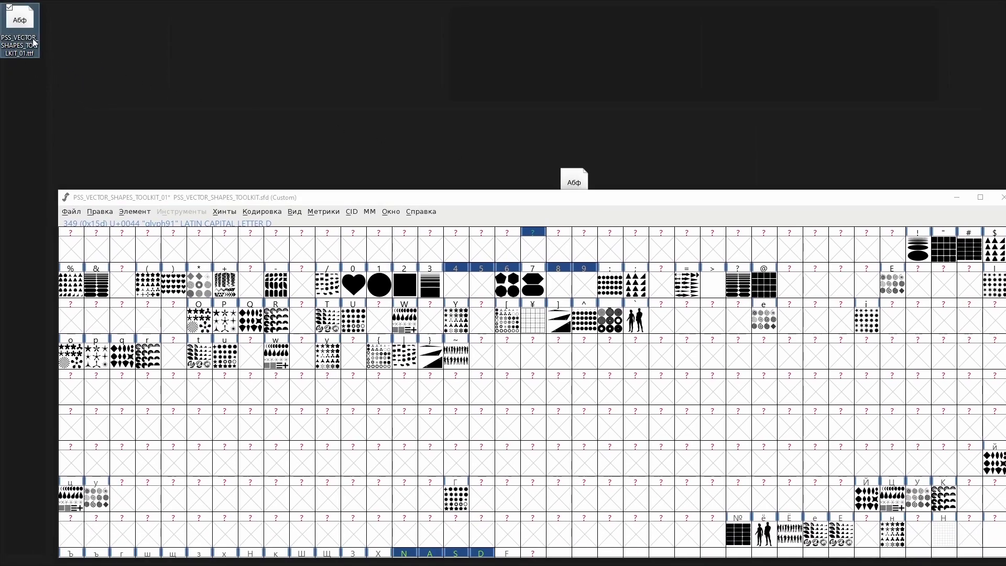
{"action": "left_click_drag", "start_coordinate": [306, 198], "coordinate": [296, 295]}
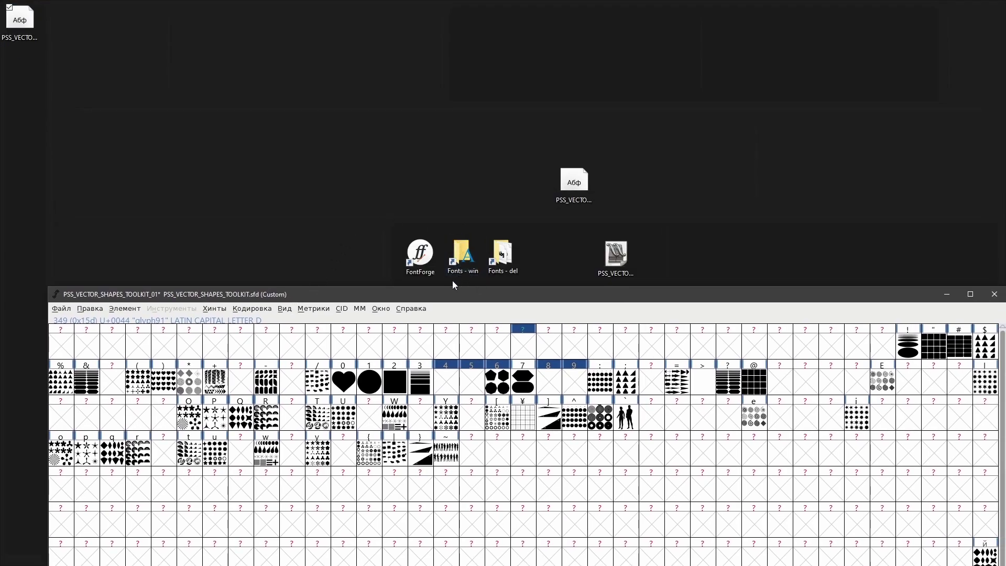
{"action": "left_click_drag", "start_coordinate": [475, 299], "coordinate": [449, 64]}
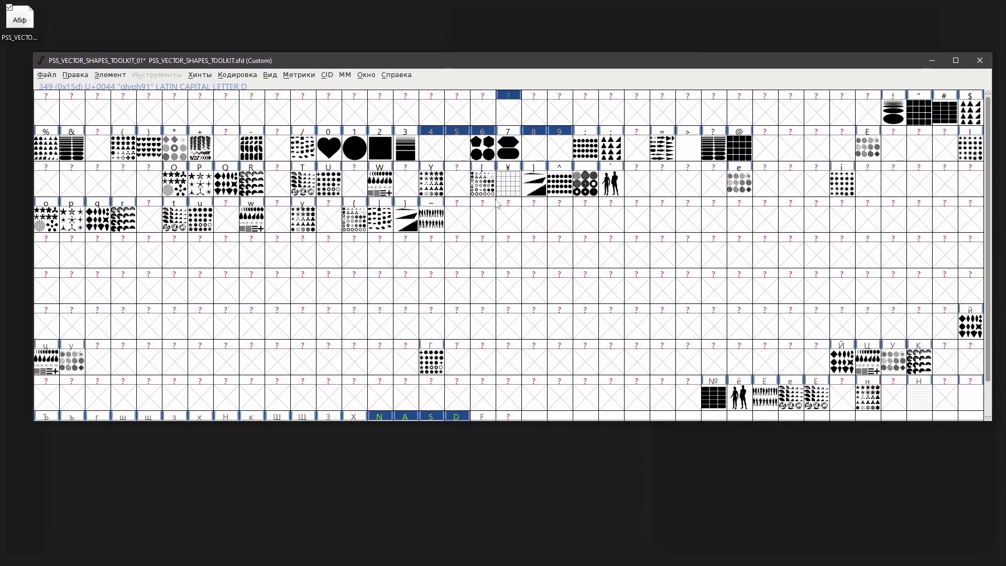
{"action": "left_click", "coordinate": [535, 297]}
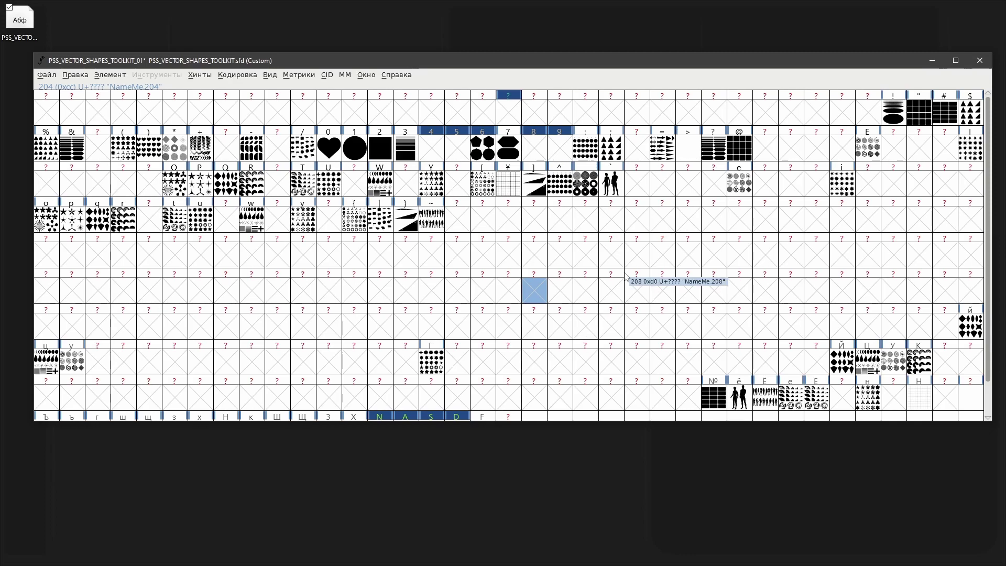
Switch to Paintstorm Studio, set the text's font to PSS_VECTOR_SHAPES_TOOLKIT, and replace the text with square, striped block, triangle and right-triangle glyphs
{"action": "left_click", "coordinate": [932, 60]}
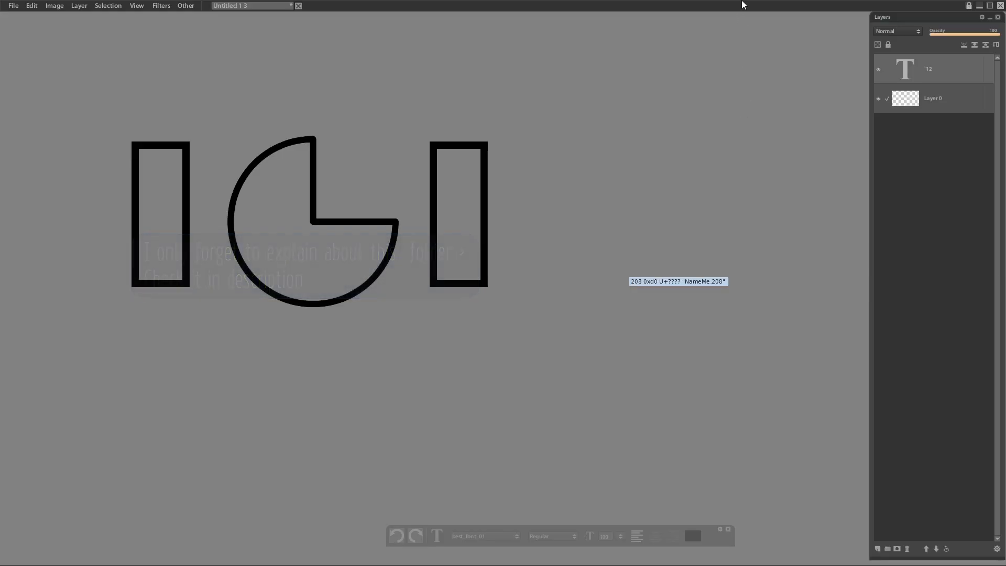
{"action": "key", "text": "ctrl+minus"}
{"action": "key", "text": "ctrl+a"}
{"action": "type", "text": "IG"}
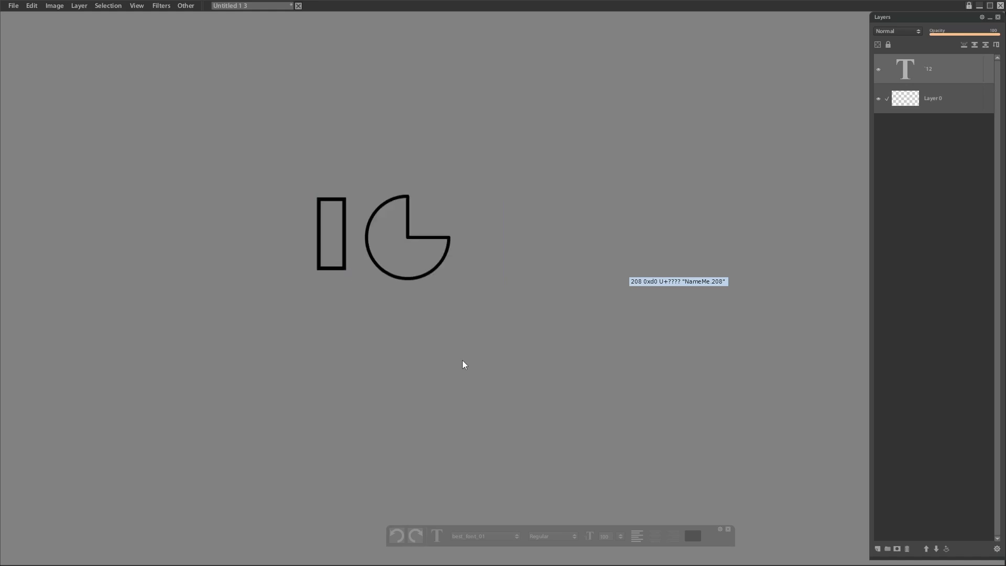
{"action": "type", "text": "I"}
{"action": "left_click", "coordinate": [513, 536]}
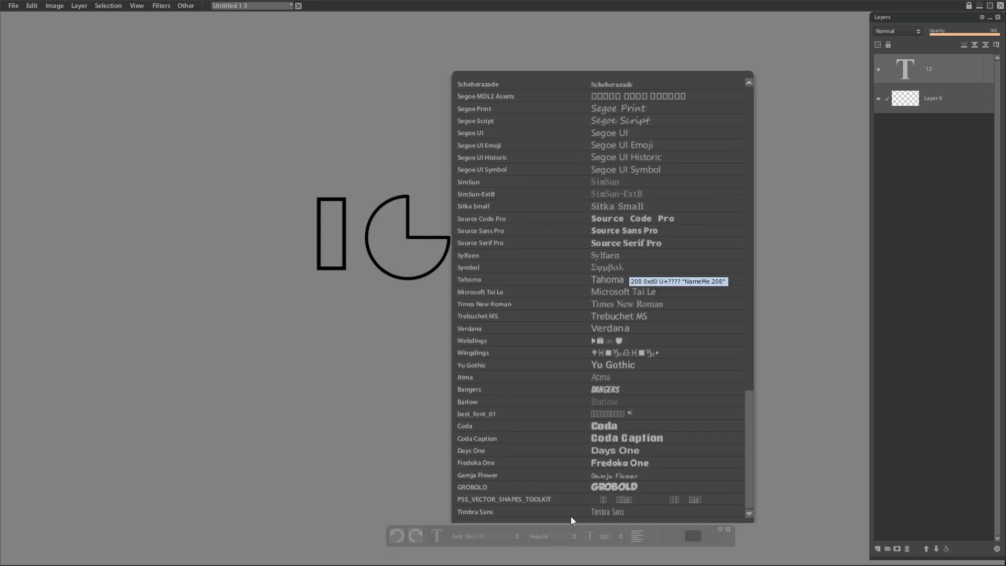
{"action": "left_click", "coordinate": [541, 498]}
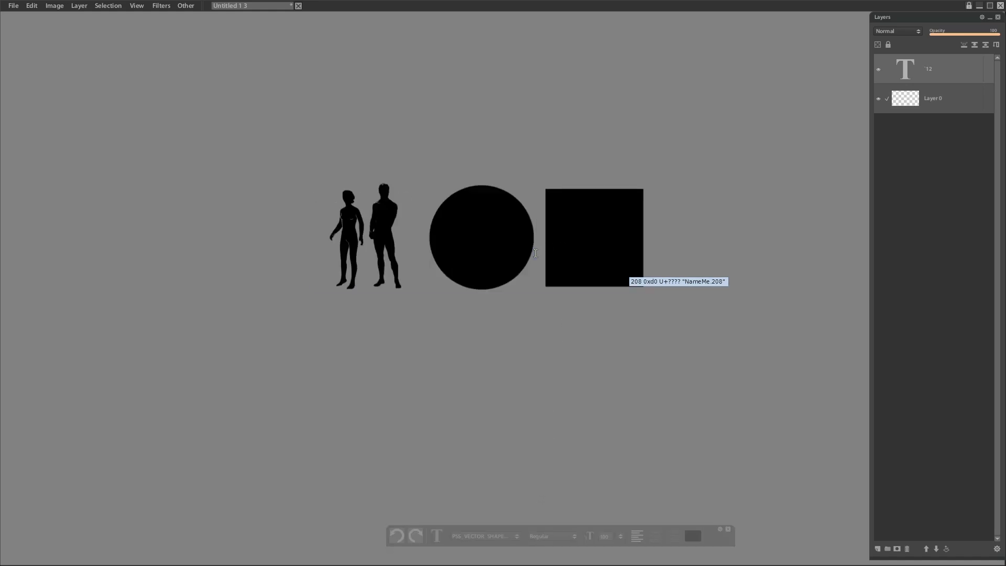
{"action": "key", "text": "ctrl+a"}
{"action": "type", "text": "JKLM"}
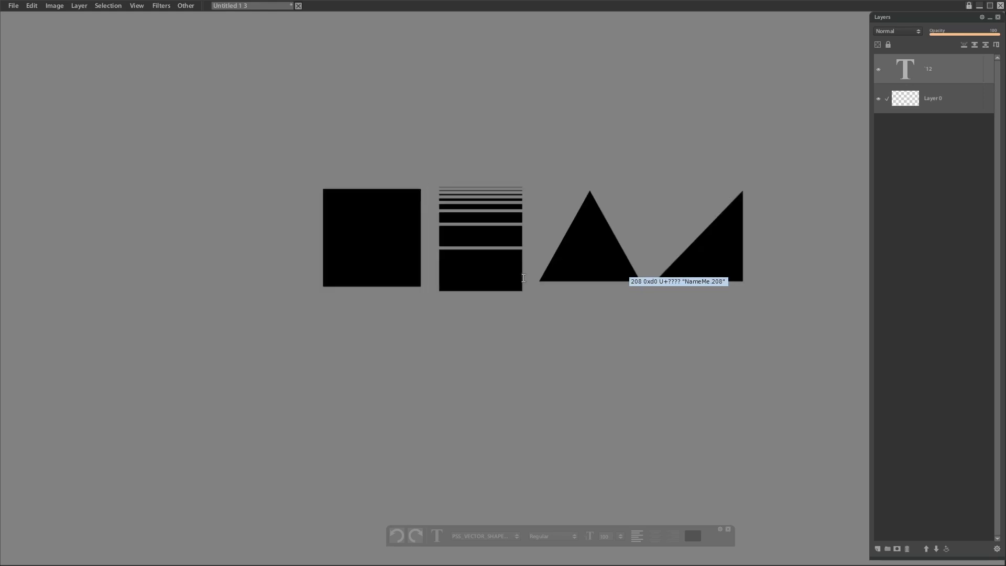